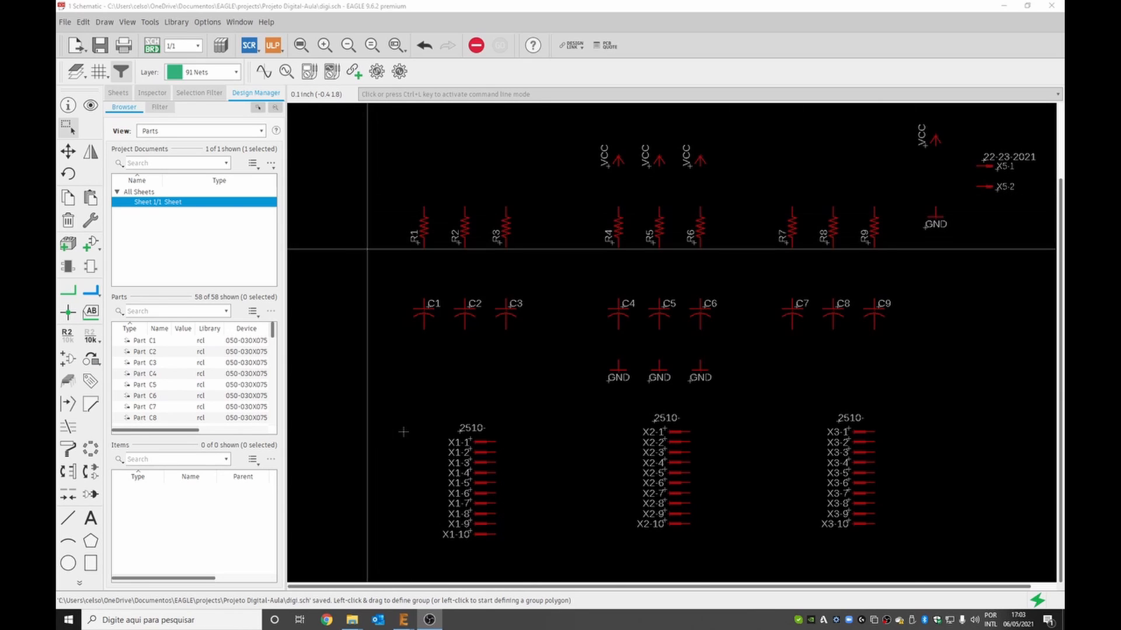
Draw vertical nets connecting R1 to C1, R2 to C2 and R3 to C3
click(69, 291)
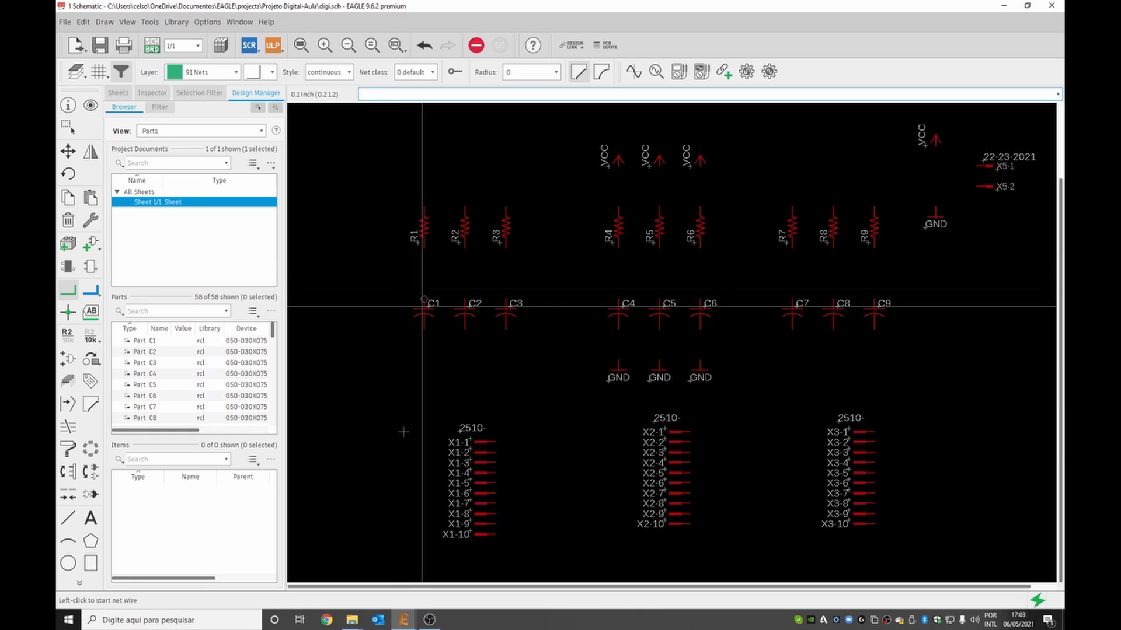
click(423, 300)
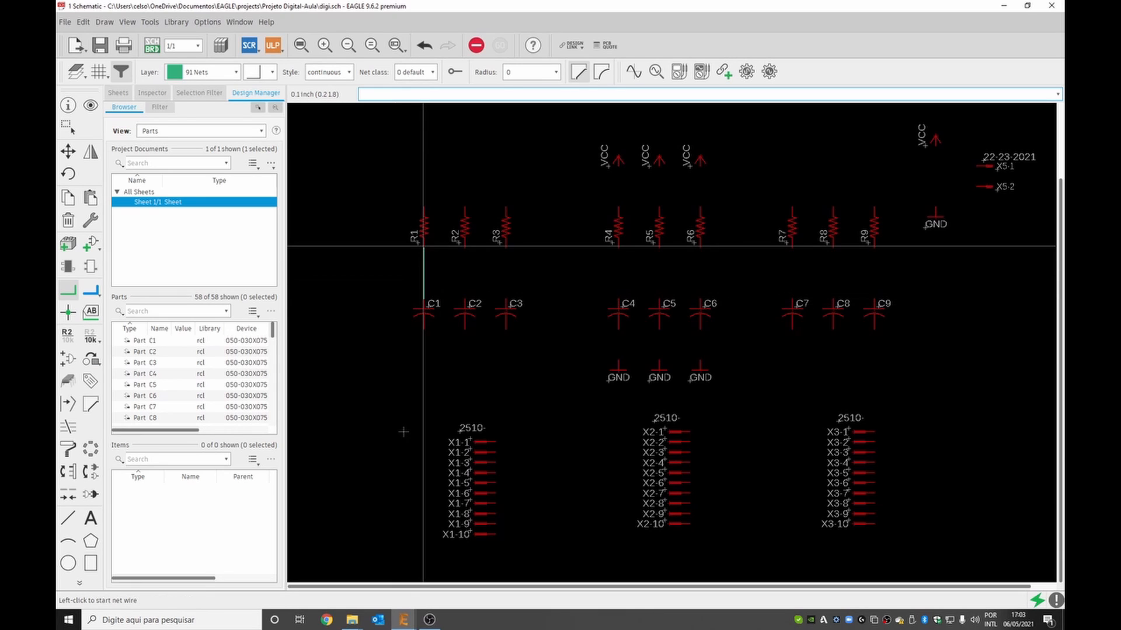
click(464, 248)
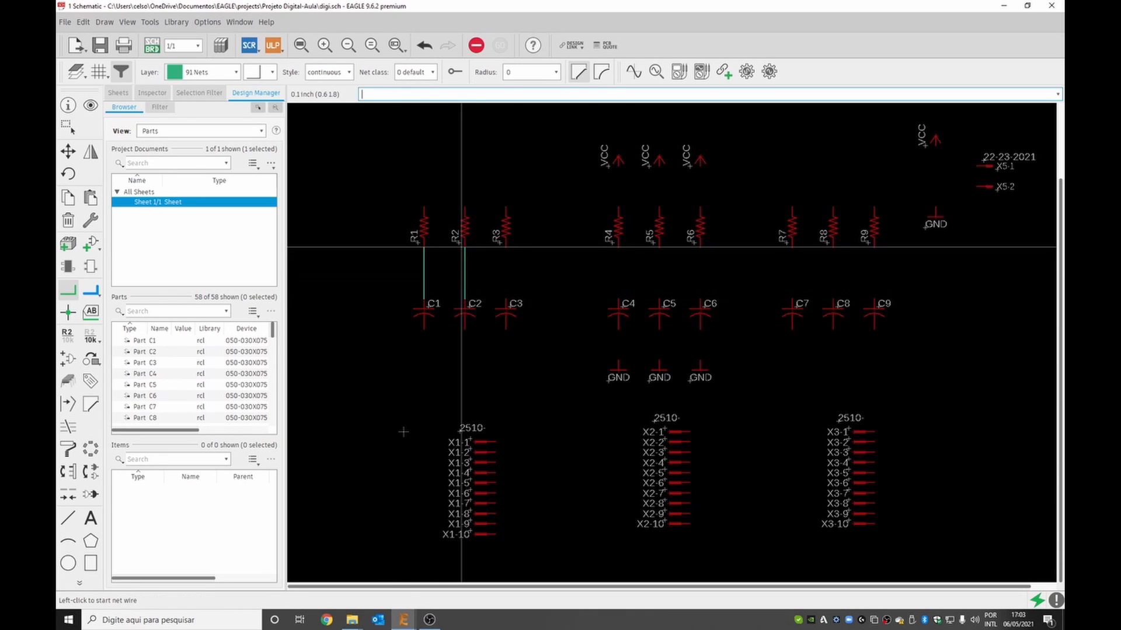
click(505, 248)
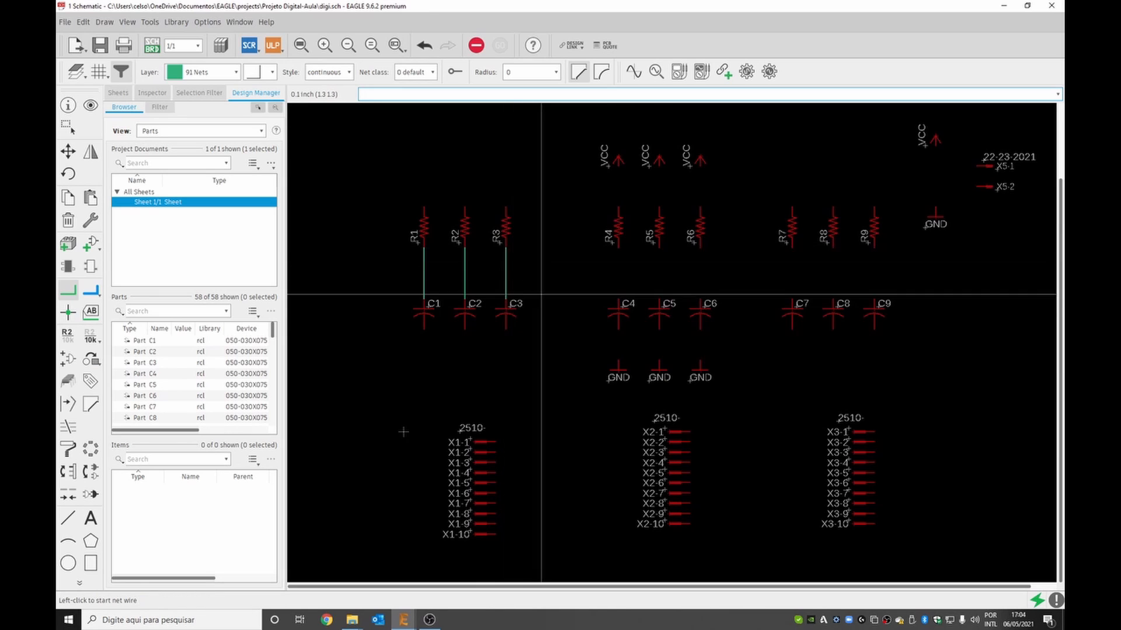
Join the upper ends of R1, R2 and R3 with one net and the lower ends of C1, C2 and C3 with another
click(424, 207)
click(423, 185)
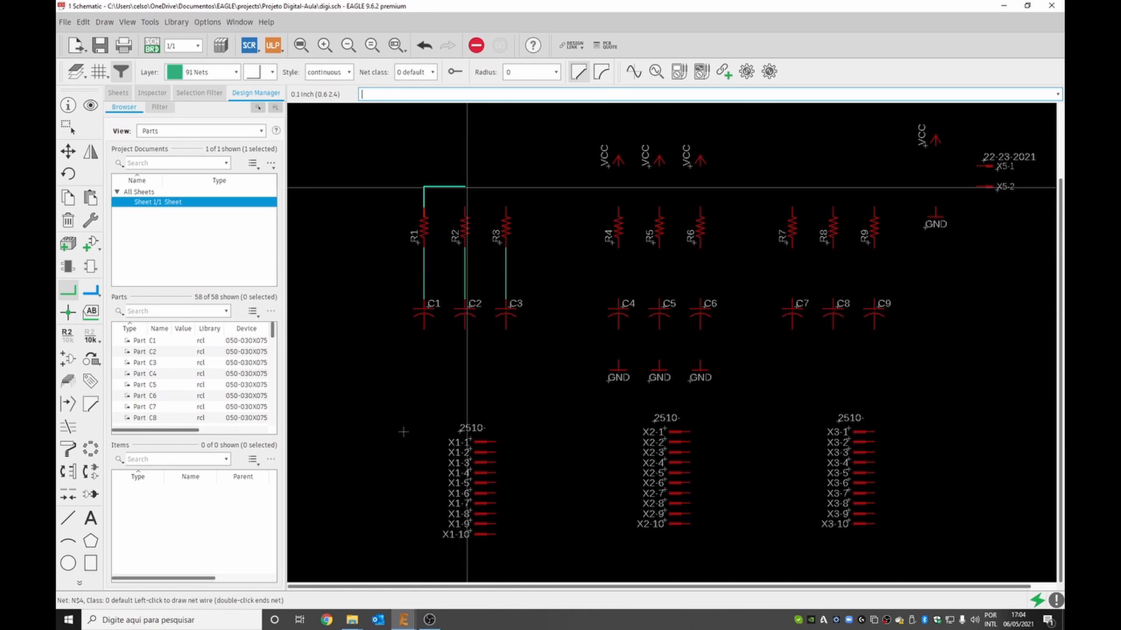
click(465, 206)
click(505, 206)
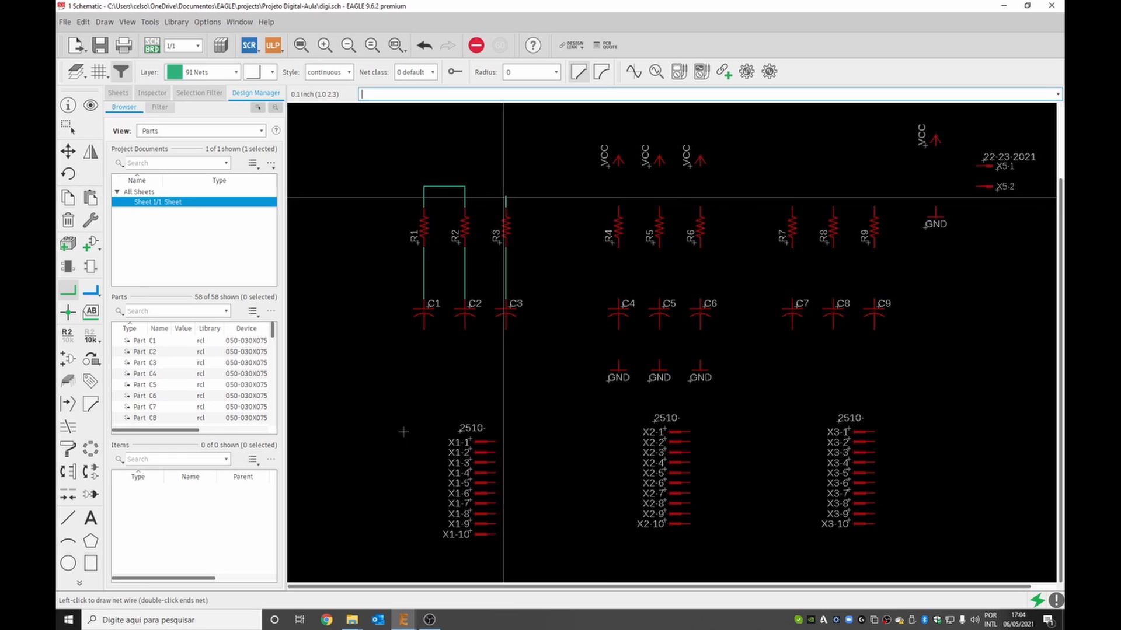
click(505, 185)
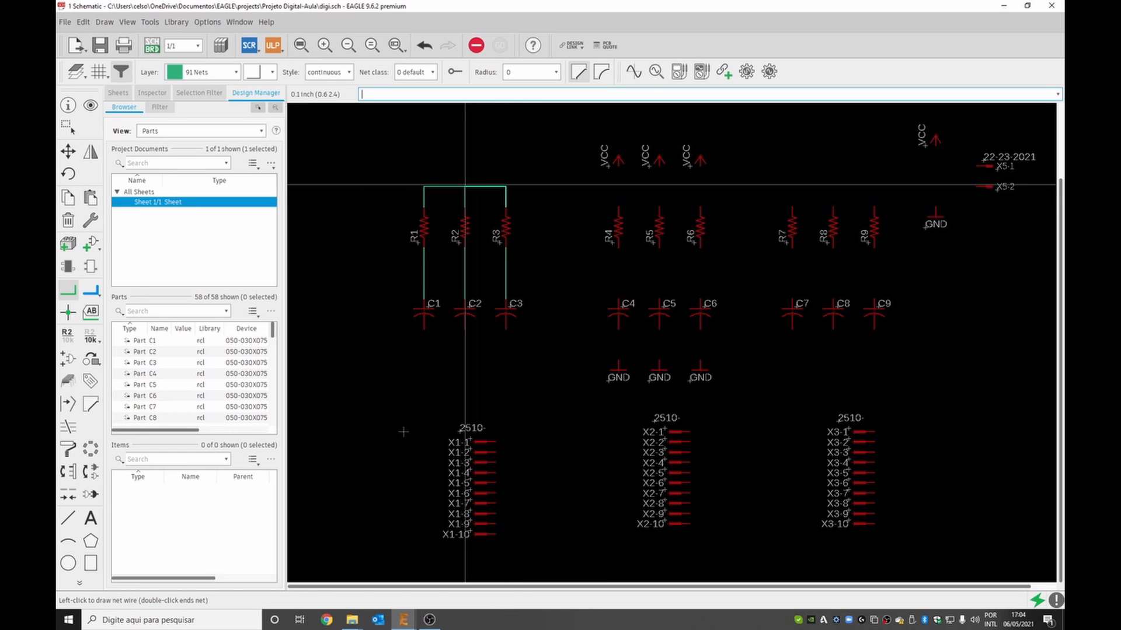
click(423, 329)
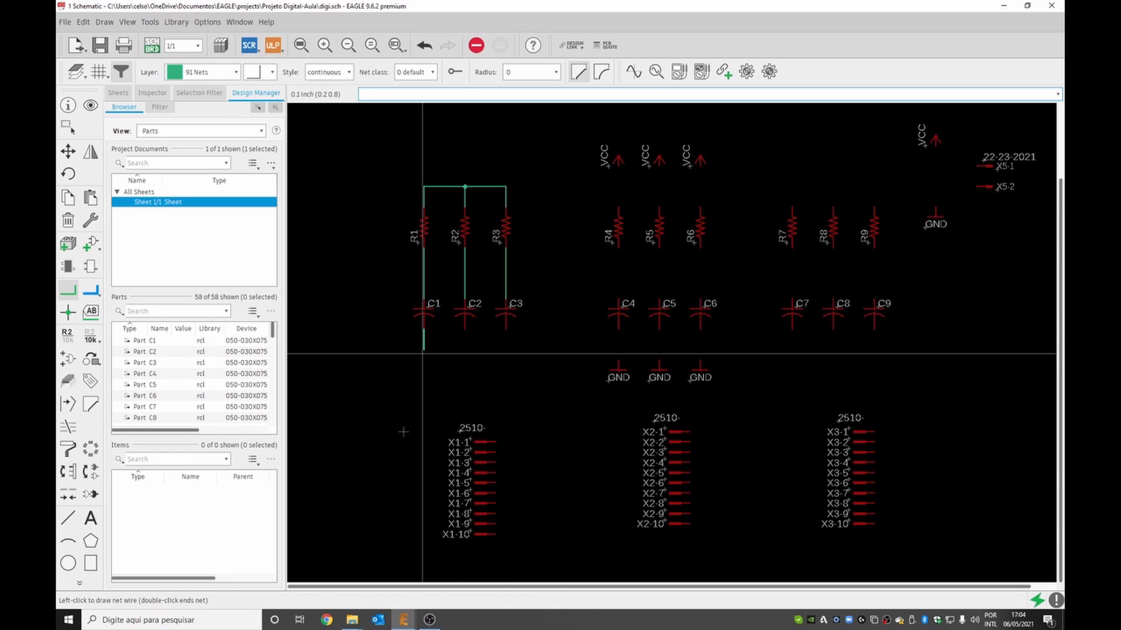
click(424, 350)
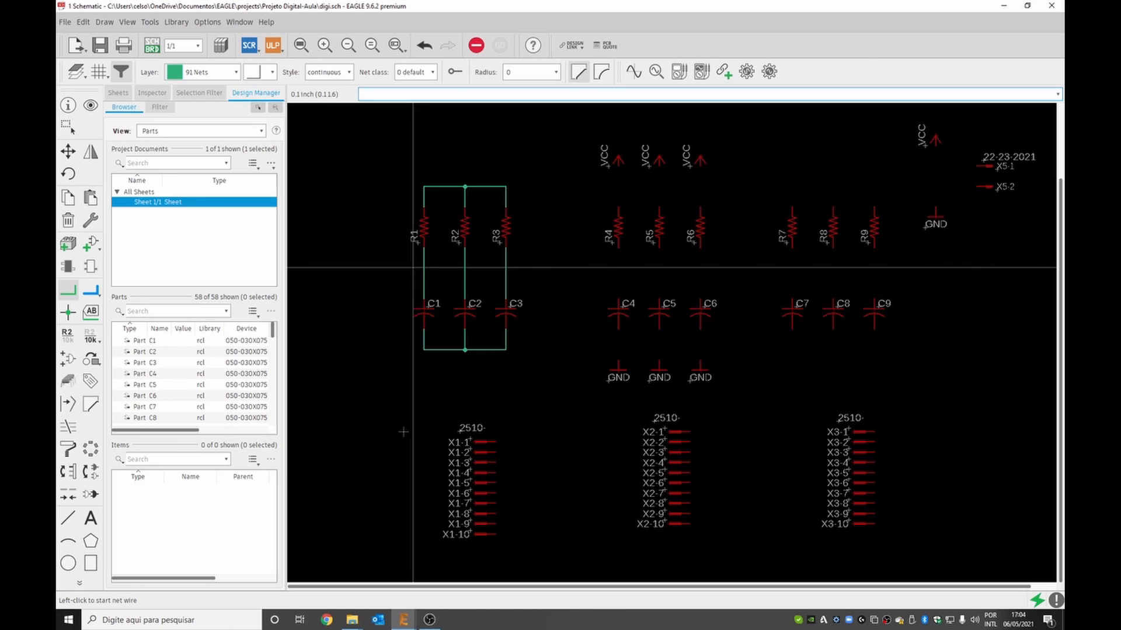
Wire the three VCC symbols to the upper ends of R4, R5 and R6
click(618, 163)
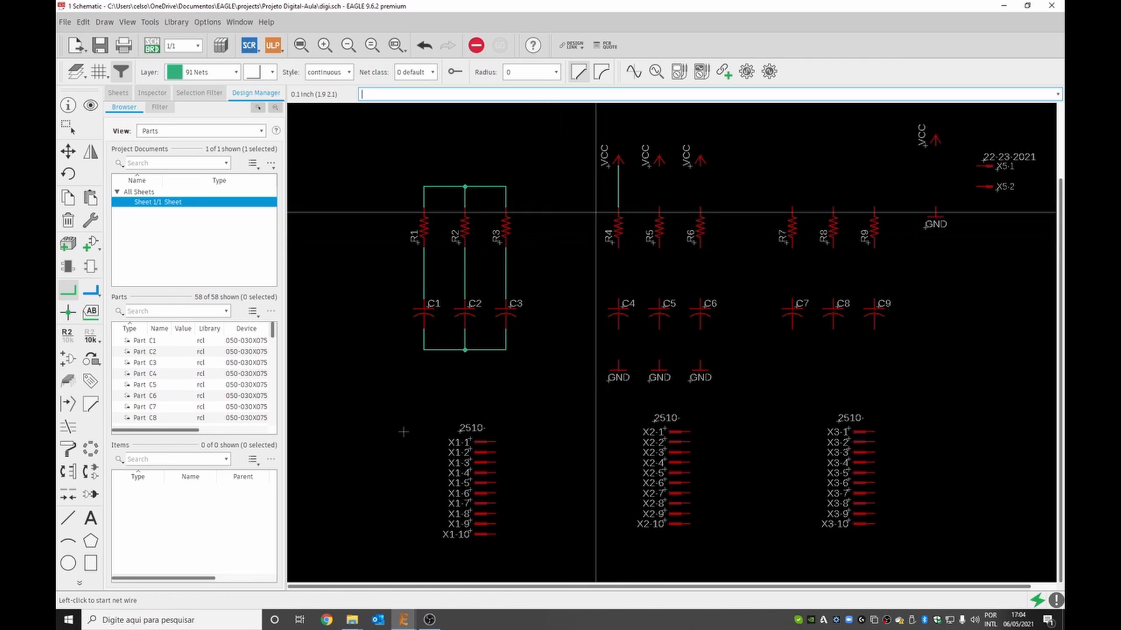
click(659, 207)
click(659, 164)
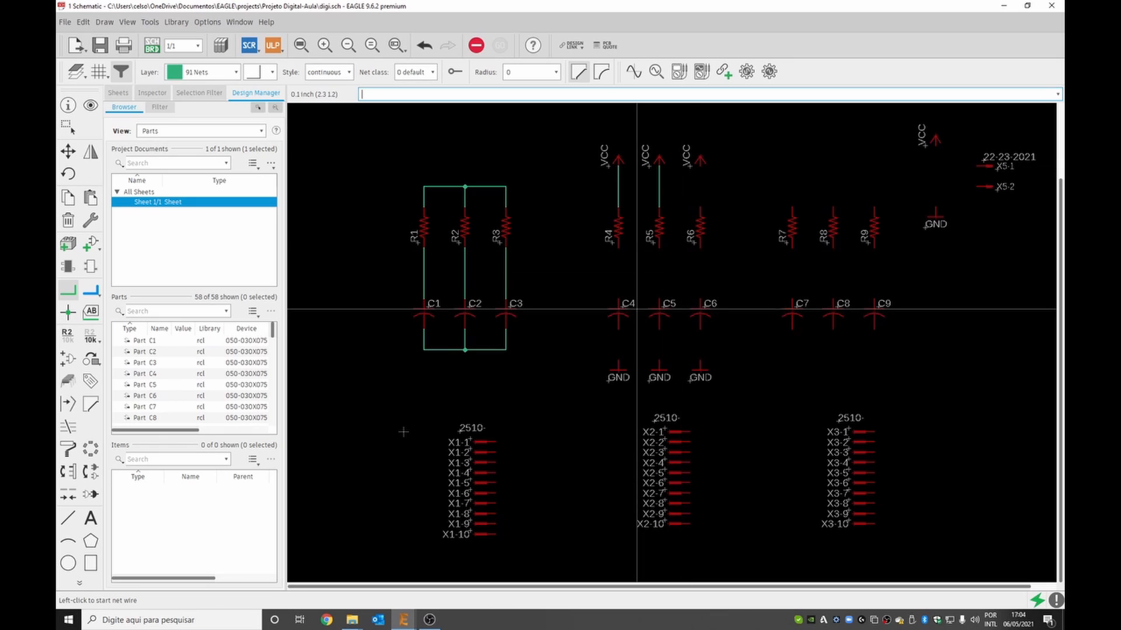
click(700, 207)
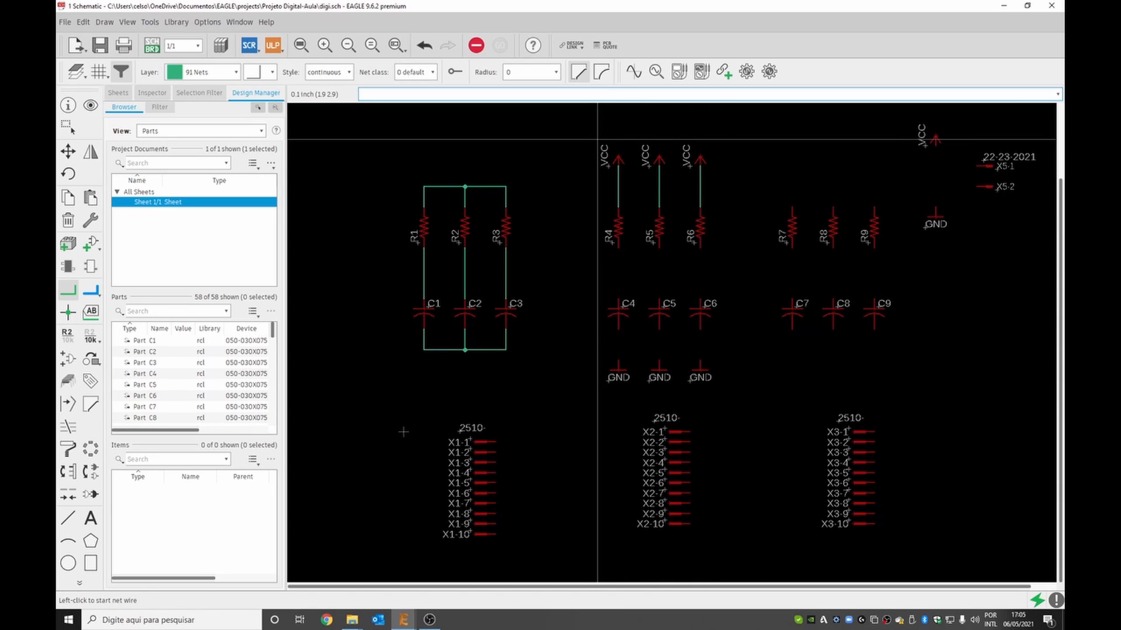
Connect the lower ends of R4, R5 and R6 to C4, C5 and C6 with vertical nets
click(618, 248)
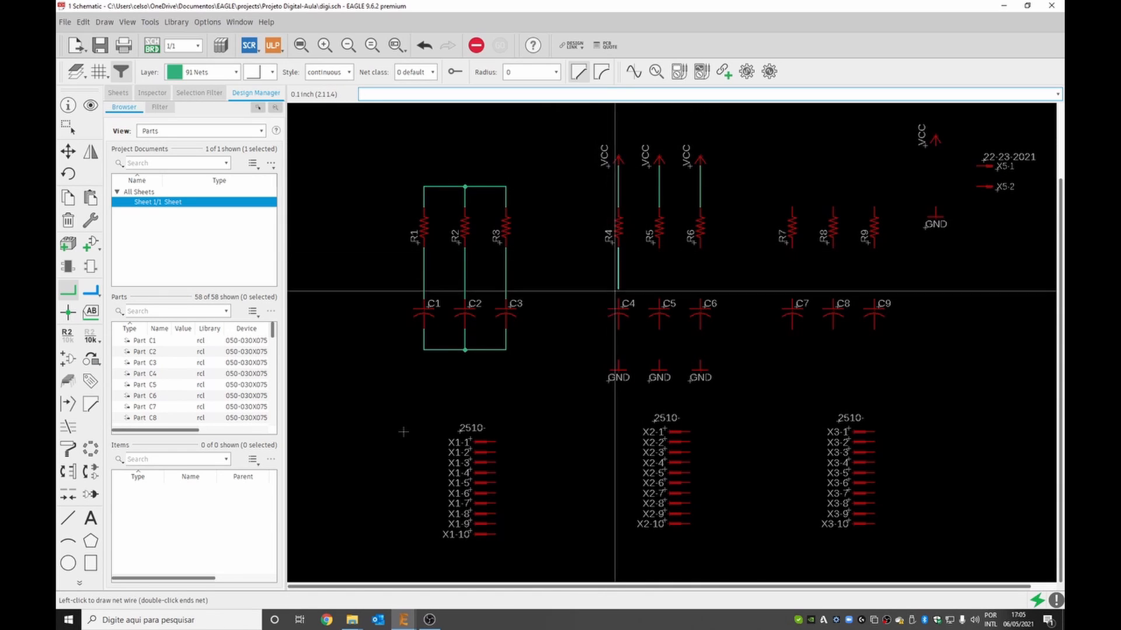
click(618, 300)
click(660, 249)
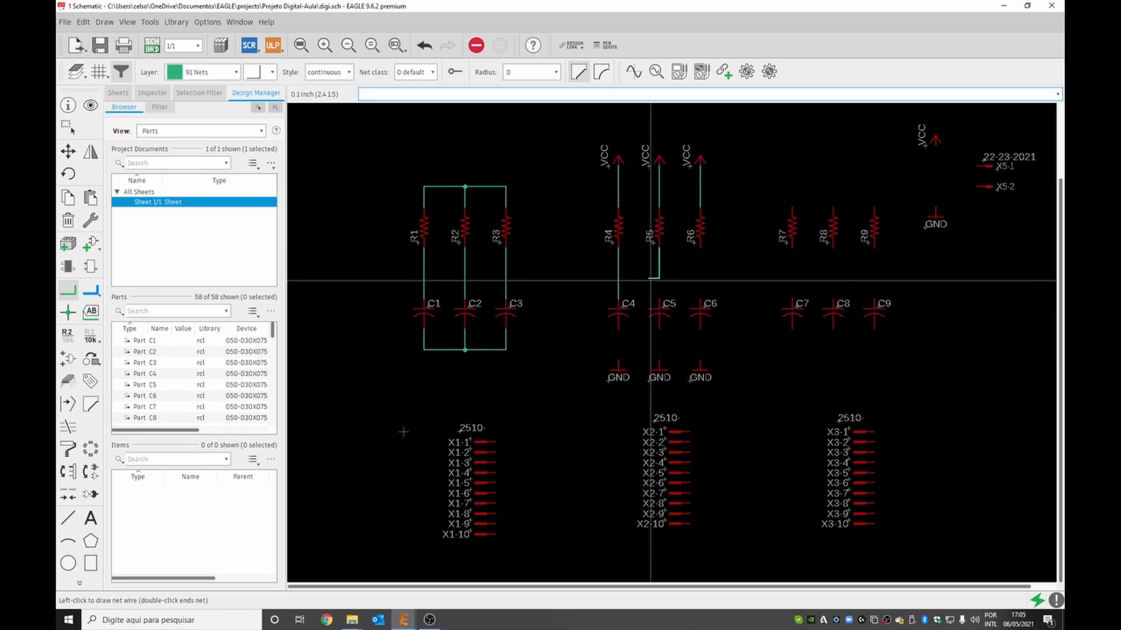
click(660, 299)
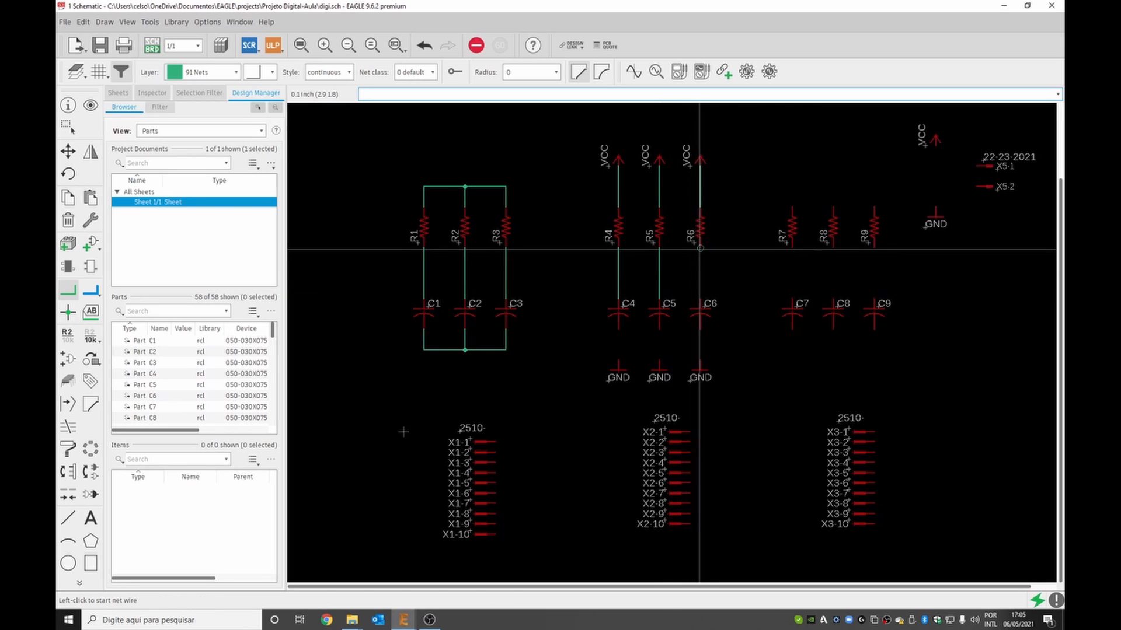
click(700, 299)
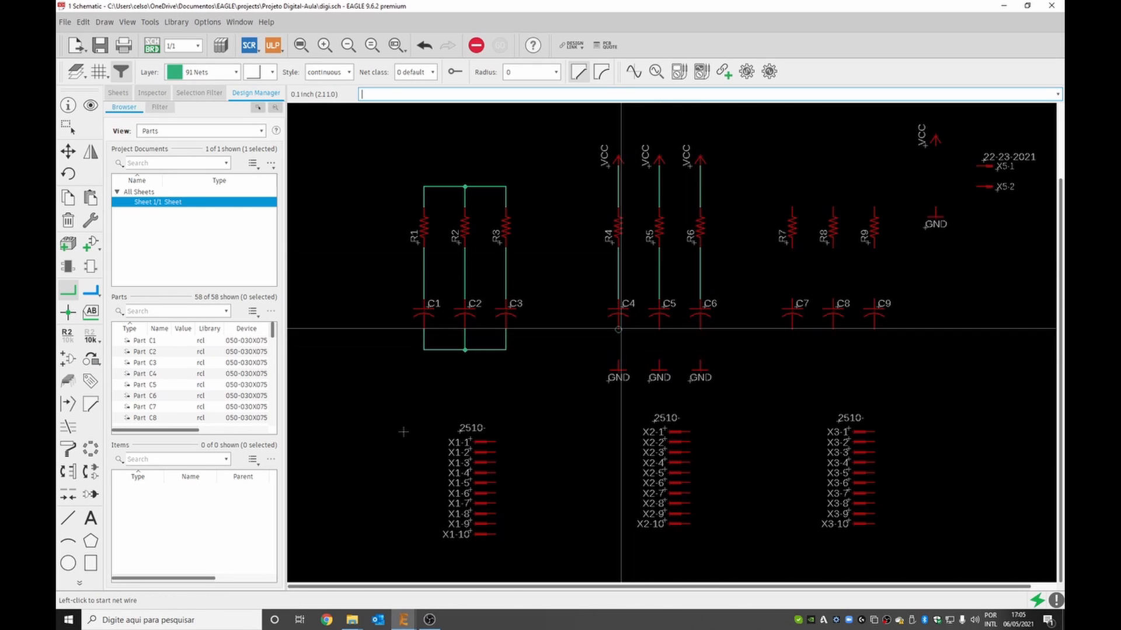
Wire the lower ends of C4, C5 and C6 to the GND symbols beneath them
click(618, 369)
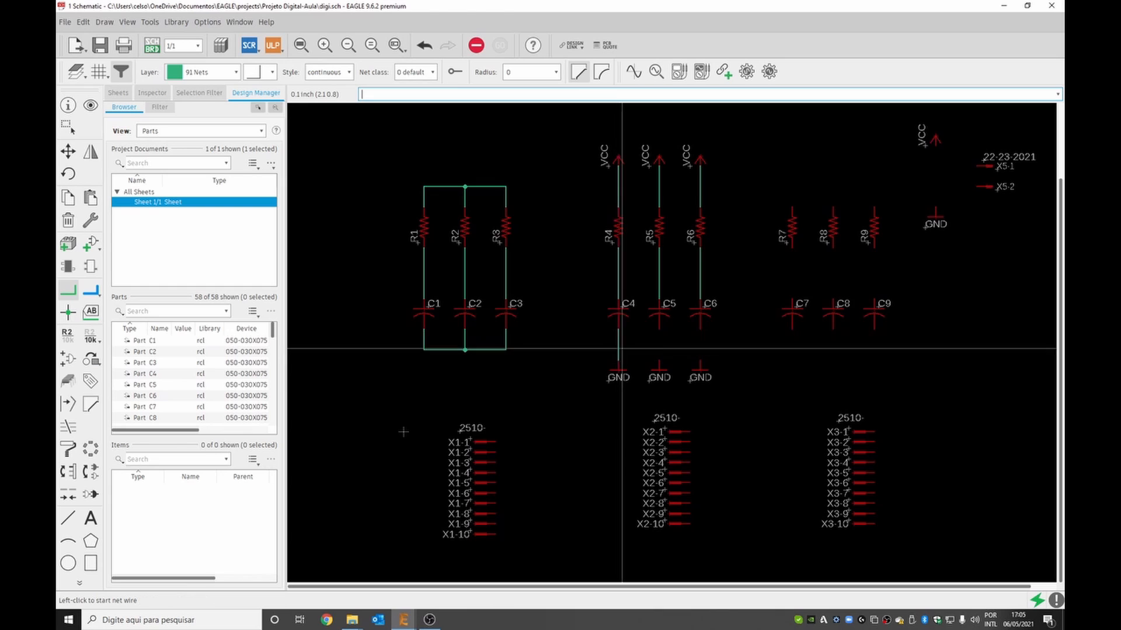
click(659, 330)
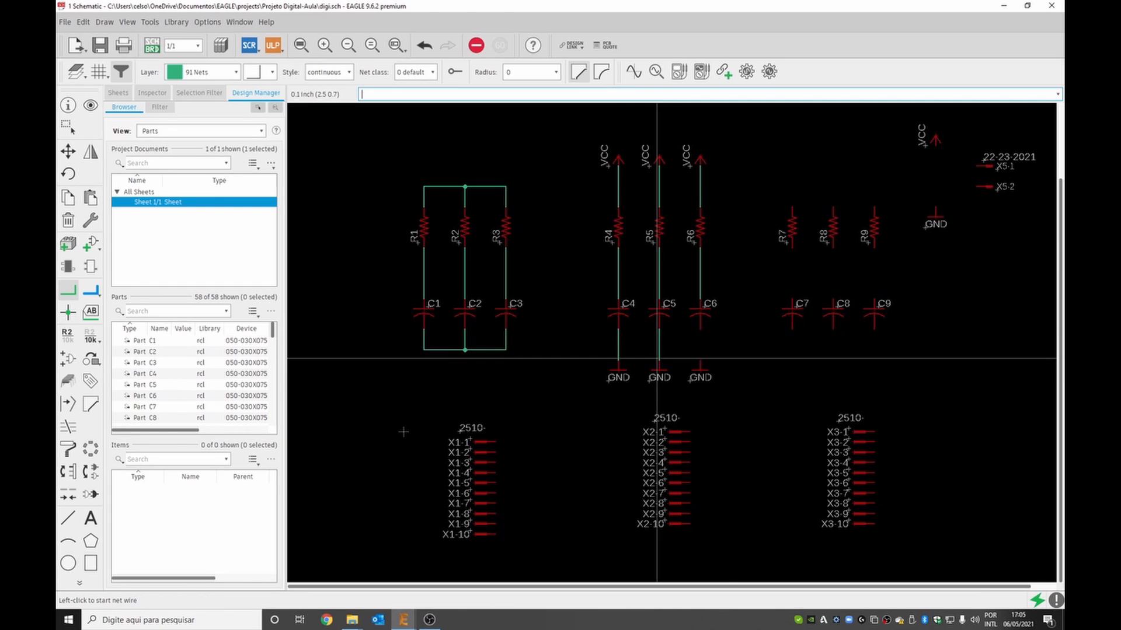
click(700, 330)
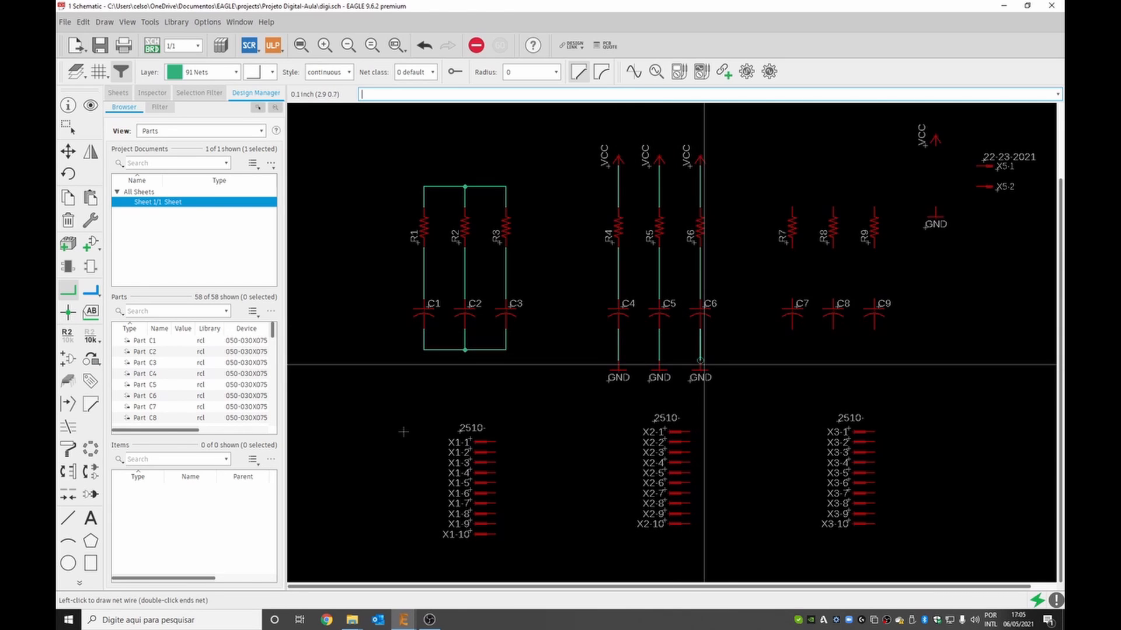
click(702, 368)
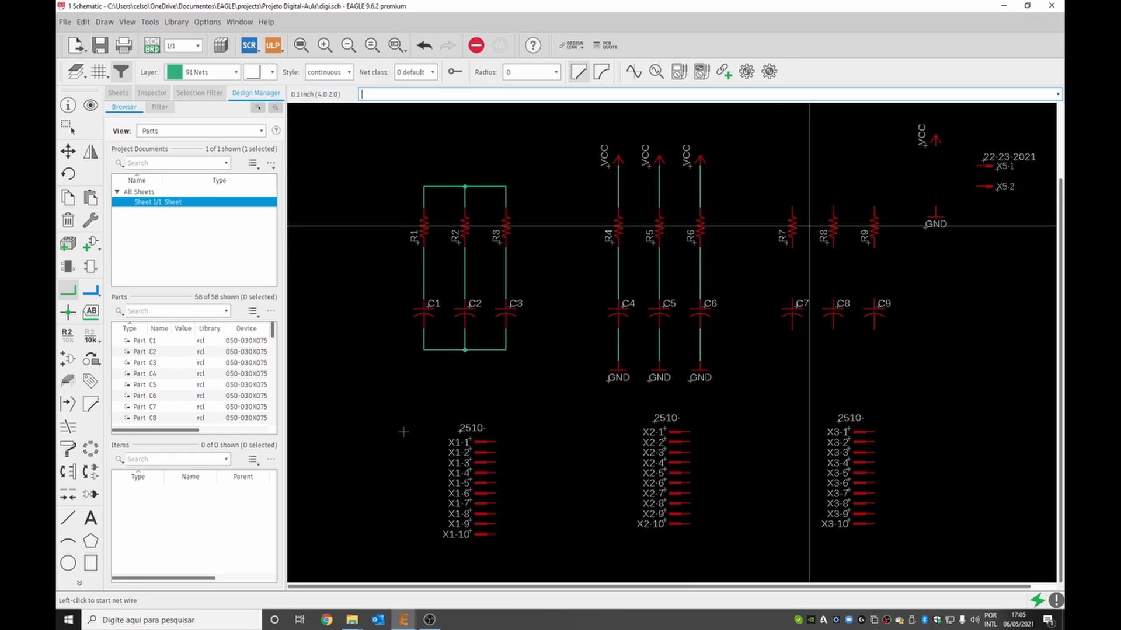
Draw vertical nets connecting R7 to C7, R8 to C8 and R9 to C9
click(792, 248)
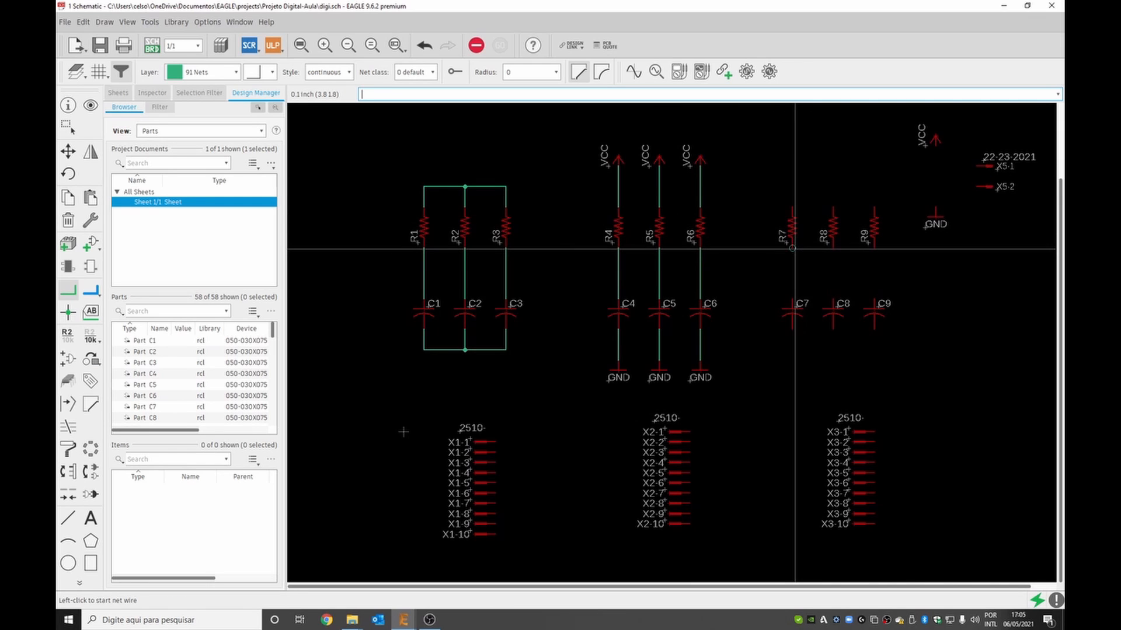
click(792, 300)
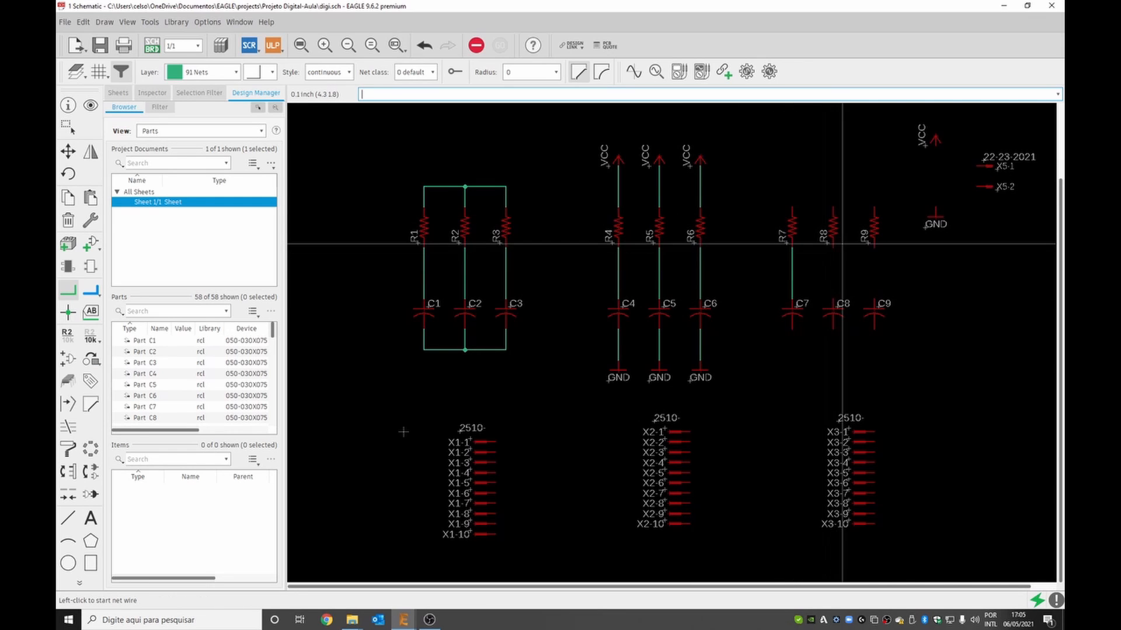
click(874, 246)
click(874, 300)
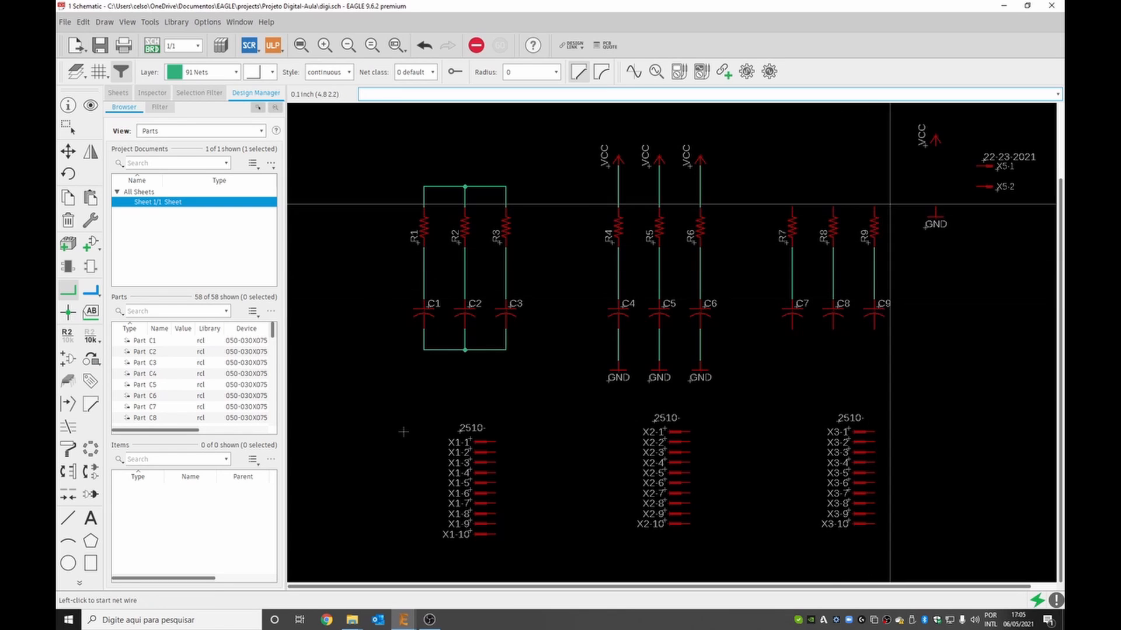
Draw open-ended vertical net stubs about 0.4 inch long upward from R7, R8 and R9
click(792, 207)
click(790, 168)
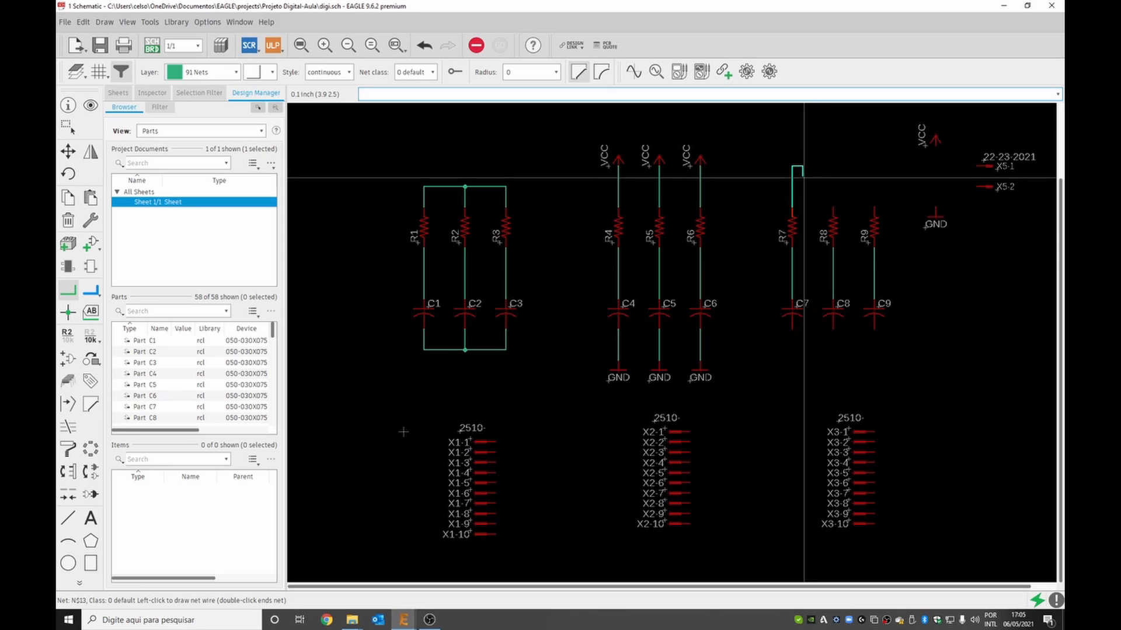
key(Escape)
click(835, 206)
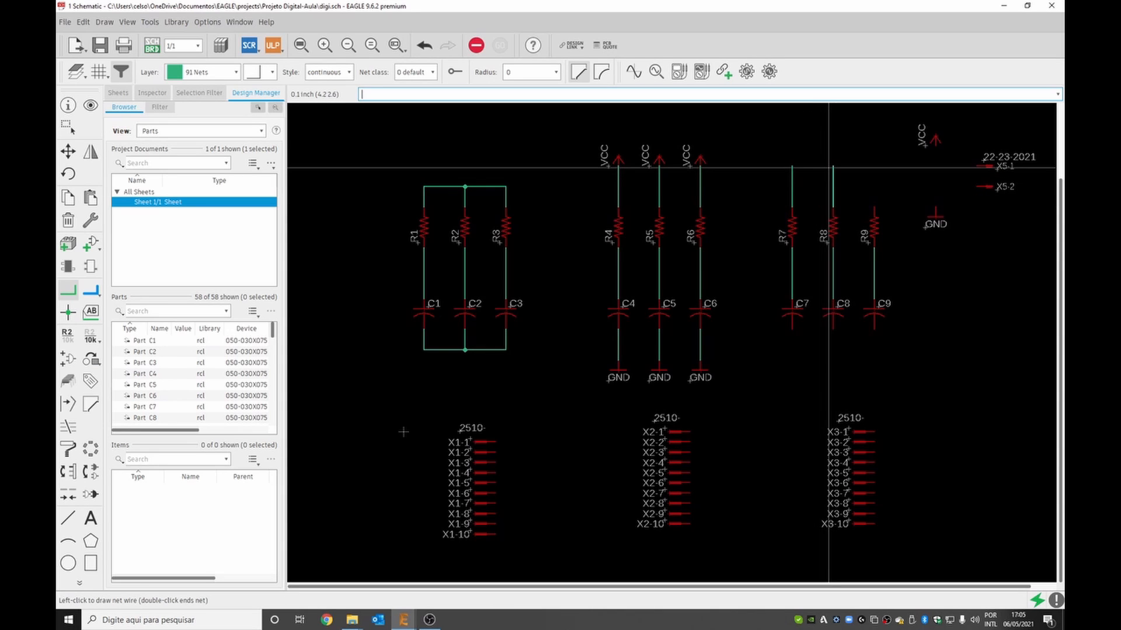
double_click(828, 168)
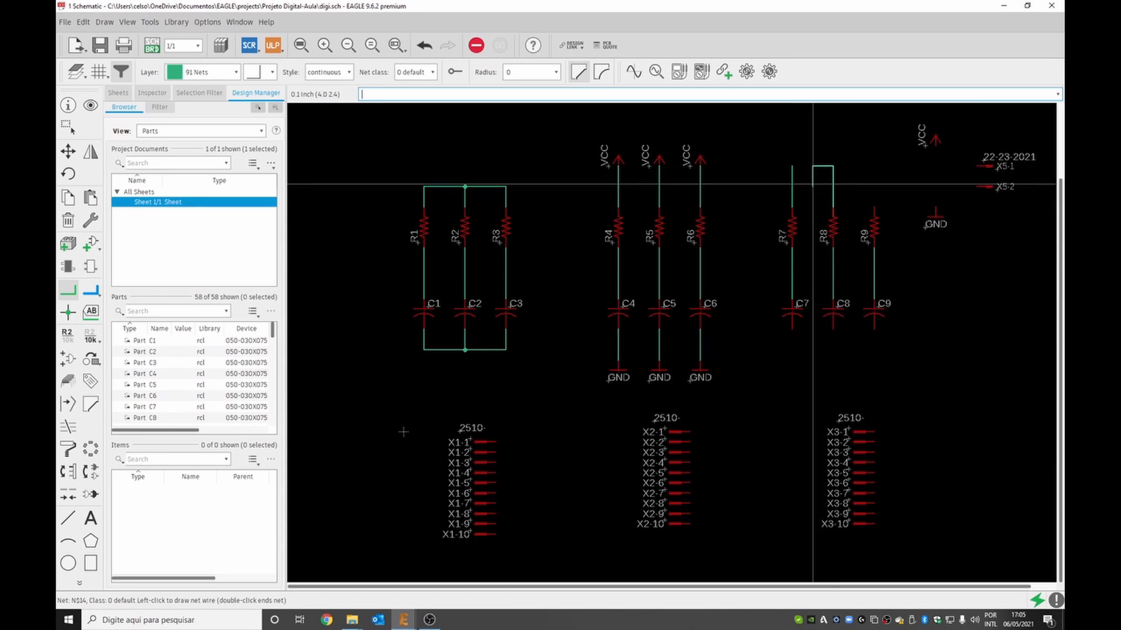
click(873, 207)
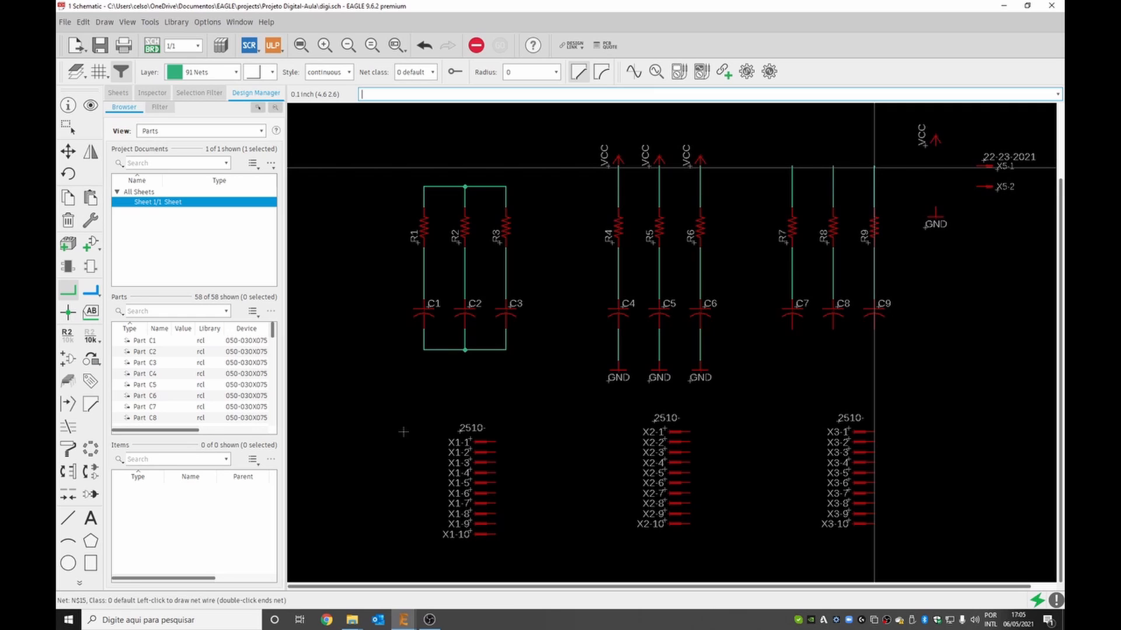
double_click(874, 167)
Draw open-ended vertical net stubs about 0.3 inch long downward from C7, C8 and C9
click(791, 330)
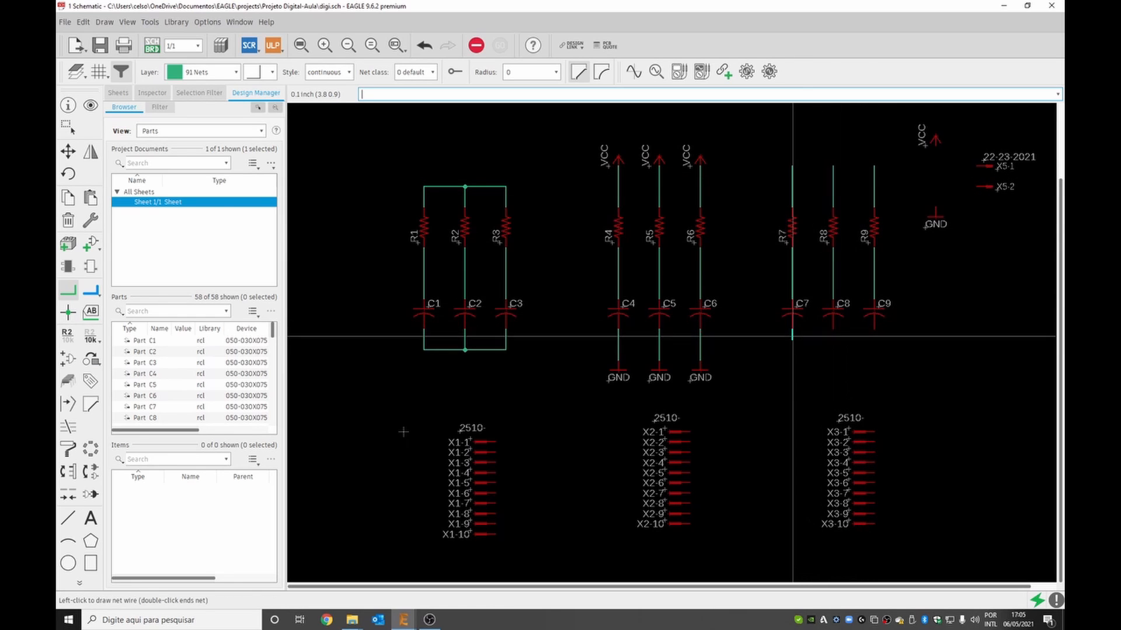
double_click(792, 360)
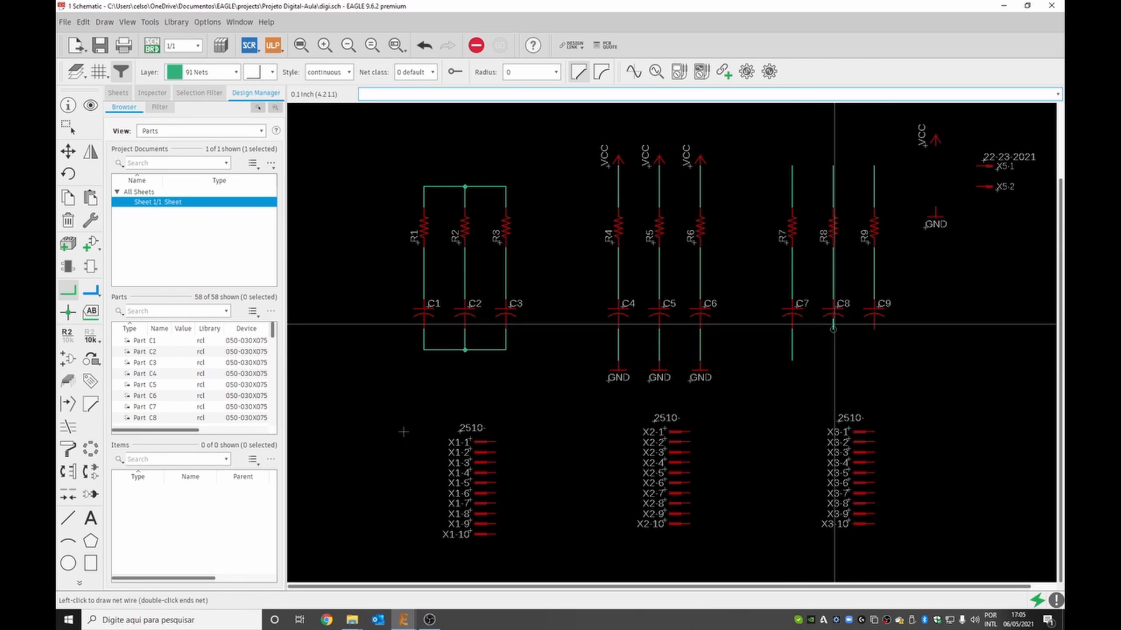
click(833, 329)
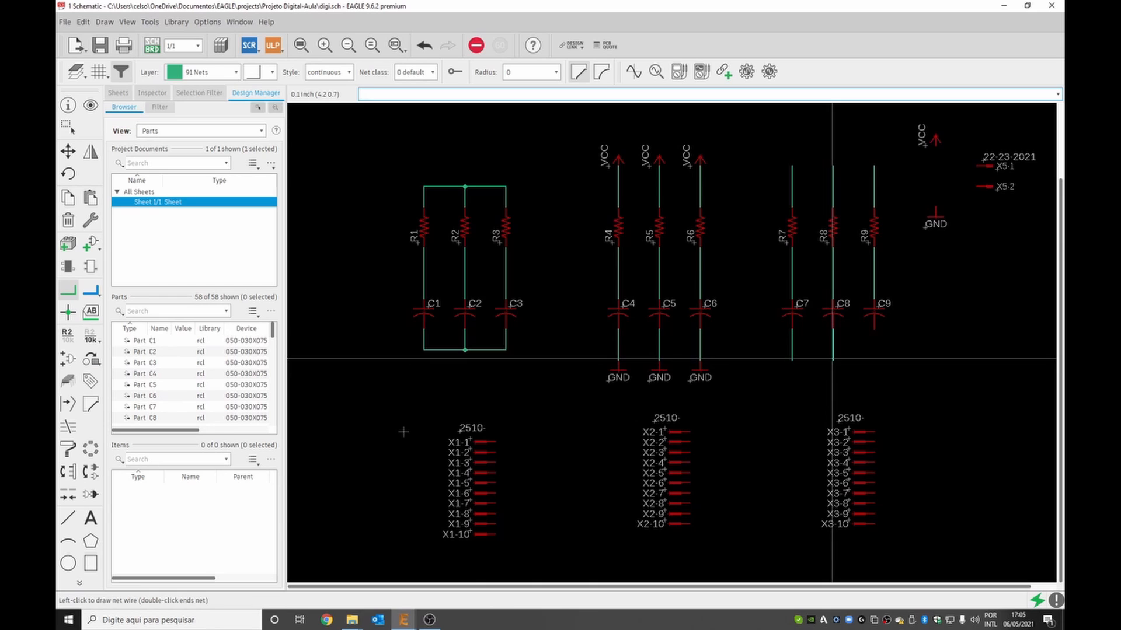
double_click(833, 360)
click(874, 330)
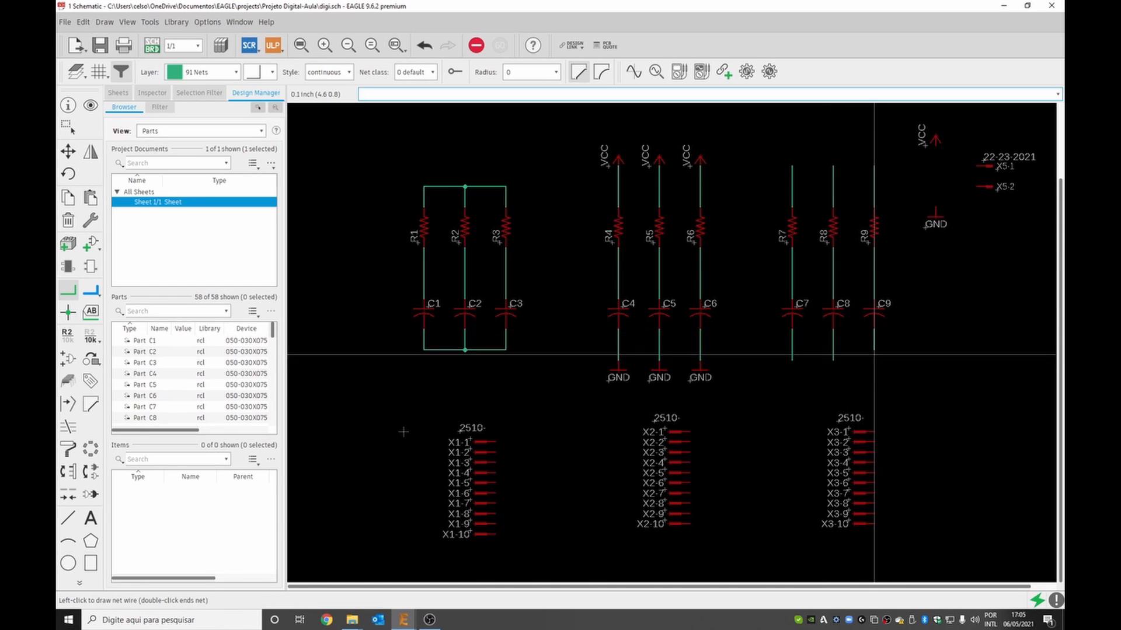
double_click(873, 360)
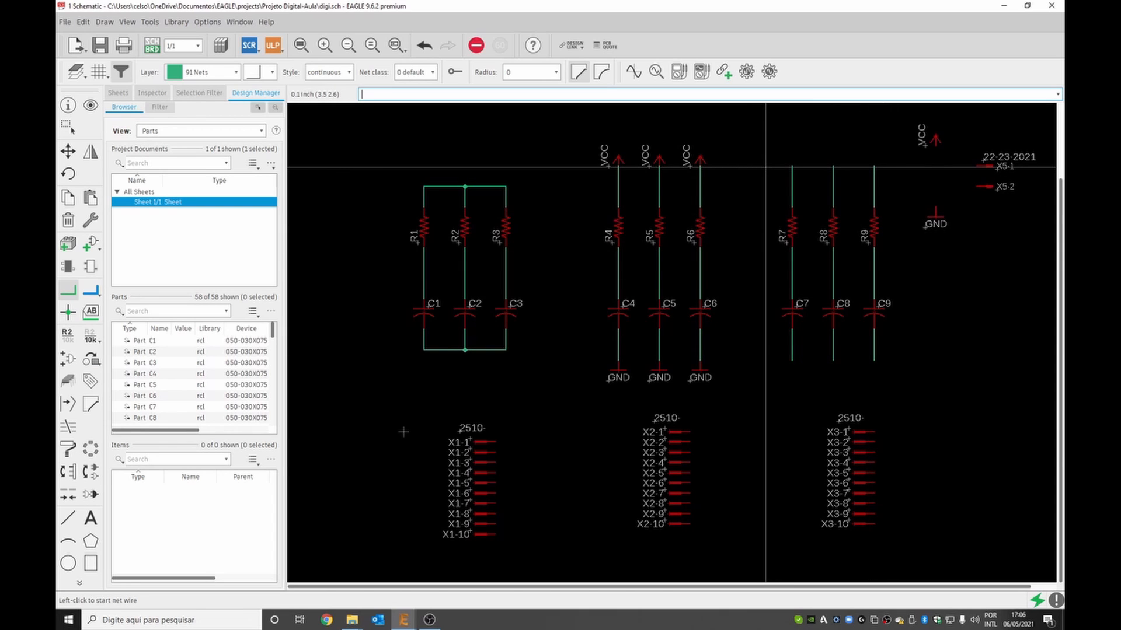
Name the net stub above R7 TOPNET and place its label vertically along the wire
click(67, 337)
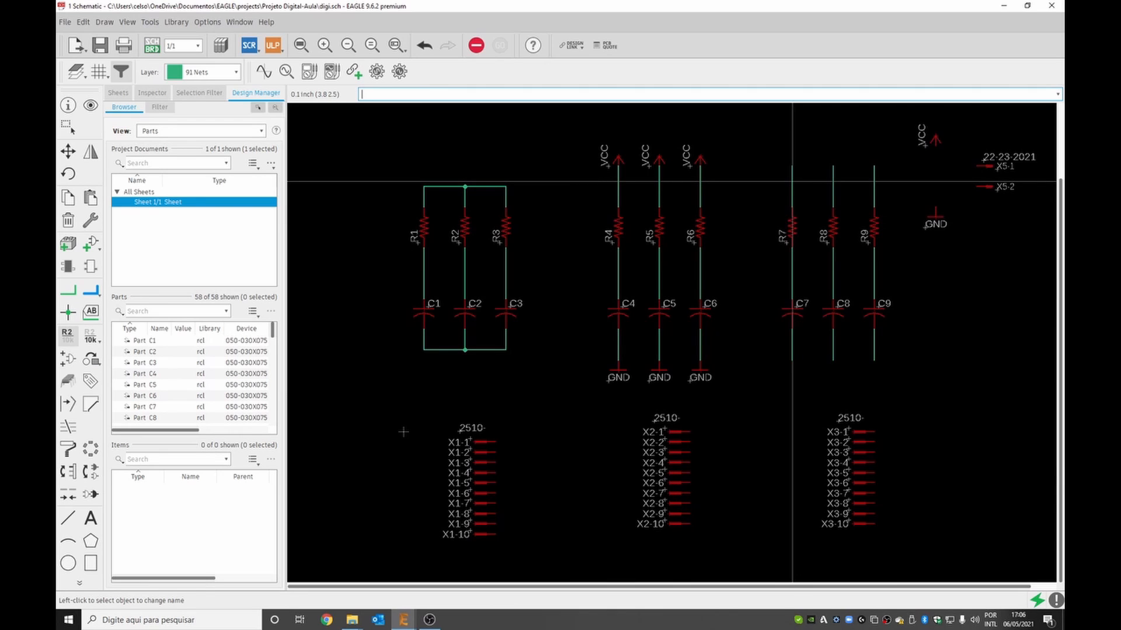
right_click(792, 182)
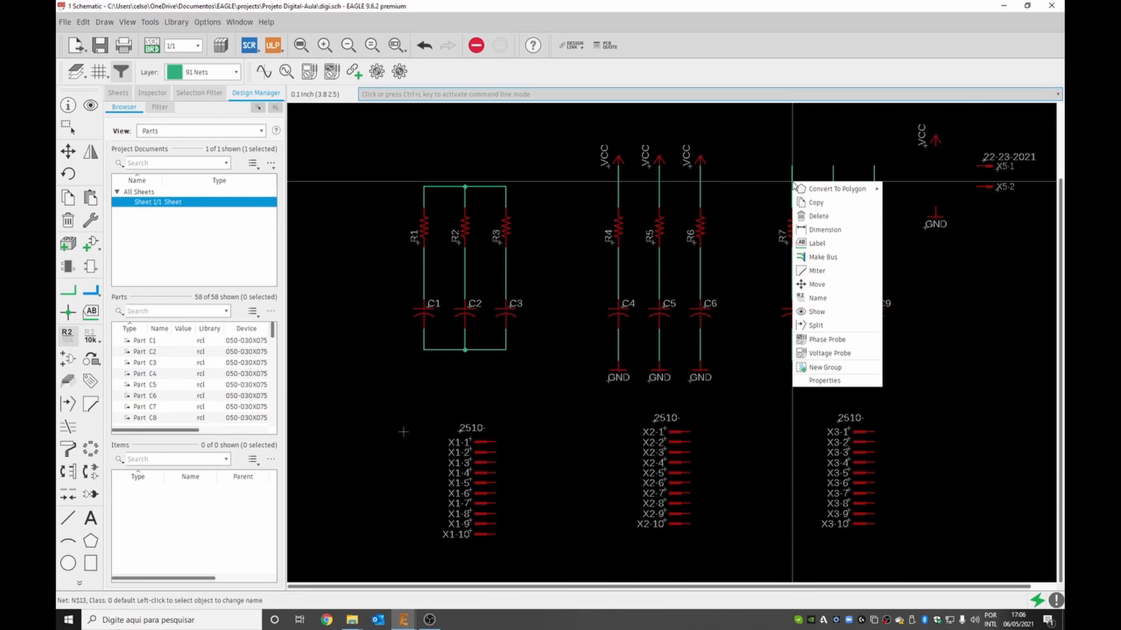
click(827, 299)
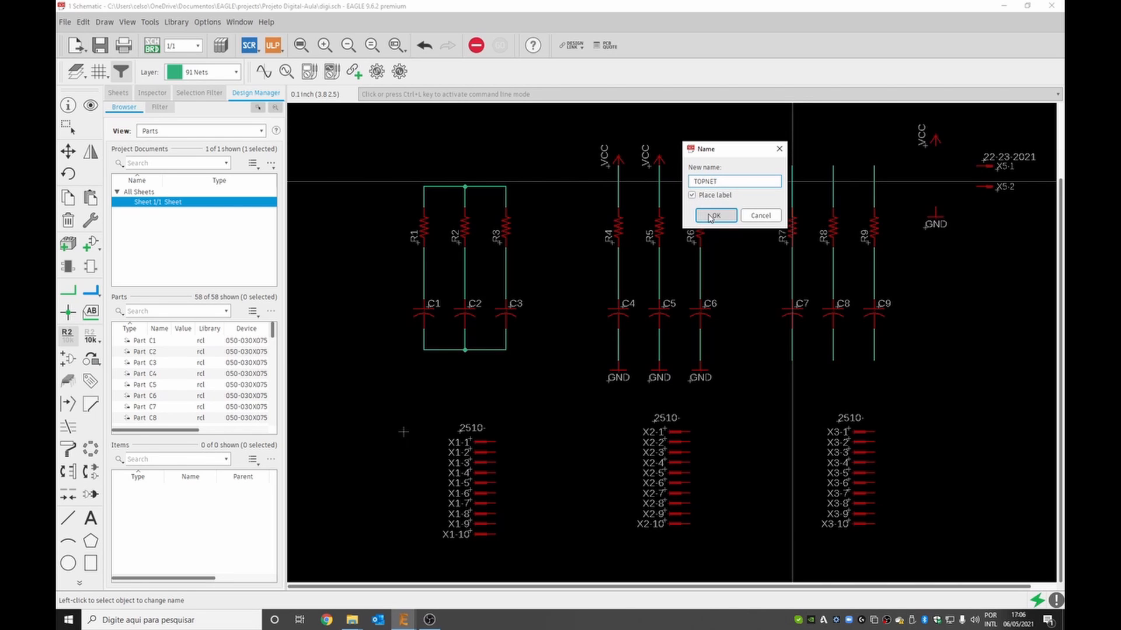
click(712, 216)
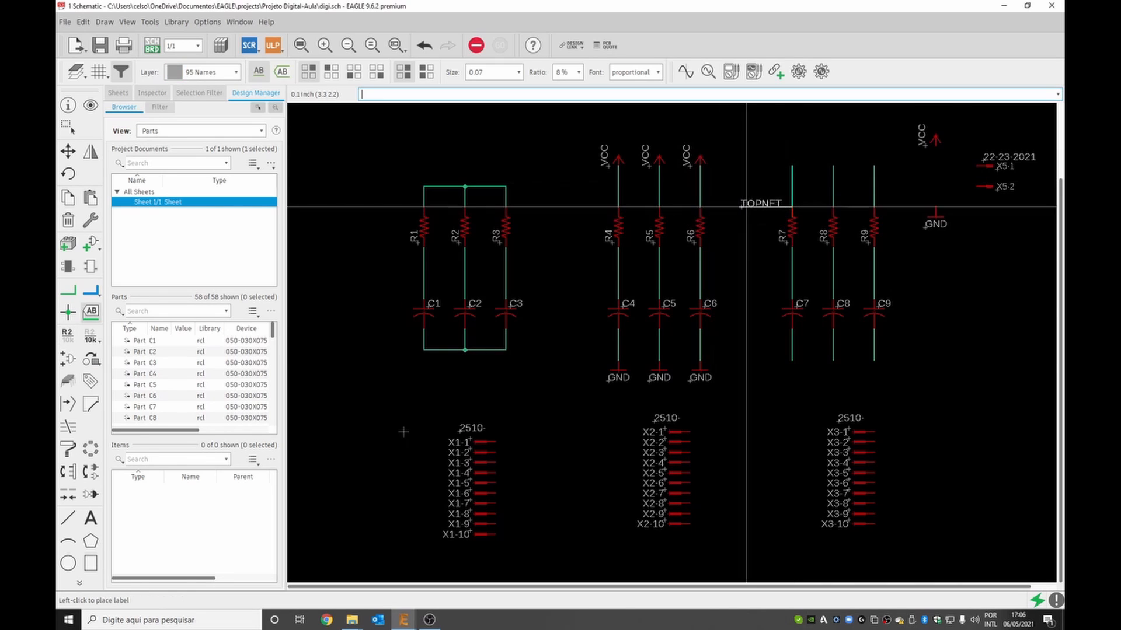
click(789, 200)
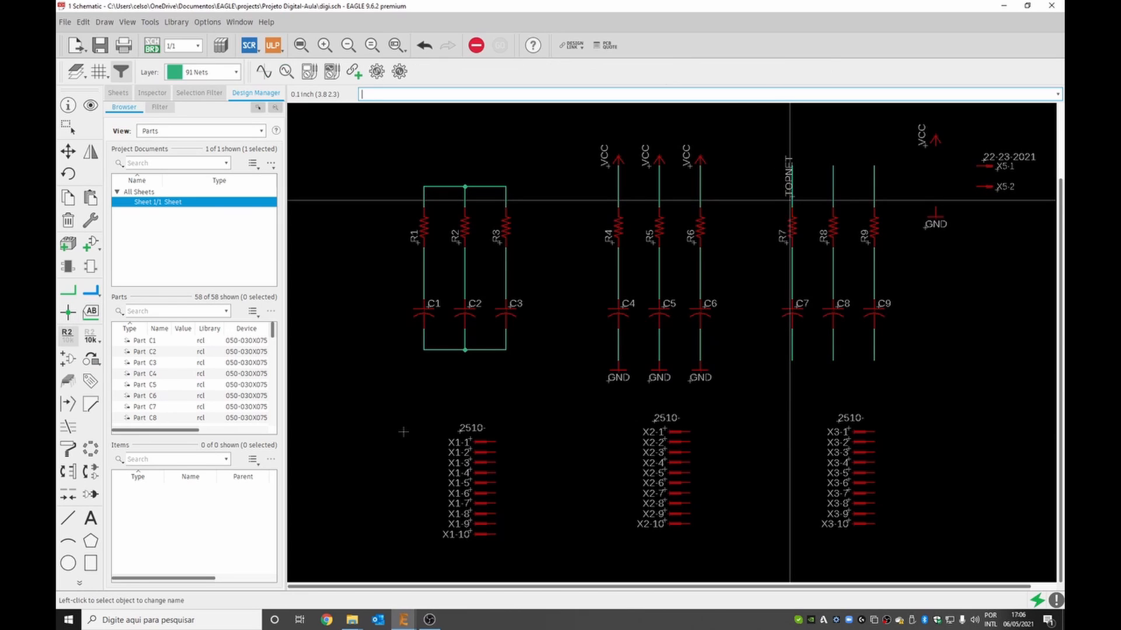
Name the net stub above R8 TOPNET, accept connecting it to the existing net, and place a vertical label beside it
click(834, 183)
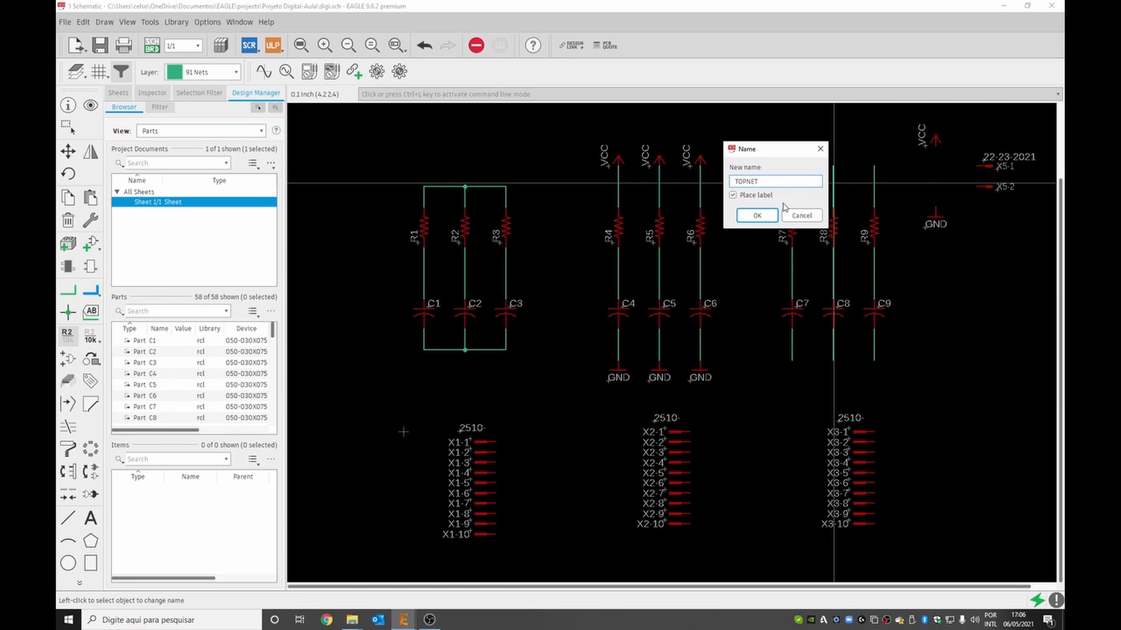
click(757, 215)
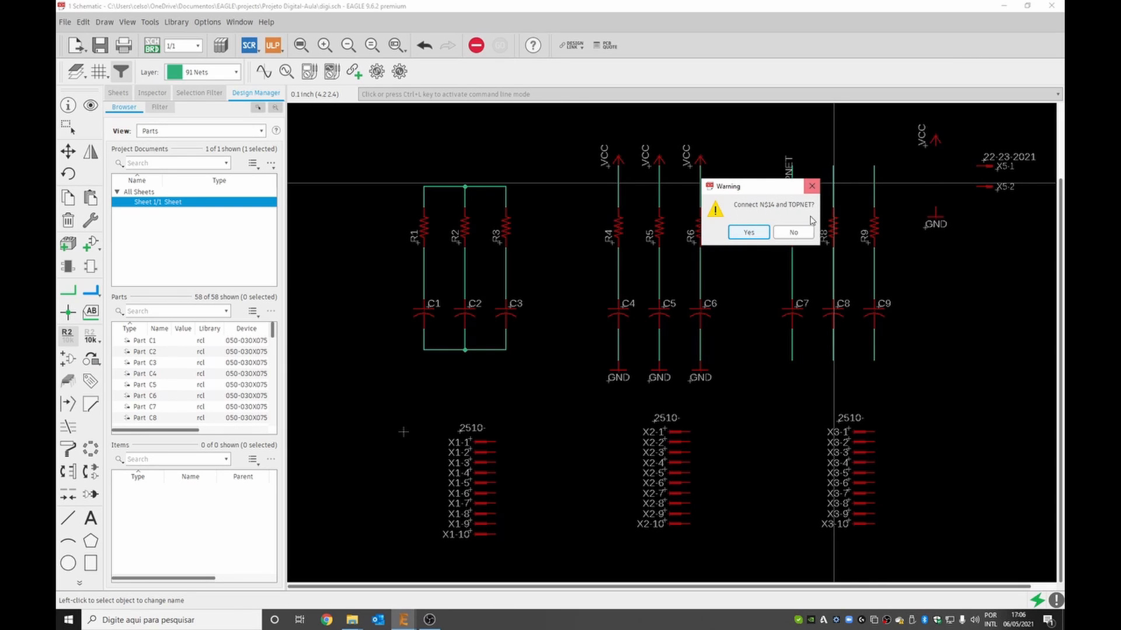
click(748, 233)
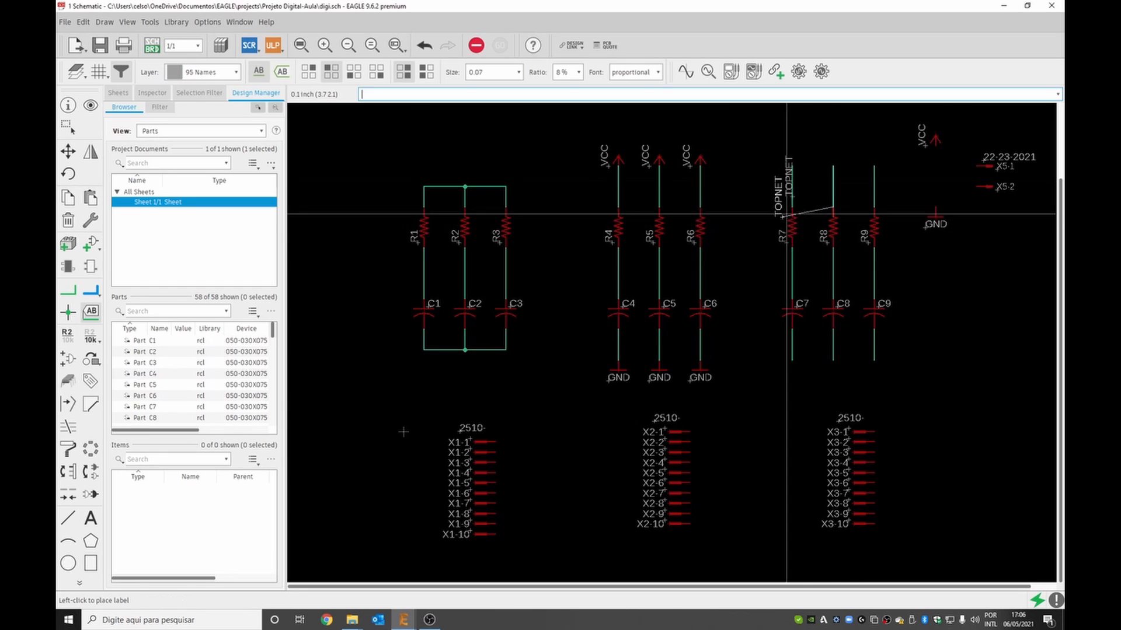
click(832, 200)
key(alt+n)
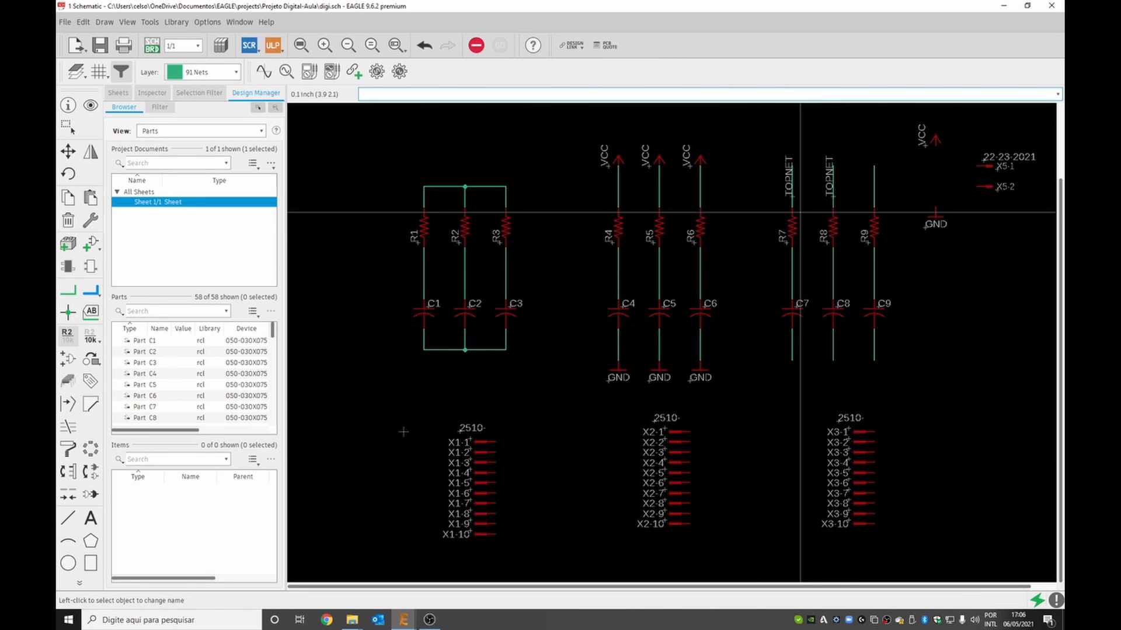
Name the net stub above R9 TOPNET, merge it with the existing net, and place a vertical label beside it
click(873, 193)
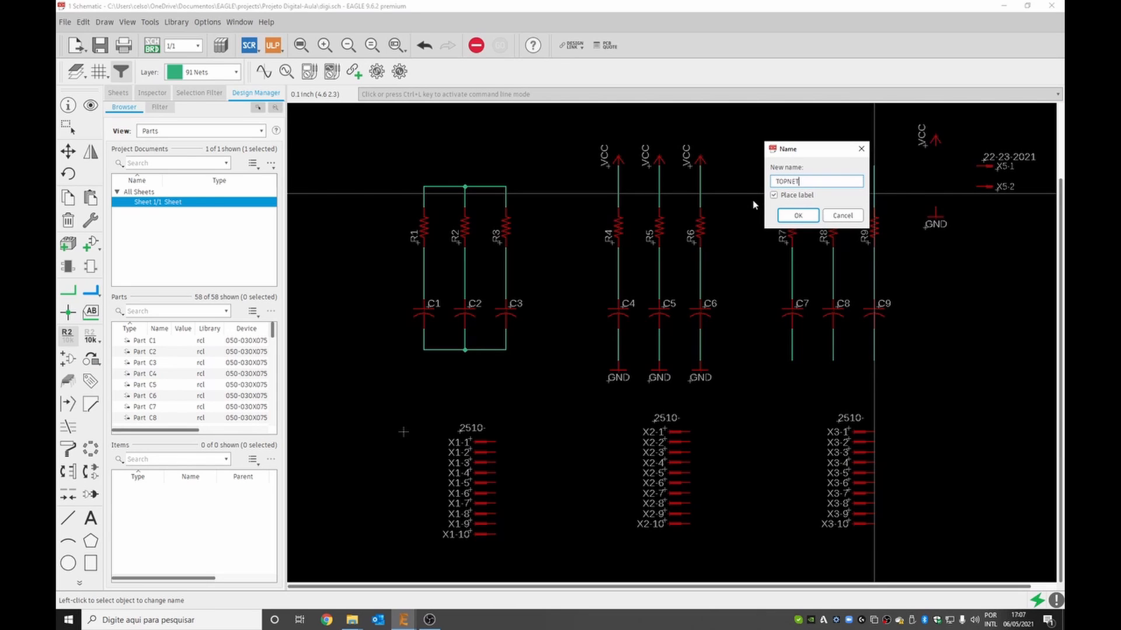
click(794, 217)
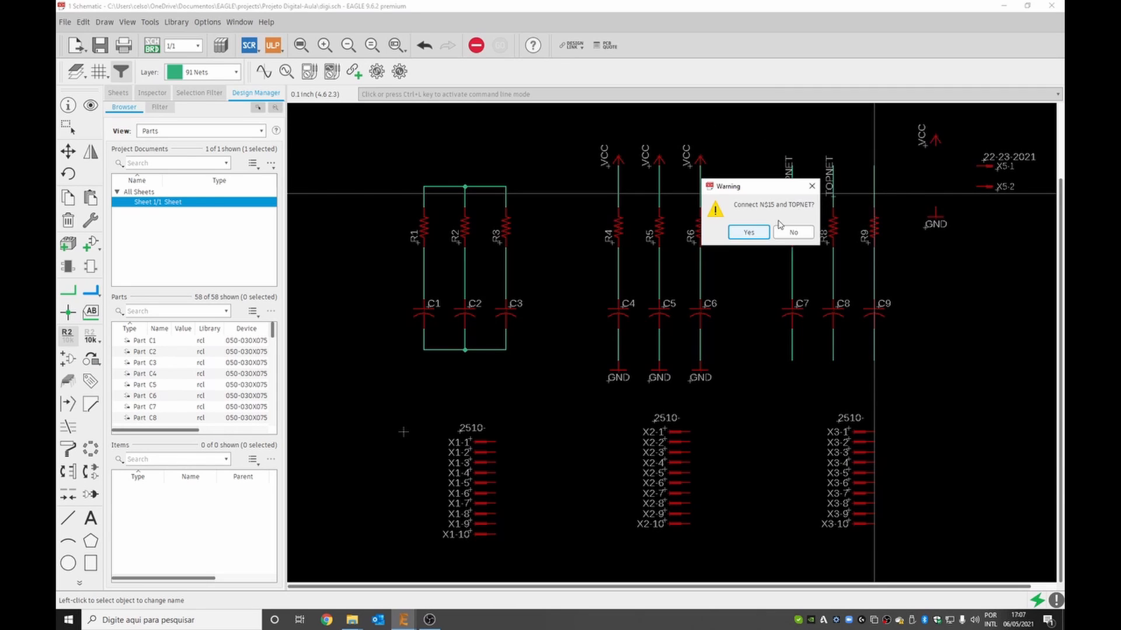
click(749, 232)
click(870, 197)
key(alt+n)
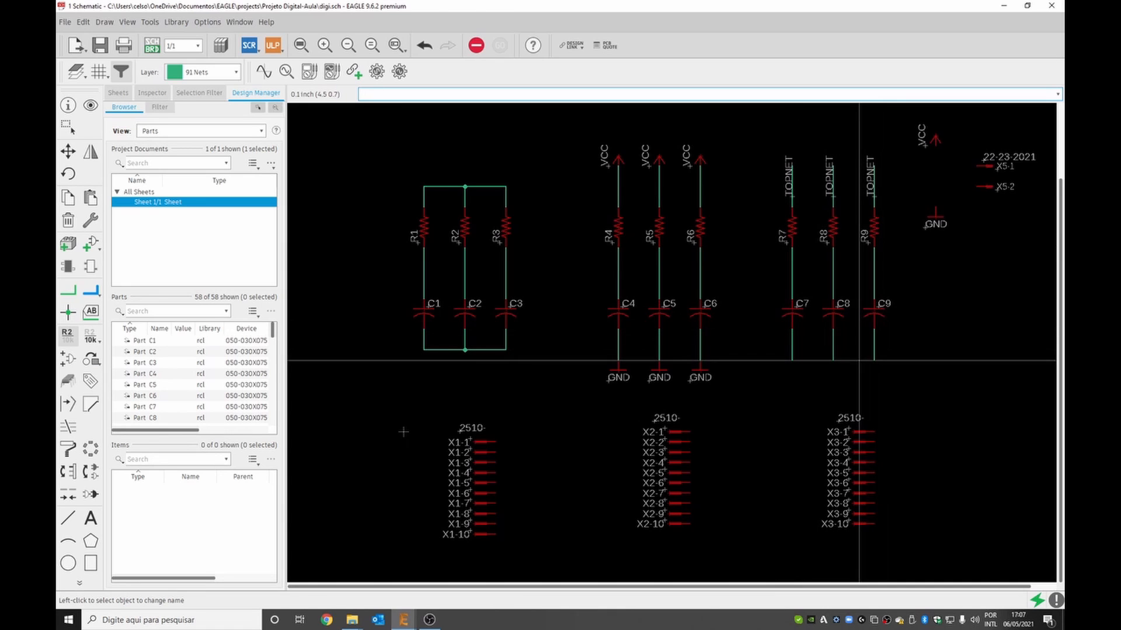
Name the net stubs below C7, C8 and C9 BOTNET, merging them into one net, and place a vertical label on each
click(791, 353)
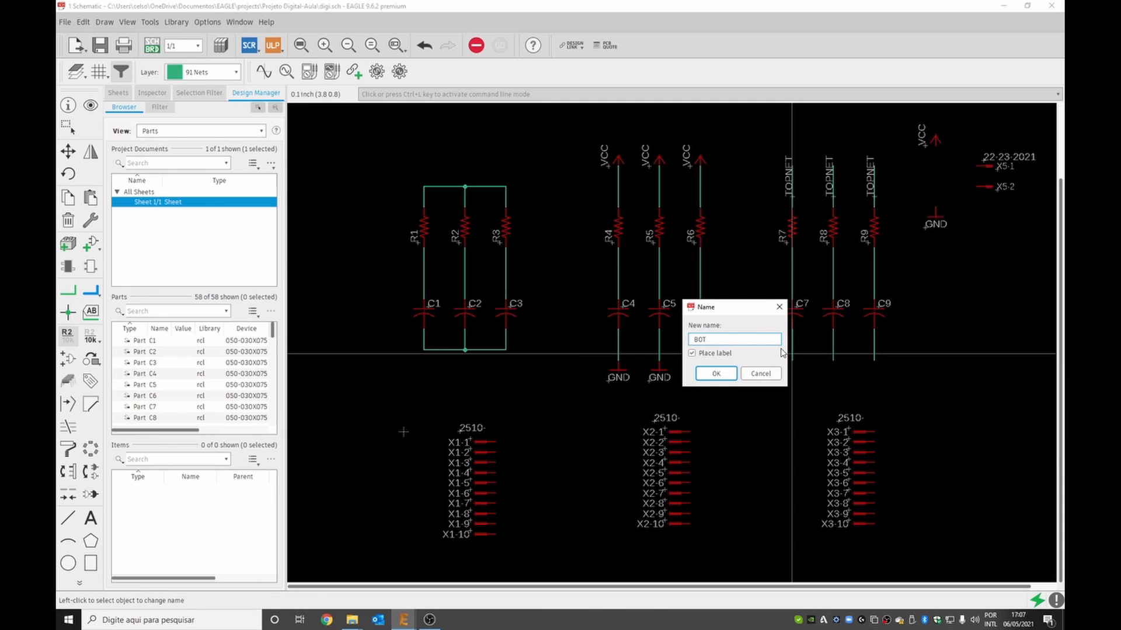
click(715, 374)
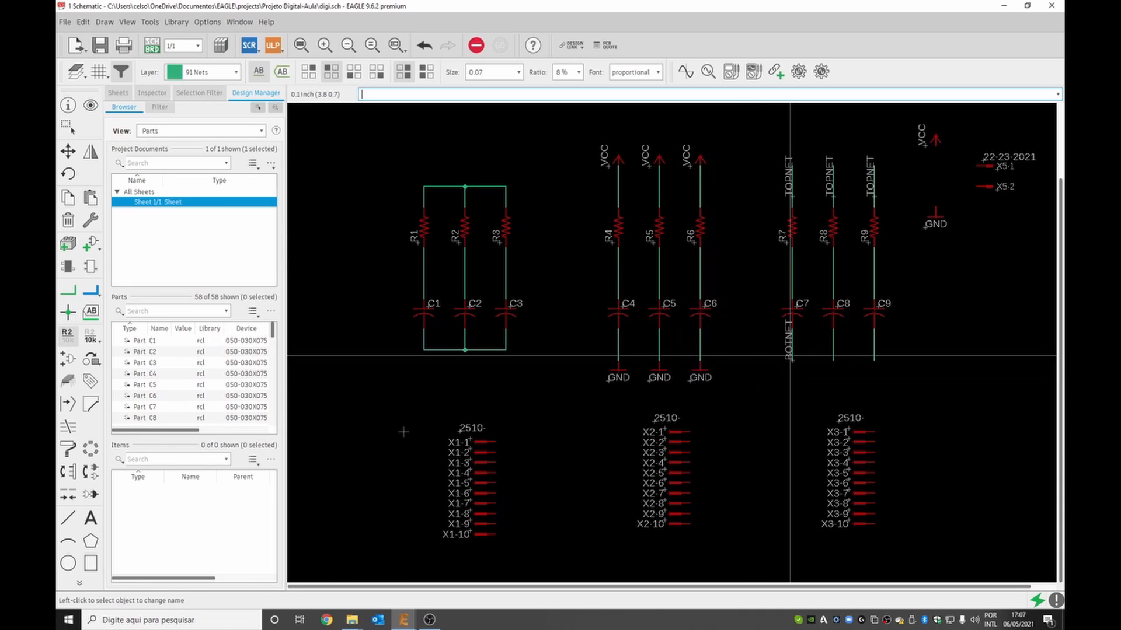
click(833, 357)
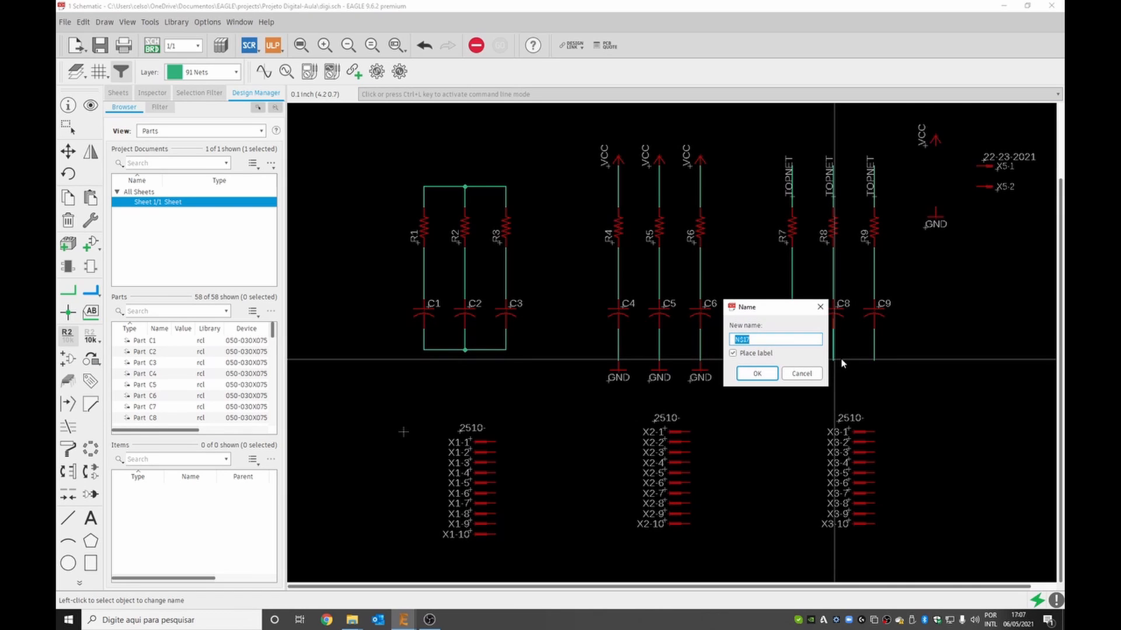
key(Return)
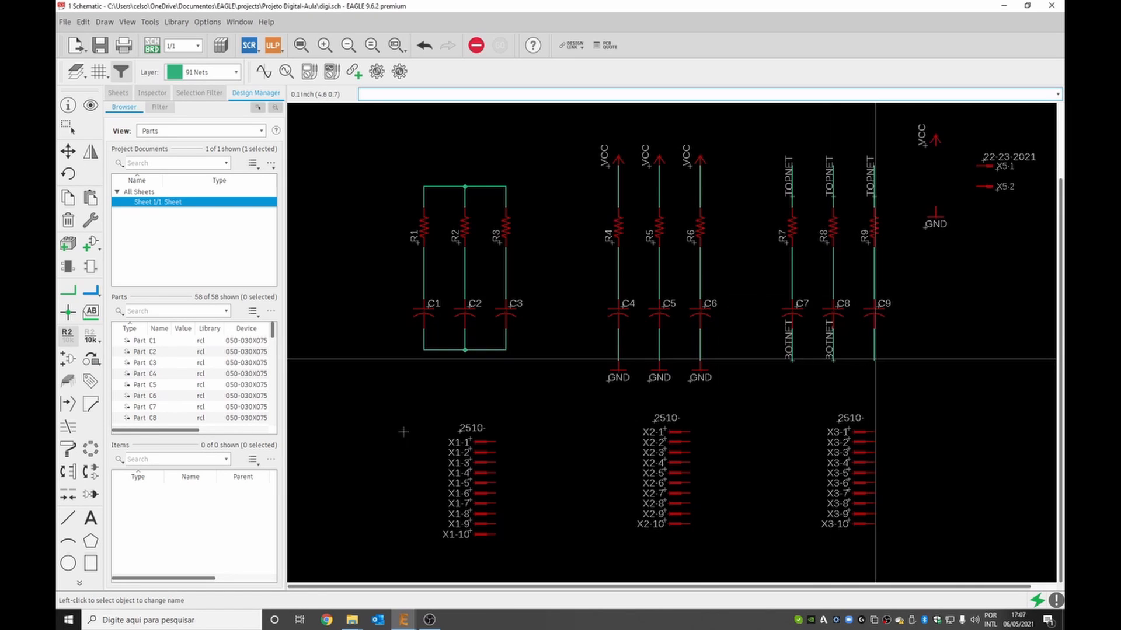
click(874, 359)
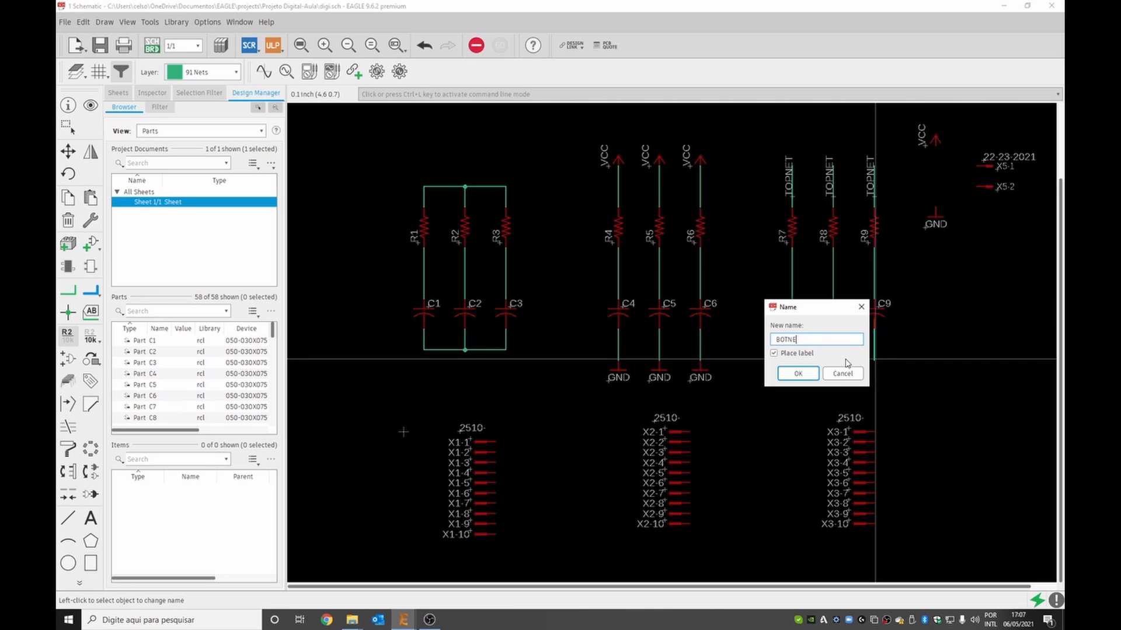
click(798, 374)
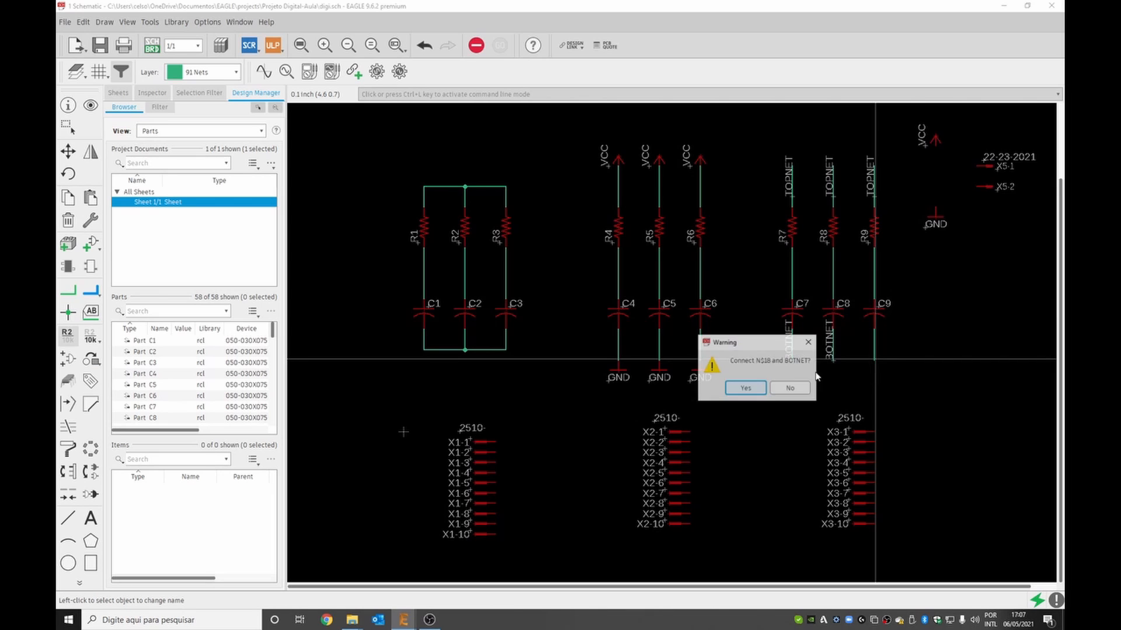
click(745, 388)
click(67, 334)
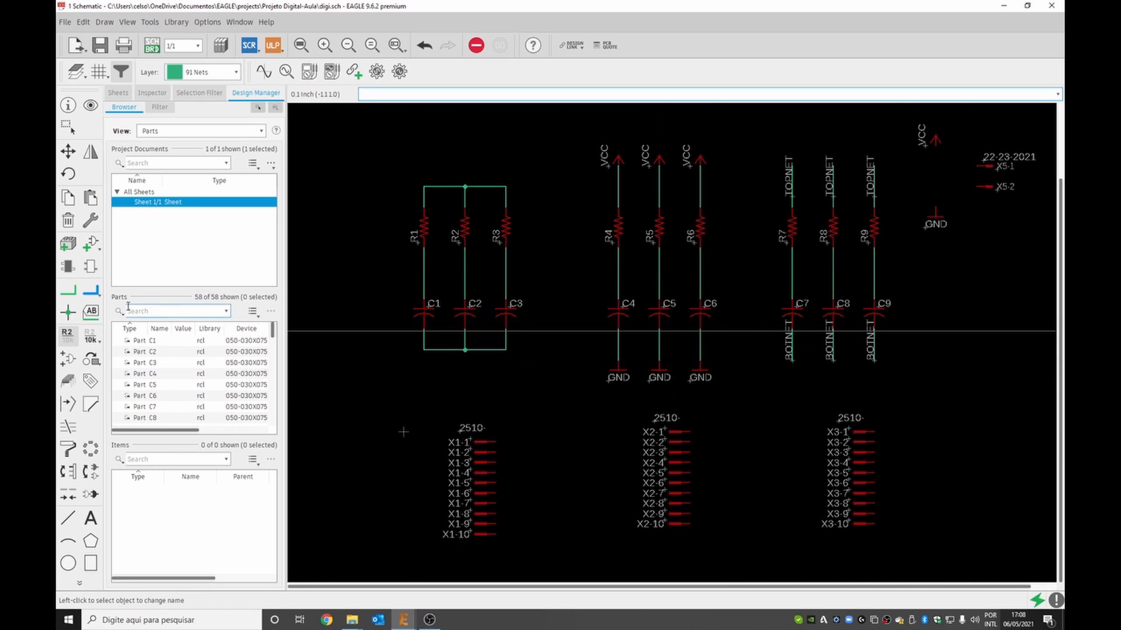
click(91, 311)
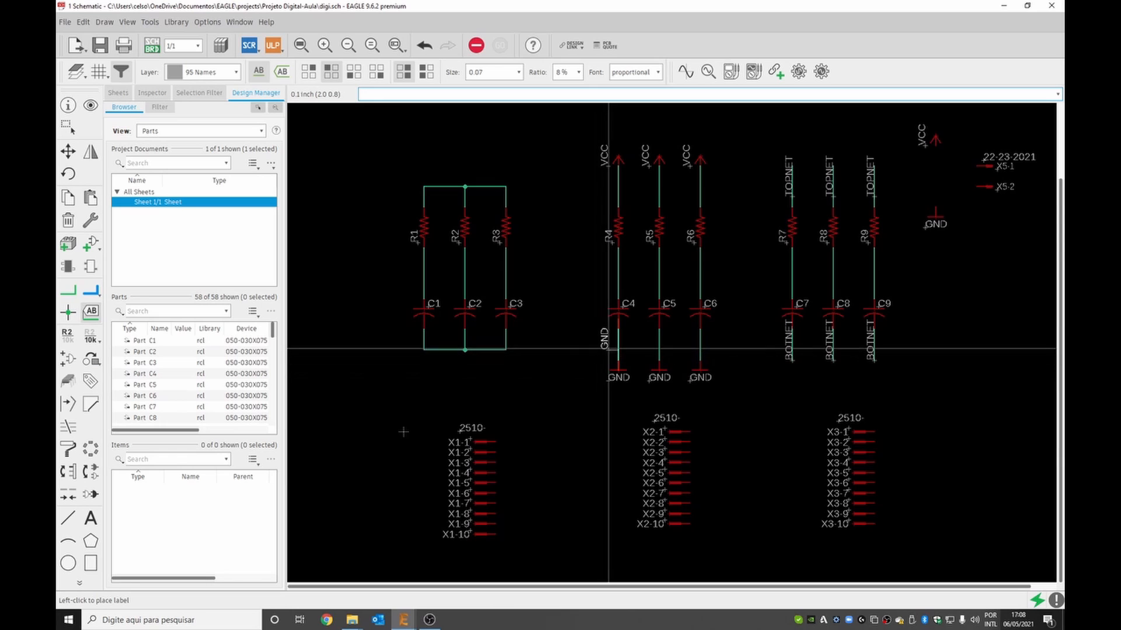
key(Escape)
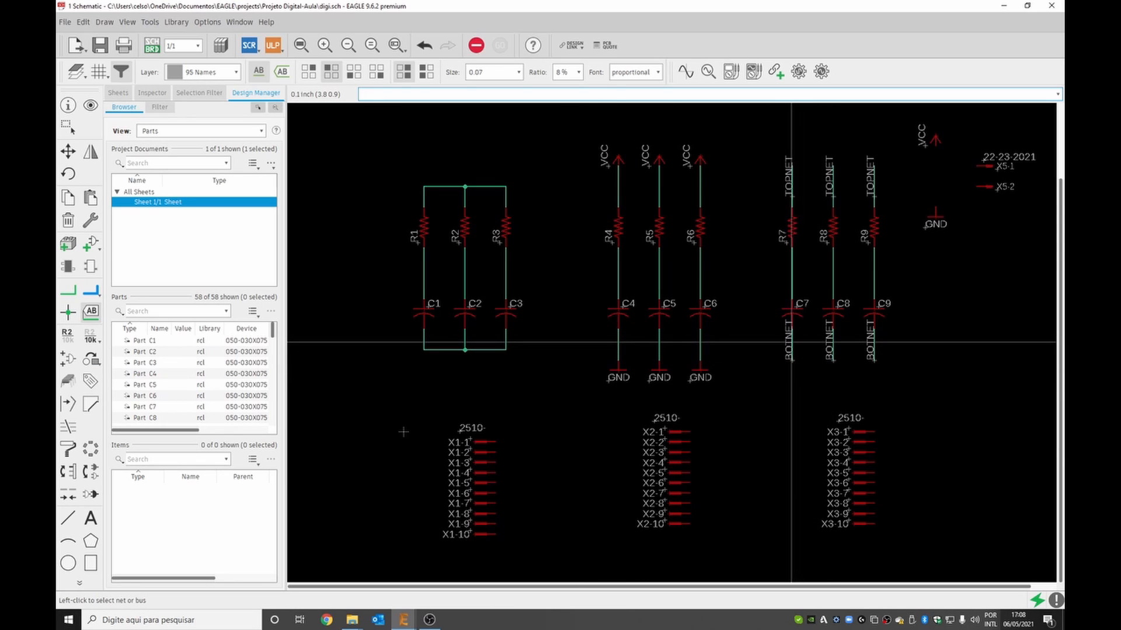
click(791, 343)
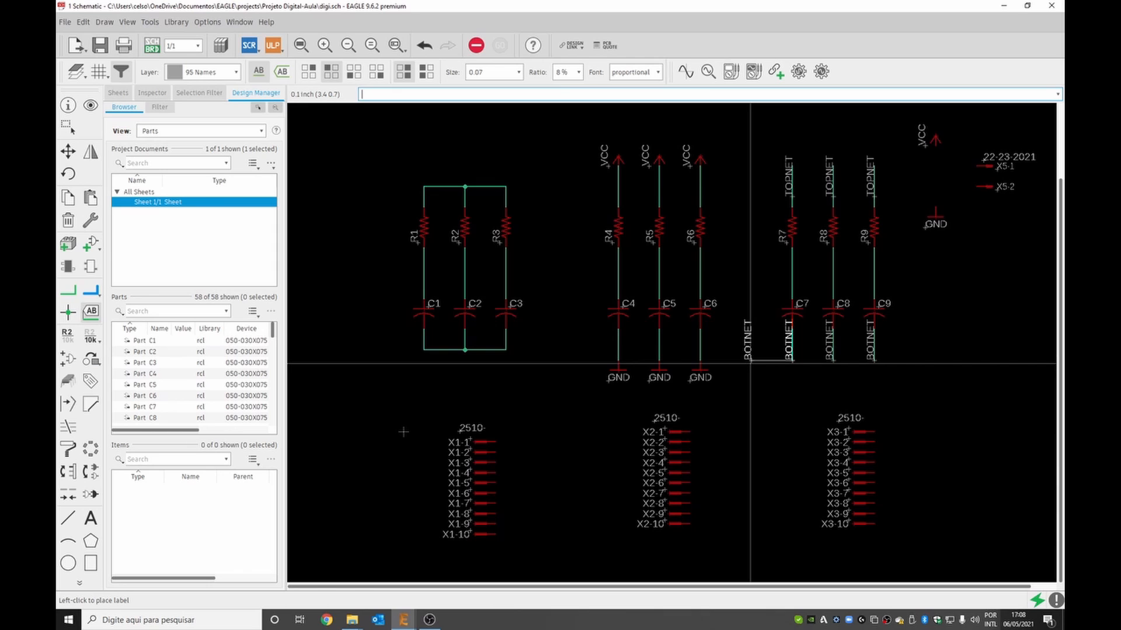
key(Escape)
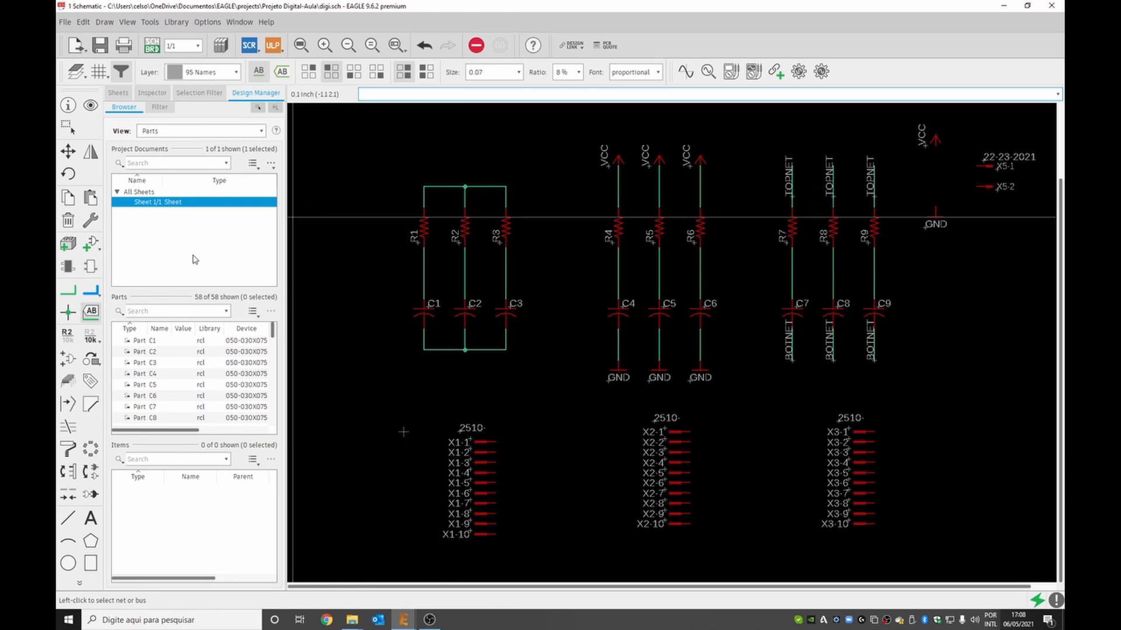
Place a horizontal net label on the wire joining the upper ends of R1, R2 and R3, between R1 and R2
click(92, 315)
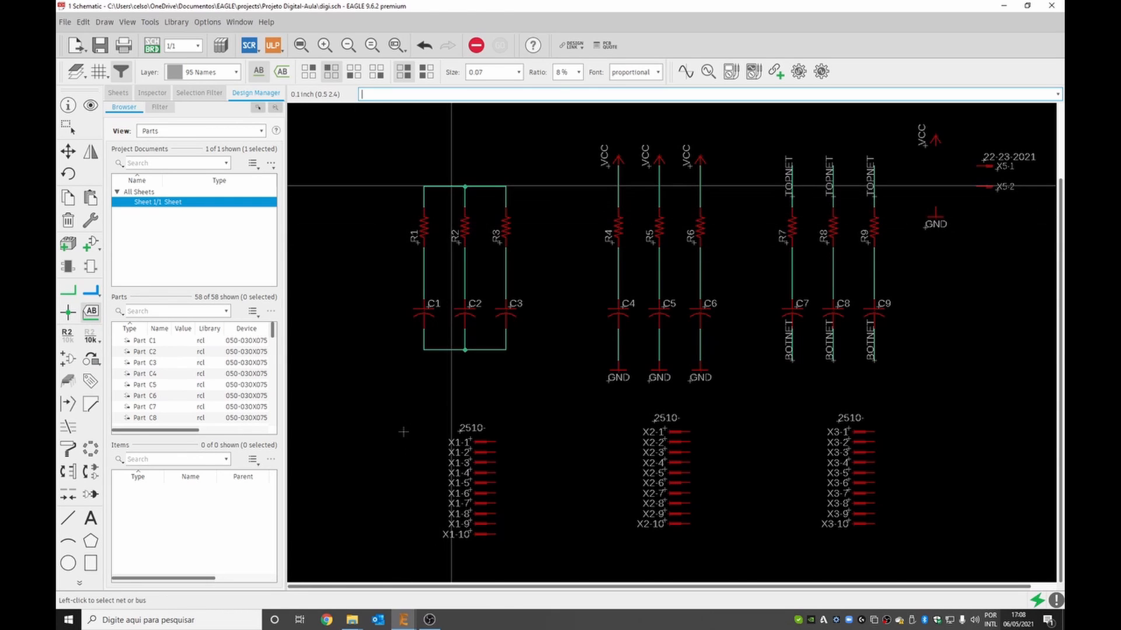
click(450, 186)
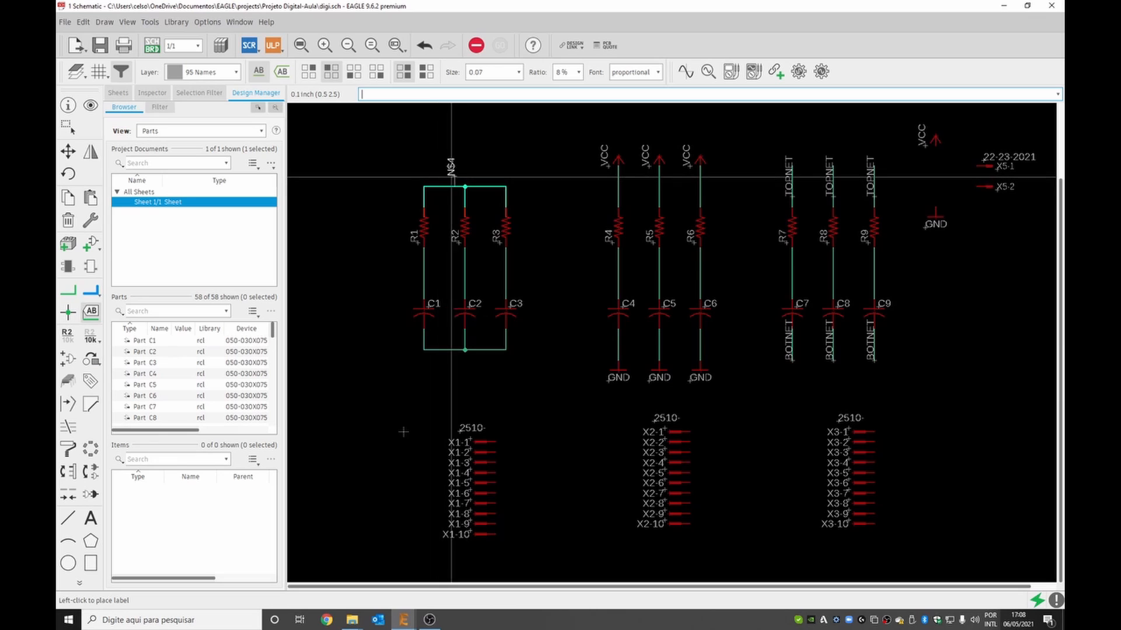
right_click(460, 177)
right_click(460, 177)
right_click(460, 177)
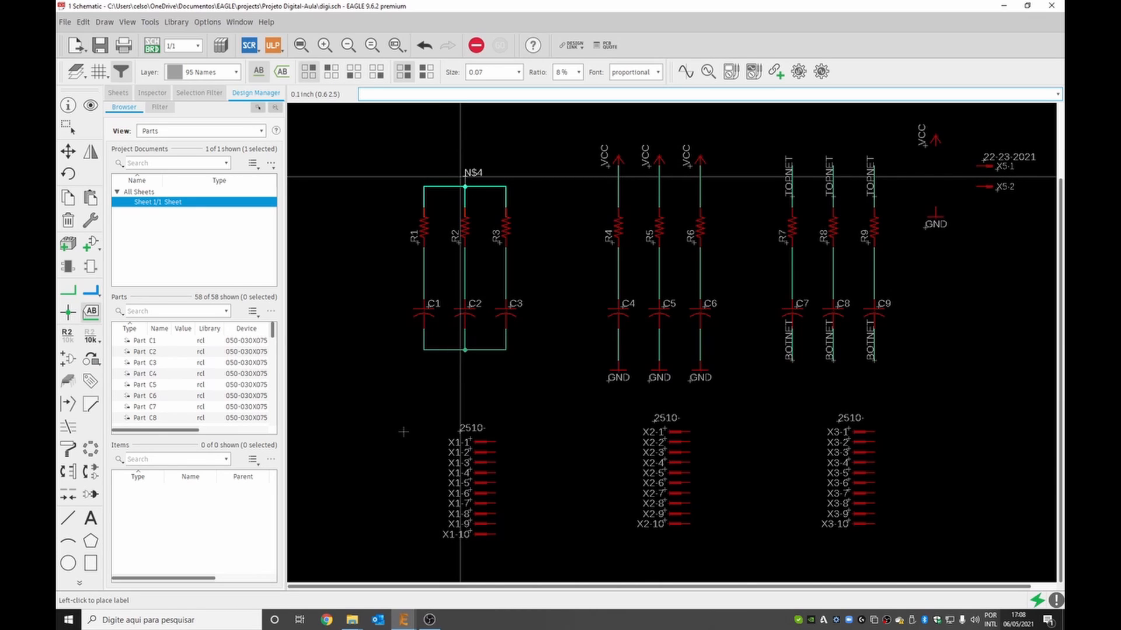
click(432, 185)
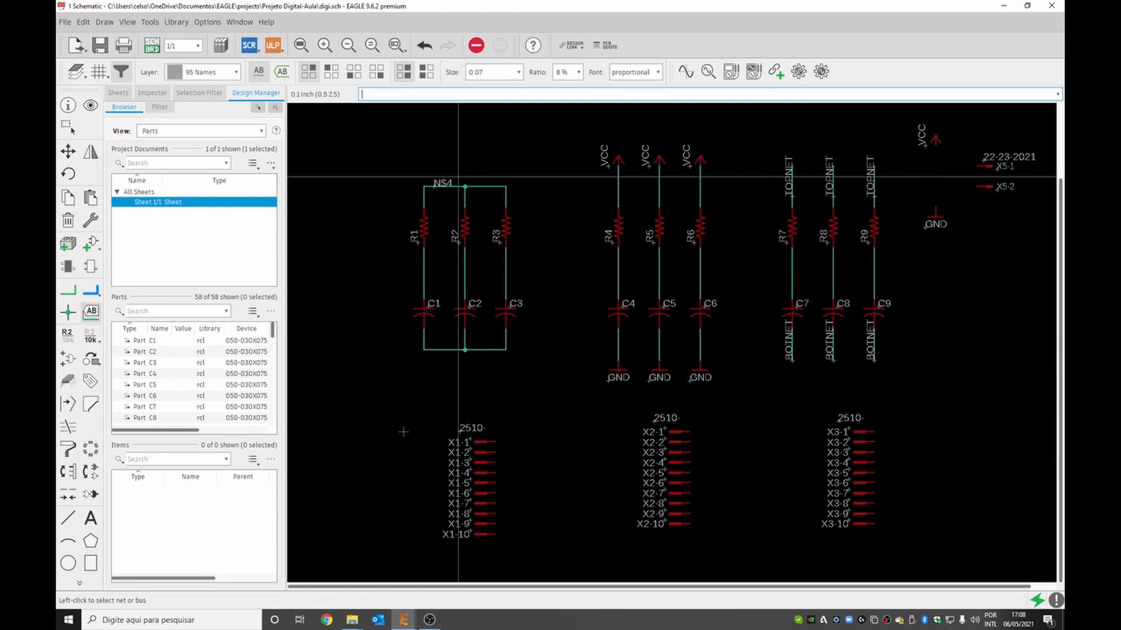
Rename the net joining the upper ends of R1, R2 and R3 to G1TOP
click(67, 336)
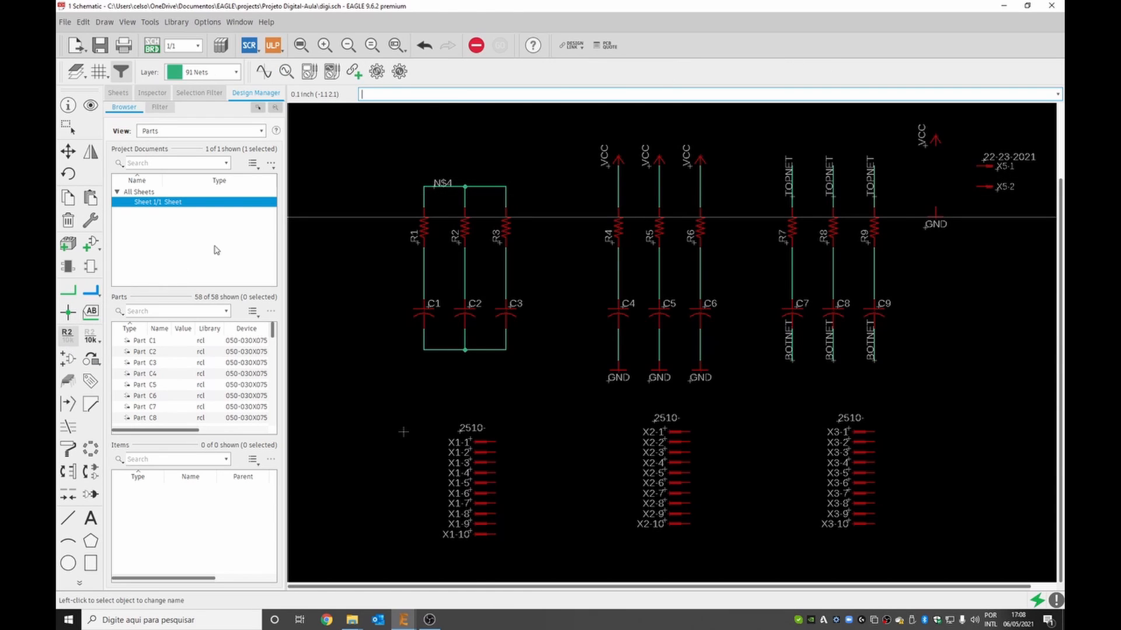
click(484, 187)
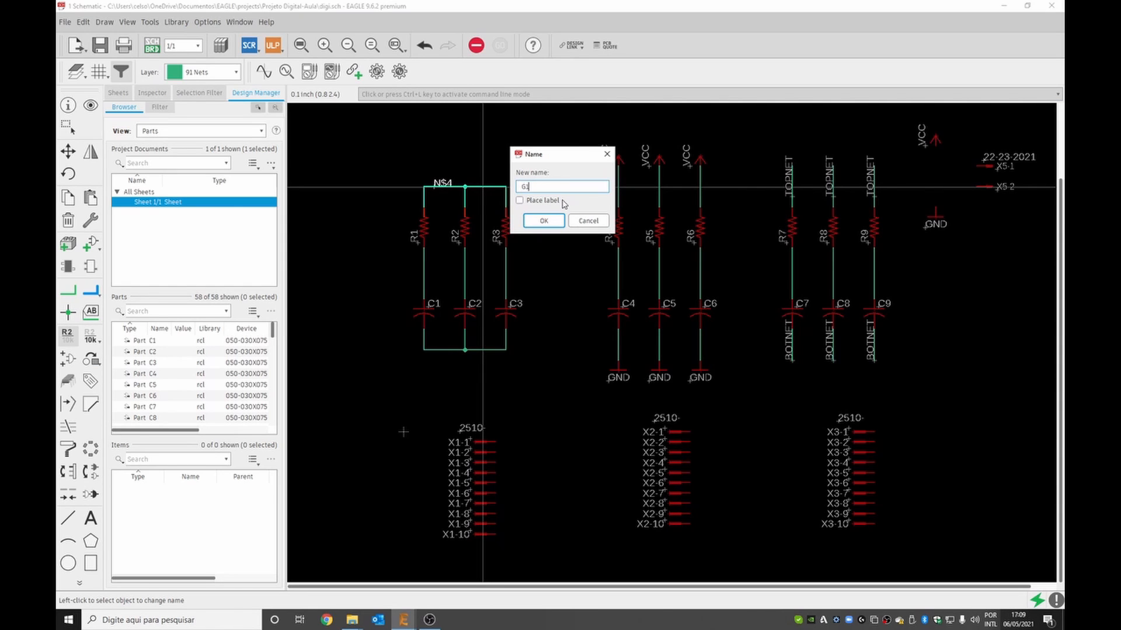
click(542, 221)
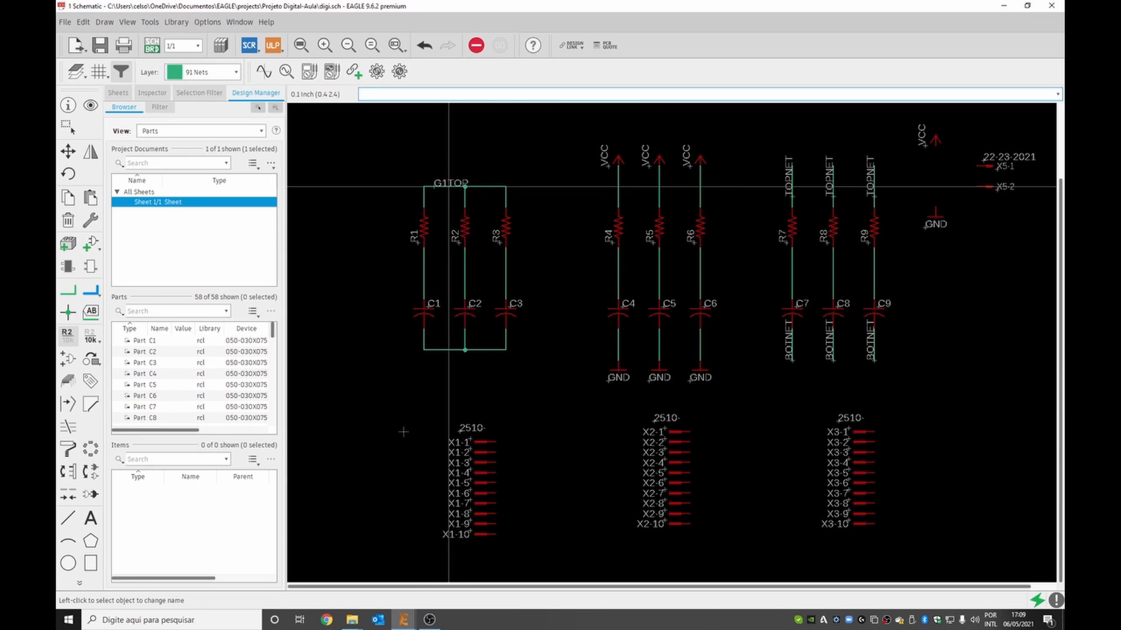
Rename the net joining the lower ends of C1, C2 and C3 to G1BOT and place its label horizontally just below the wire
click(455, 350)
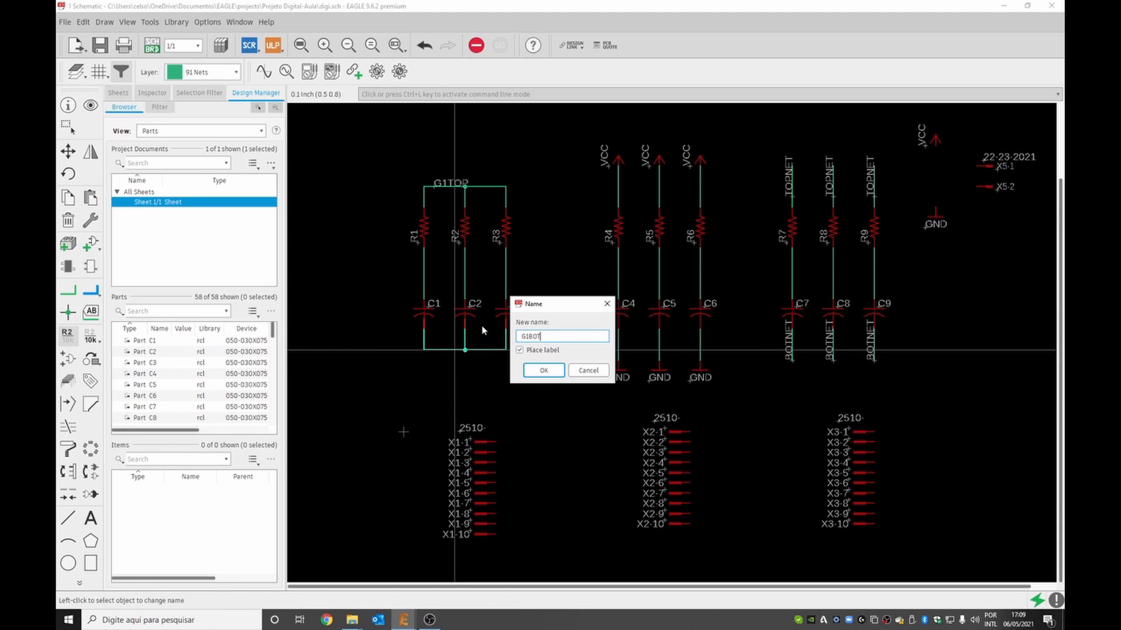
click(561, 370)
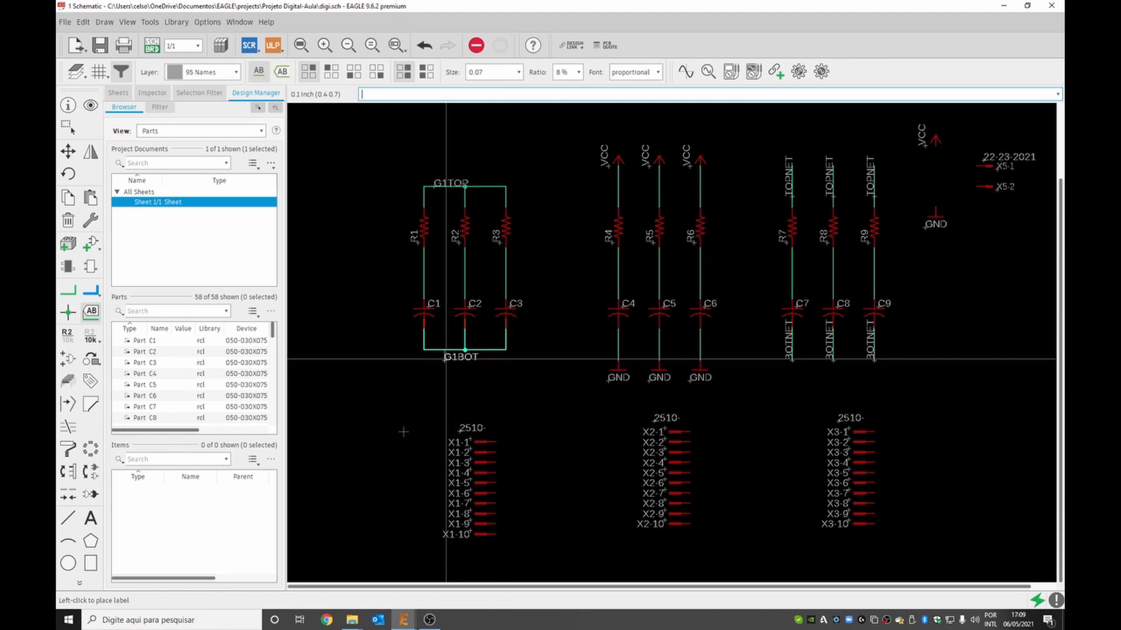
click(446, 359)
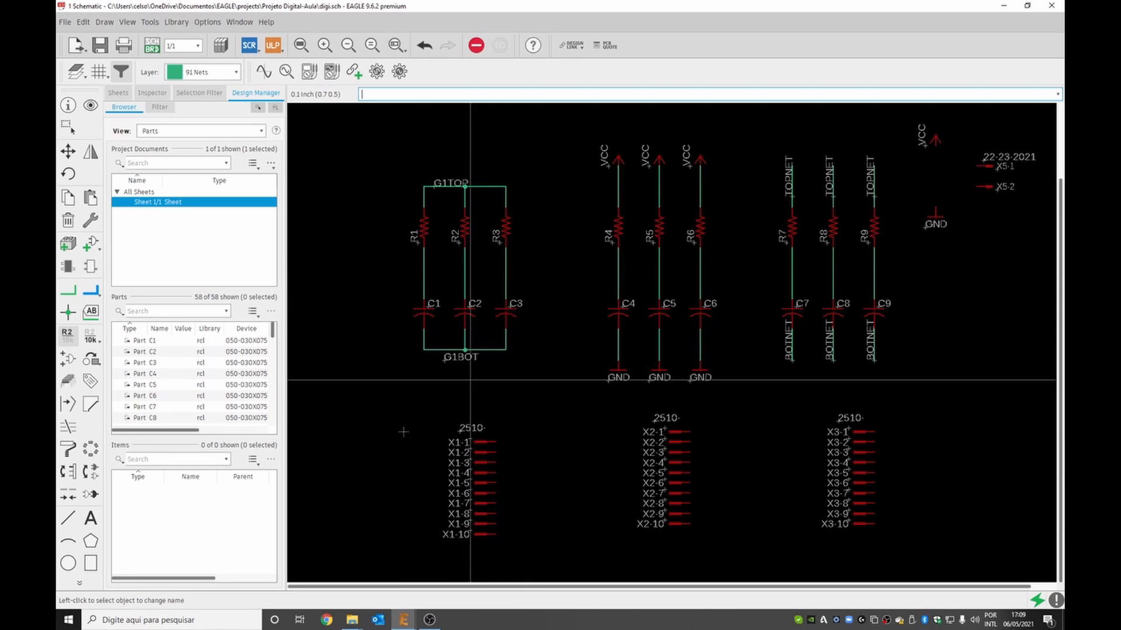
Place vertical net labels on the wires joining R1 to C1, R2 to C2 and R3 to C3
click(92, 311)
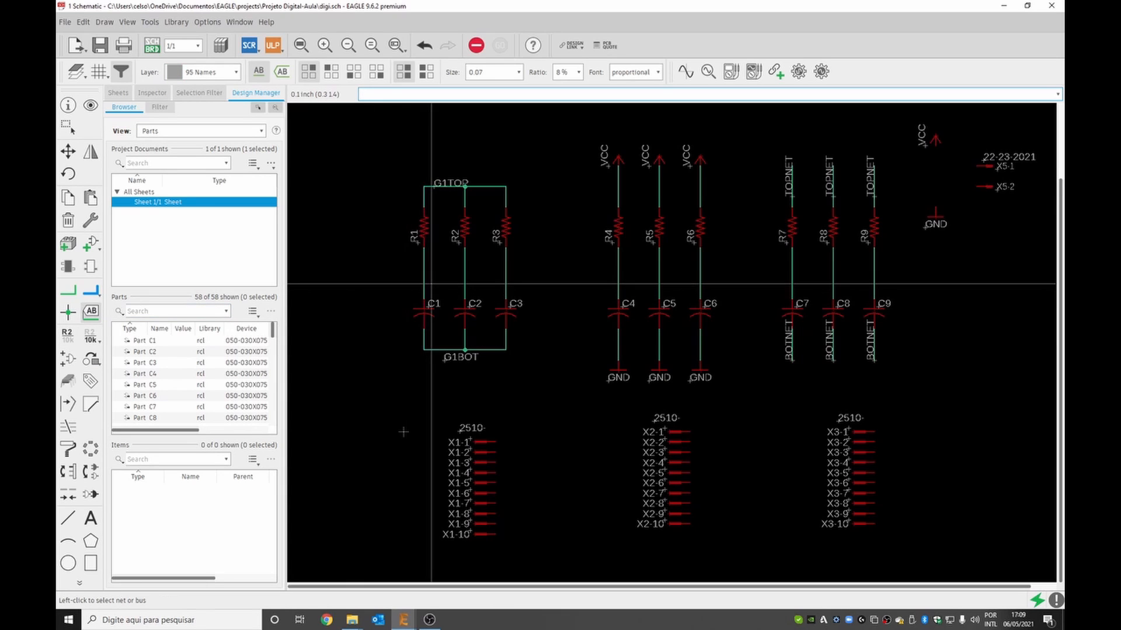
click(425, 286)
right_click(424, 285)
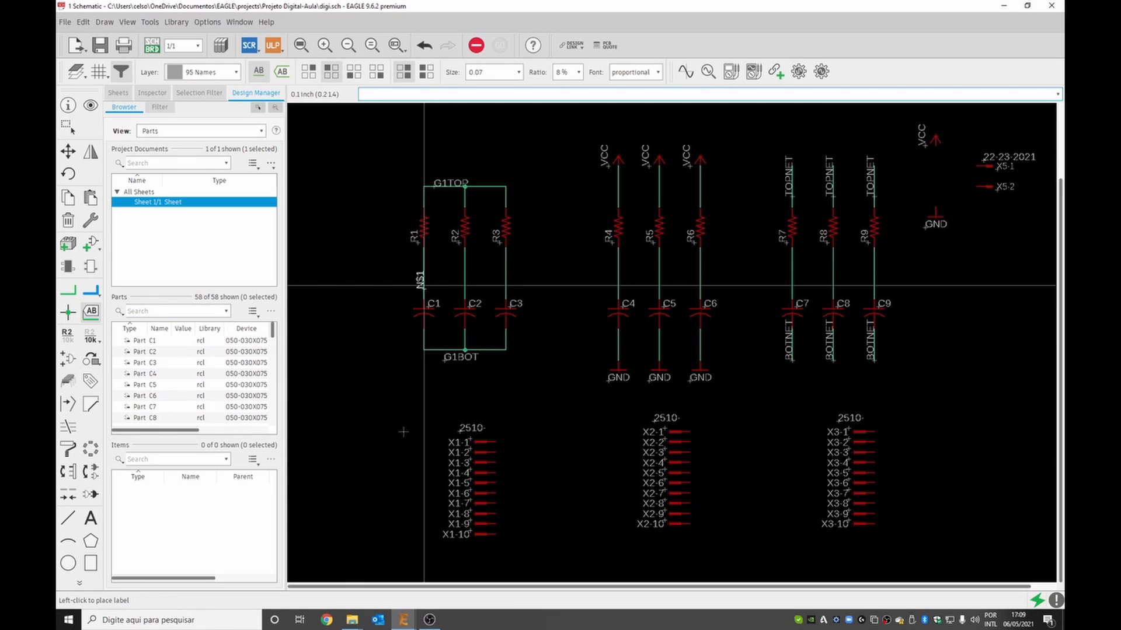
click(464, 290)
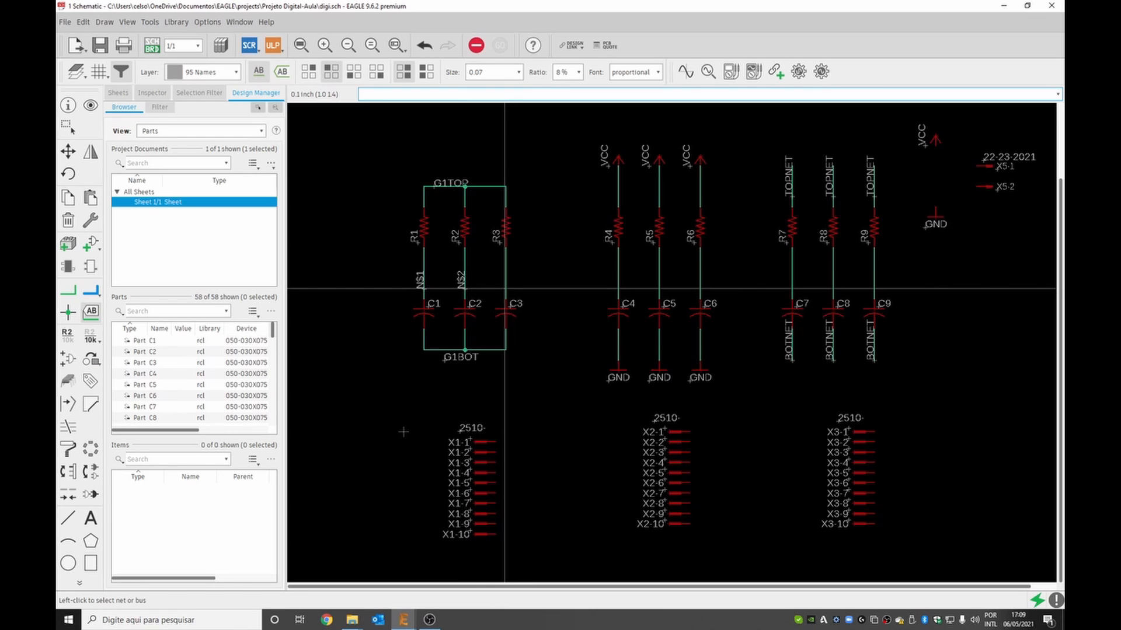
click(505, 288)
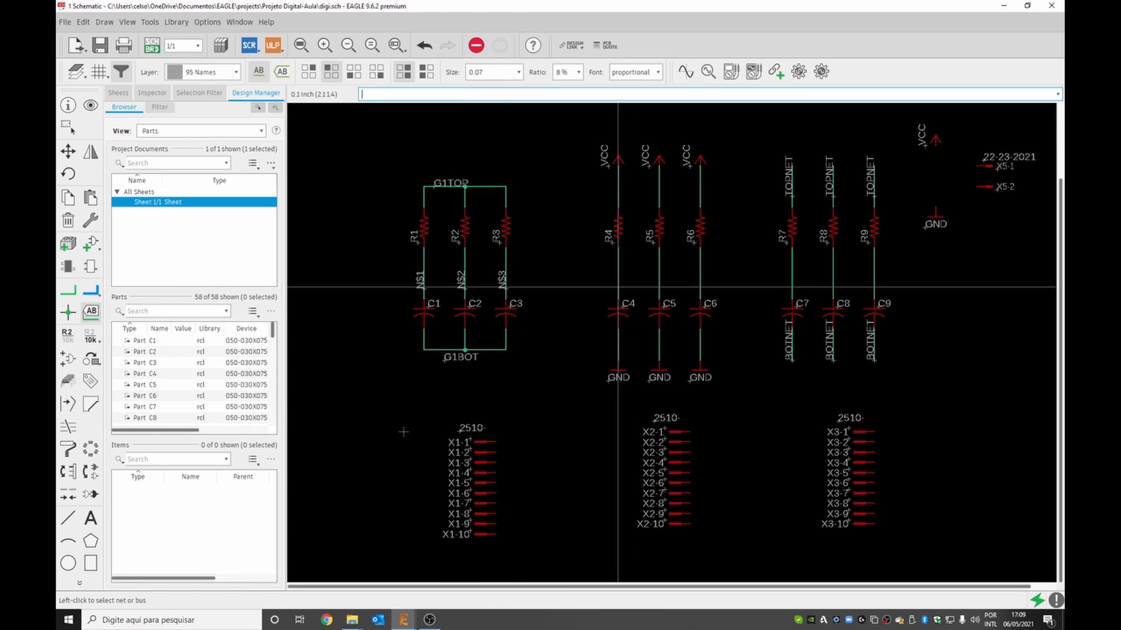
Place vertical net labels on the resistor-to-capacitor wires of R4 through R9, just above C4 through C9
click(617, 286)
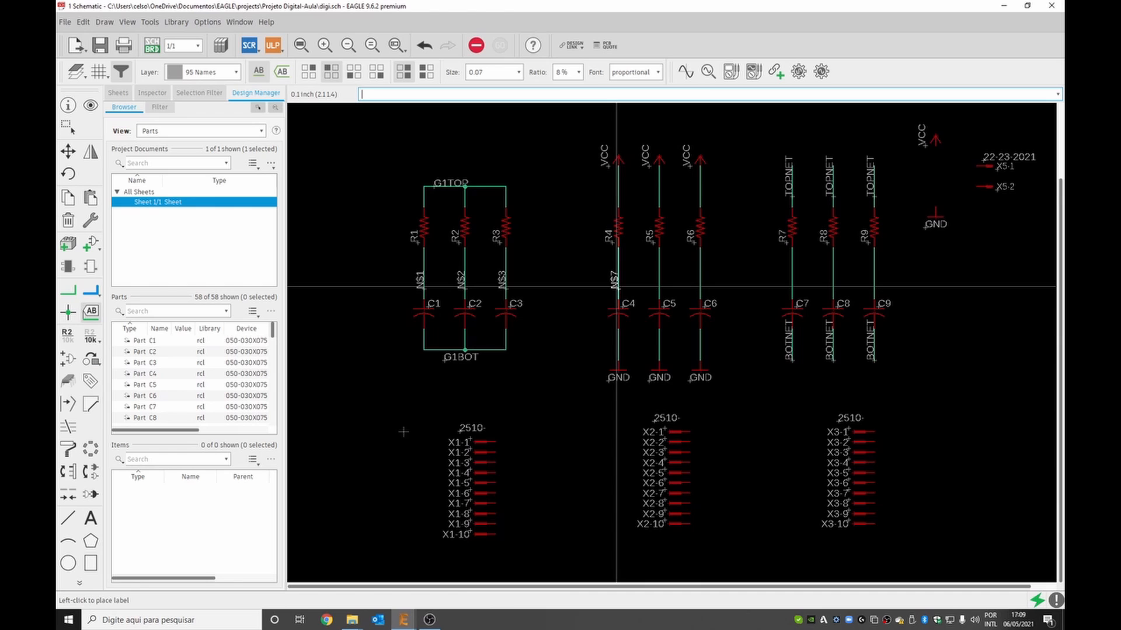
click(616, 286)
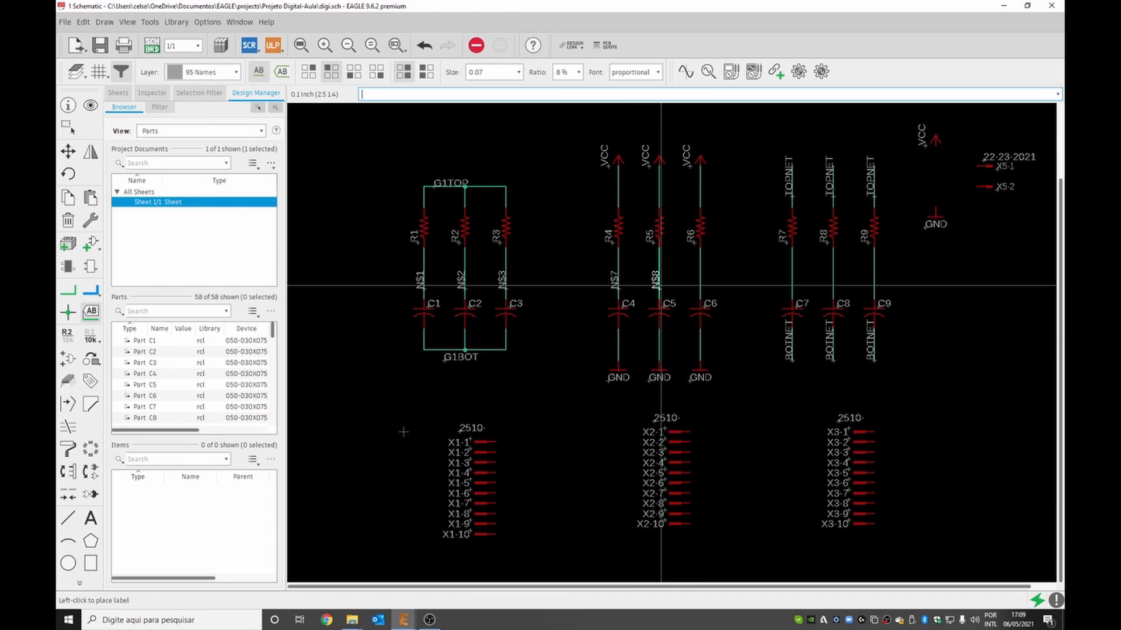
click(659, 286)
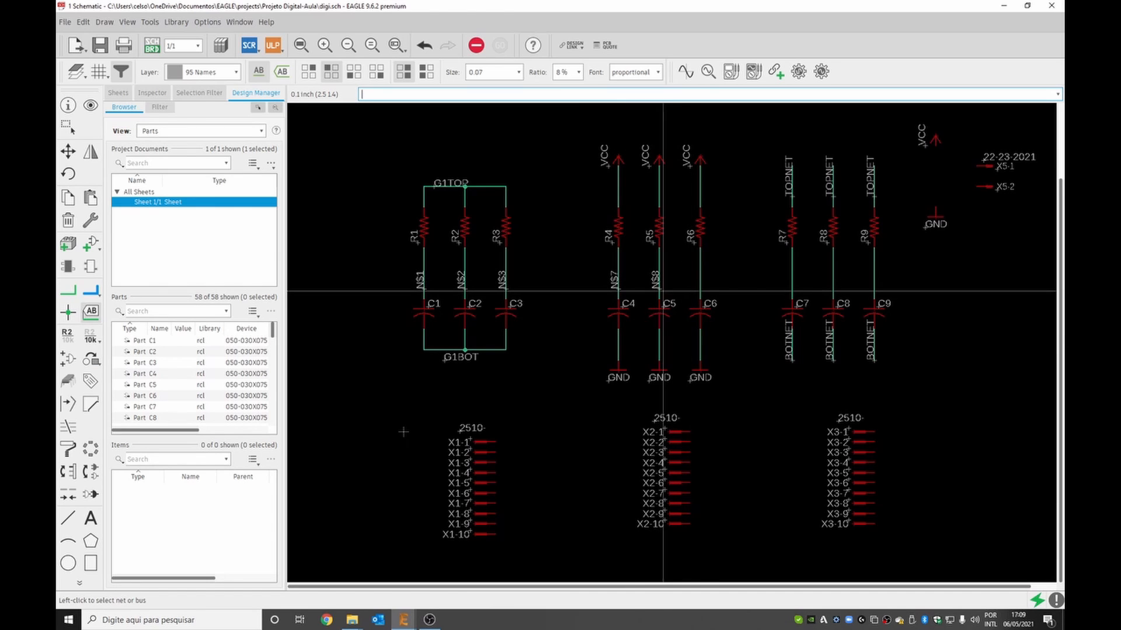
click(701, 287)
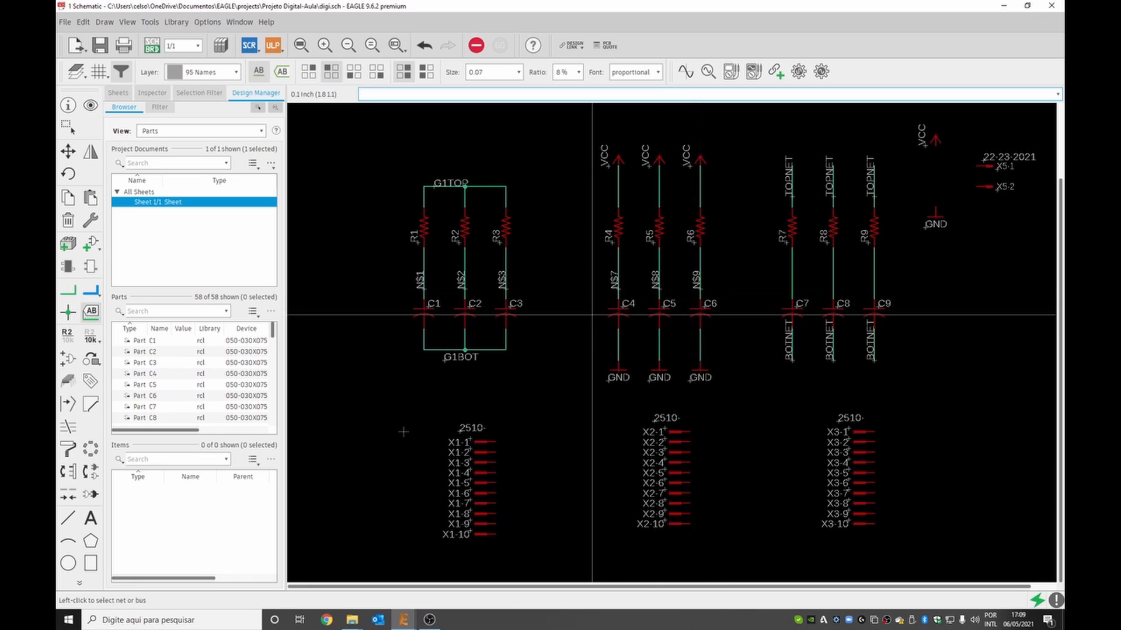
click(792, 288)
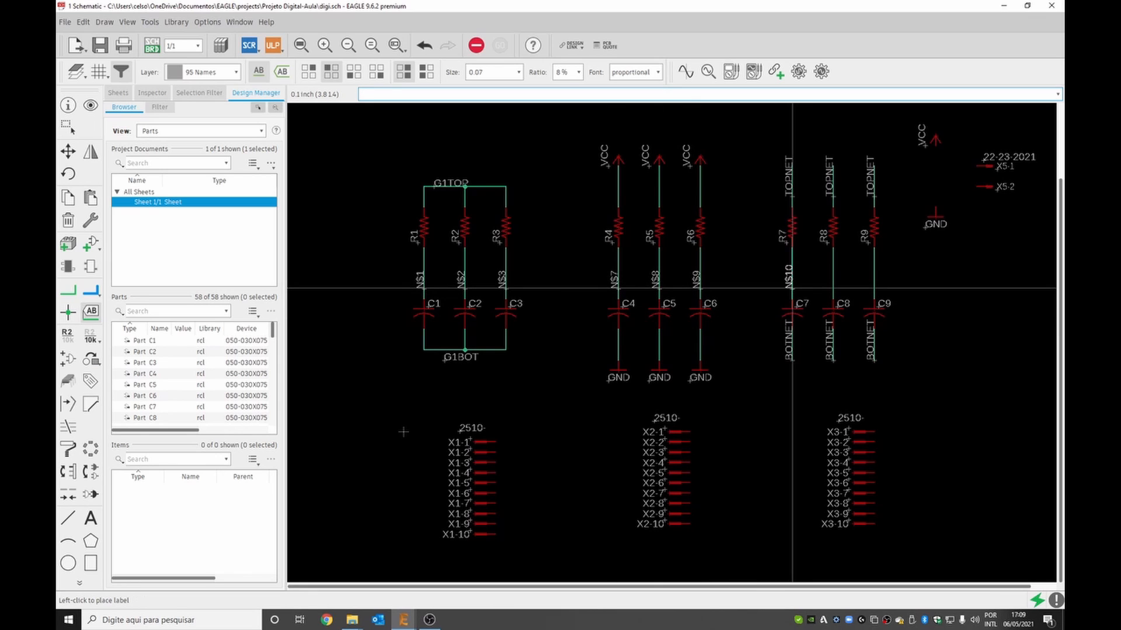
click(792, 288)
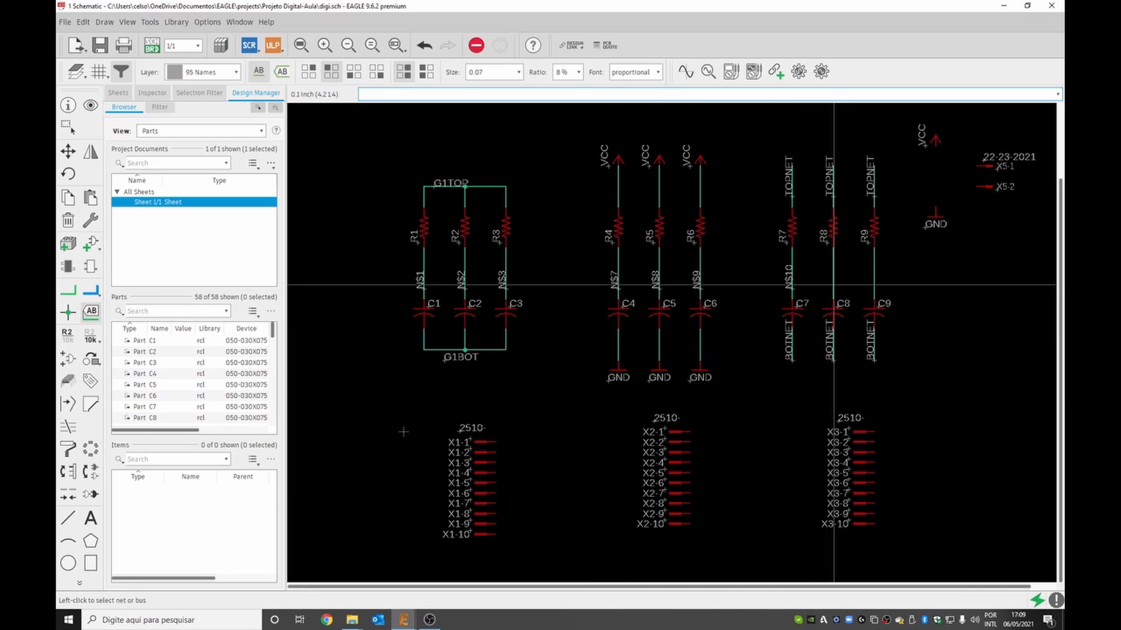
click(833, 285)
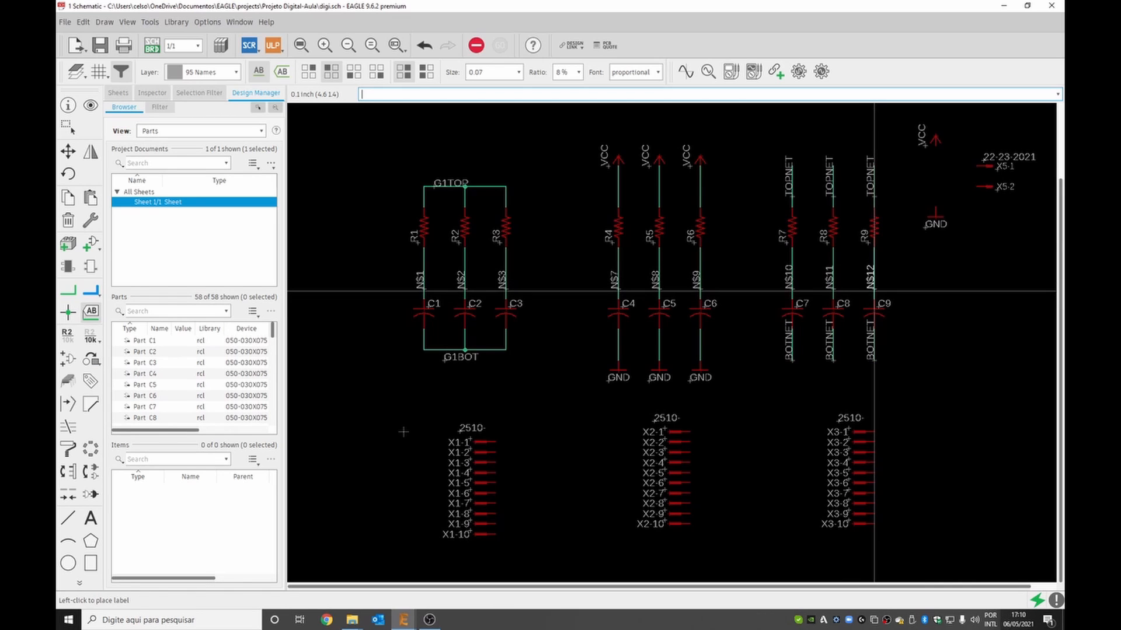
click(874, 283)
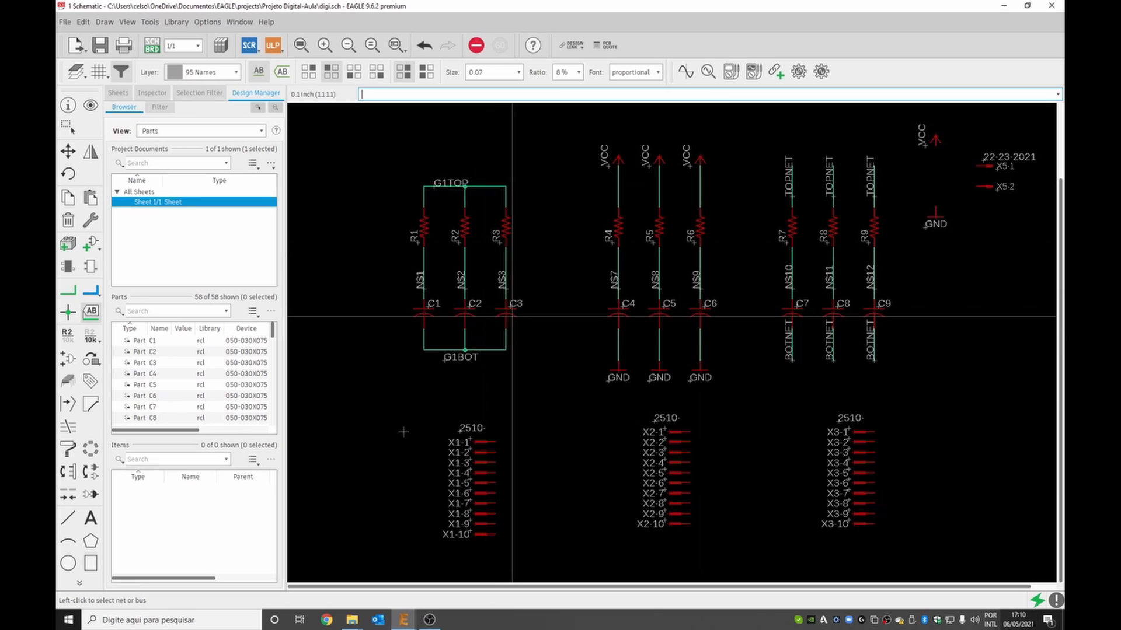
Wire connector pin X5-1 to the VCC symbol and pin X5-2 to the GND symbol with nets
click(72, 294)
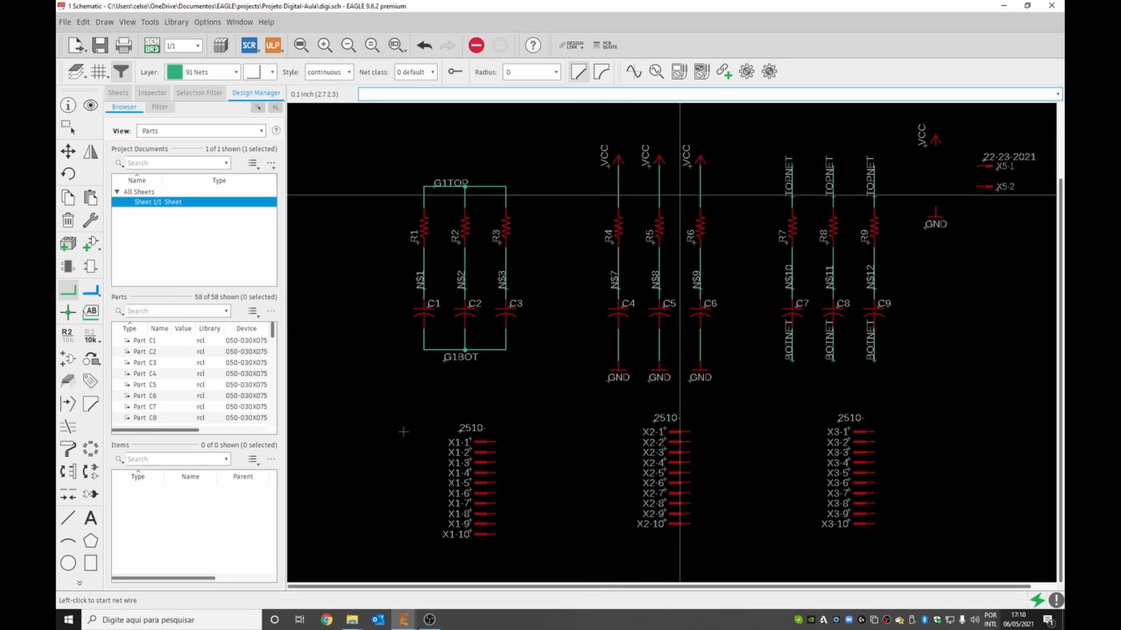
click(976, 165)
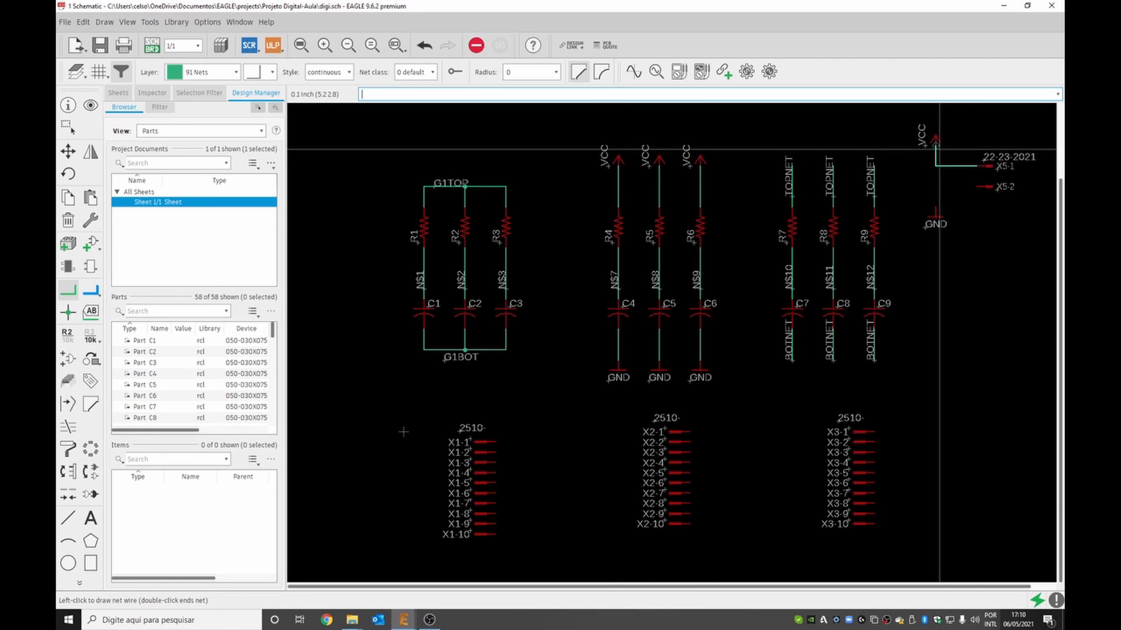
click(935, 147)
click(976, 187)
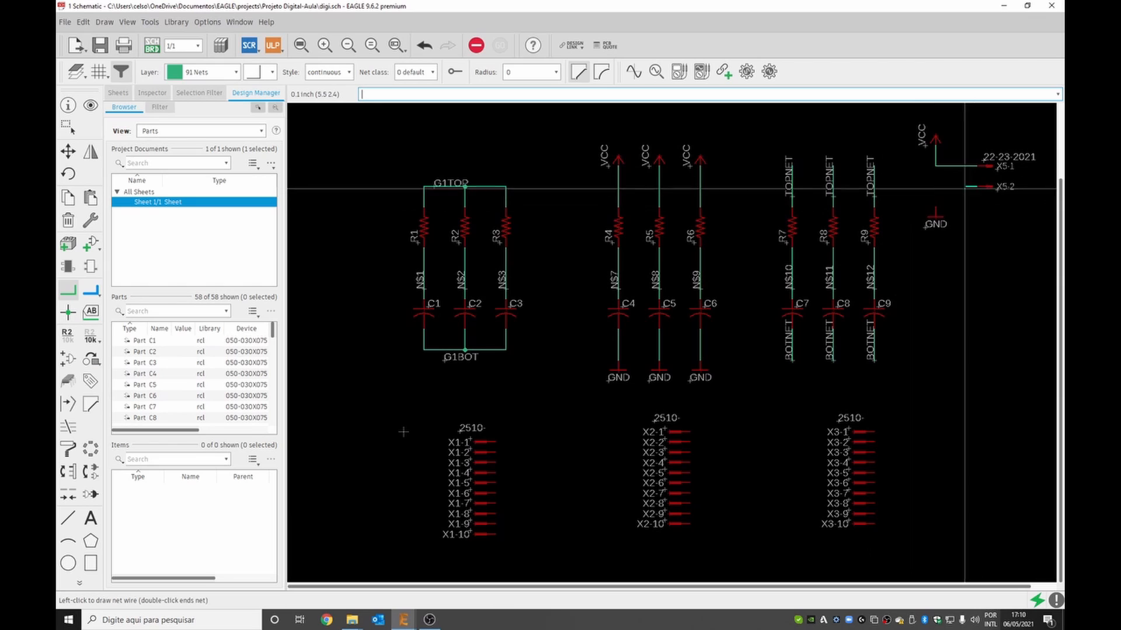
click(934, 211)
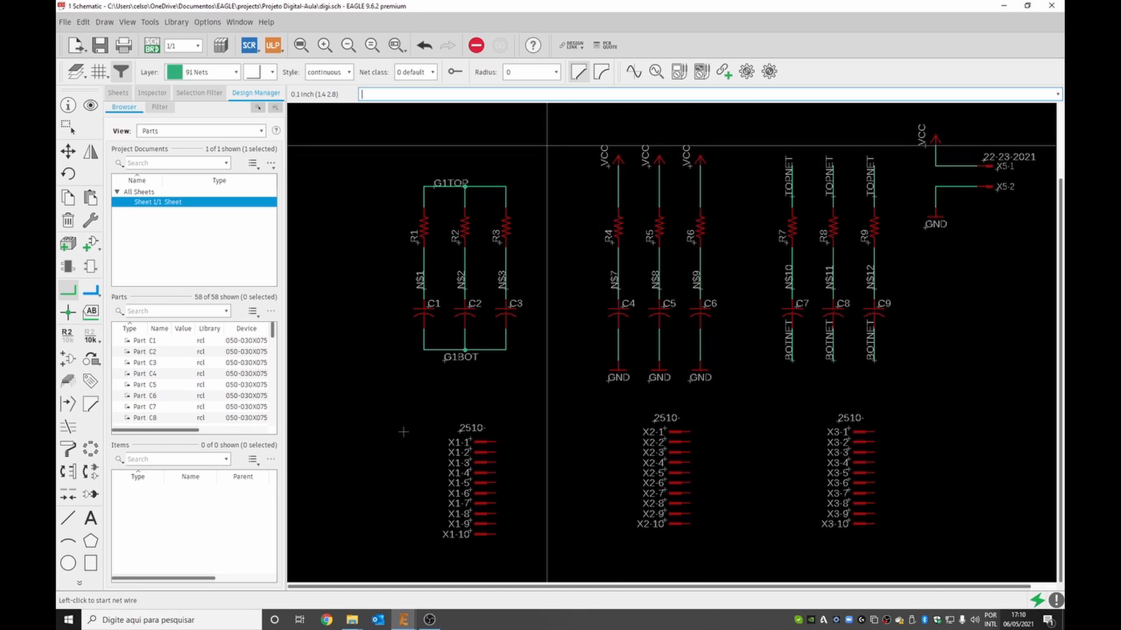
Rename the net joining the upper ends of R1, R2 and R3 to VCC, connecting it to the existing VCC net
click(67, 338)
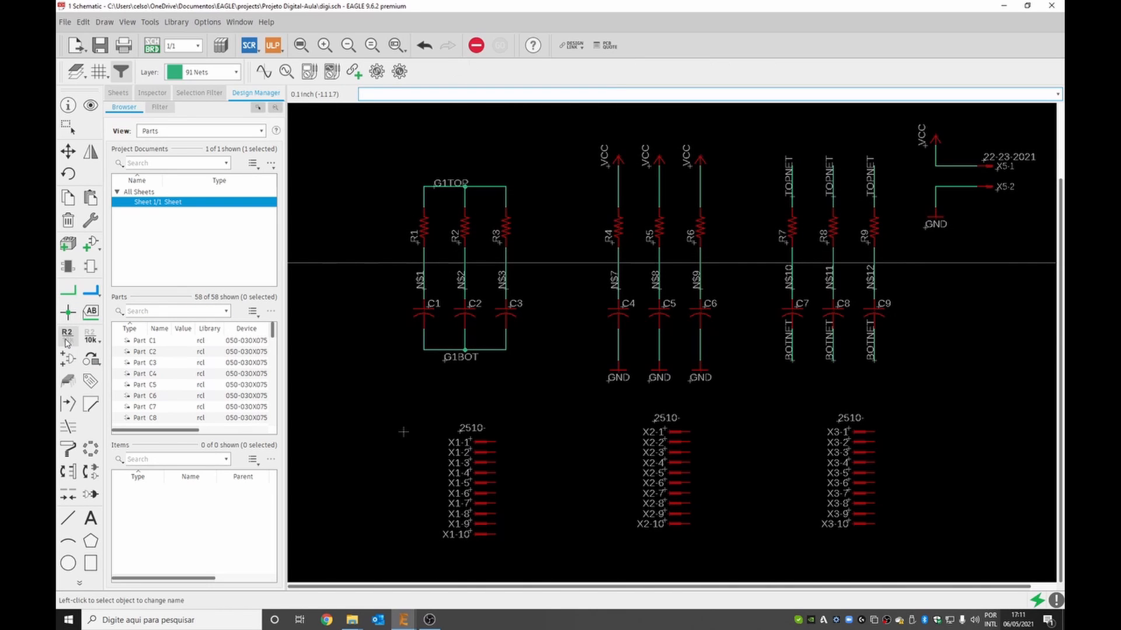
click(476, 187)
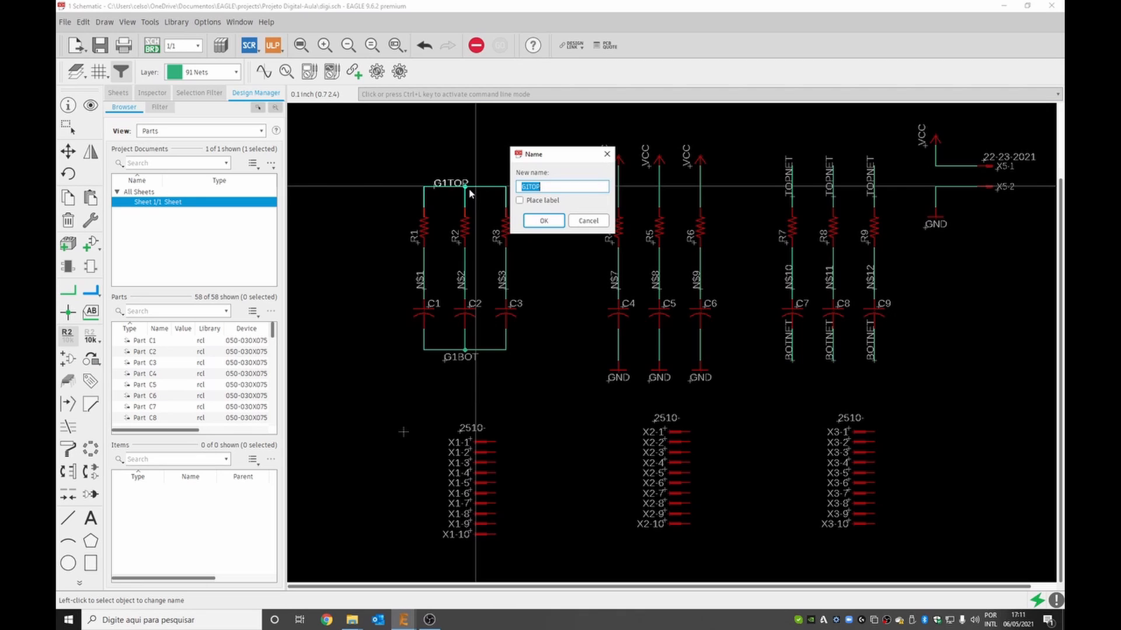
text(VCC)
click(547, 226)
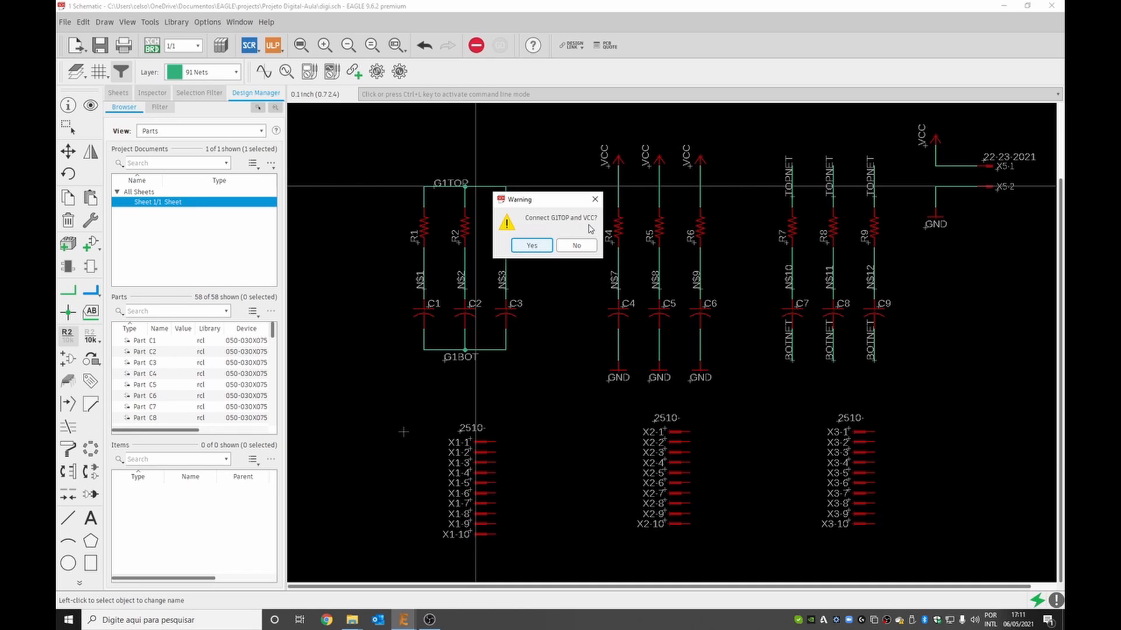
click(532, 247)
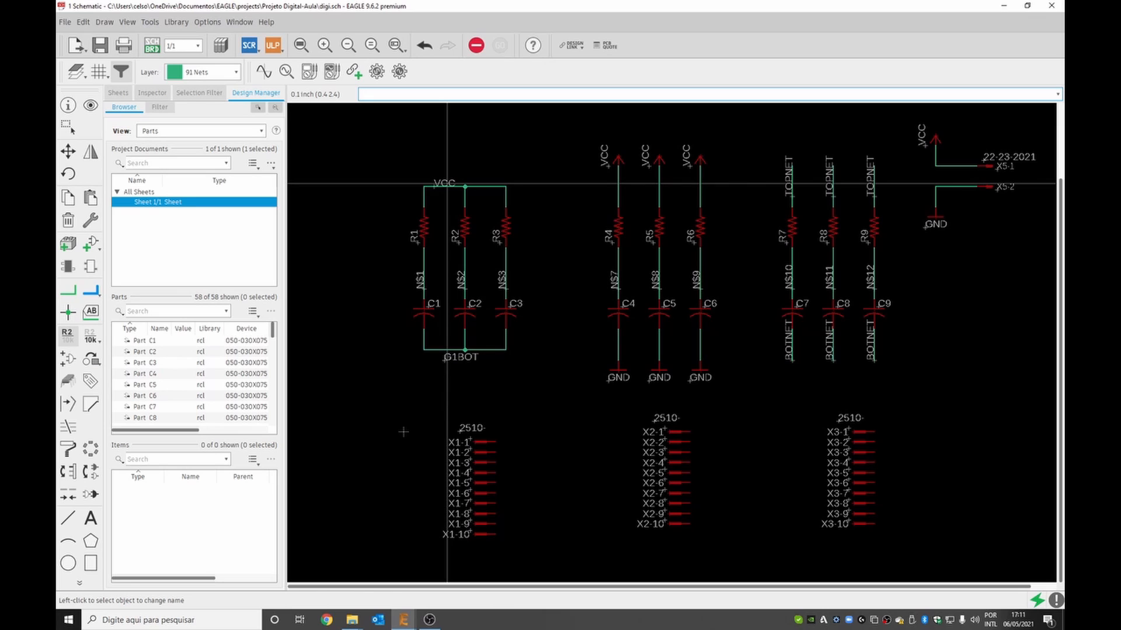
key(ctrl+z)
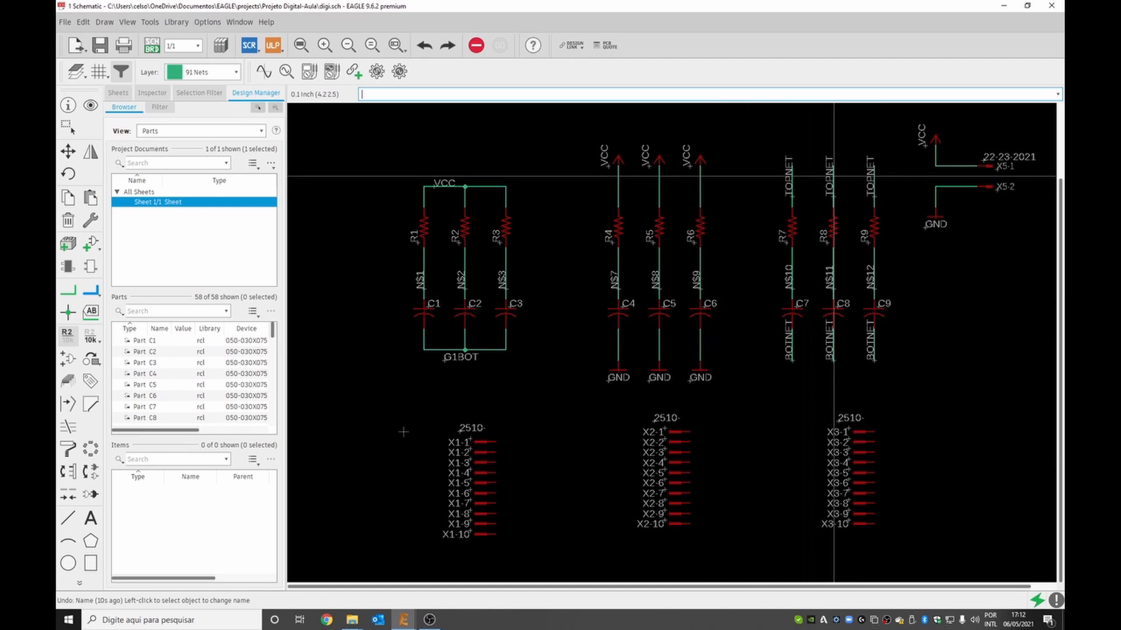
Rename only the net segment above R7 to TOP
click(792, 181)
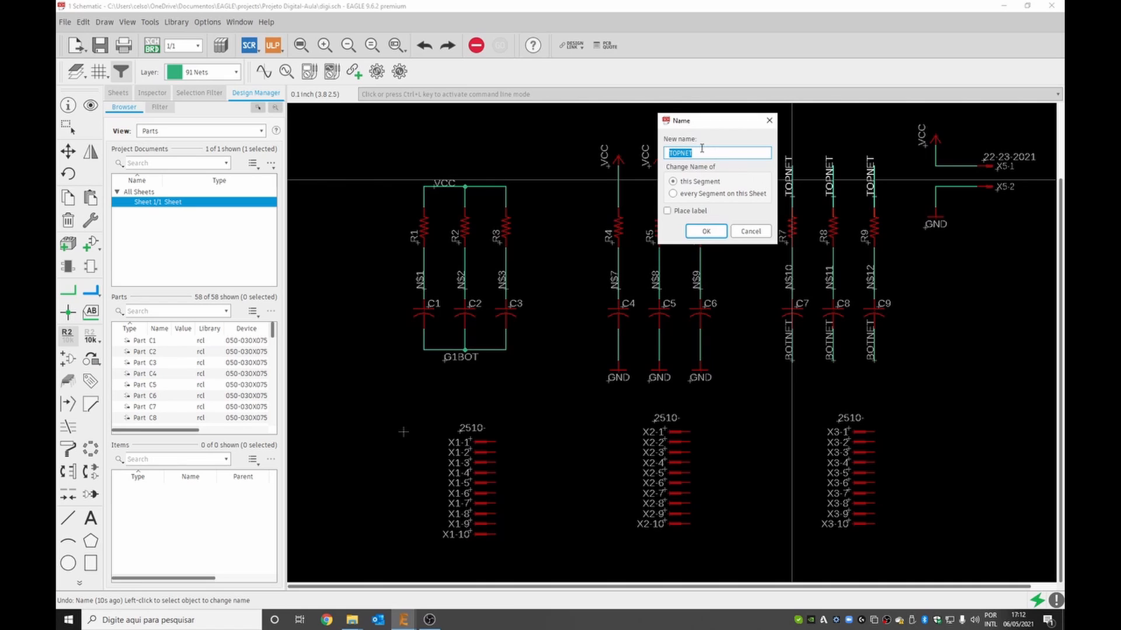
drag(702, 125, 694, 130)
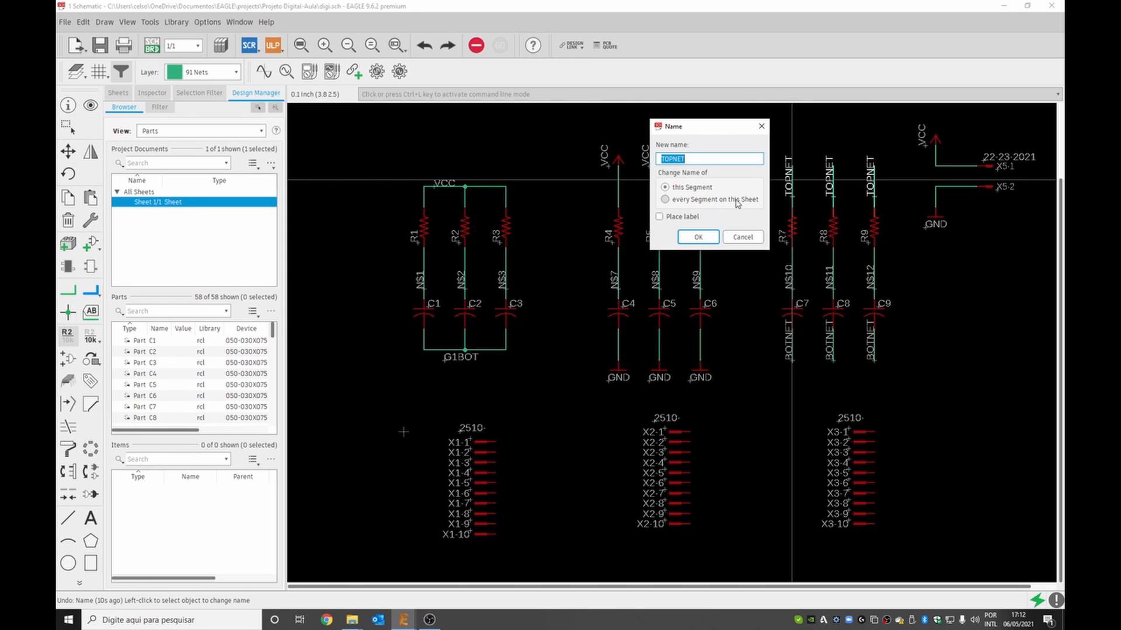
click(696, 158)
key(BackSpace)
key(BackSpace)
key(BackSpace)
key(Return)
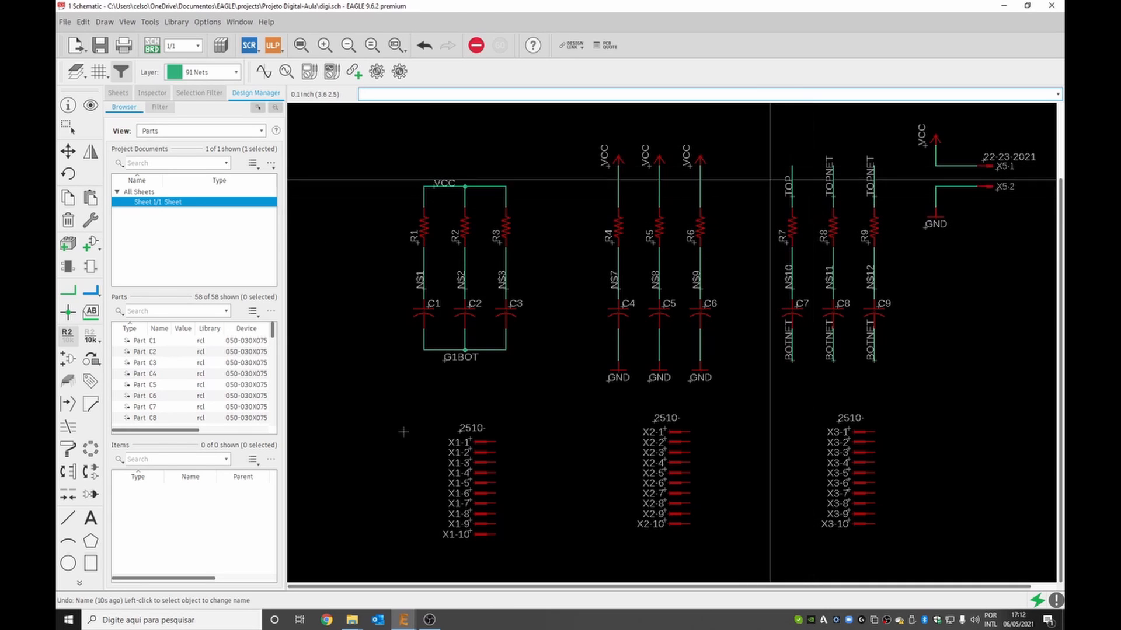
Rename every remaining TOPNET segment on the sheet, above R8 and R9, to TOP and connect them to the existing TOP net
click(833, 182)
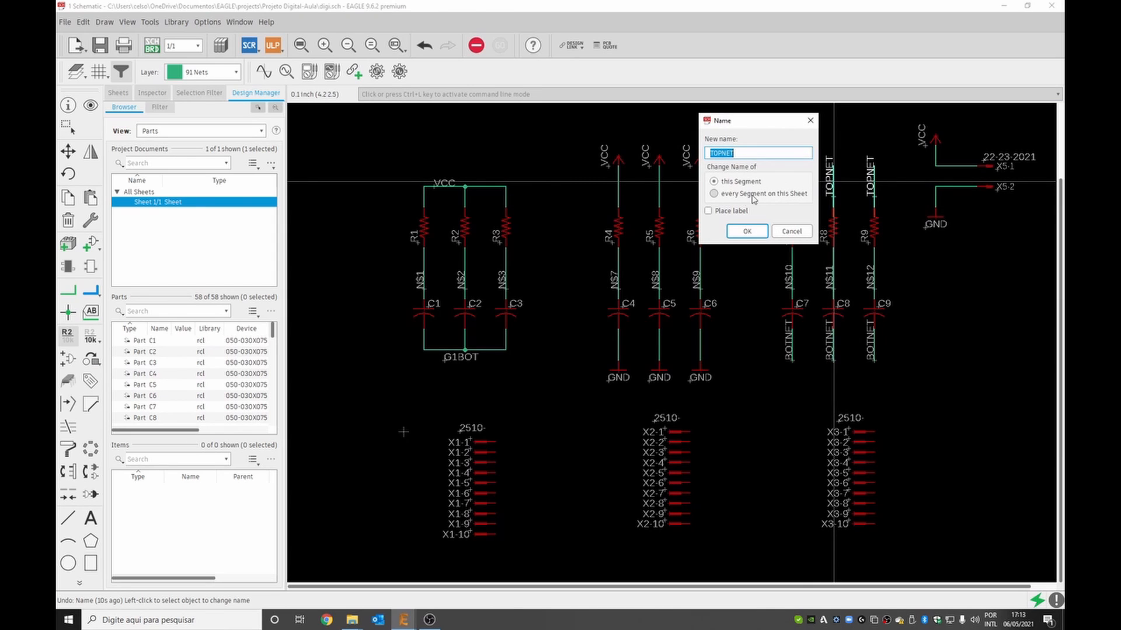
click(731, 198)
click(747, 232)
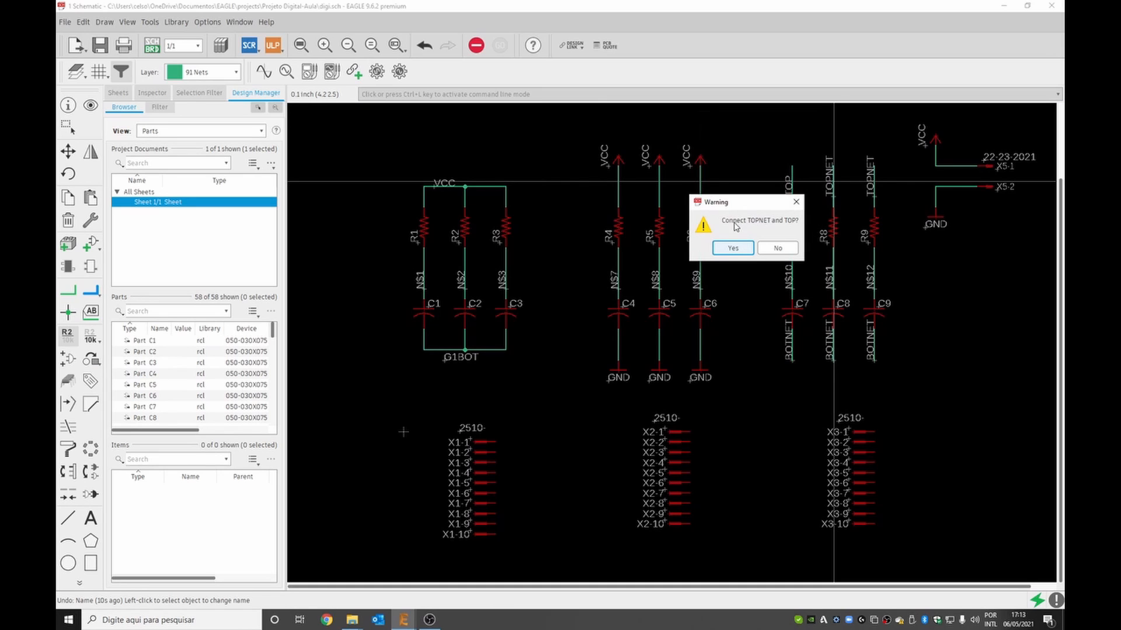
click(736, 249)
click(732, 248)
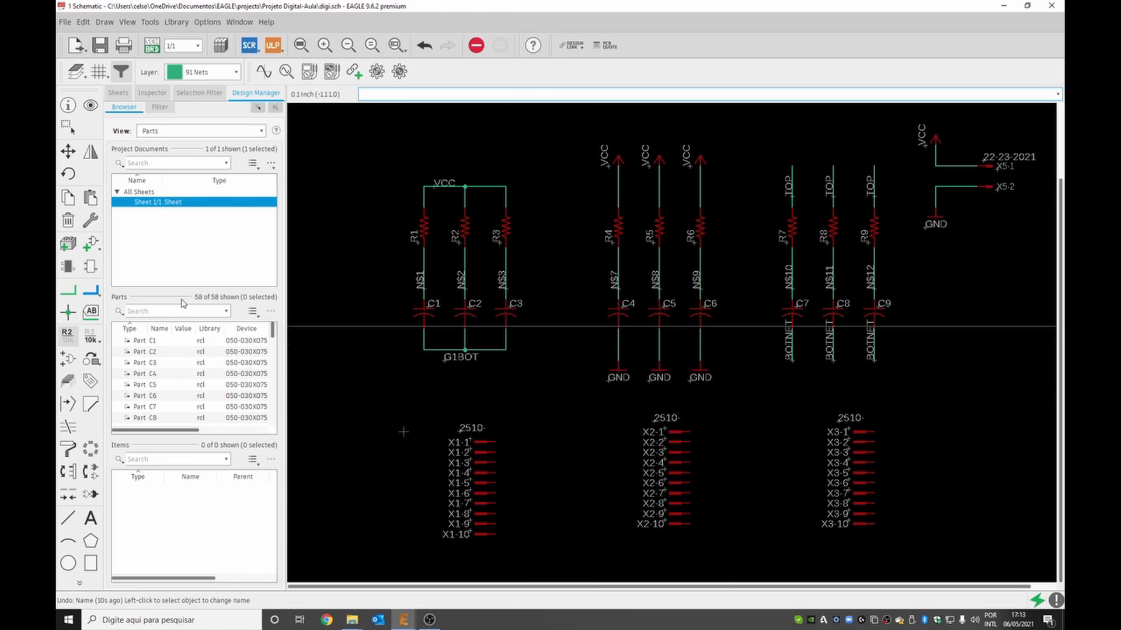
Delete all net wires, labels and GND symbols below capacitors C1 through C9 as one group
click(90, 292)
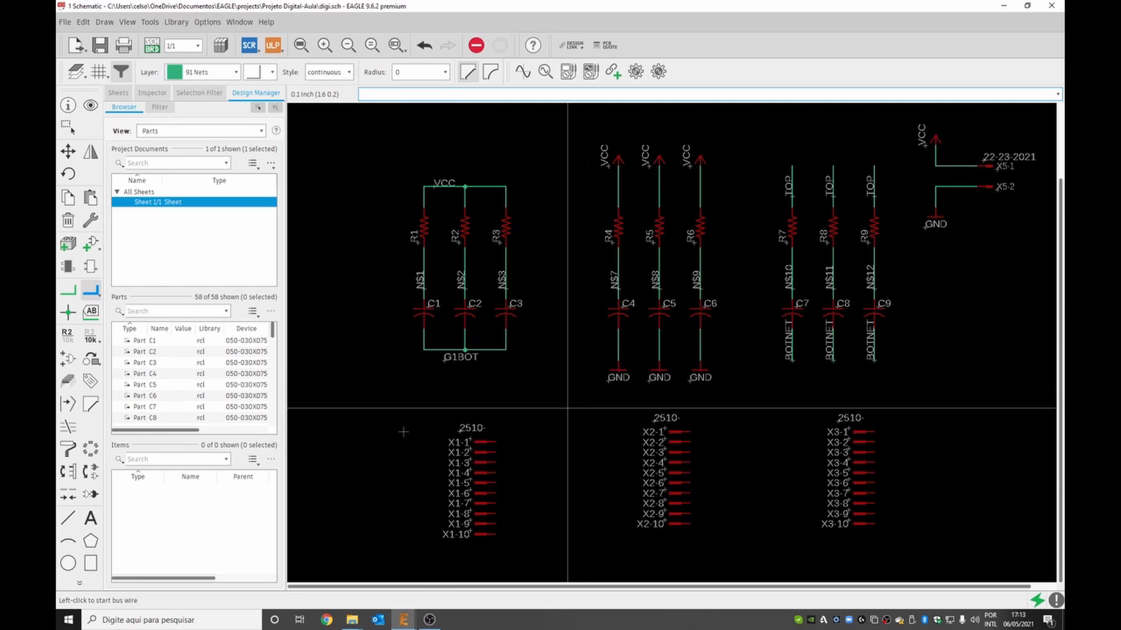
key(Escape)
drag(405, 330, 930, 406)
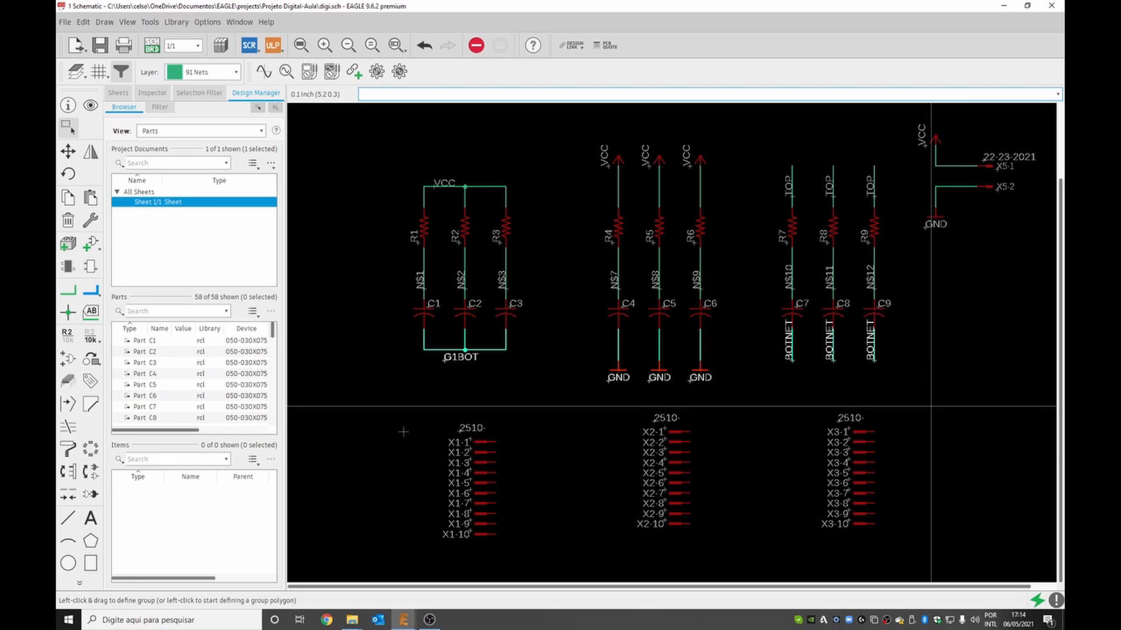
key(Delete)
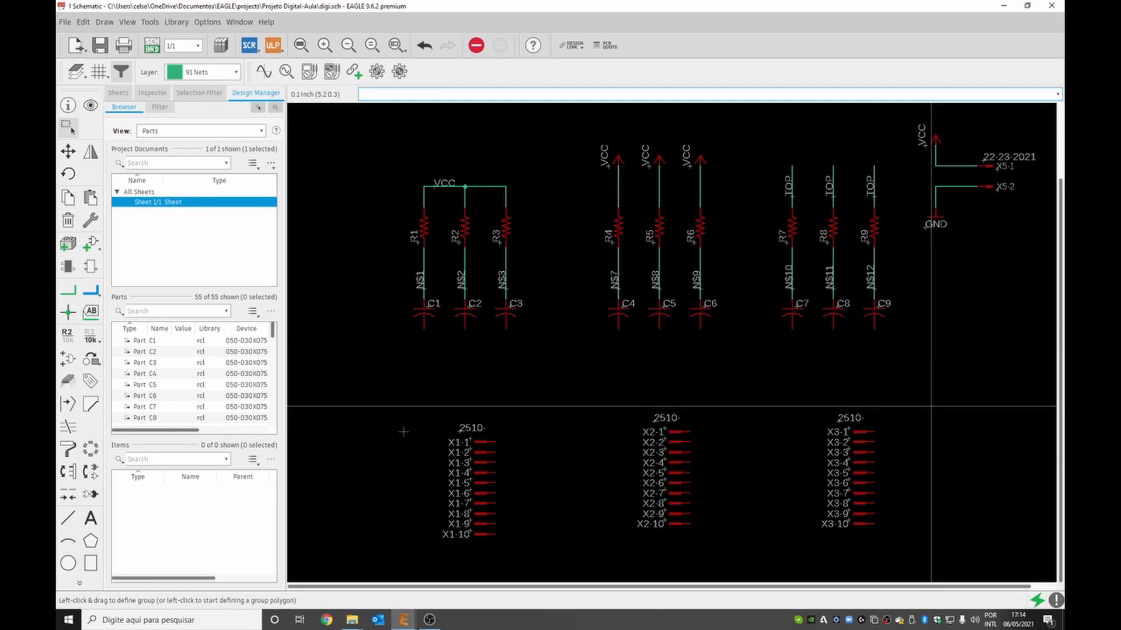
Wire the lower ends of C1, C2 and C3 to connector pins X1-1, X1-2 and X1-3 with separate bent nets
click(69, 290)
click(424, 329)
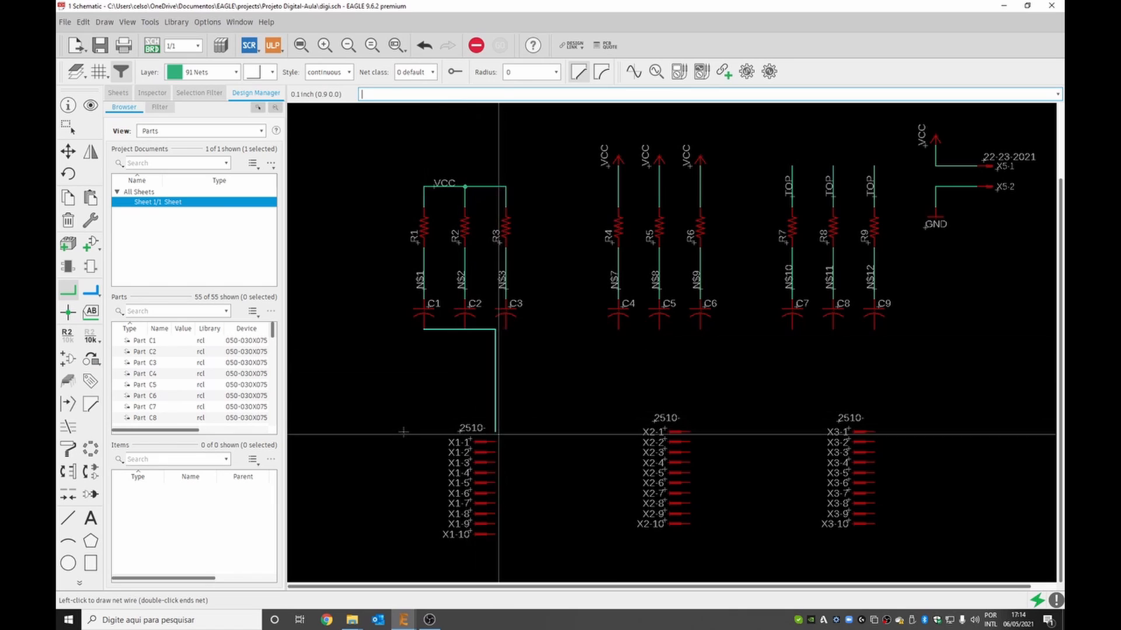
click(506, 410)
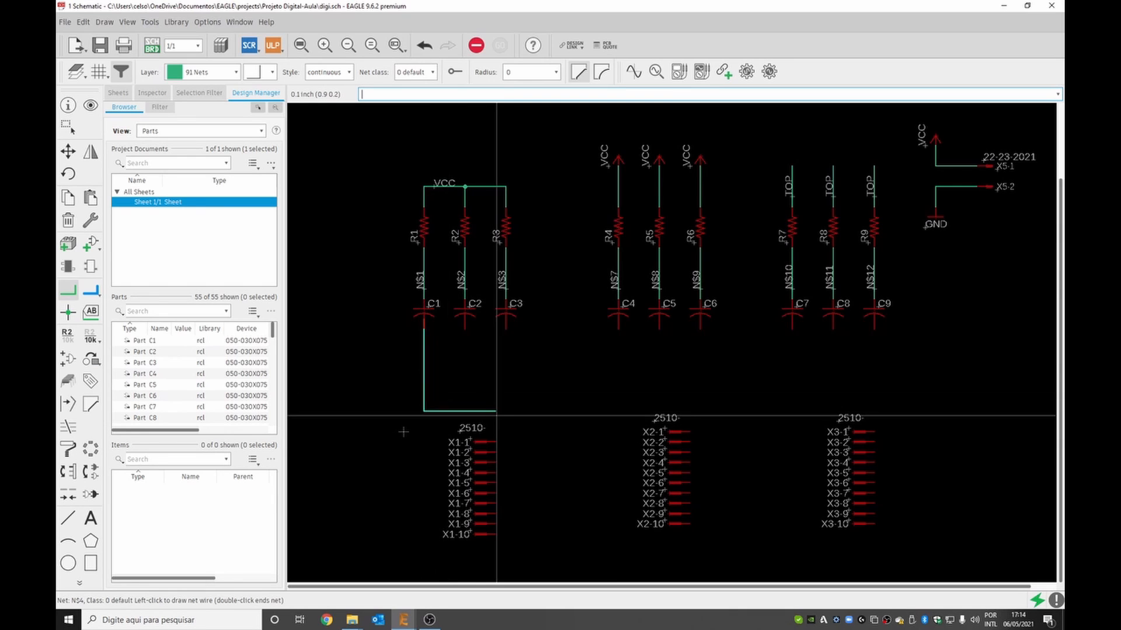
click(496, 442)
click(465, 329)
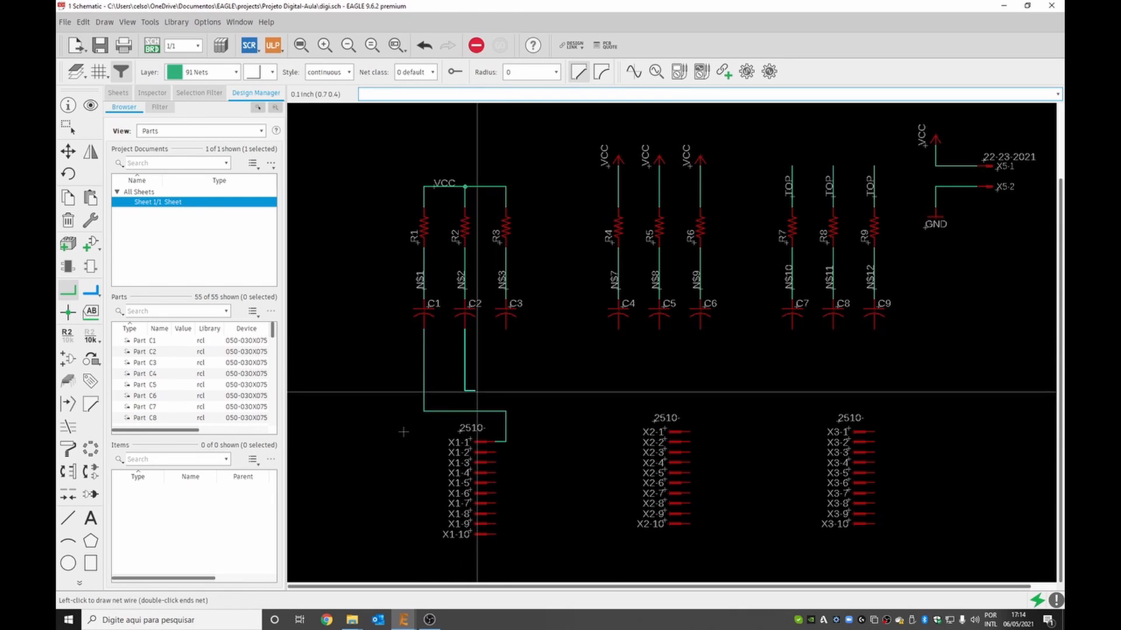
click(535, 390)
click(495, 451)
click(506, 329)
click(565, 370)
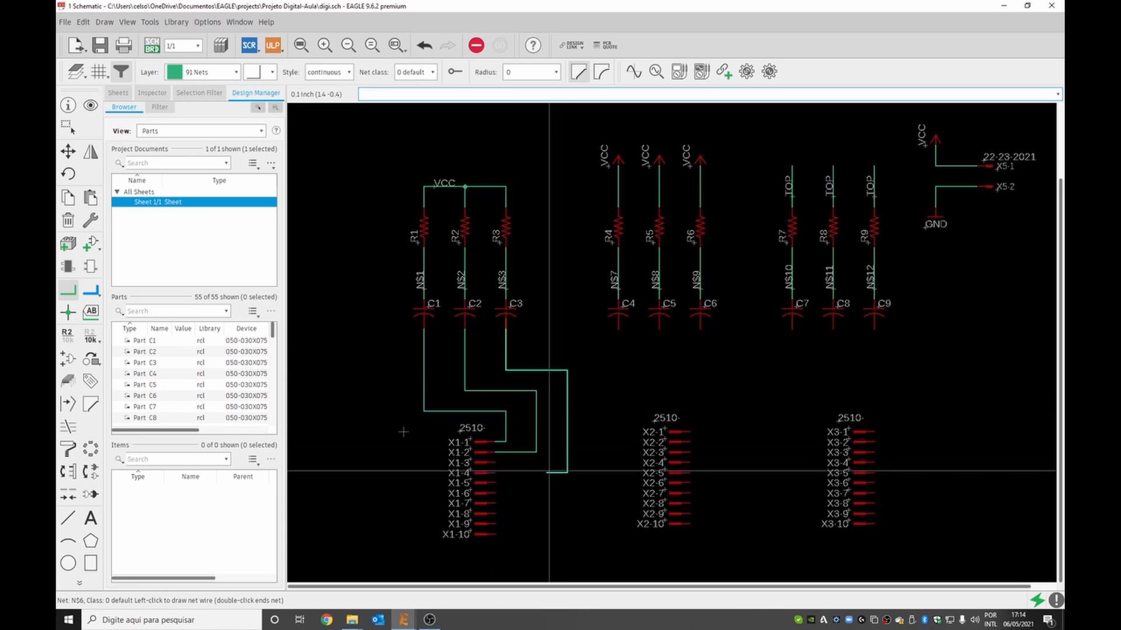
click(495, 462)
Wire connector pins X1-4, X1-5 and X1-6 to the lower ends of C4, C5 and C6 with separate nets
click(498, 473)
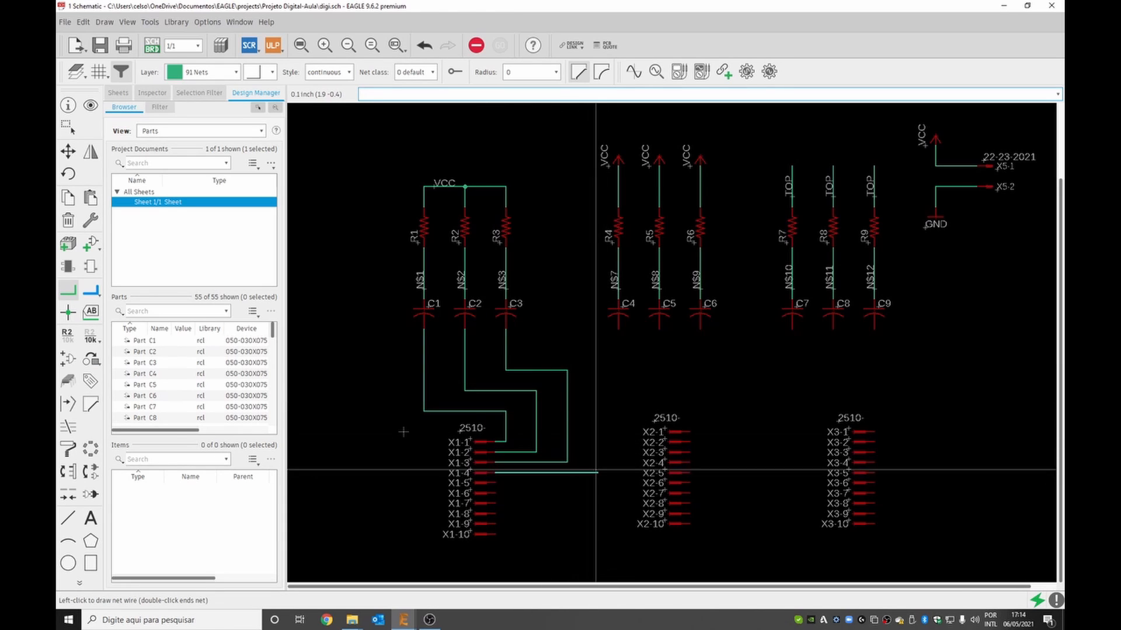
click(619, 329)
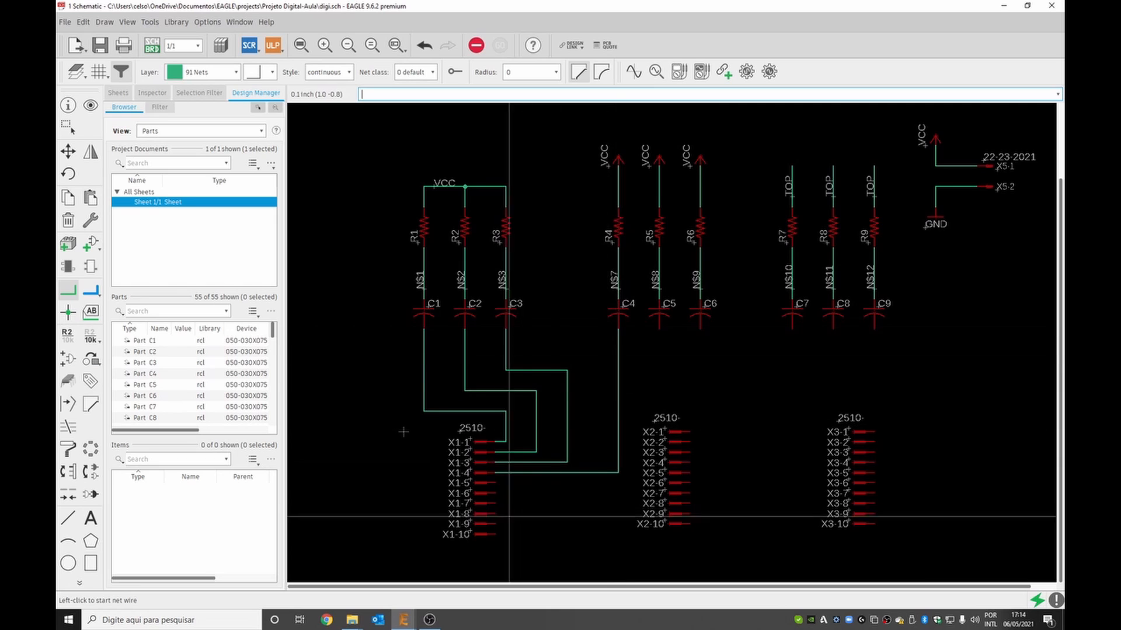
click(495, 483)
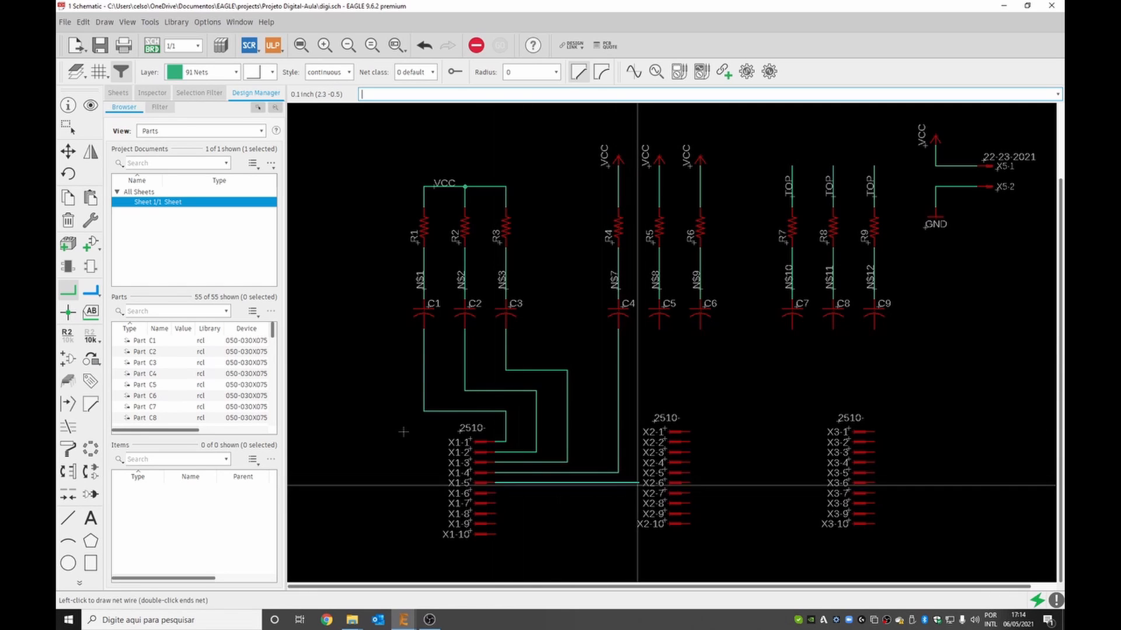
click(660, 329)
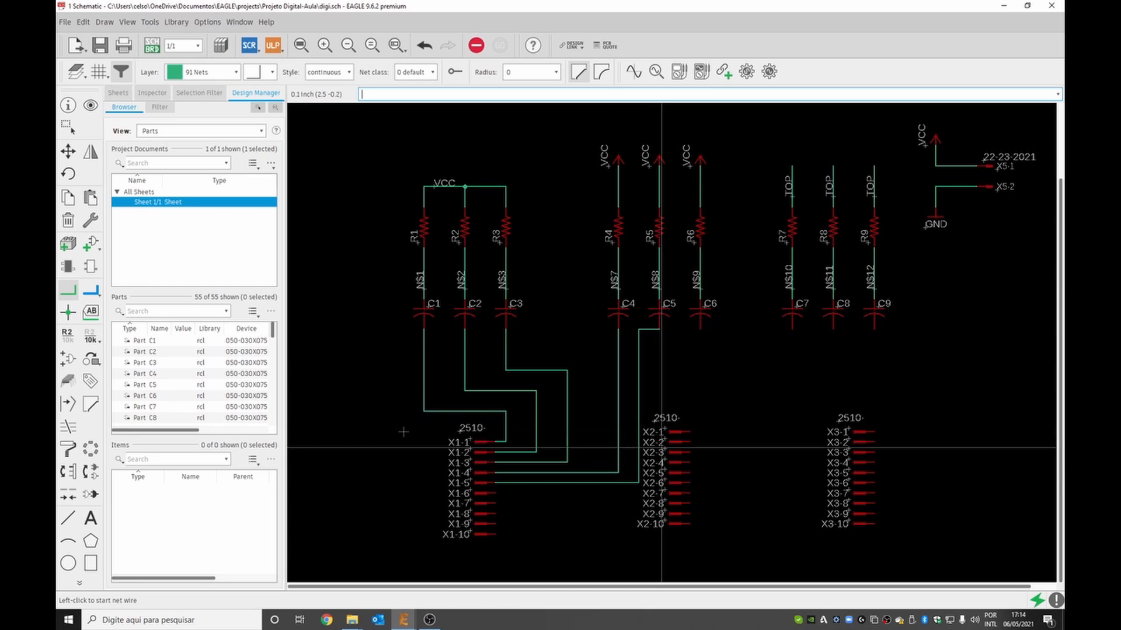
click(700, 328)
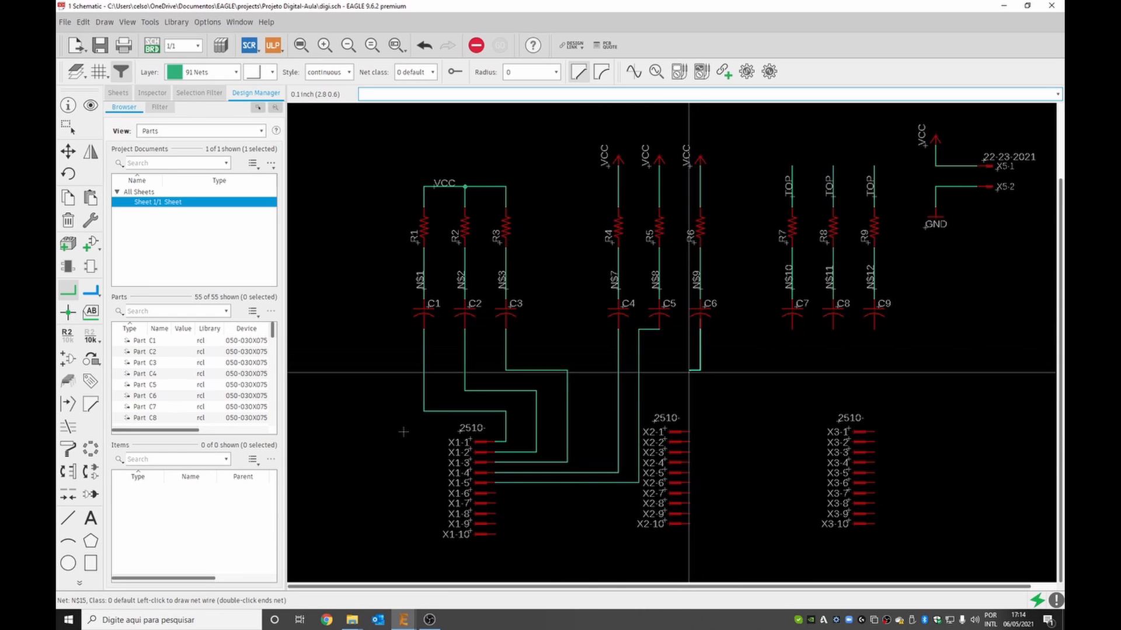
click(597, 370)
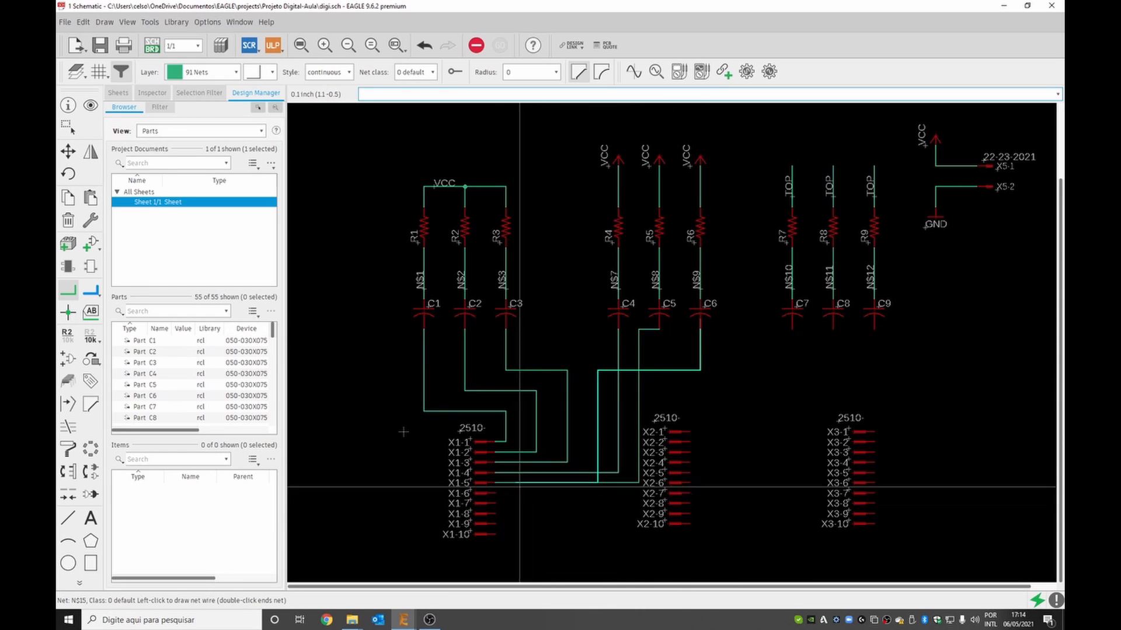
Route separate nets from X1-7 and X1-8 beneath connector X2 to the lower ends of C7 and C8
click(495, 503)
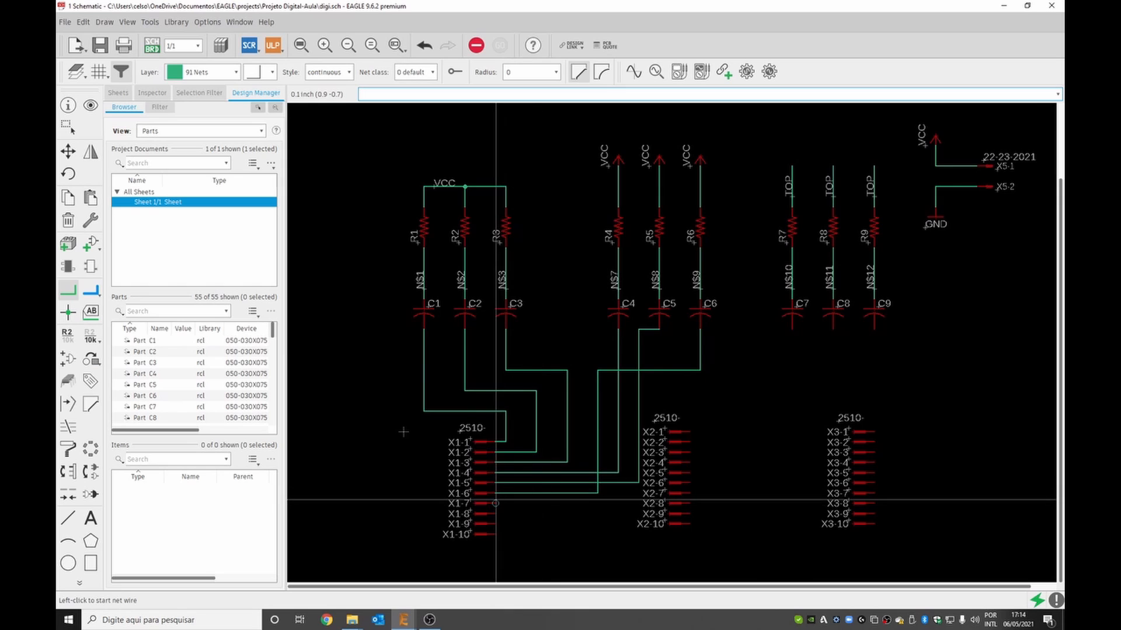
click(598, 502)
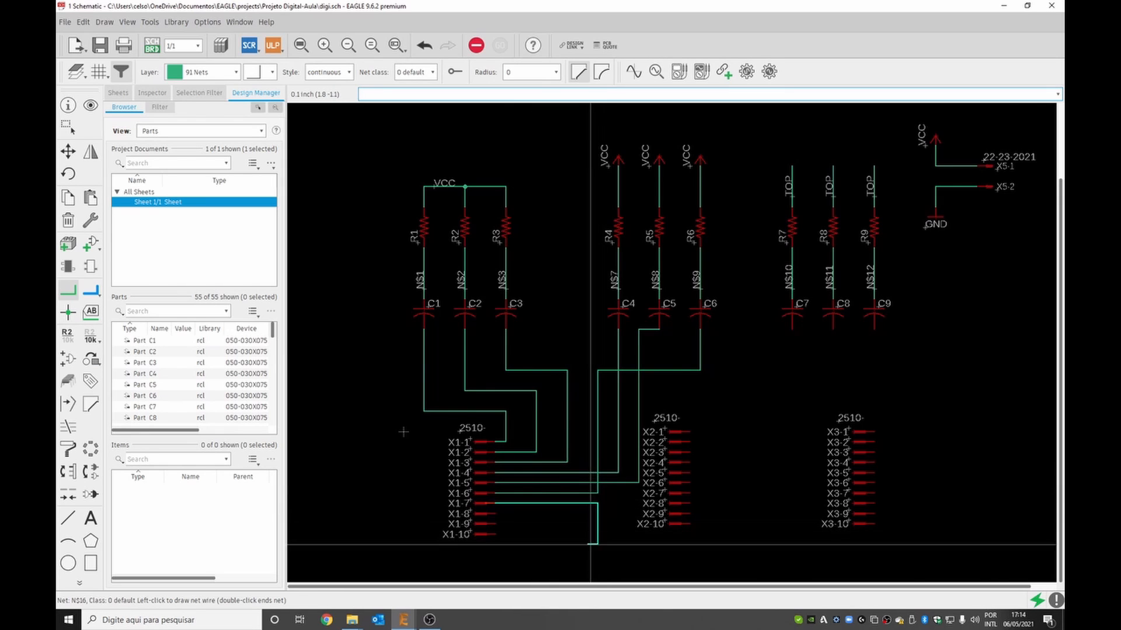
click(782, 564)
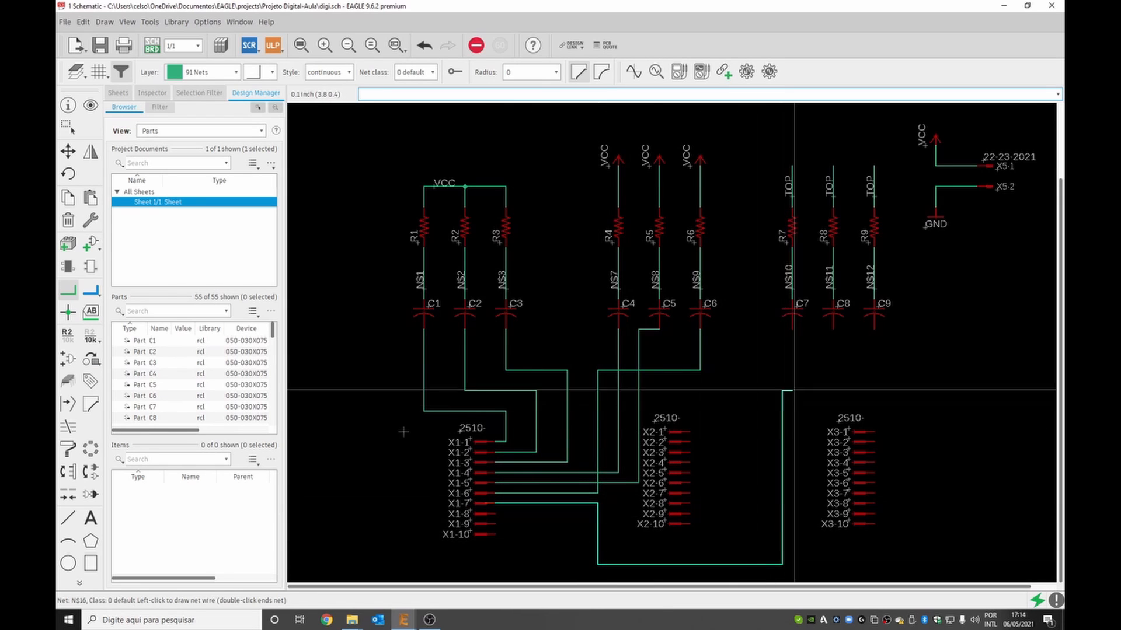
click(791, 330)
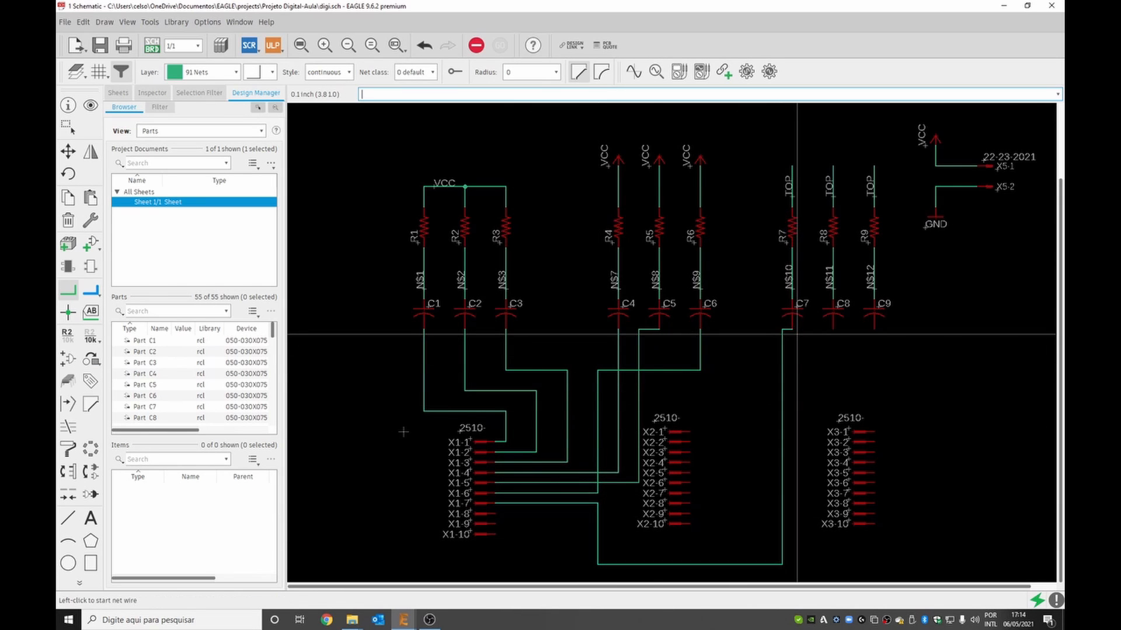
click(495, 514)
click(578, 513)
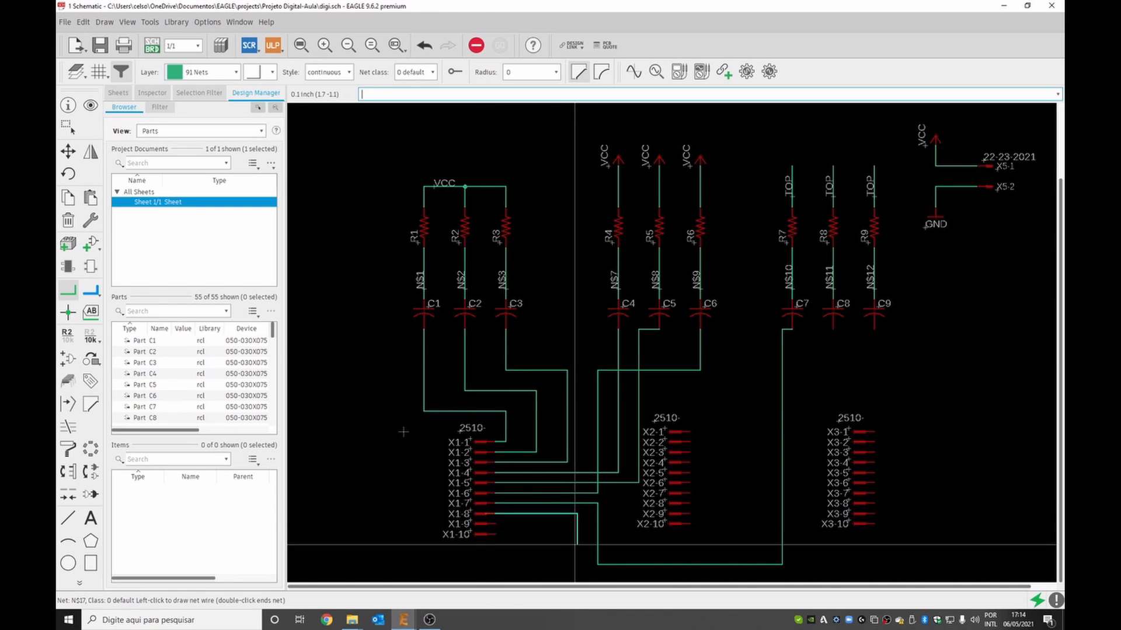
click(576, 545)
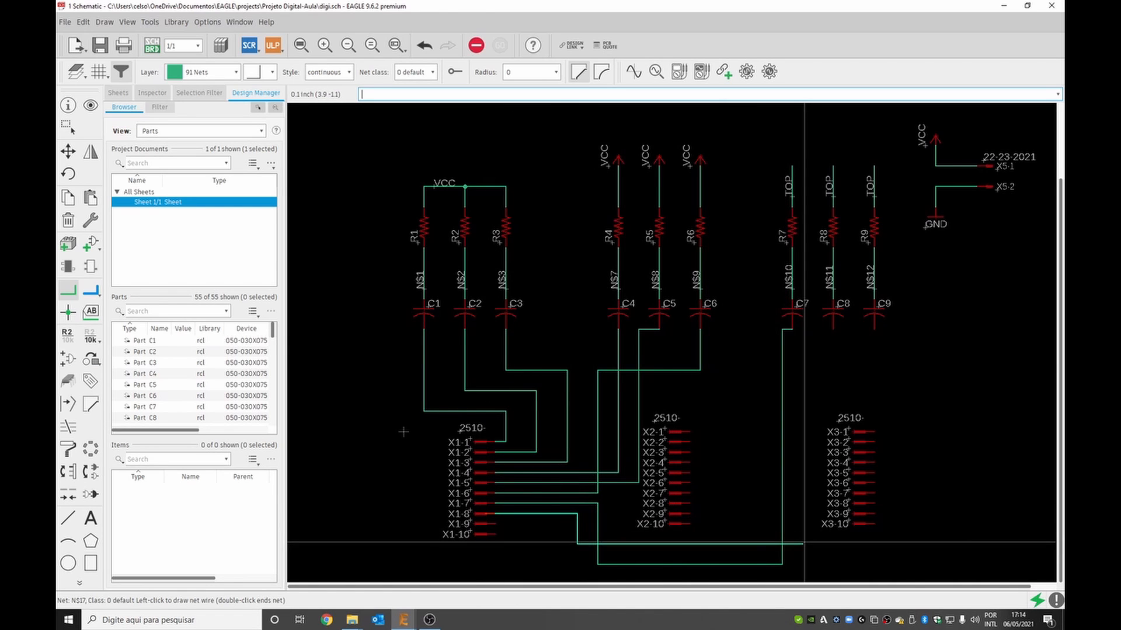
click(812, 340)
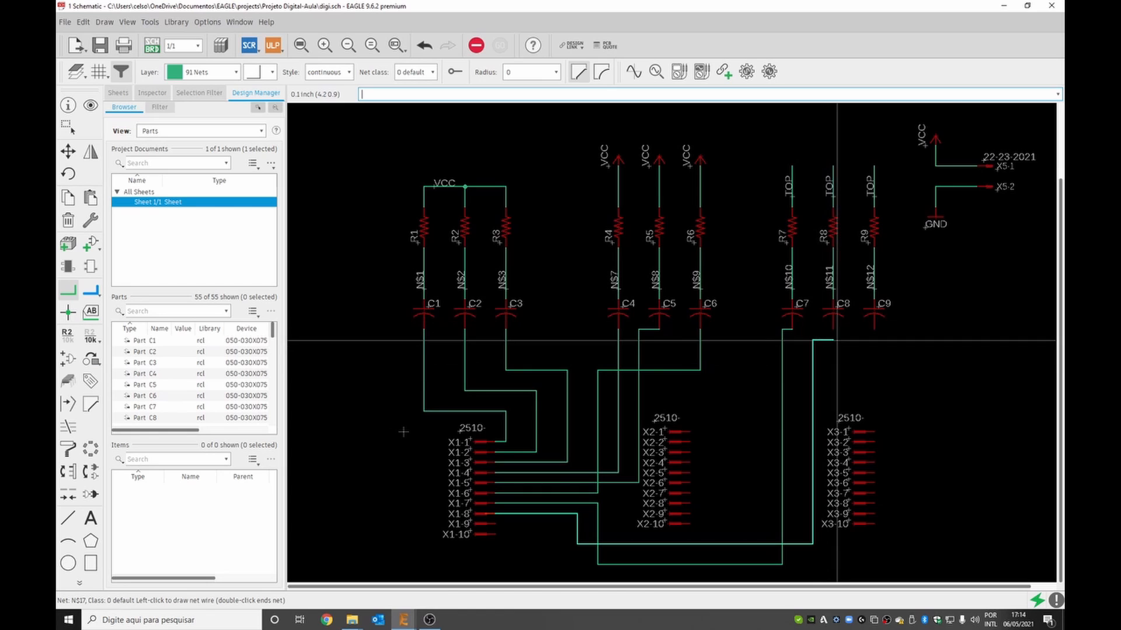
click(833, 330)
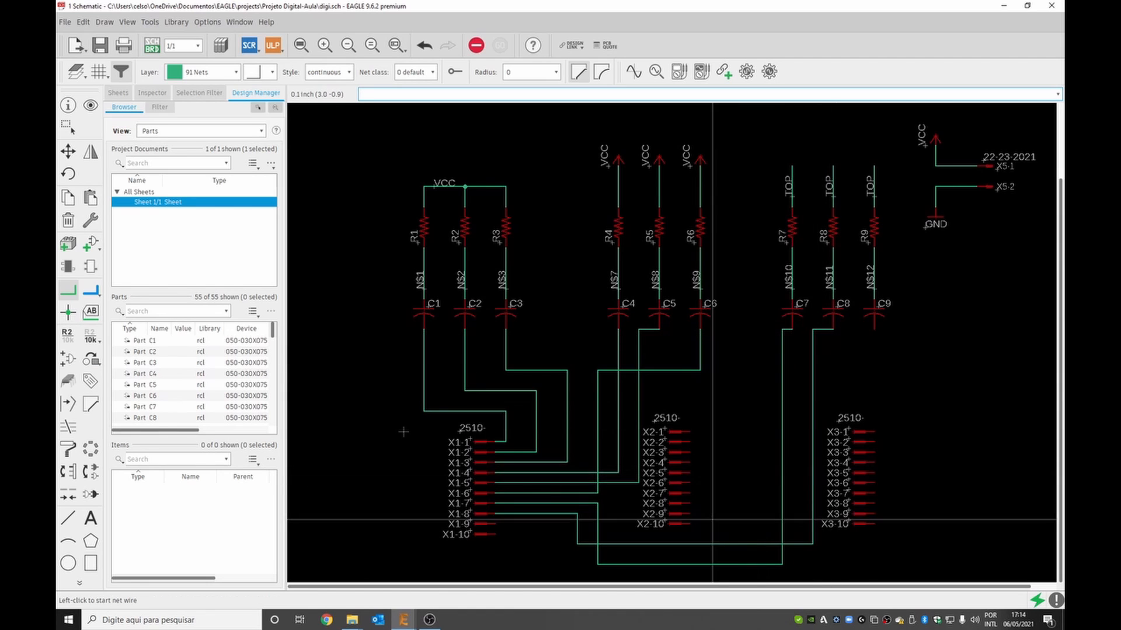
Route a net from X1-9 beneath all the connectors and around X3 to the lower end of C9
click(494, 524)
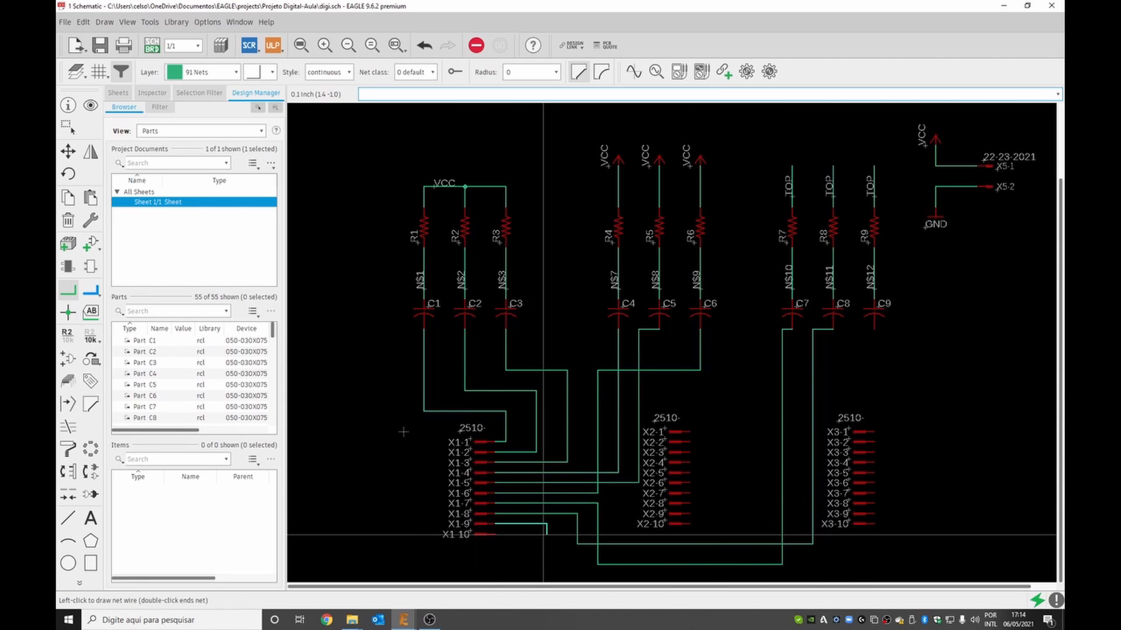
click(546, 575)
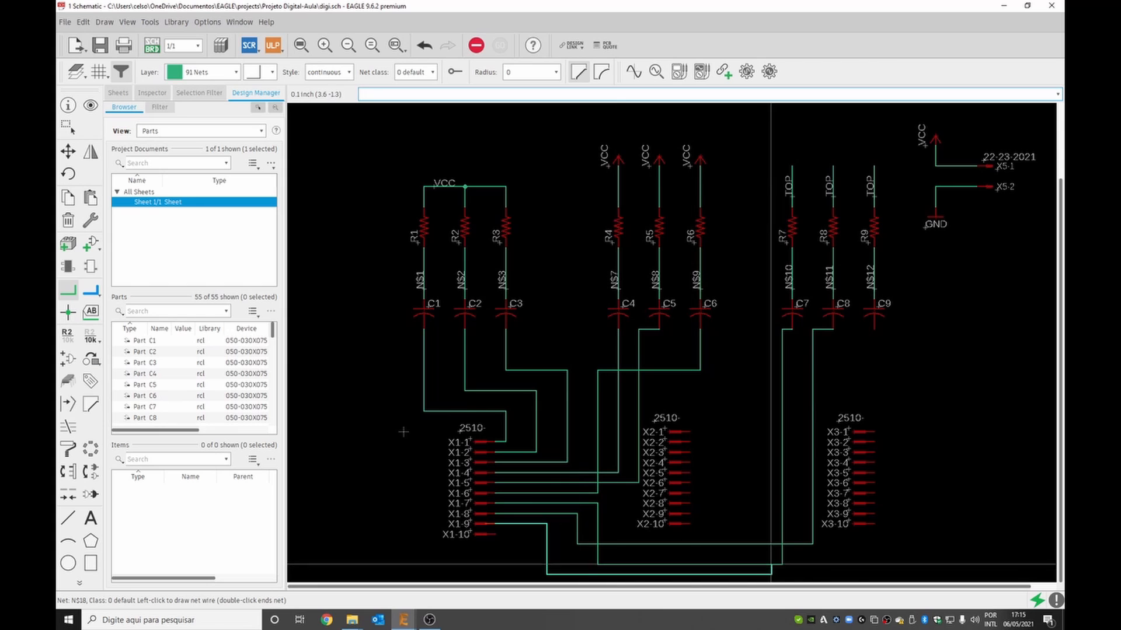
click(935, 330)
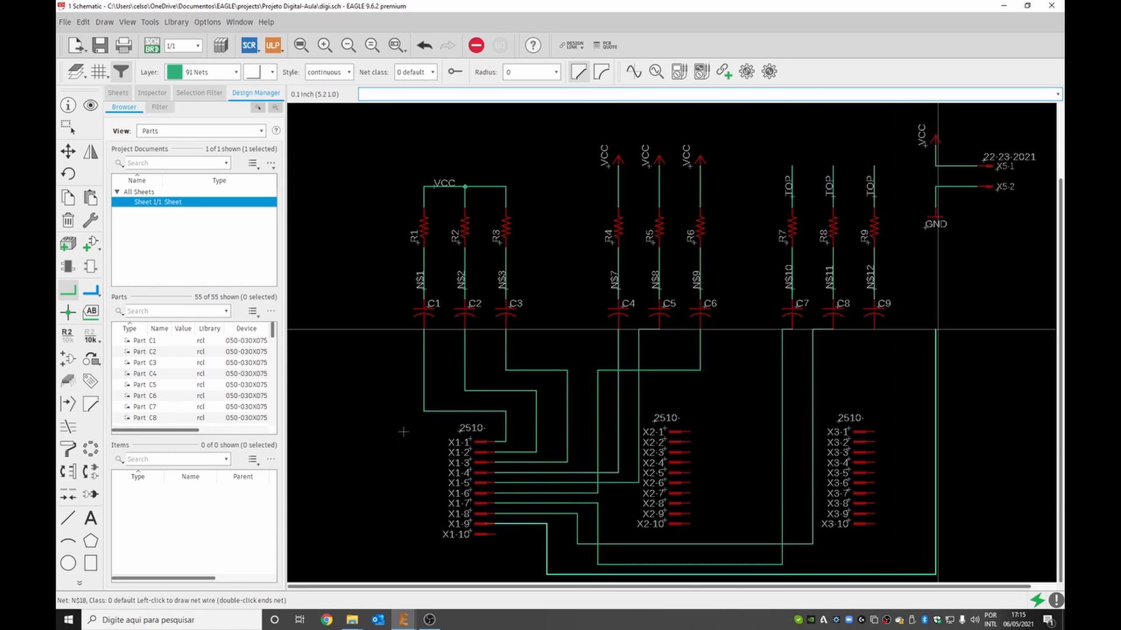
click(873, 330)
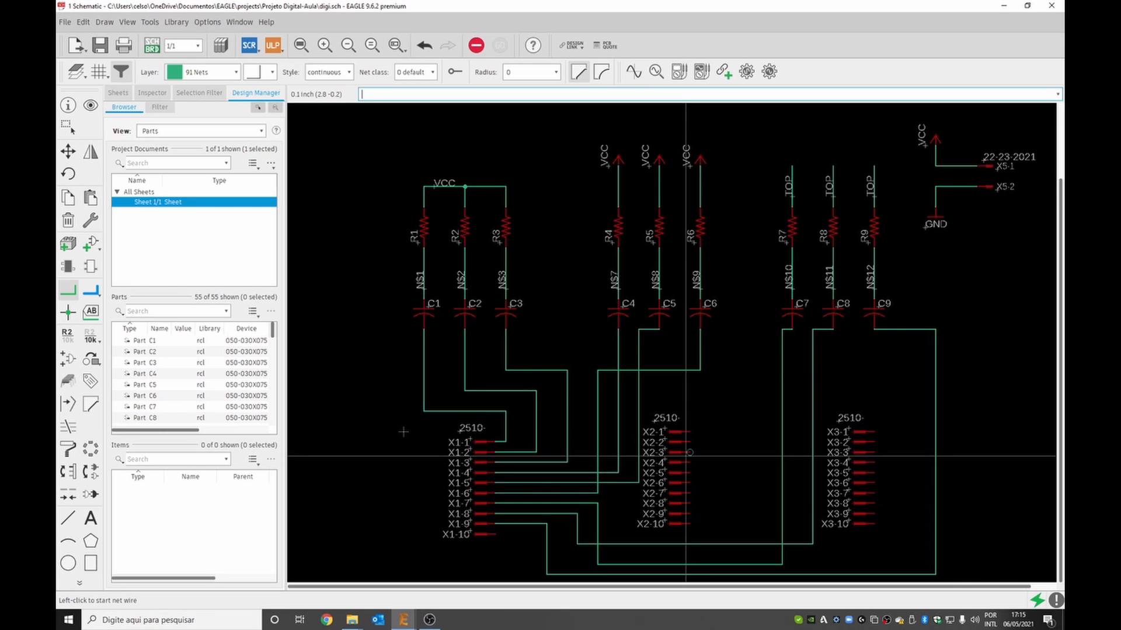
Wire connector pins X2-1, X2-2 and X2-3 to the existing nets below C1, C2 and C3
click(689, 432)
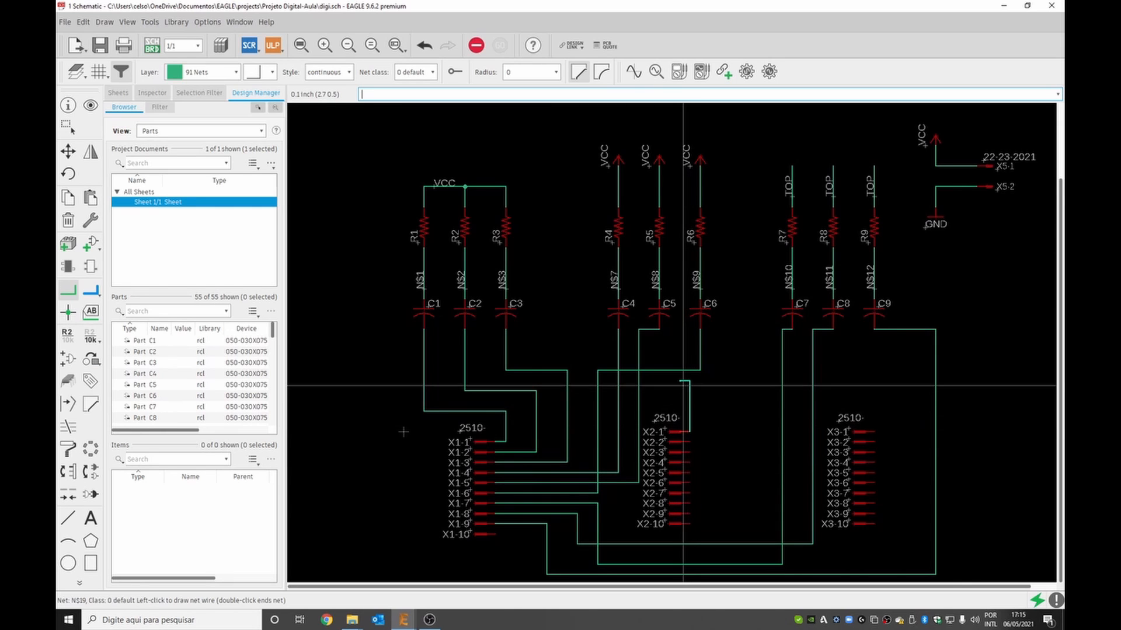
click(424, 381)
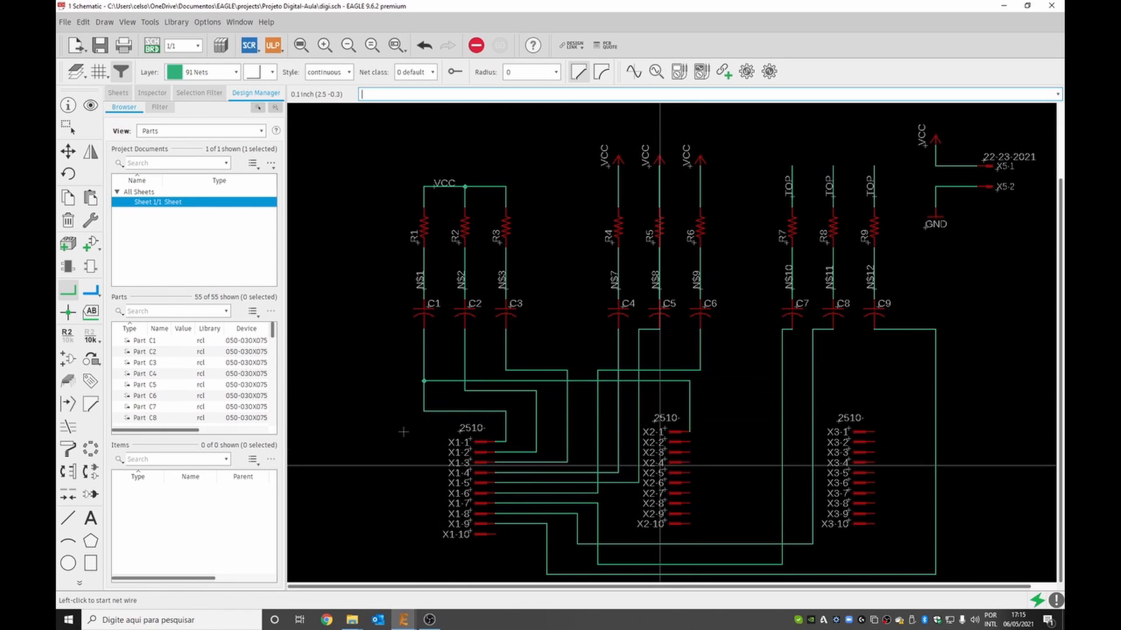
click(690, 442)
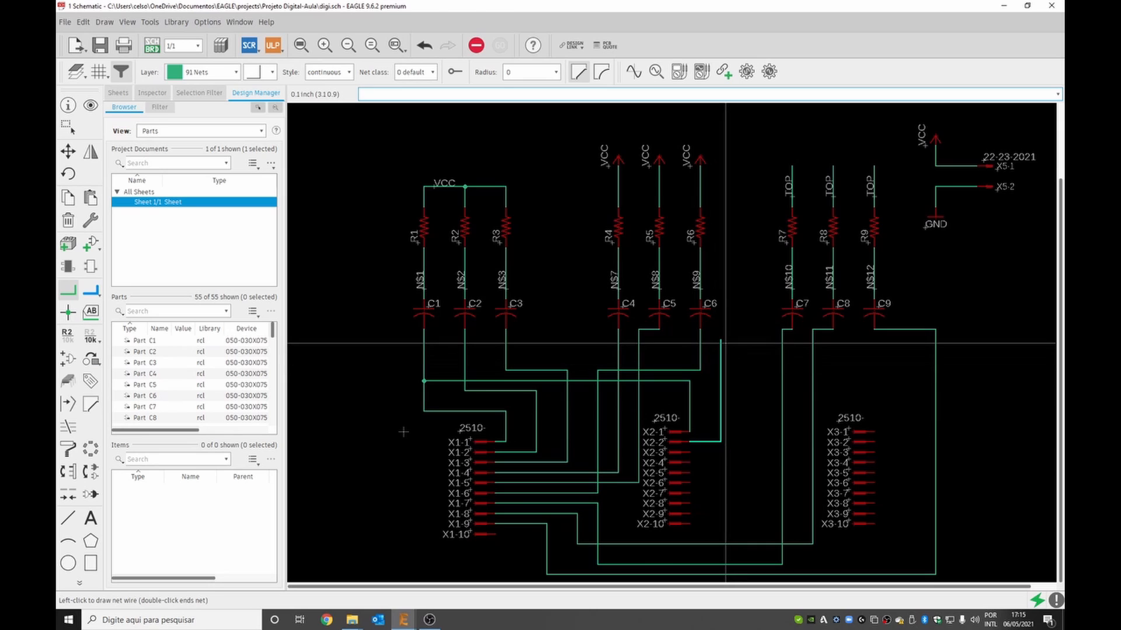
click(465, 350)
click(689, 452)
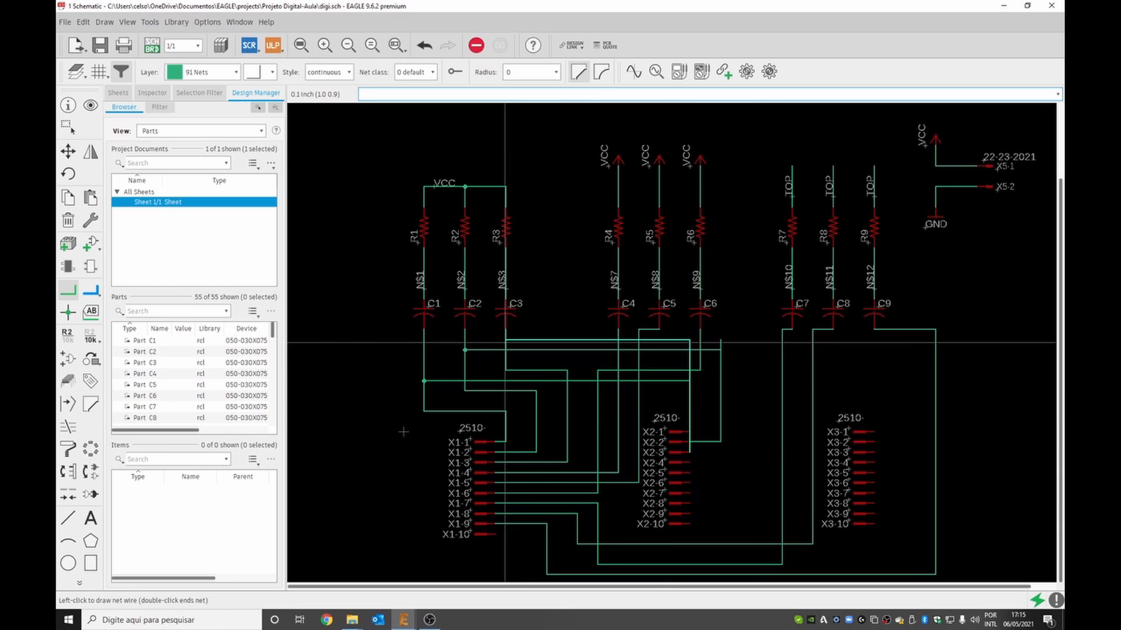
click(506, 340)
Try to route a net from connector pin X3-1 up towards the capacitors
click(874, 432)
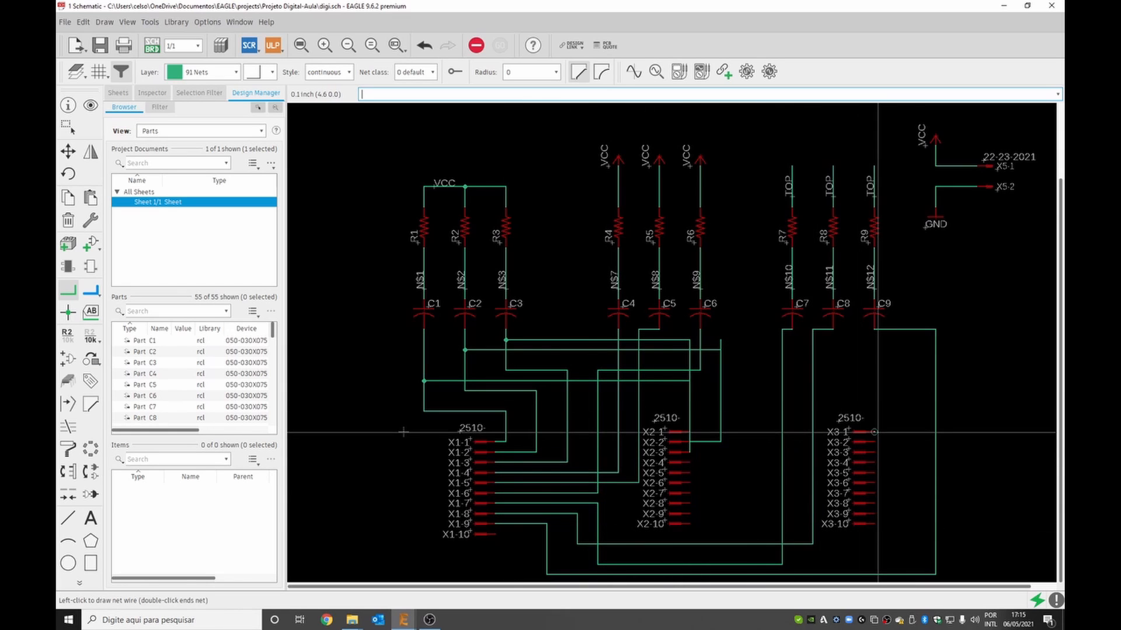
click(904, 350)
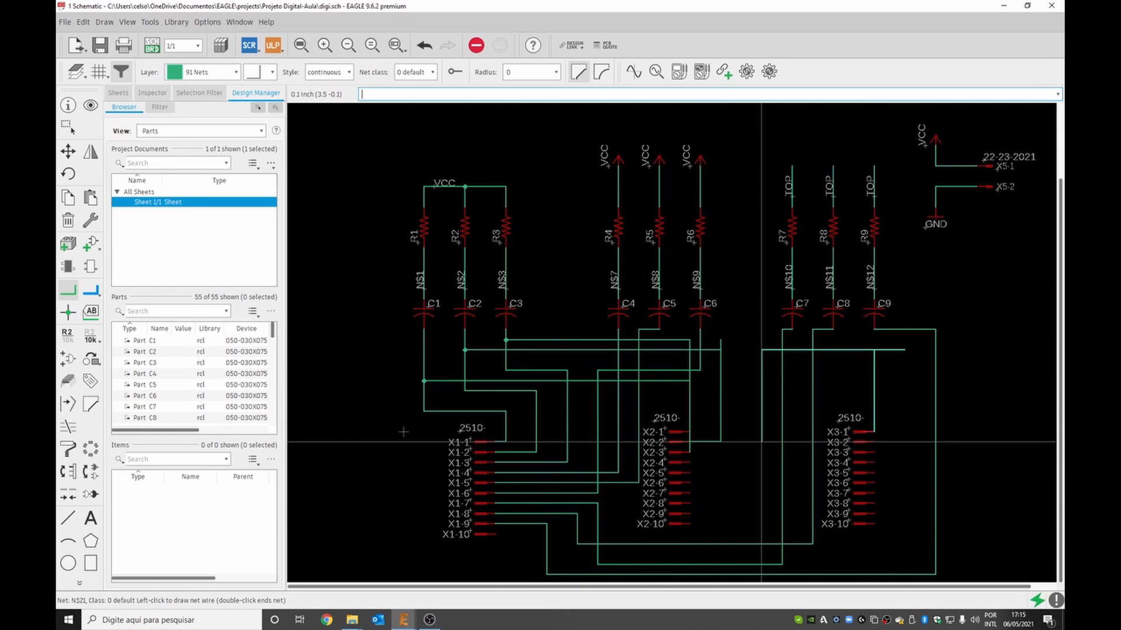
key(Escape)
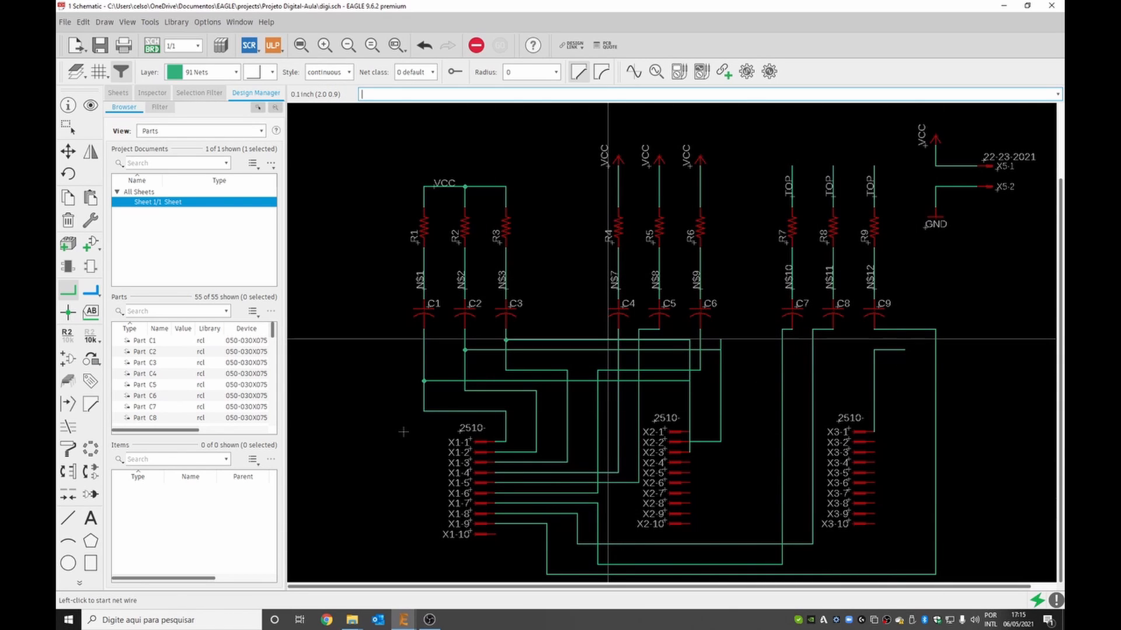
Undo all the net wires drawn between capacitors C1 through C9 and connectors X1, X2 and X3
key(ctrl+z)
key(ctrl+z)
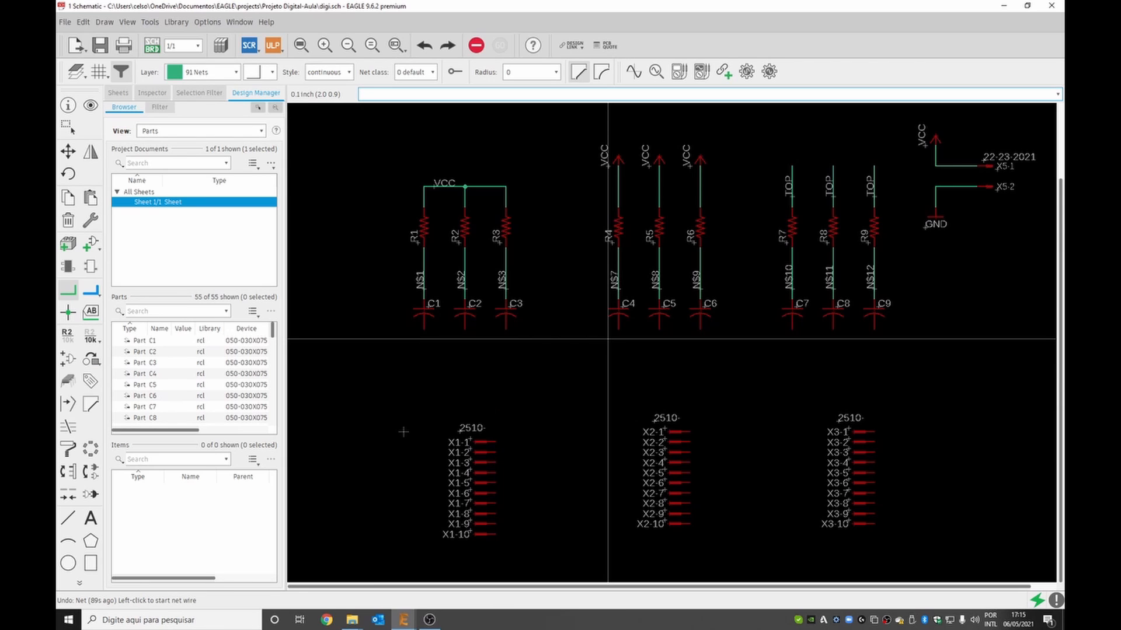
Draw a bus below capacitors C1 to C9, around X3 and beneath X2, with vertical runs beside X1 and X2
click(91, 290)
click(406, 350)
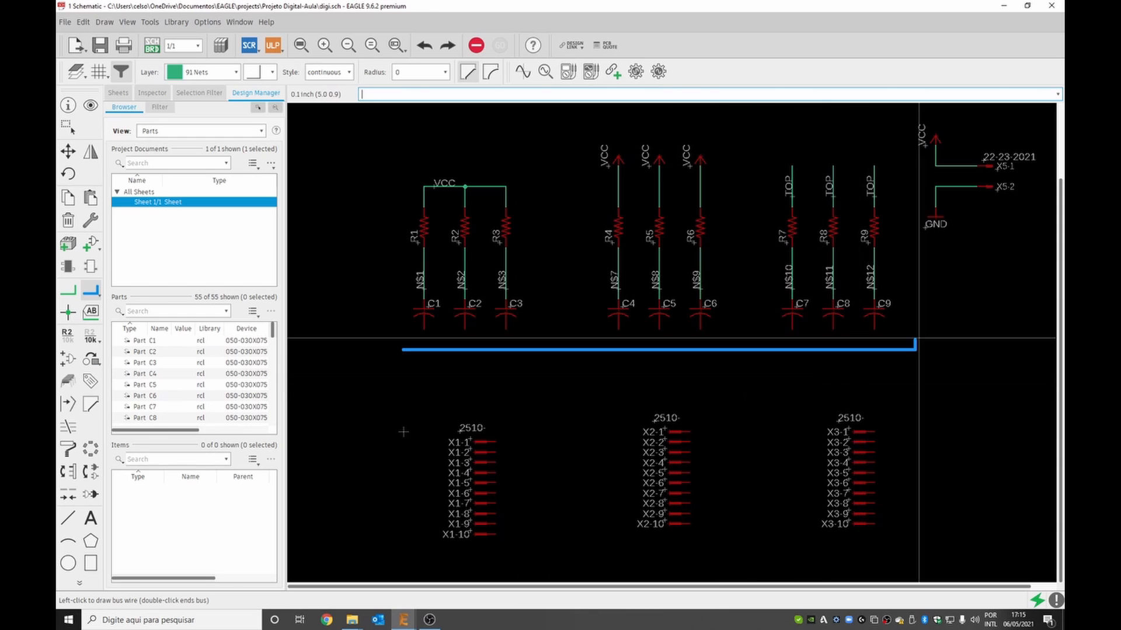
click(926, 562)
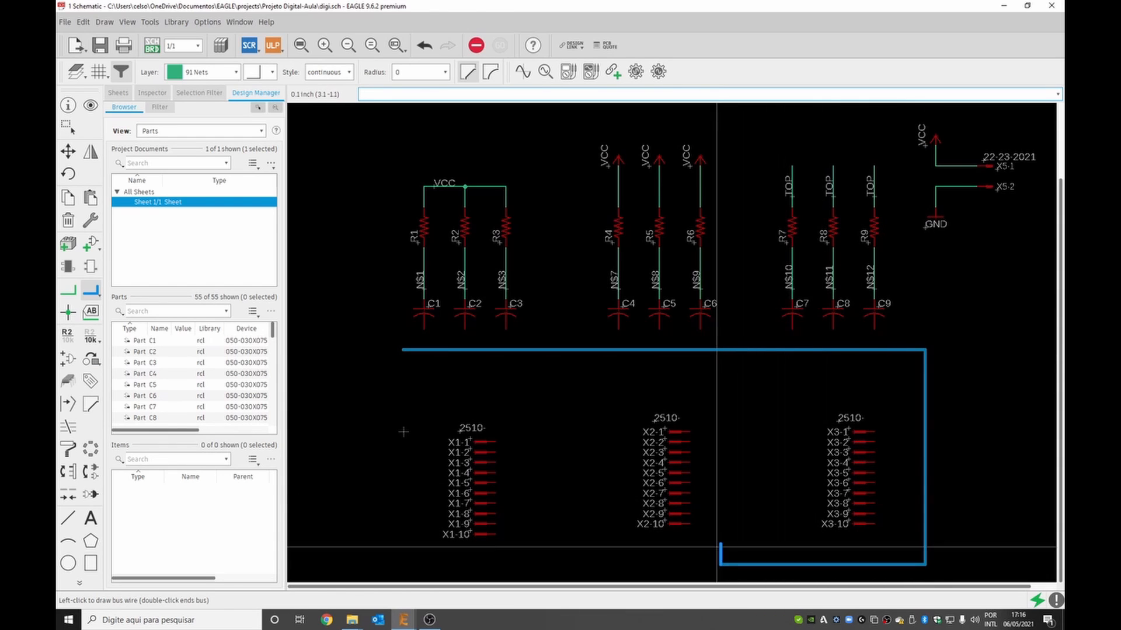
click(722, 403)
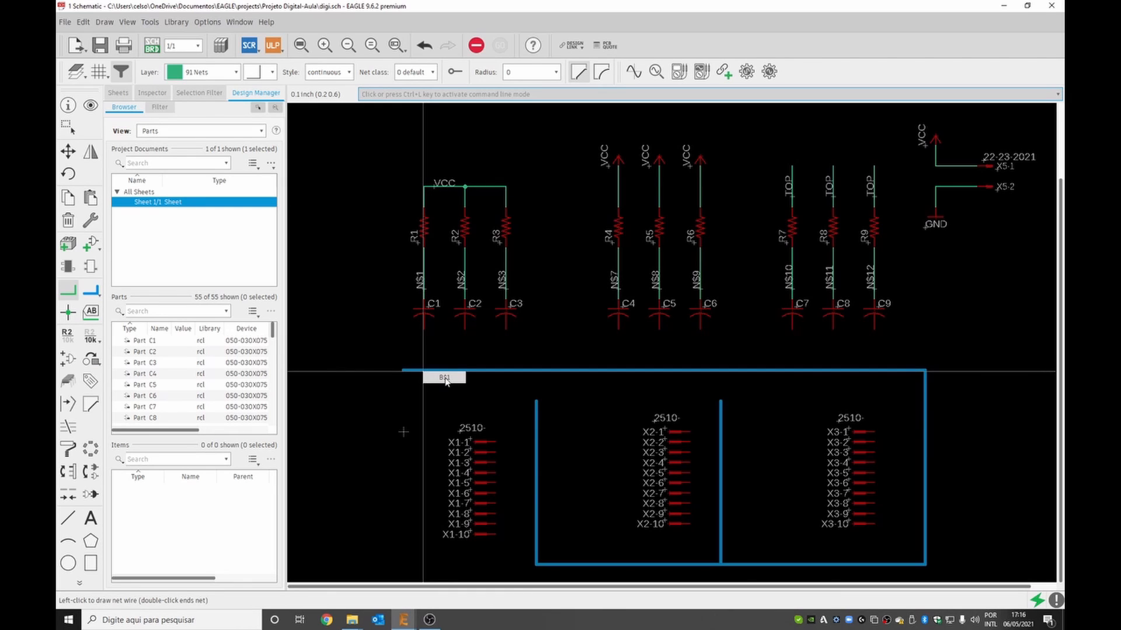
Connect the lower ends of C1, C2 and C3 to the horizontal bus with straight vertical nets
click(423, 370)
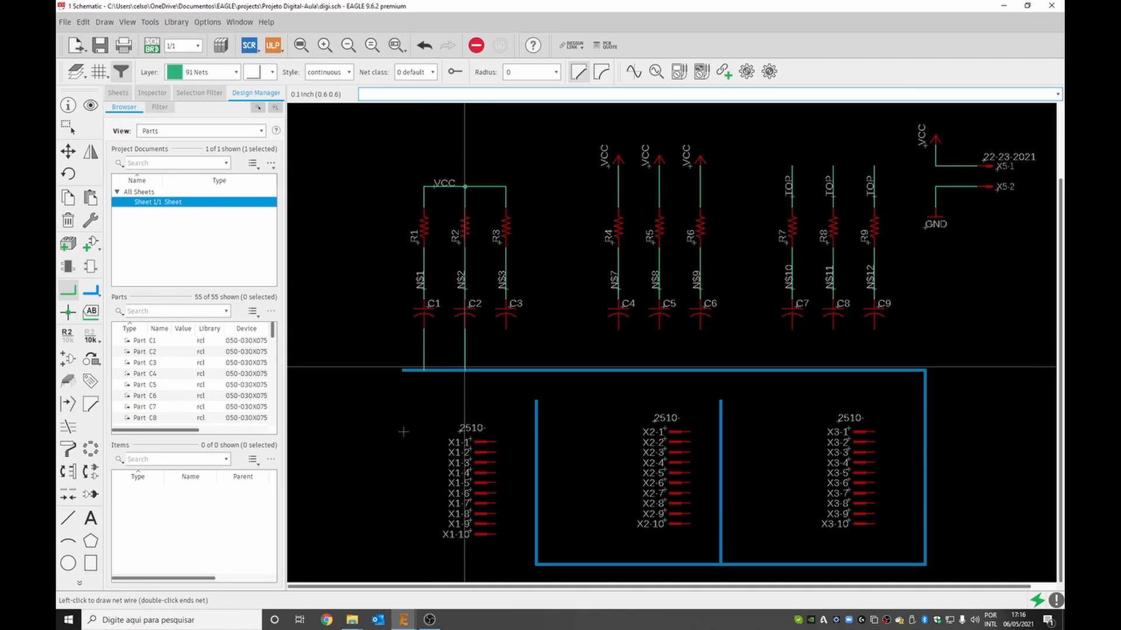
click(465, 370)
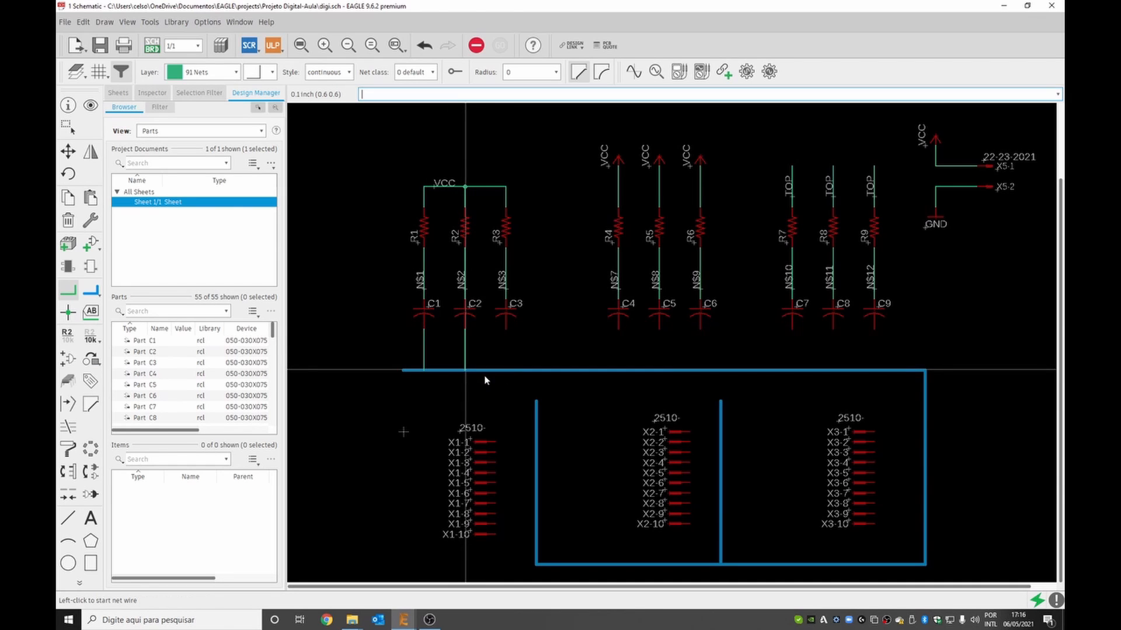
click(505, 328)
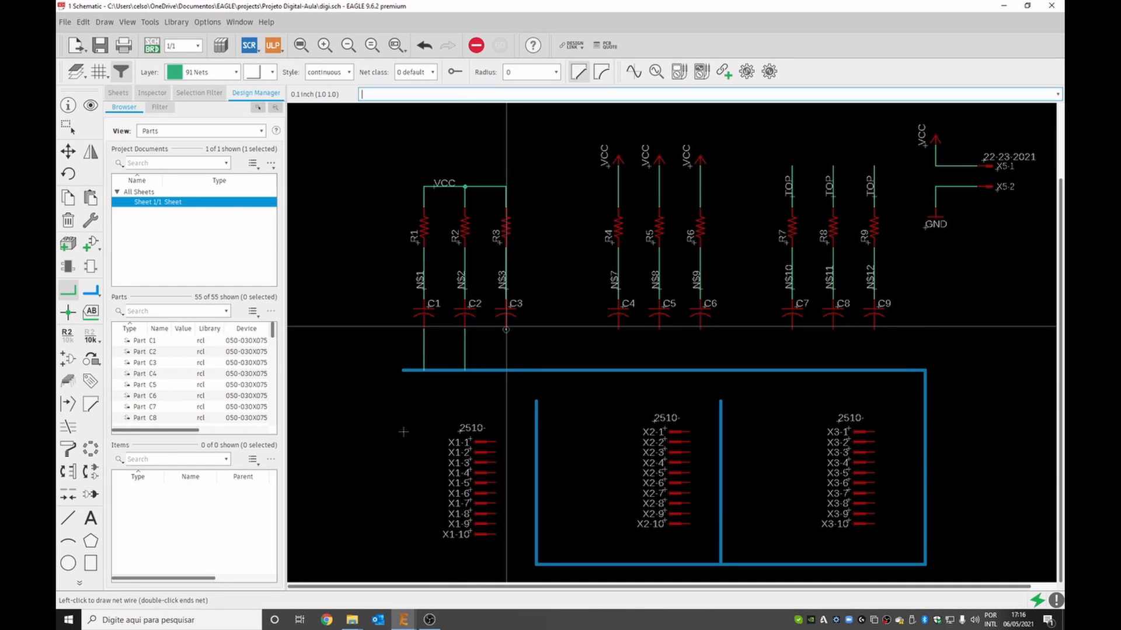
click(506, 370)
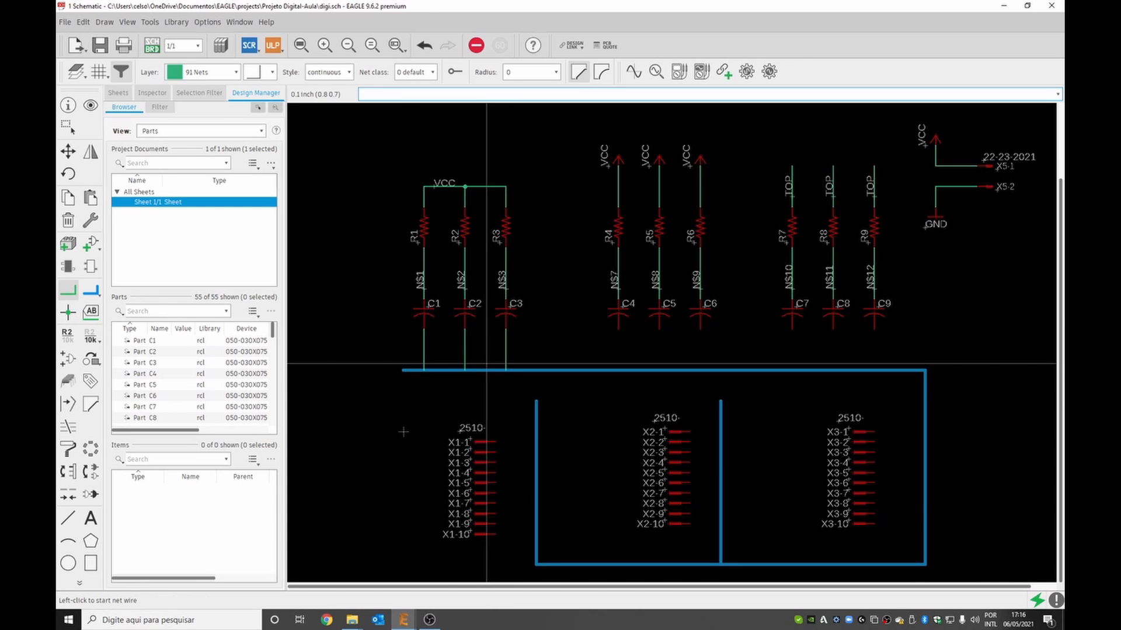
Name the nets below C1, C2 and C3 as G1.1, G1.2 and G1.3, each with a placed label
click(68, 338)
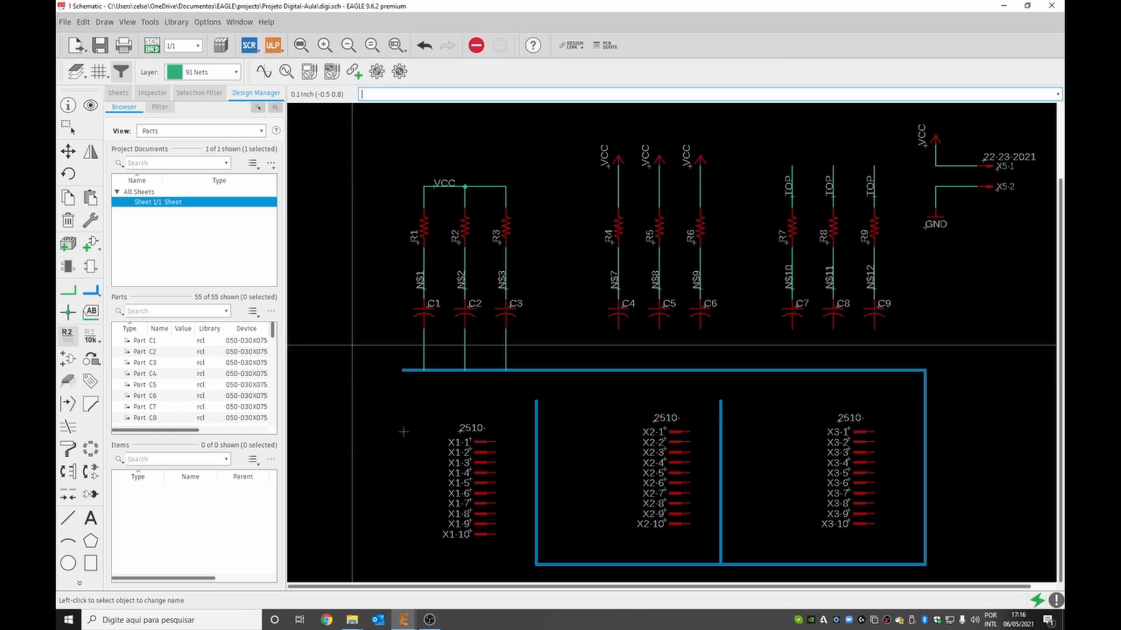
click(424, 362)
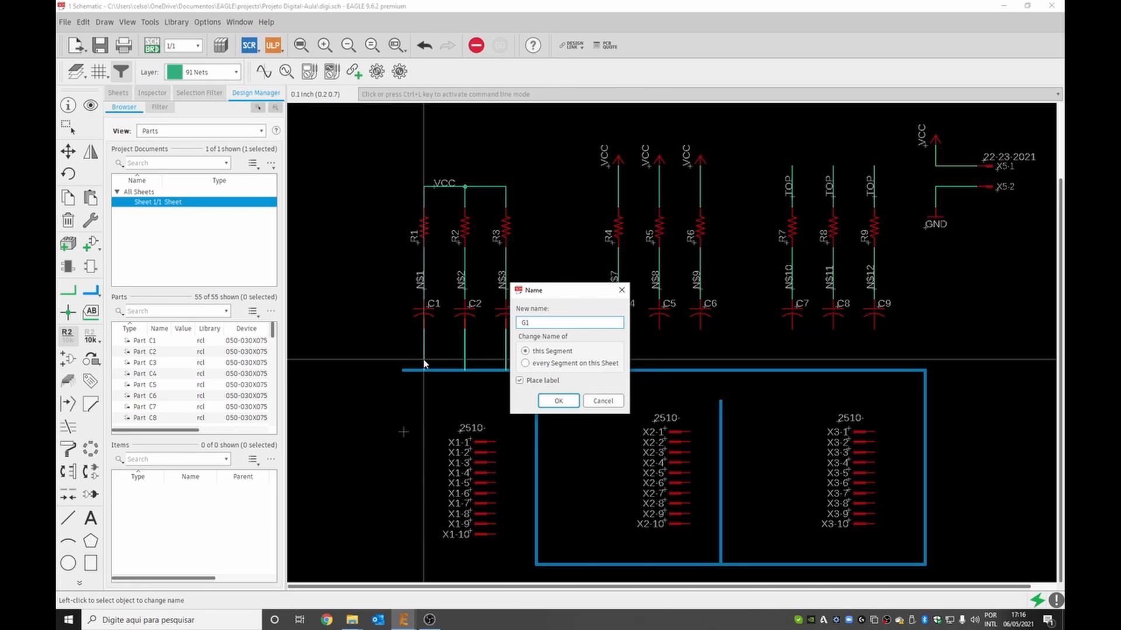
click(559, 401)
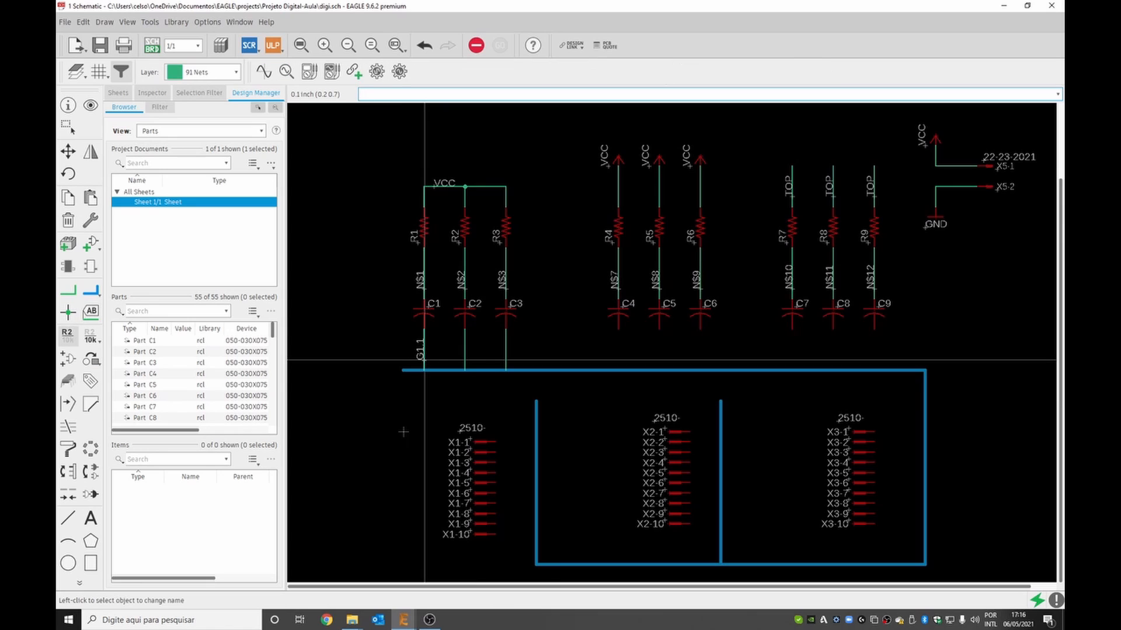
click(465, 364)
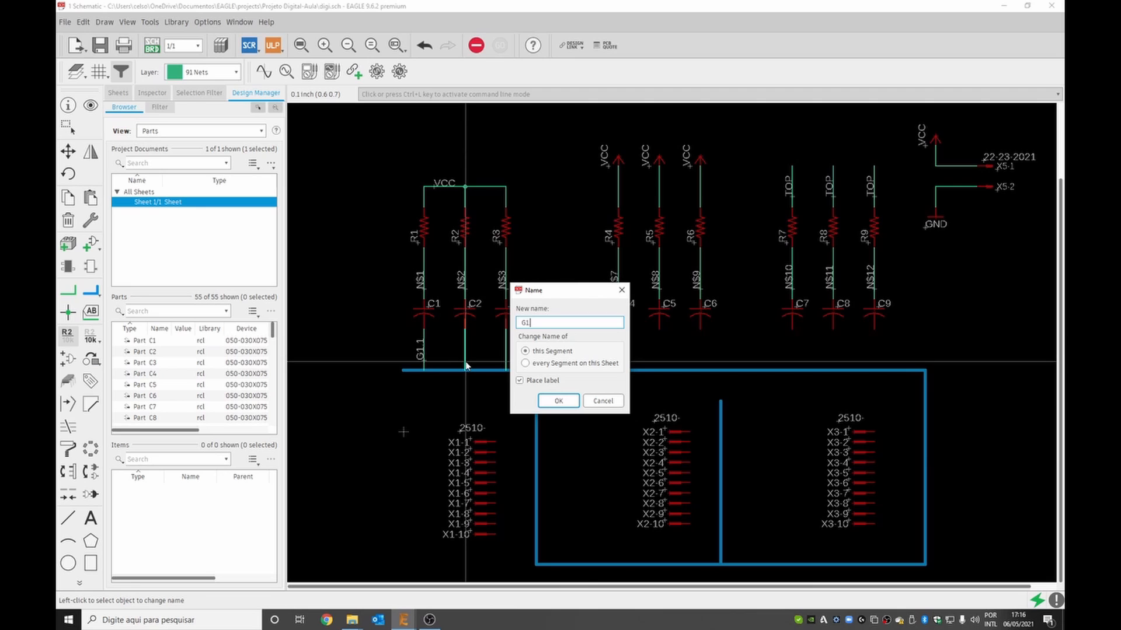
click(564, 405)
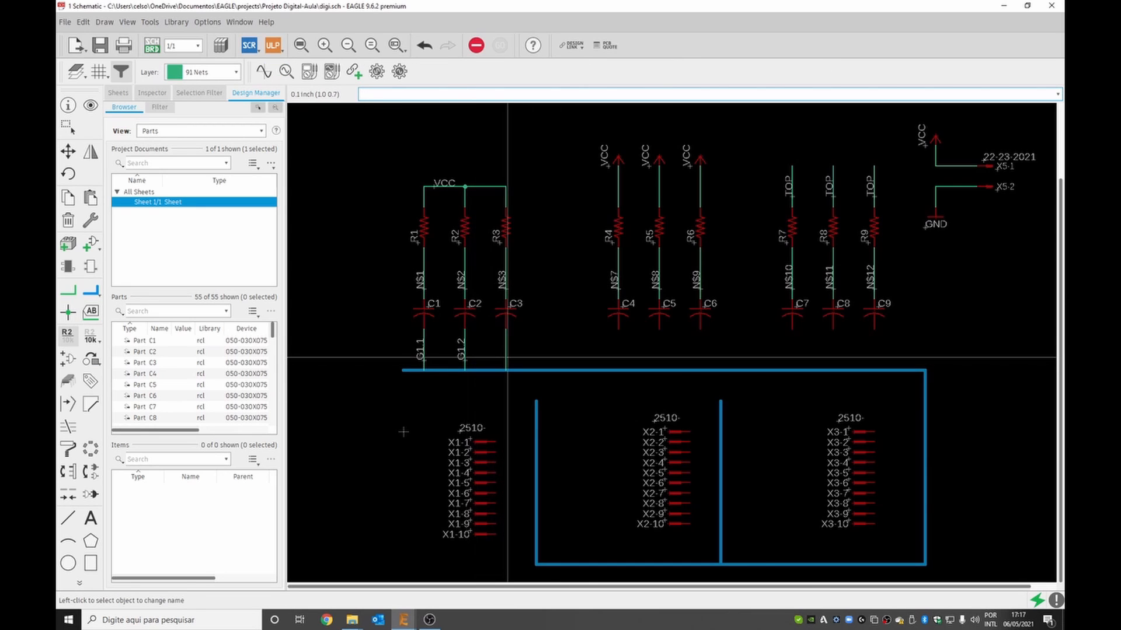
click(506, 358)
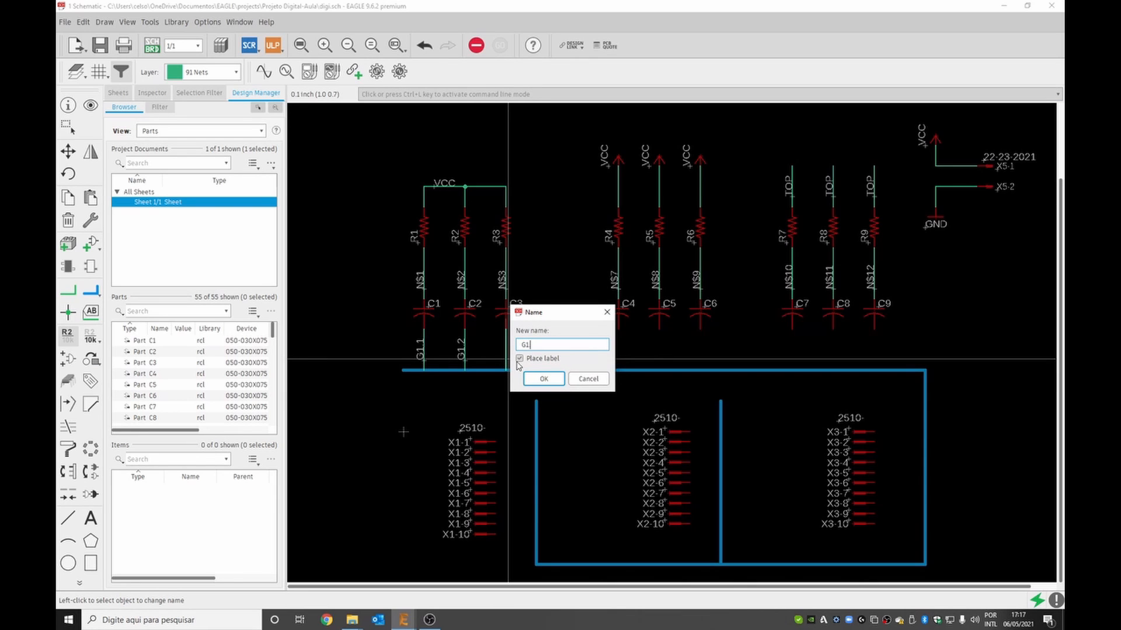
text(G1.3)
click(542, 379)
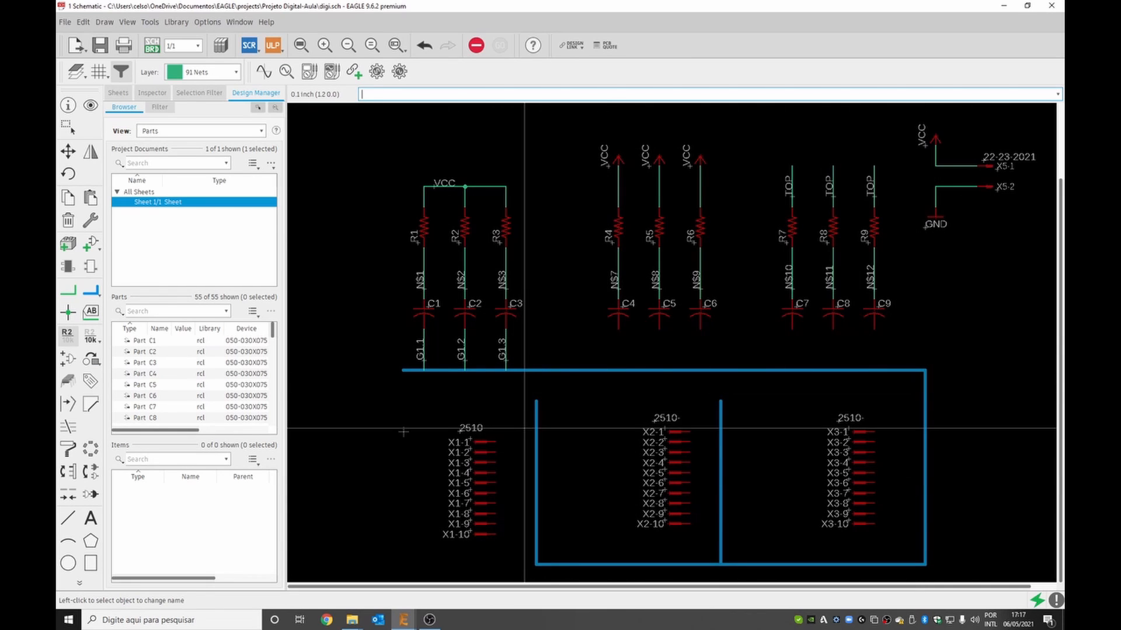
Include nets G1.1, G1.2 and G1.3 in the bus through the properties of its horizontal segment
click(91, 381)
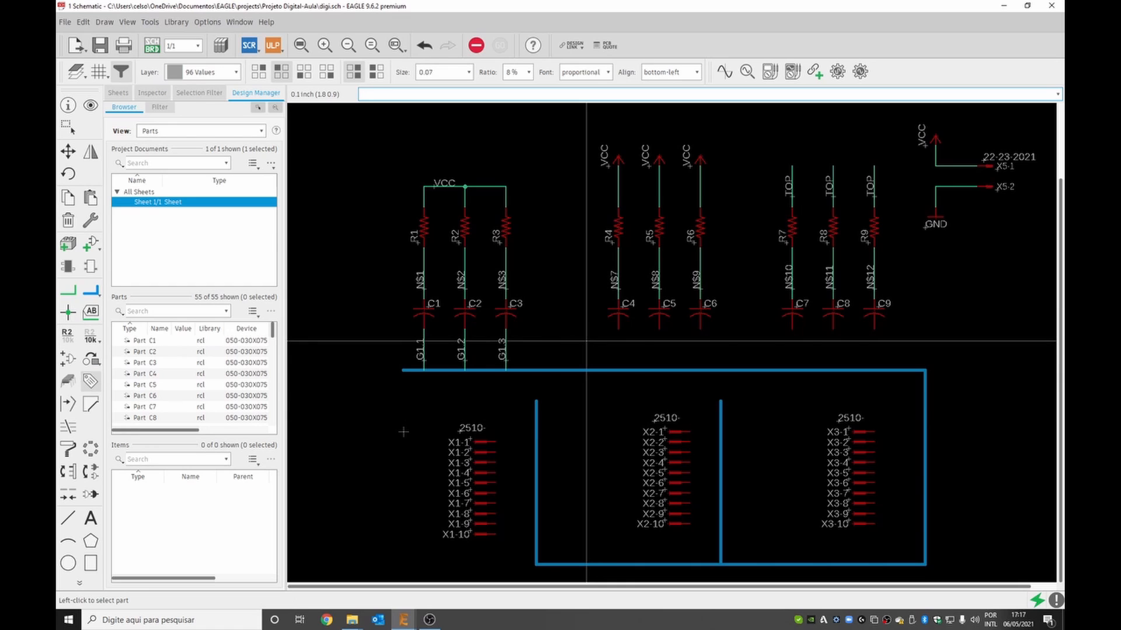
click(68, 105)
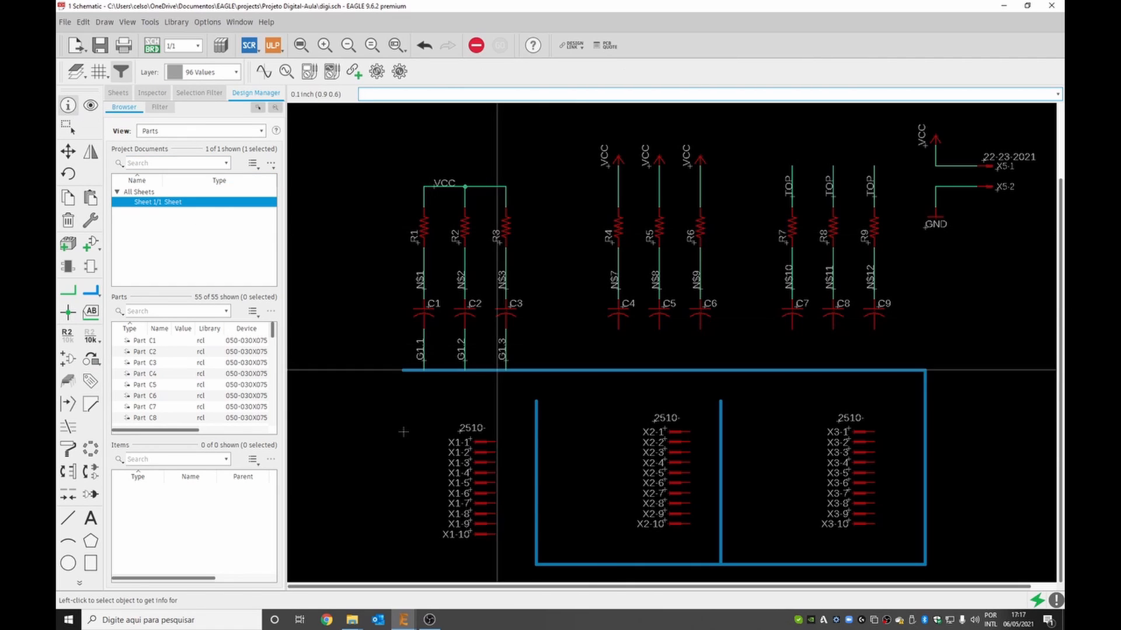
click(602, 370)
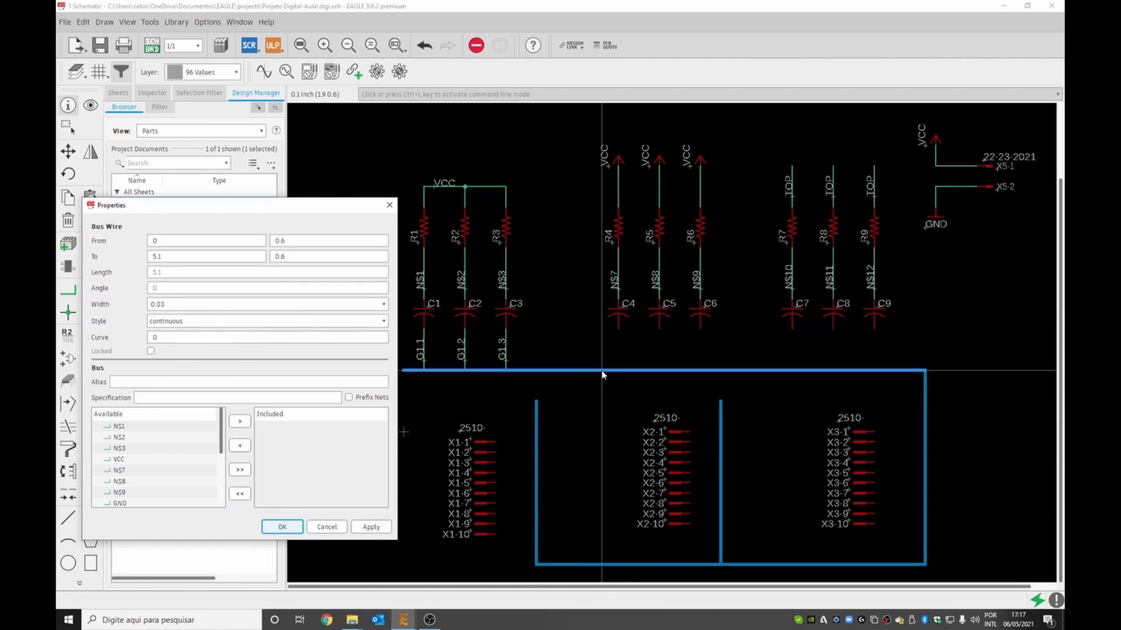
drag(280, 210, 368, 145)
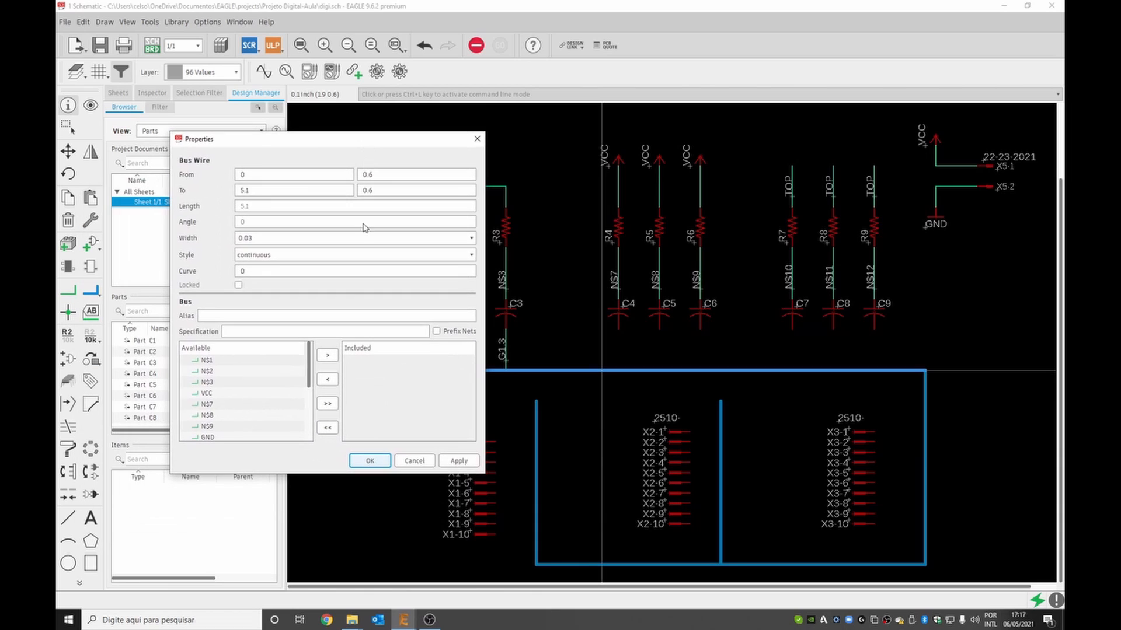
scroll(261, 371, up, 1)
scroll(213, 368, down, 3)
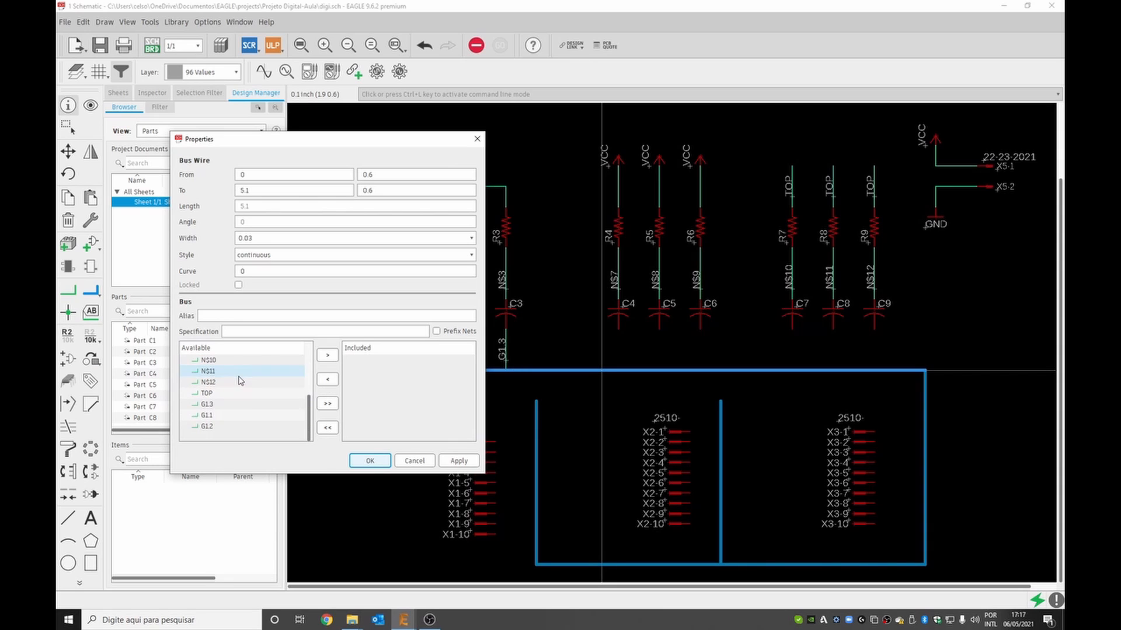
click(220, 405)
ctrl+click(220, 426)
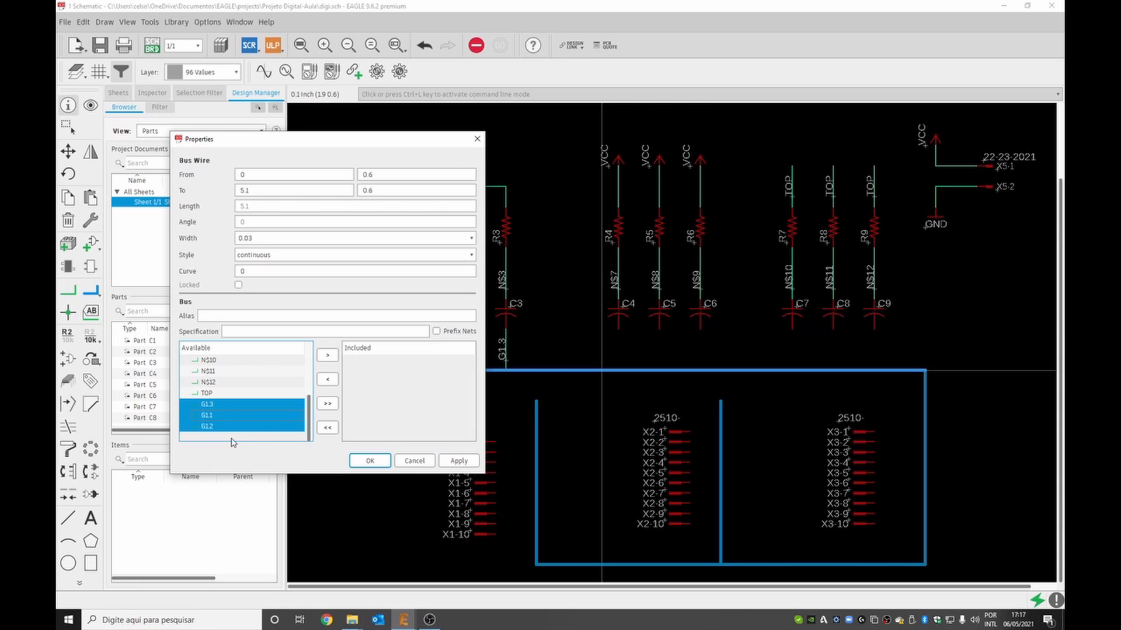
click(329, 356)
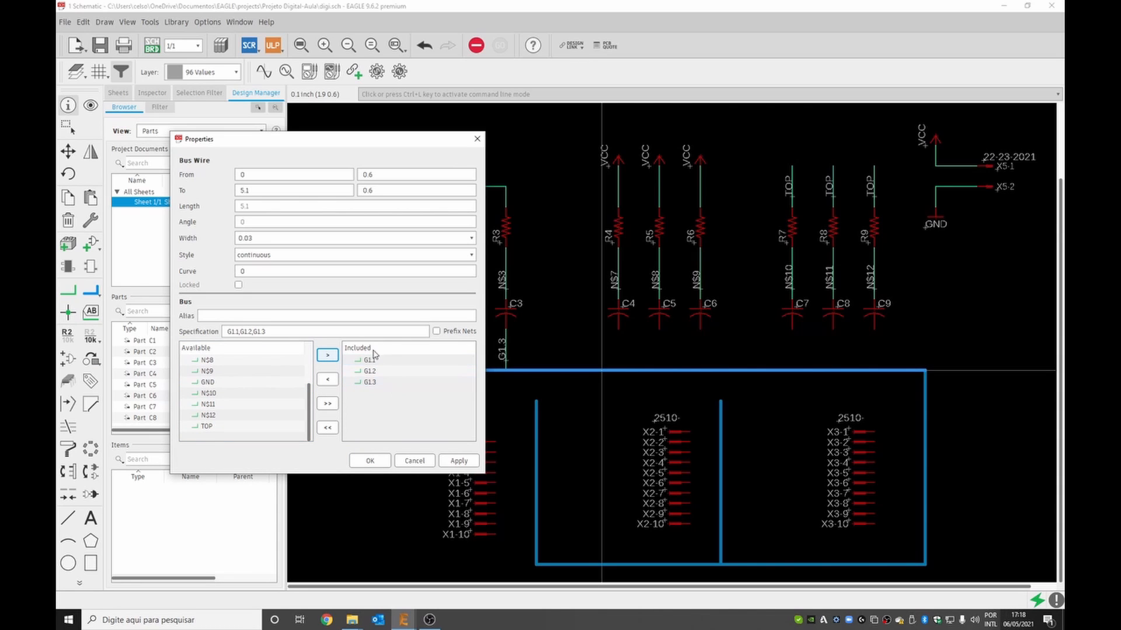
click(369, 462)
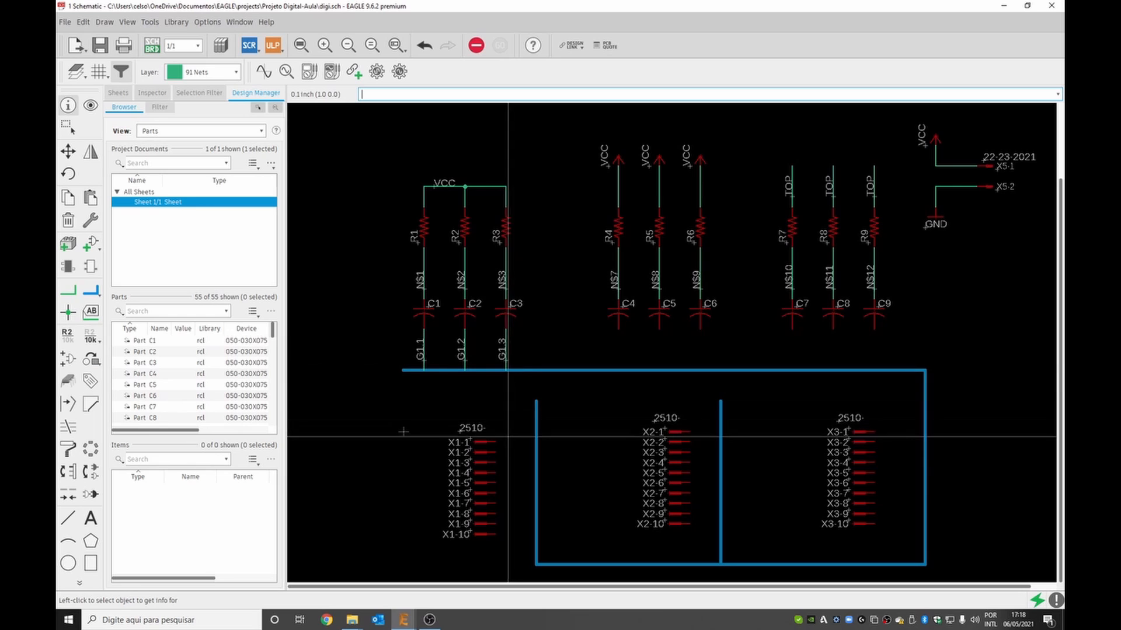
Connect pins X1-1, X1-2 and X1-3 to the adjacent vertical bus run as nets G1.1, G1.2 and G1.3
click(68, 291)
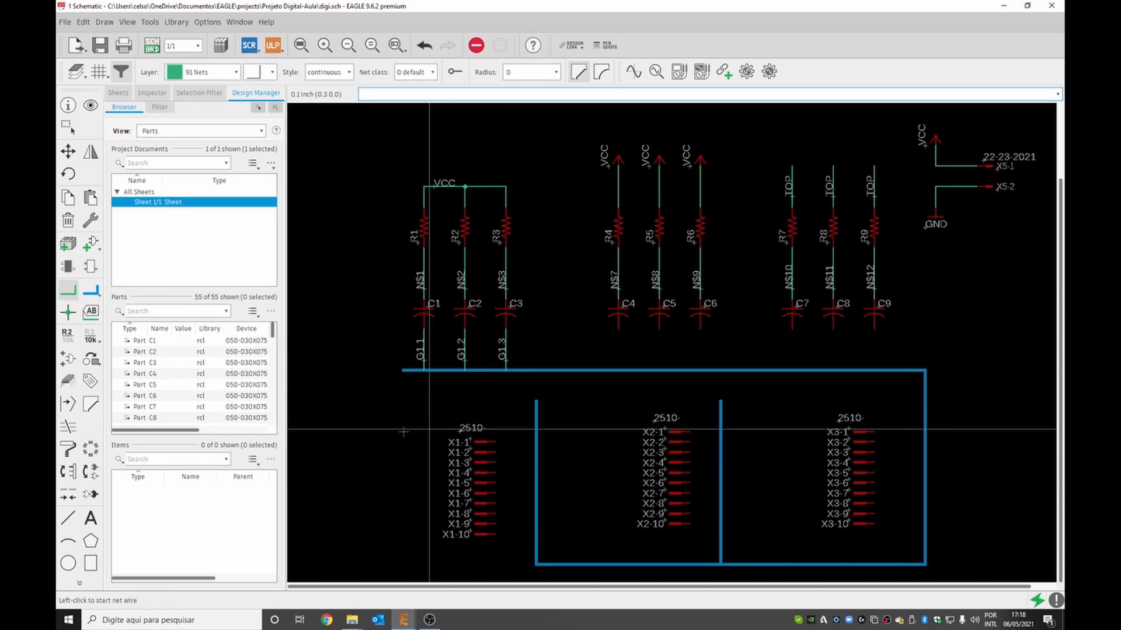
click(496, 442)
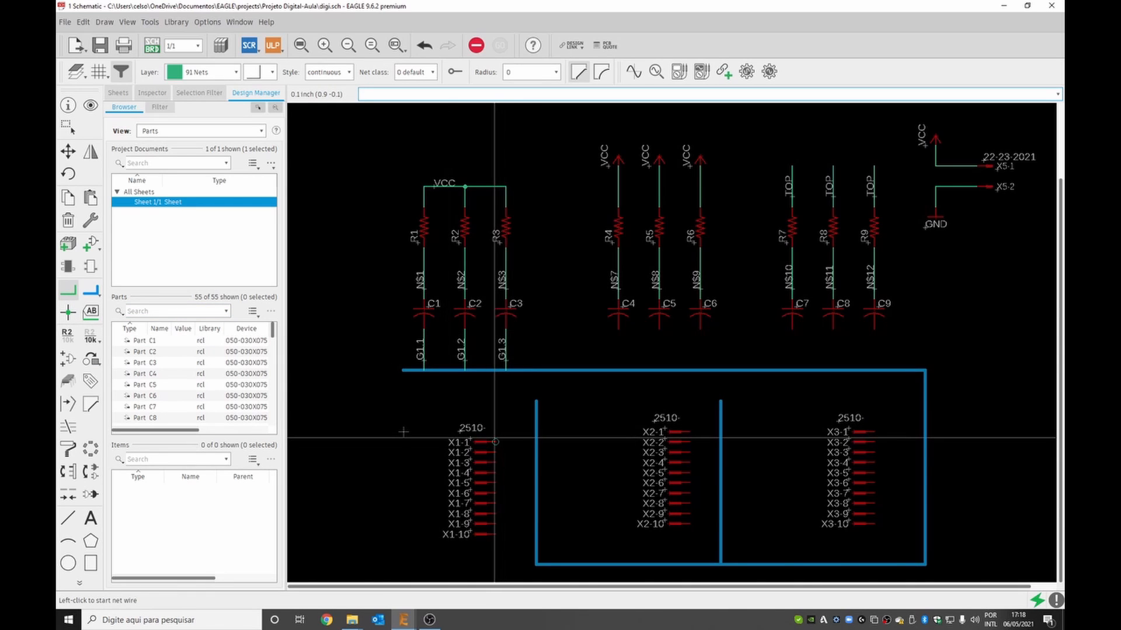
click(537, 447)
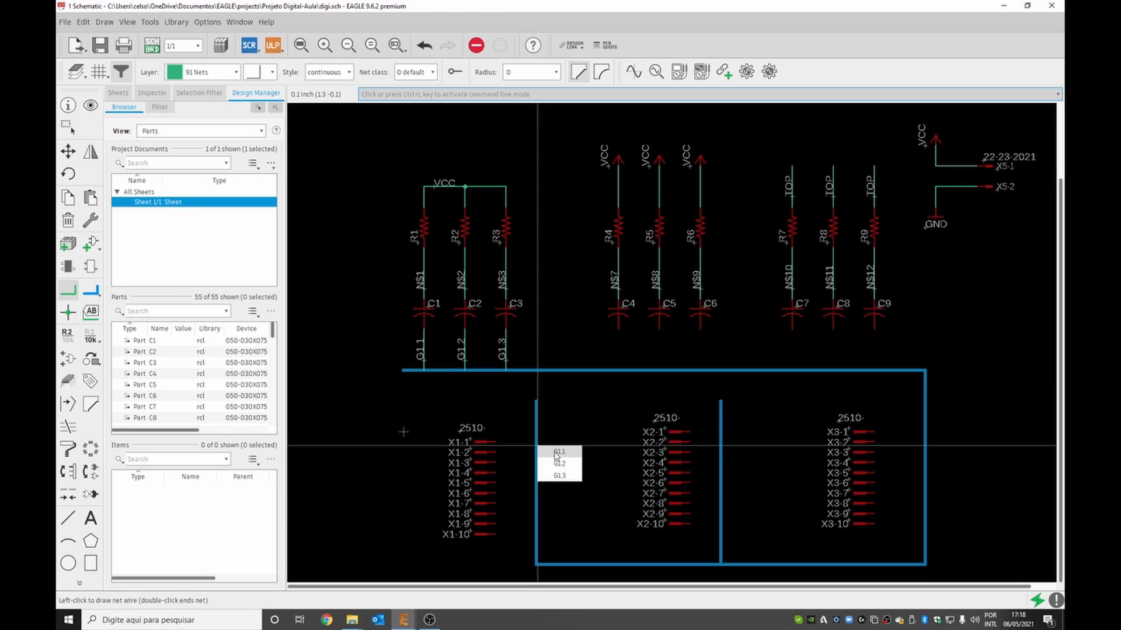
click(555, 455)
click(492, 452)
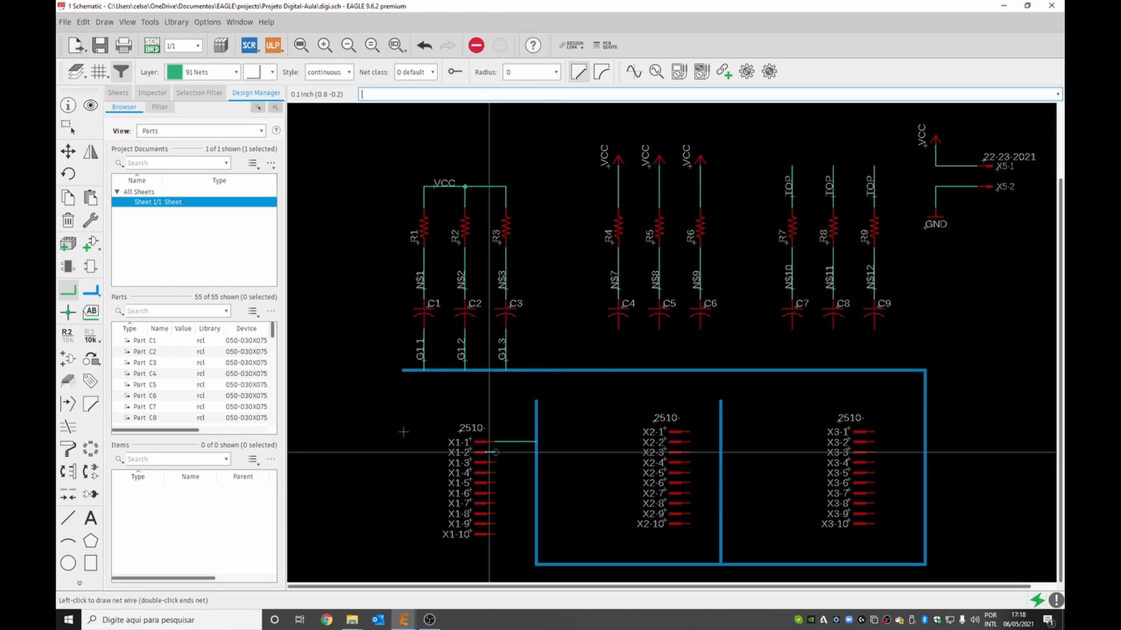
click(533, 455)
click(549, 467)
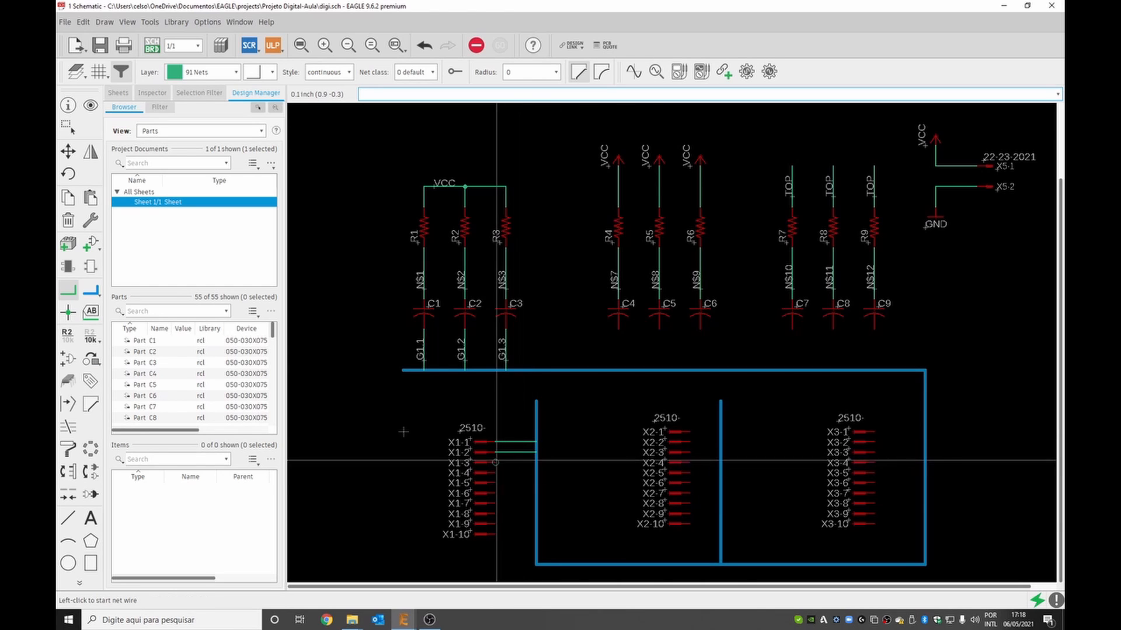
click(495, 463)
click(535, 464)
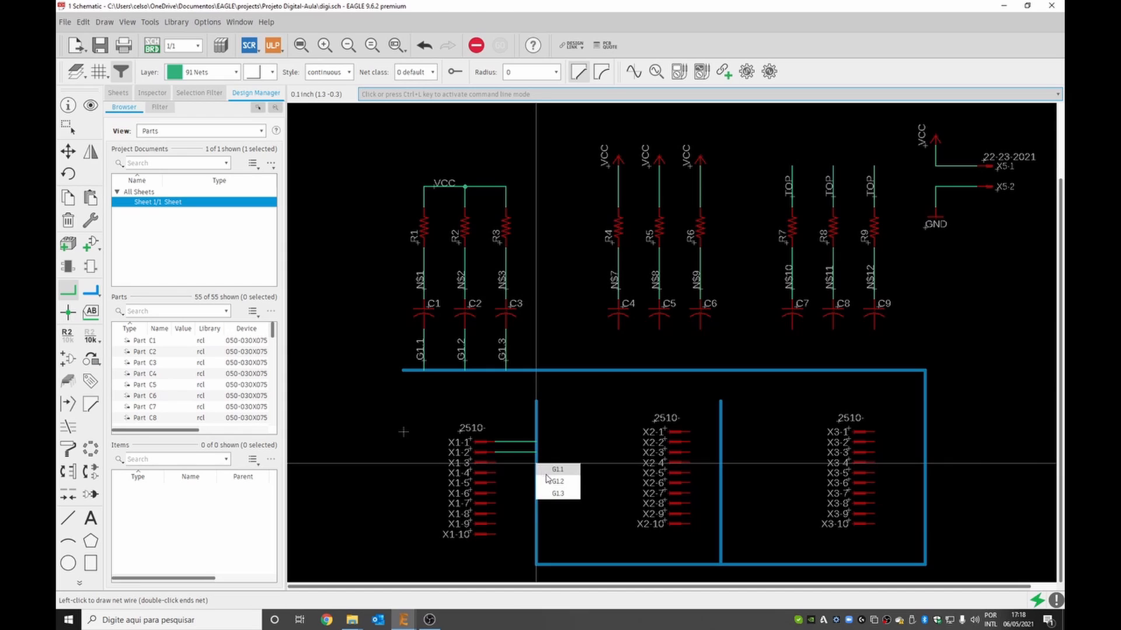
click(556, 494)
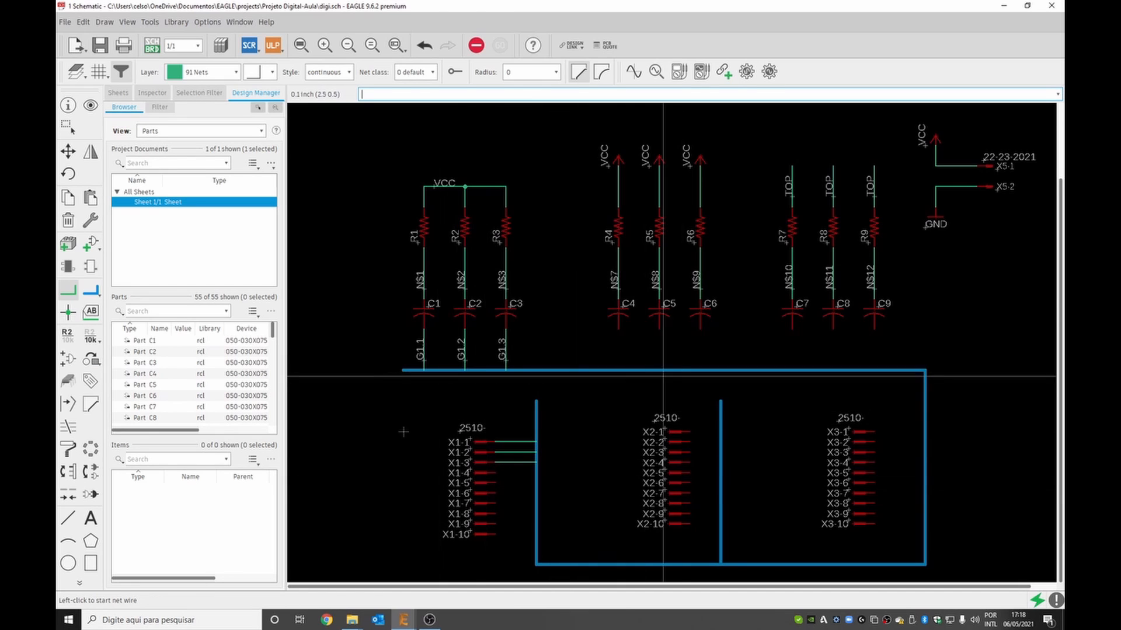
Connect pins X2-1, X2-2 and X2-3 to the bus run beside X2 as nets G1.1, G1.2 and G1.3
click(687, 432)
click(718, 433)
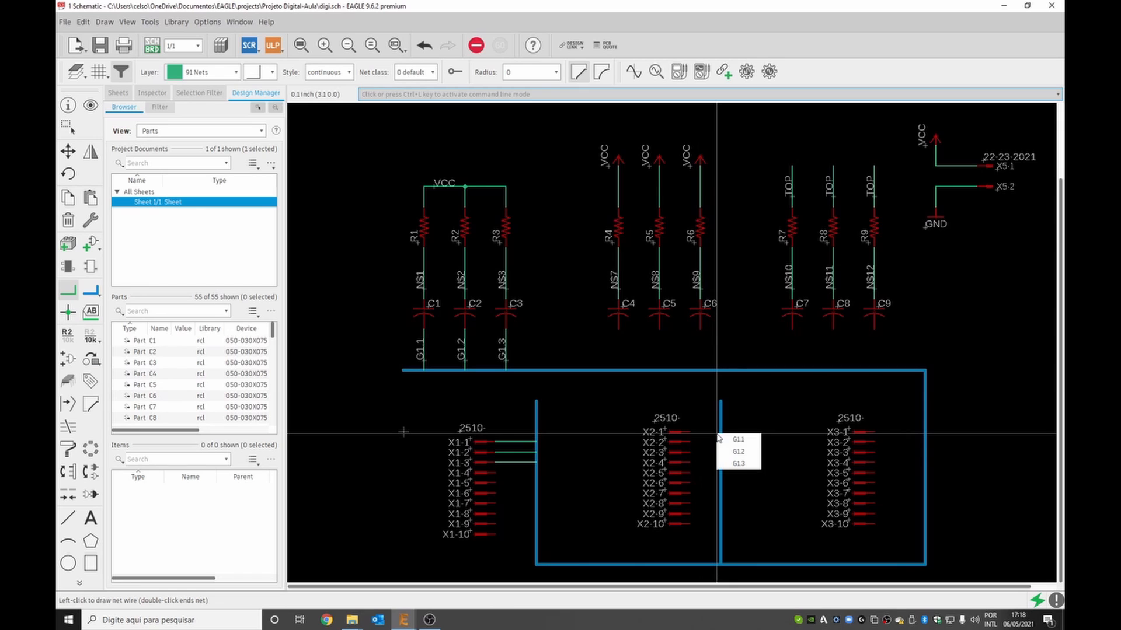
click(734, 440)
click(690, 442)
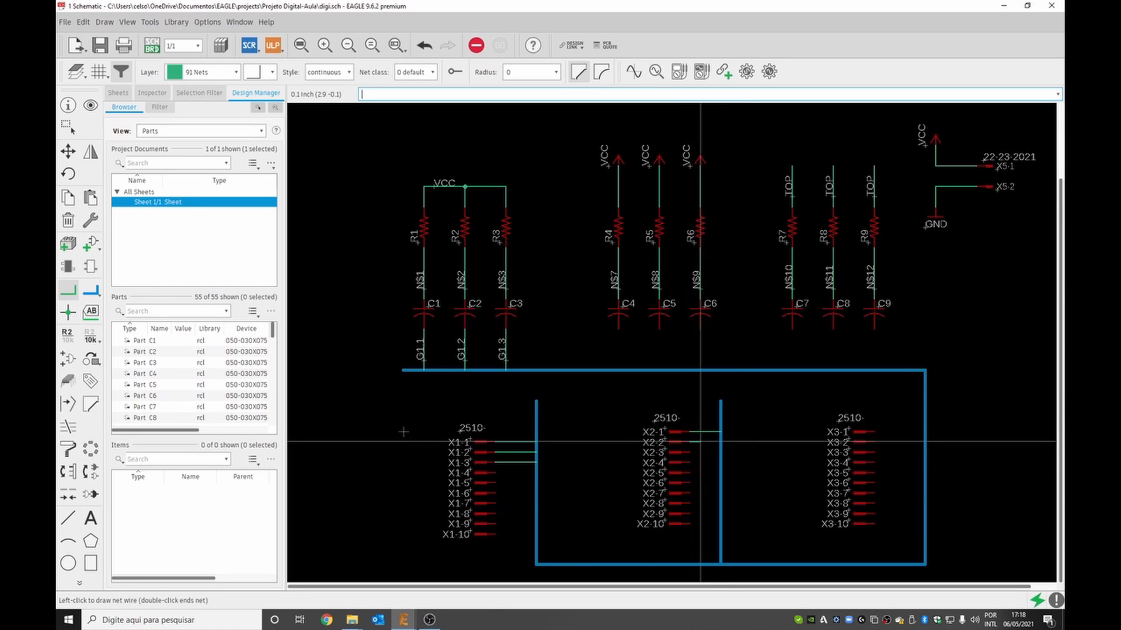
click(720, 442)
click(741, 460)
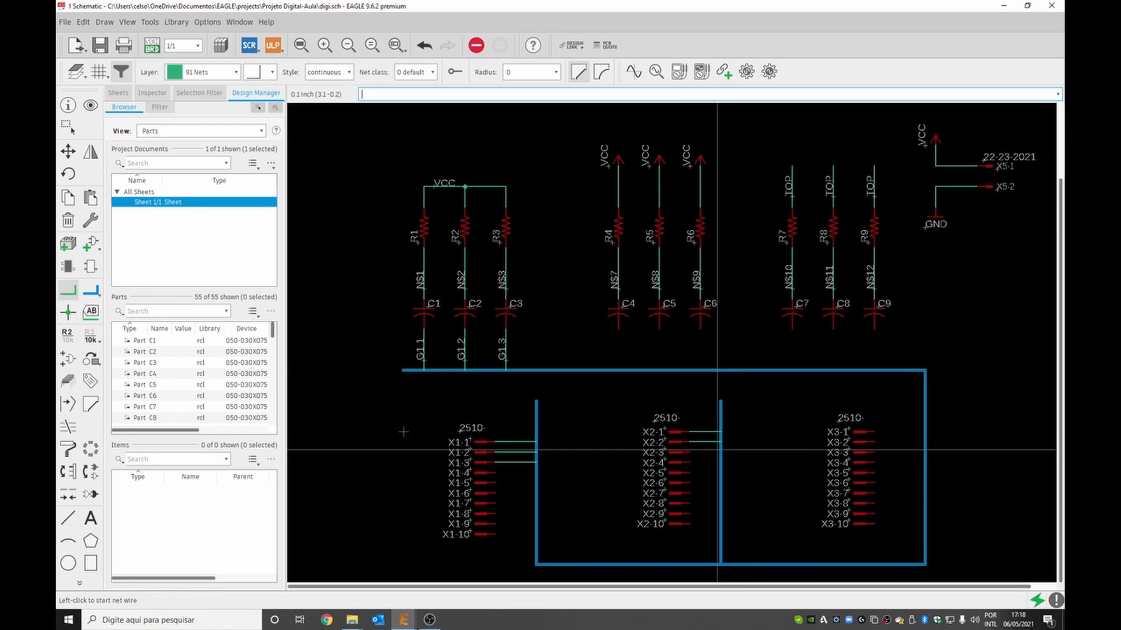
click(721, 452)
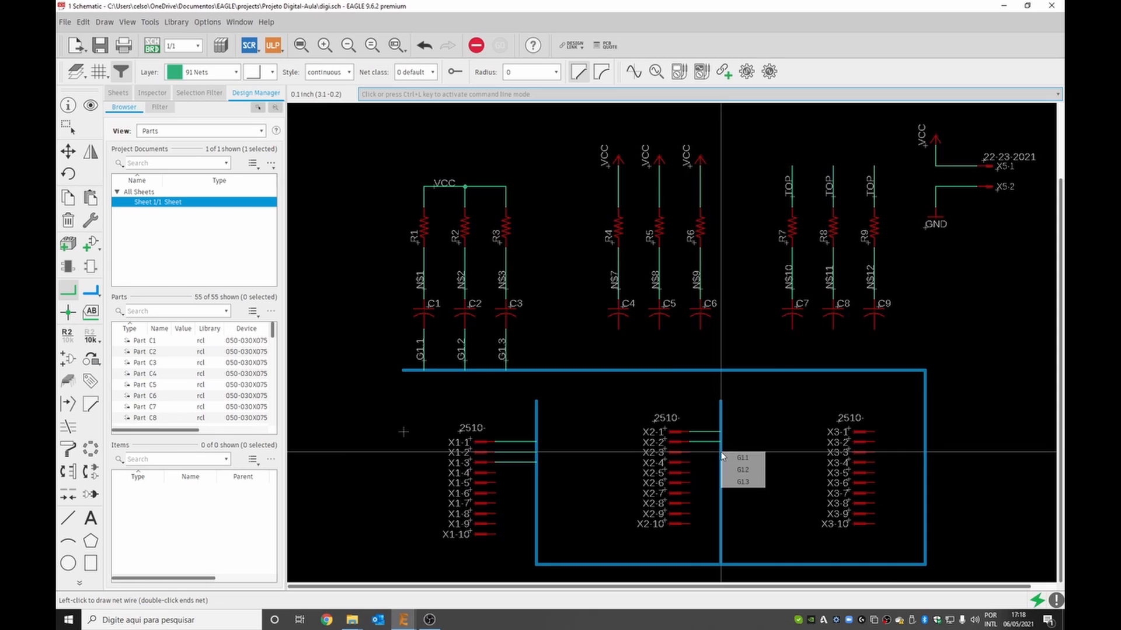
click(741, 482)
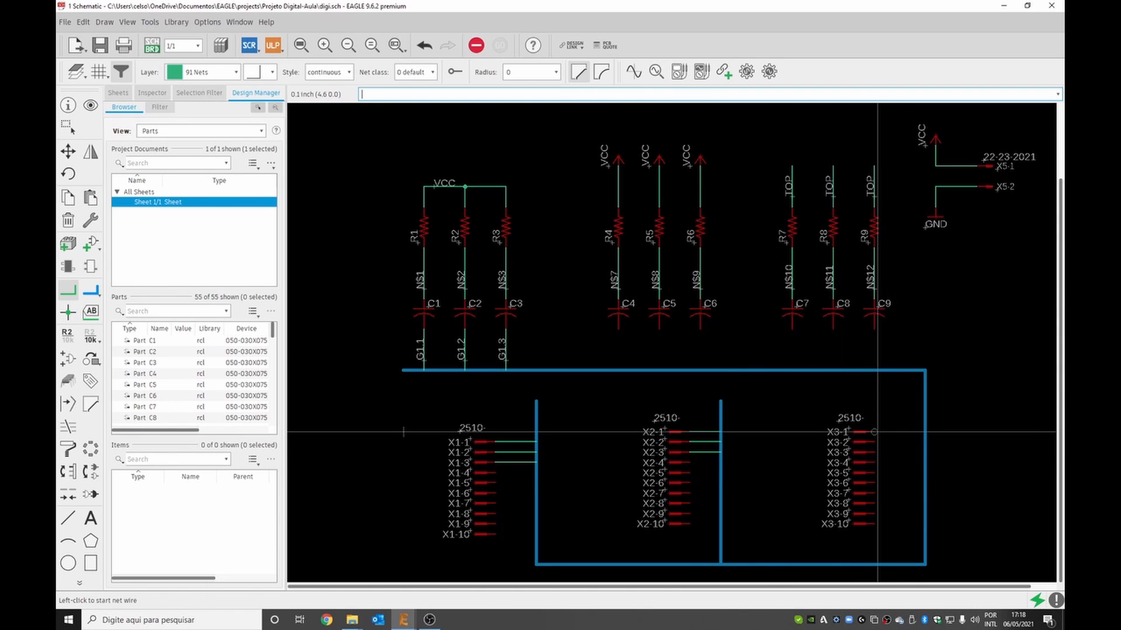
Connect pins X3-1, X3-2 and X3-3 to the outer vertical bus run as nets G1.1, G1.2 and G1.3
click(925, 432)
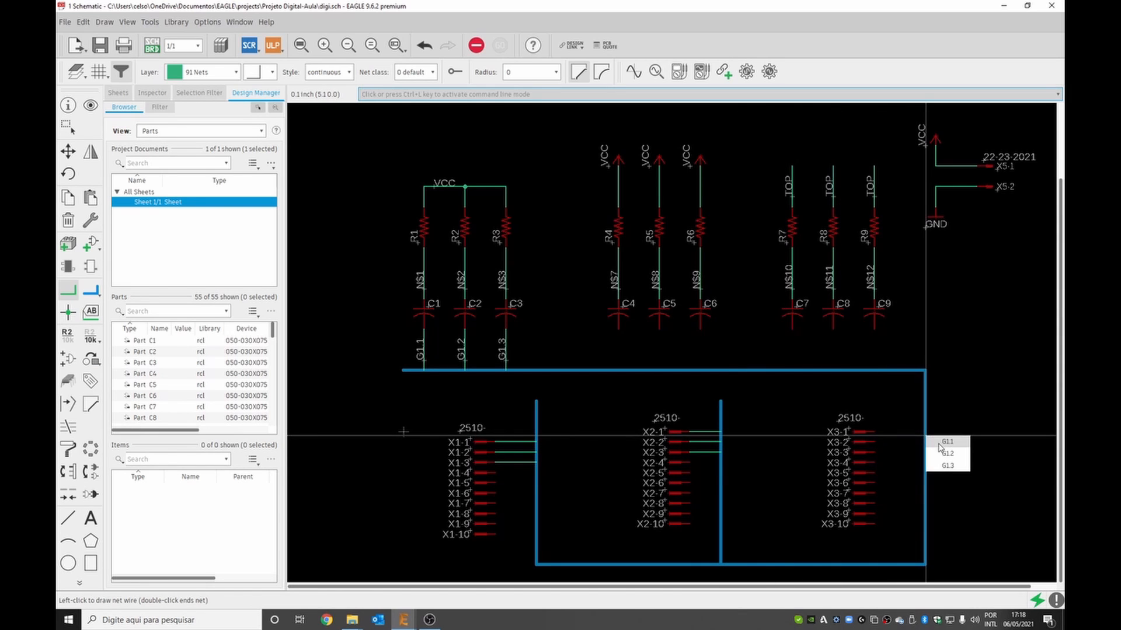
click(946, 439)
click(873, 442)
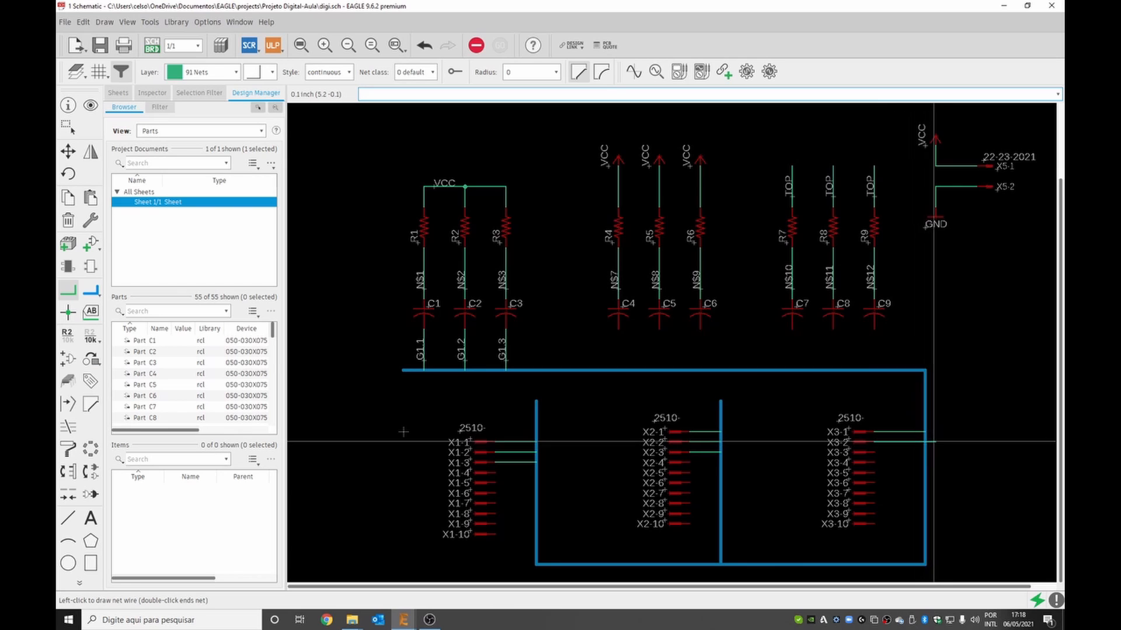
click(925, 443)
click(948, 461)
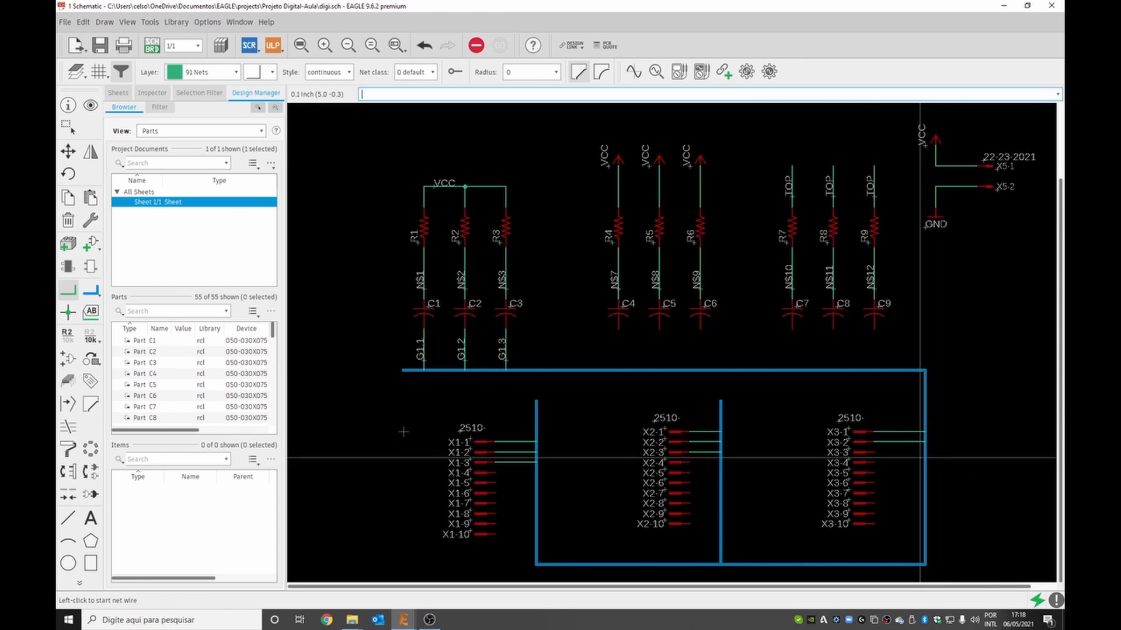
click(876, 451)
click(925, 451)
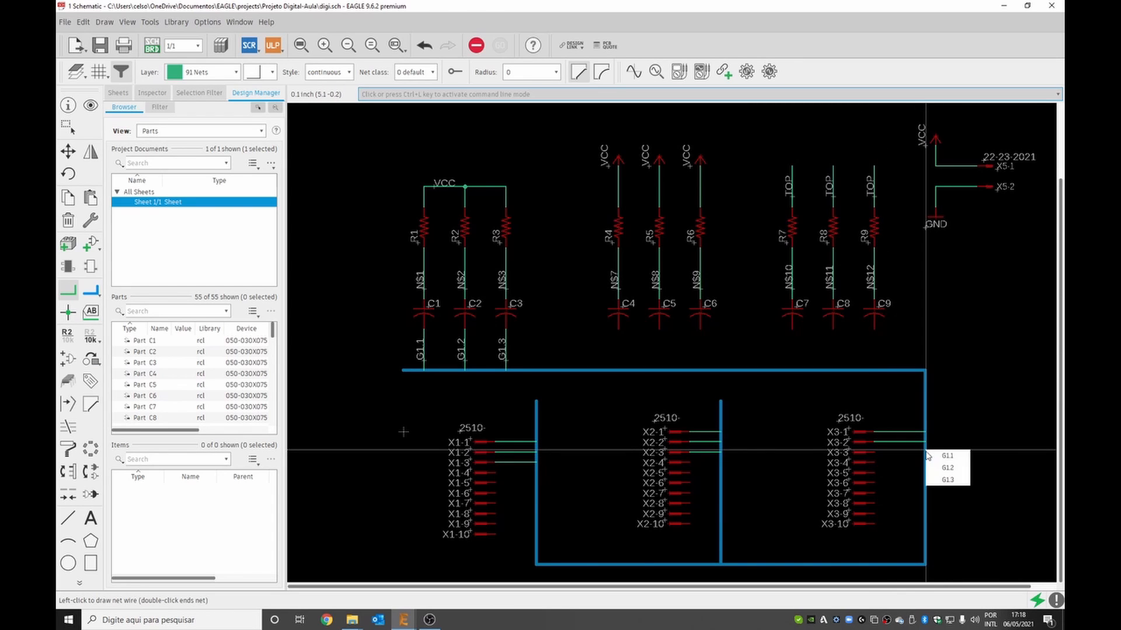
click(946, 479)
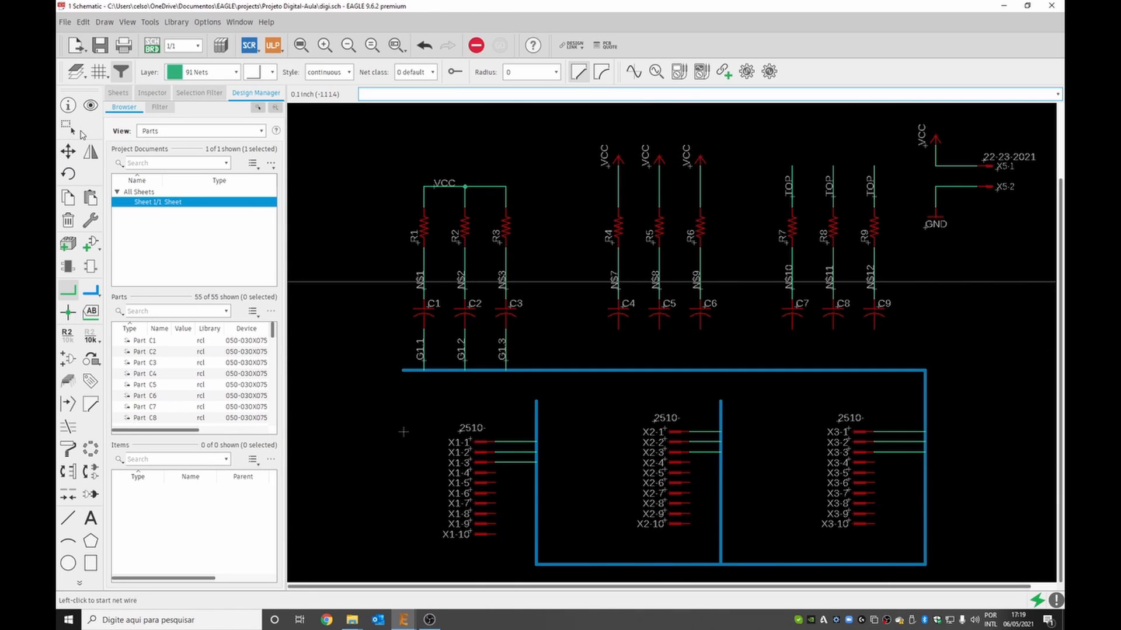
Move the outer vertical bus run closer to connector X3, shortening its three pin nets
click(71, 153)
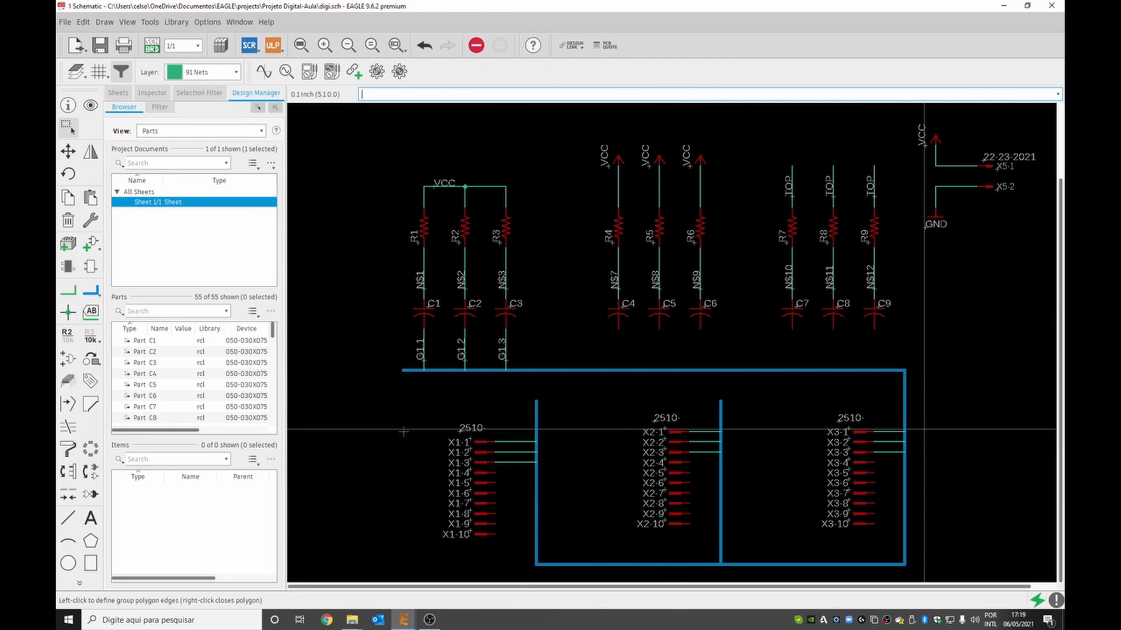
key(Escape)
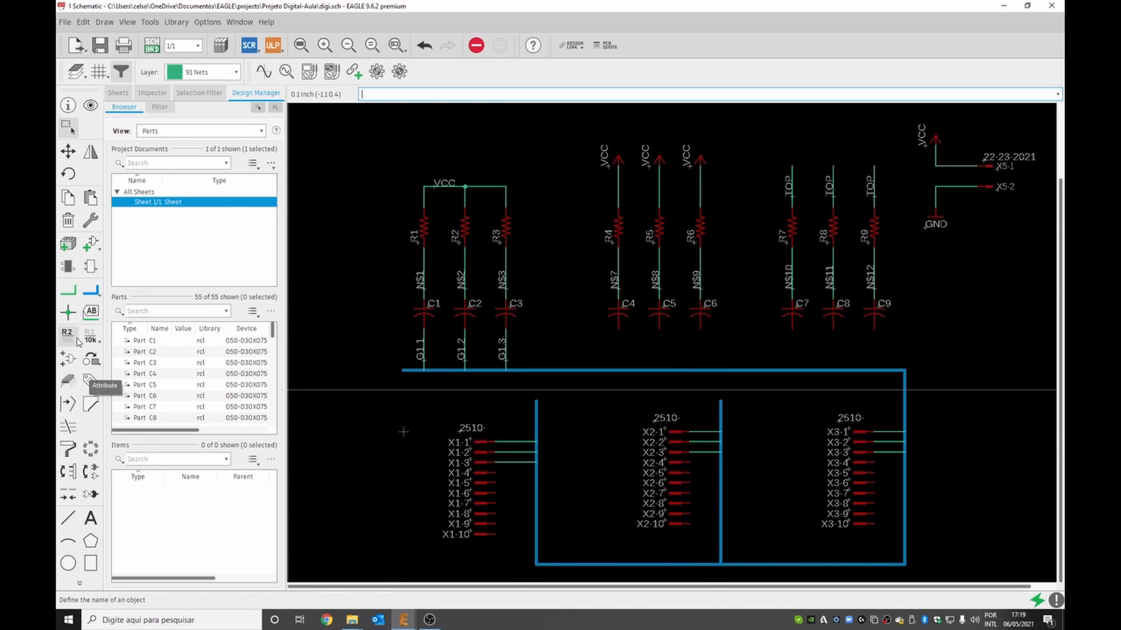
Place net labels G1.1, G1.2 and G1.3 on the first three pin nets of connectors X1 and X2
click(90, 311)
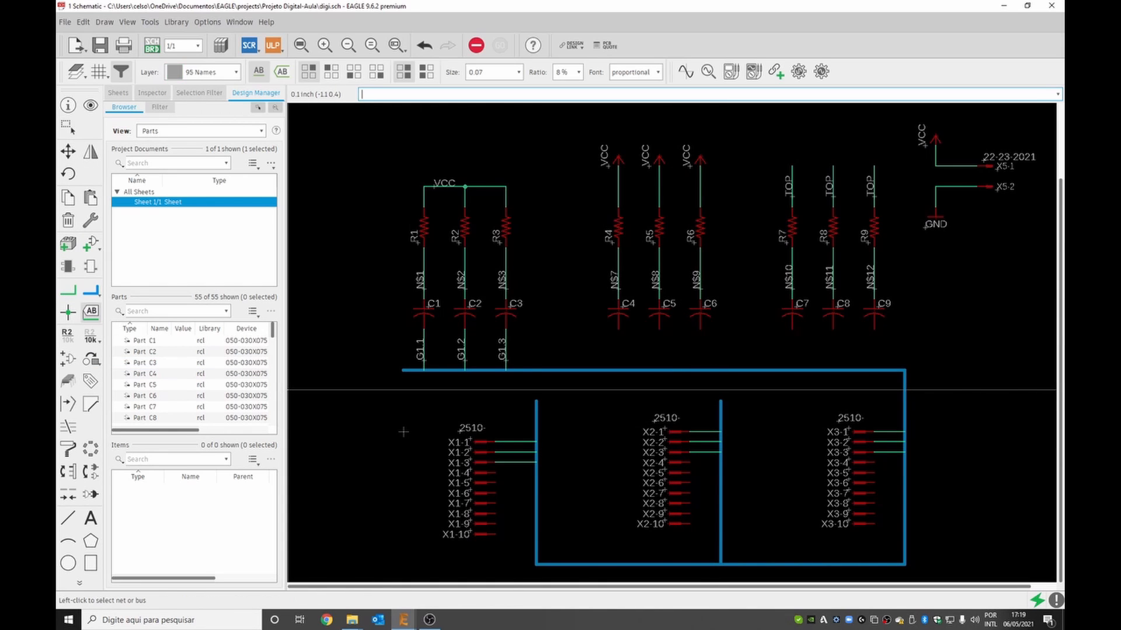
click(506, 452)
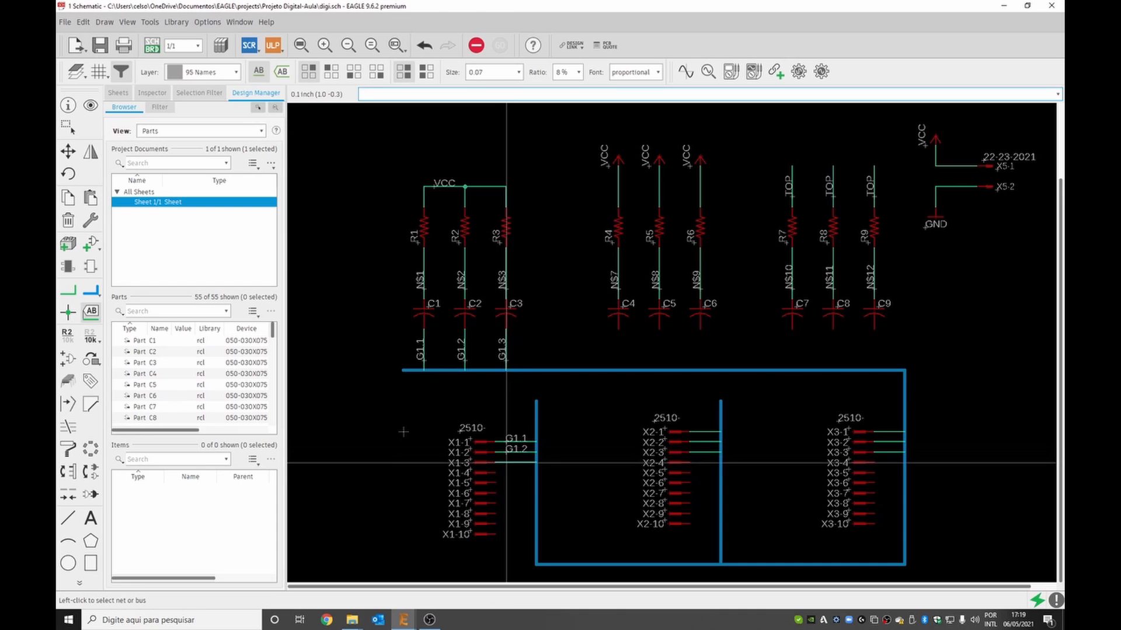
click(697, 433)
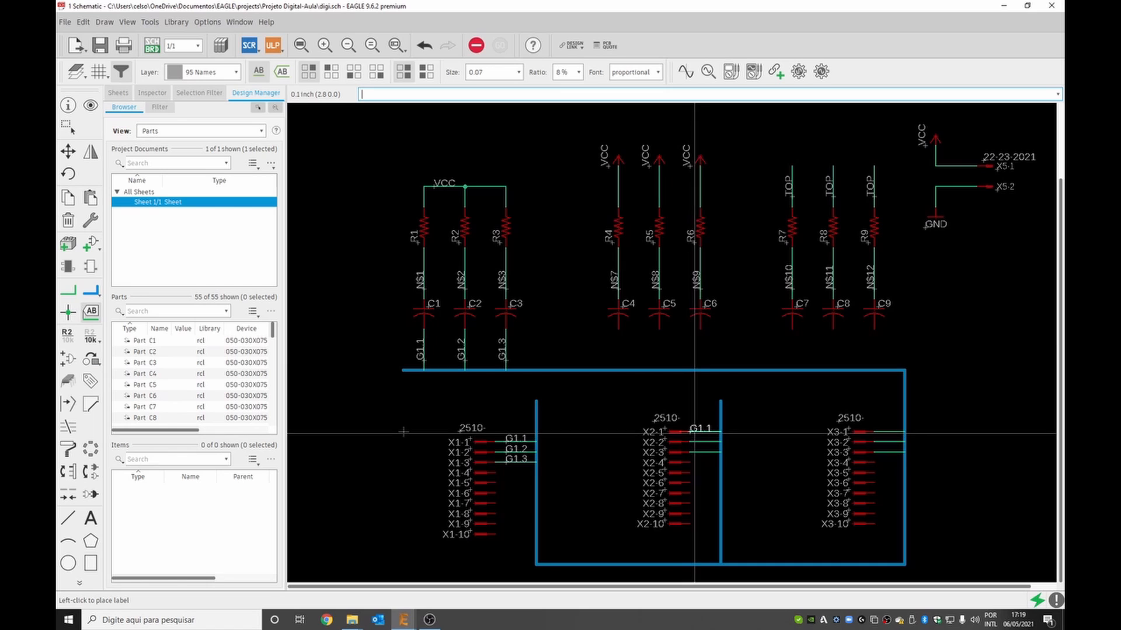
click(697, 433)
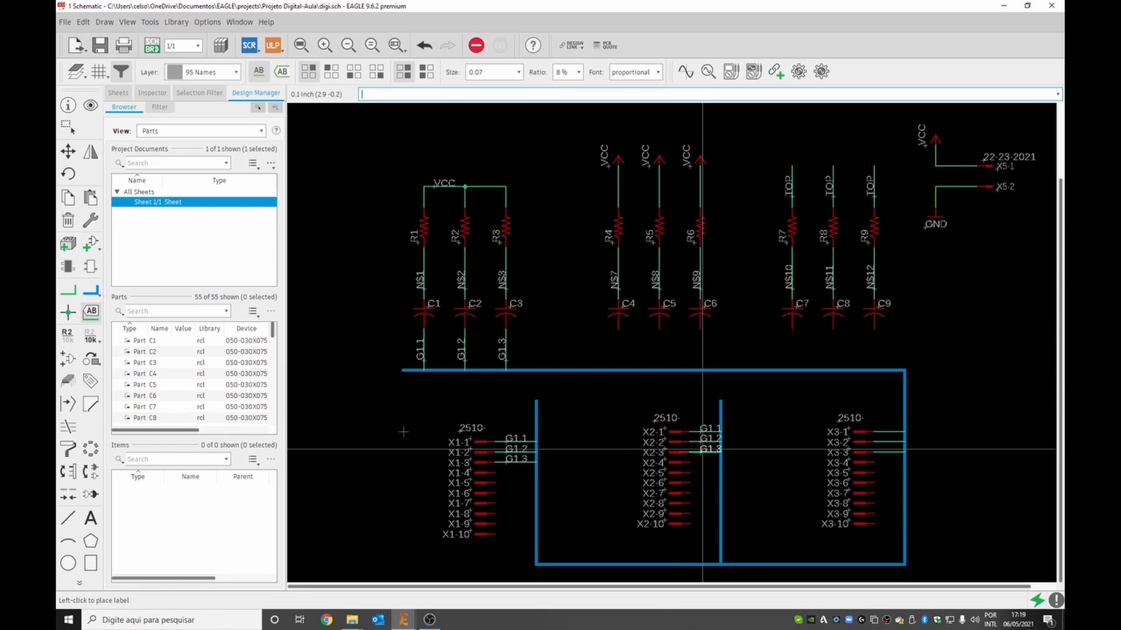
click(702, 449)
key(Escape)
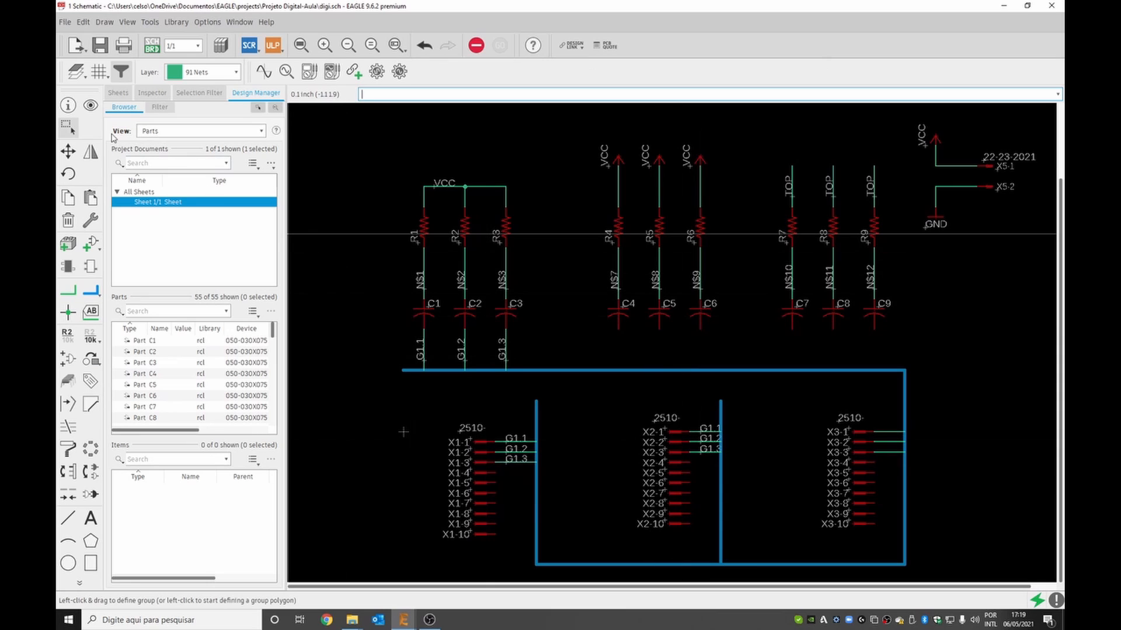
Move the vertical bus run beside X2 farther away from the connector, clear of its net labels
click(67, 151)
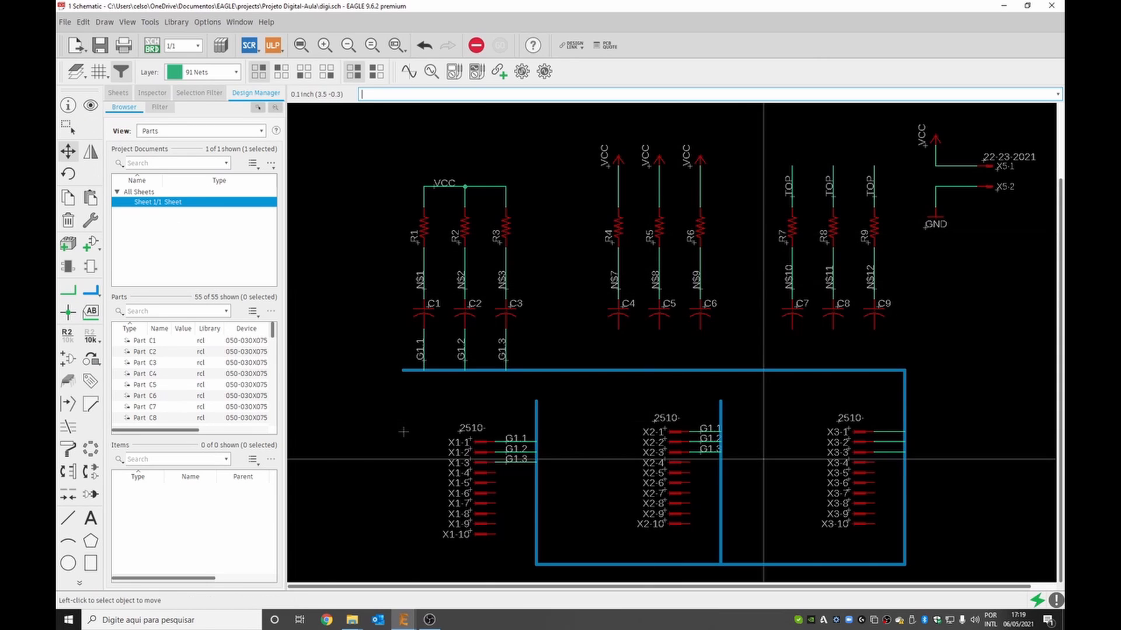
click(722, 475)
click(744, 475)
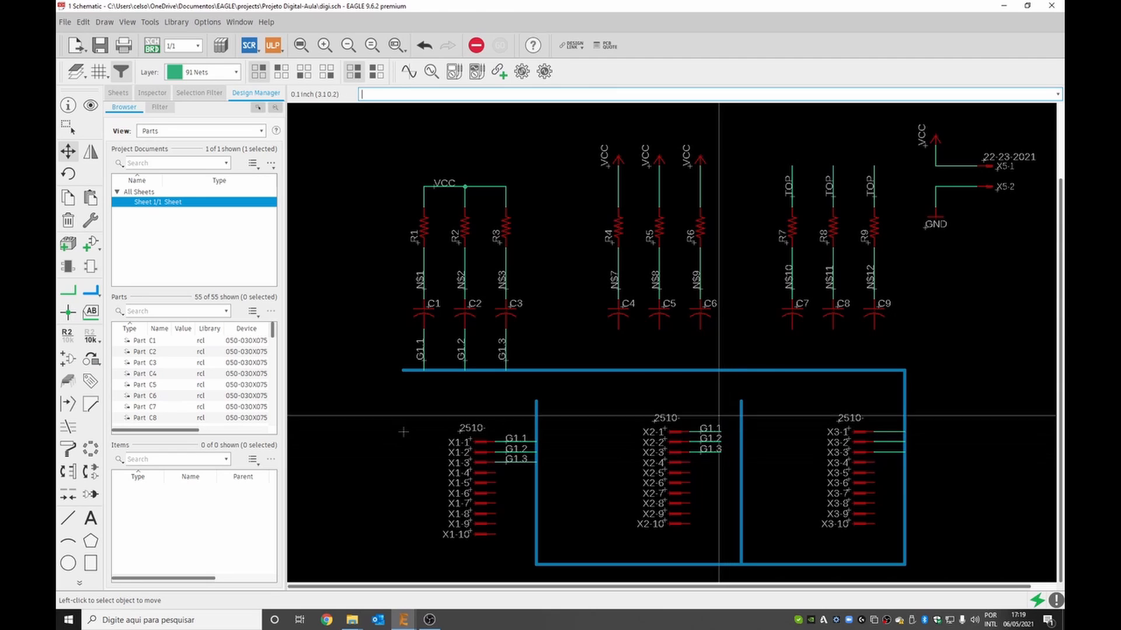
Label the three X3 pin nets G1.1, G1.2 and G1.3 and move the outer vertical bus run farther from X3
click(92, 312)
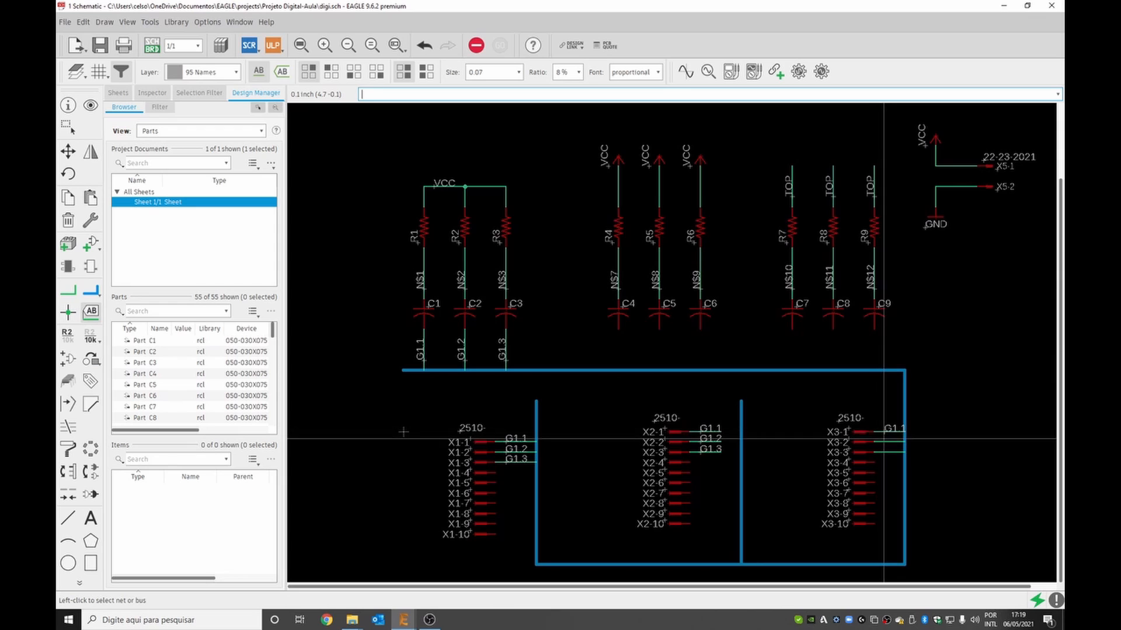
click(883, 443)
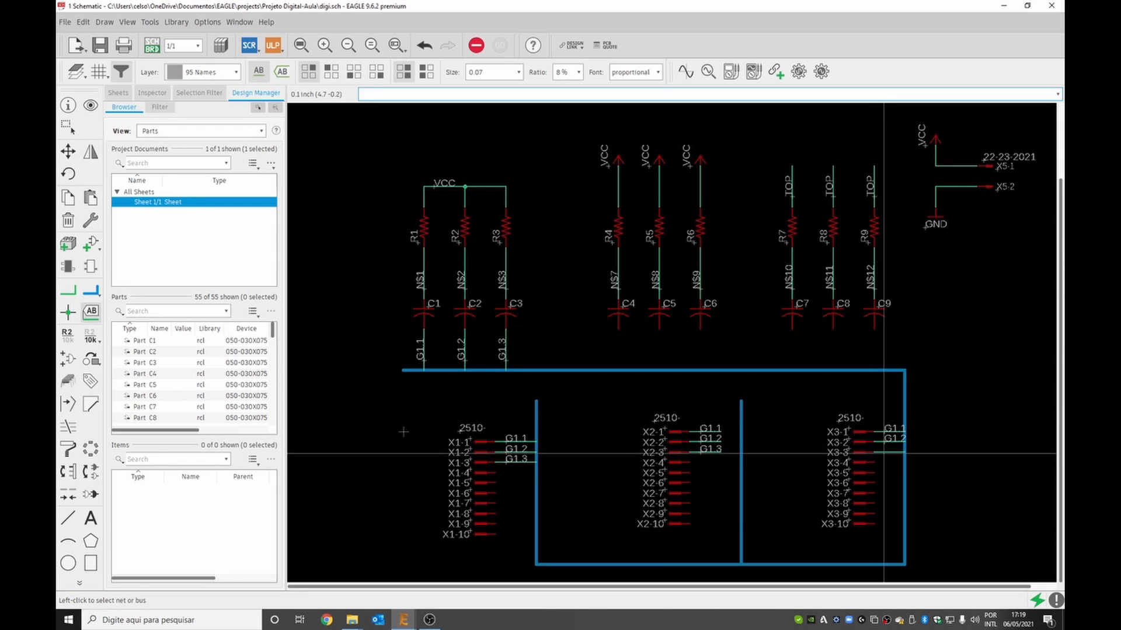
key(Escape)
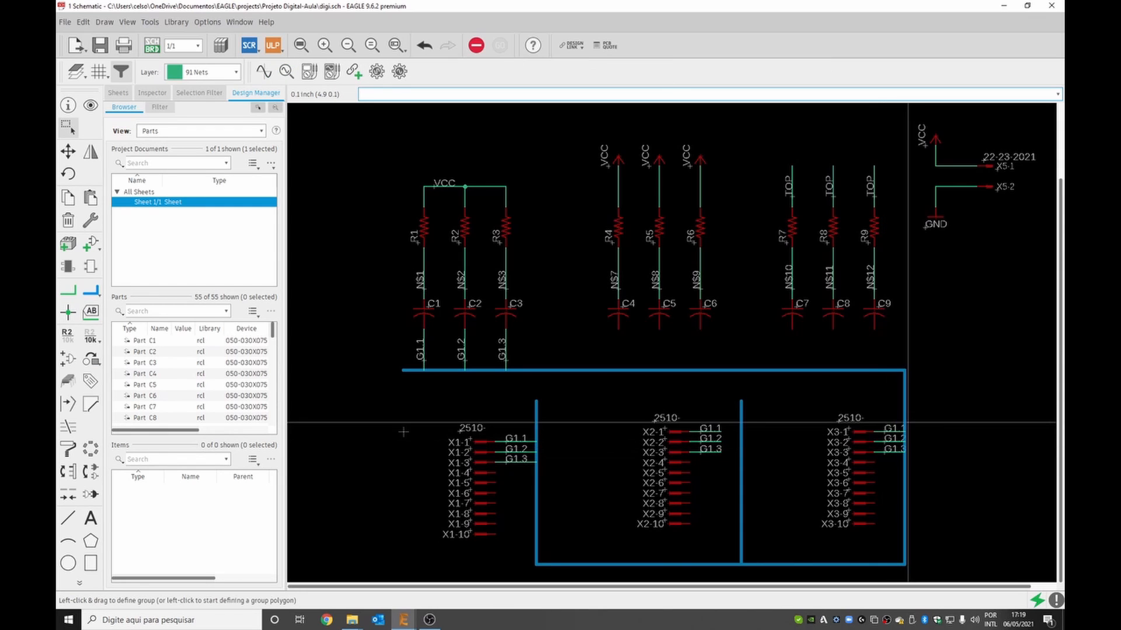
drag(904, 410, 922, 410)
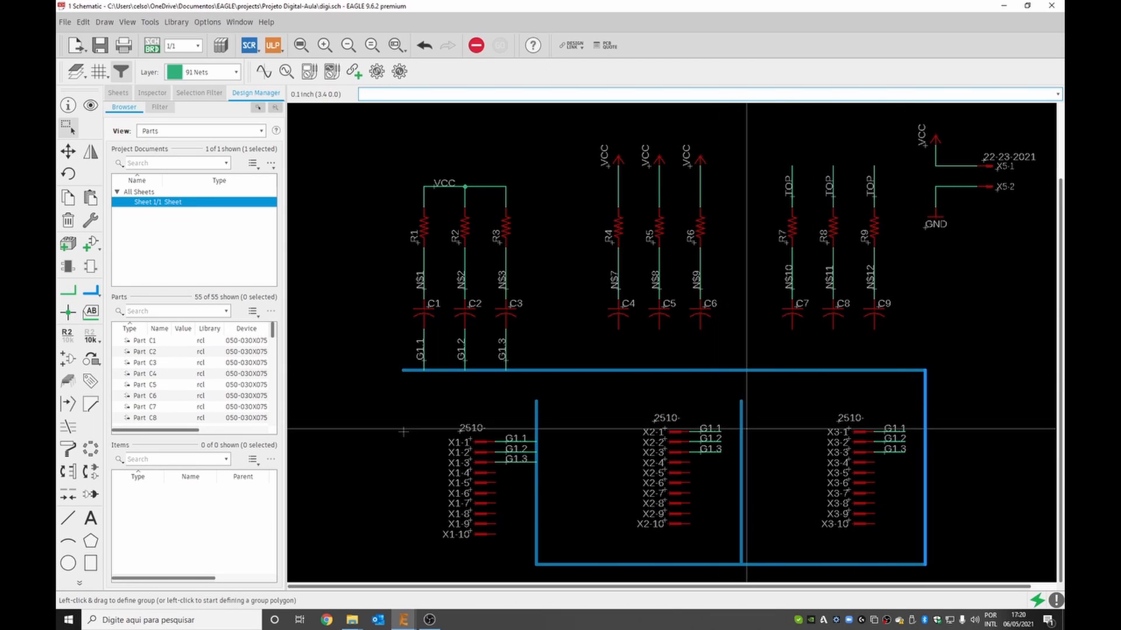
Extend the G1.1, G1.2 and G1.3 nets of connectors X2 and X3 to reach their adjacent vertical bus runs
click(68, 292)
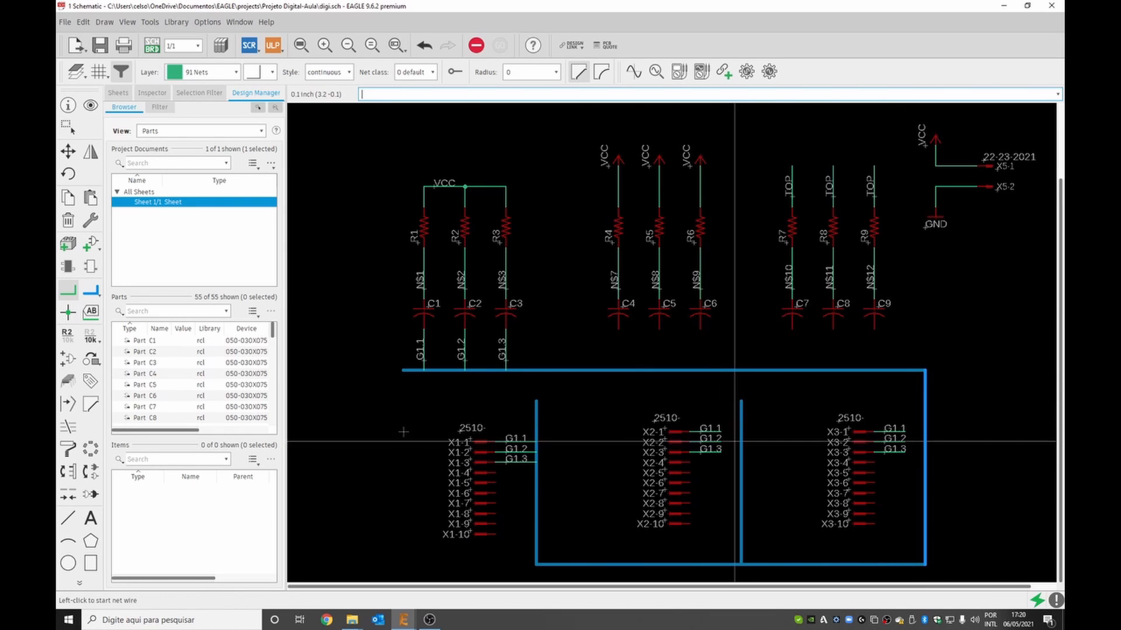
click(720, 432)
click(740, 432)
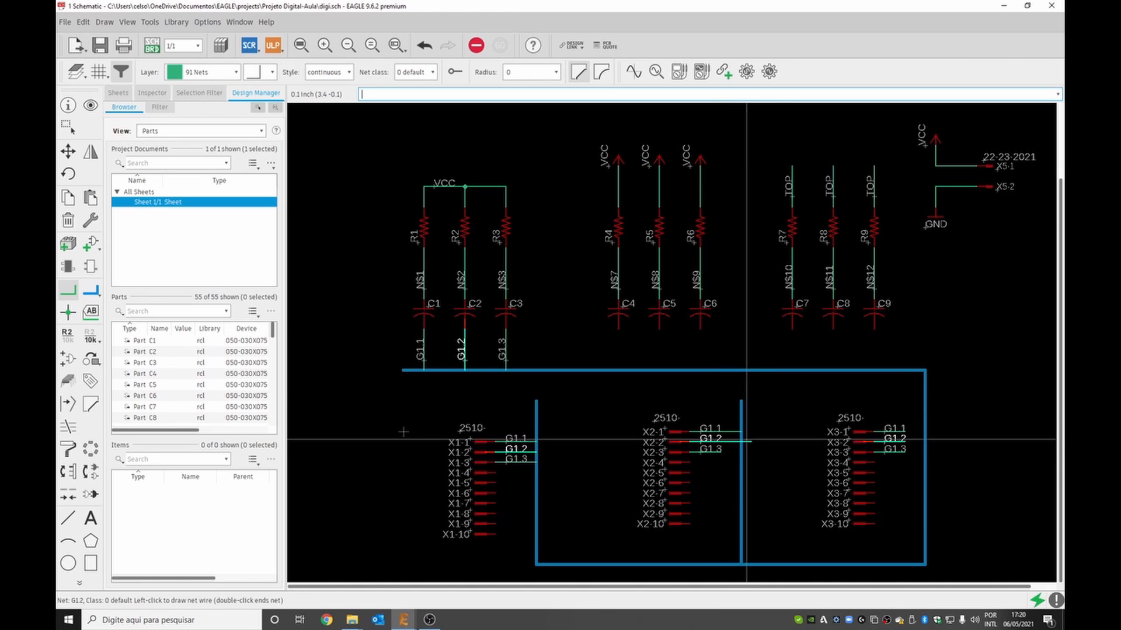
click(740, 442)
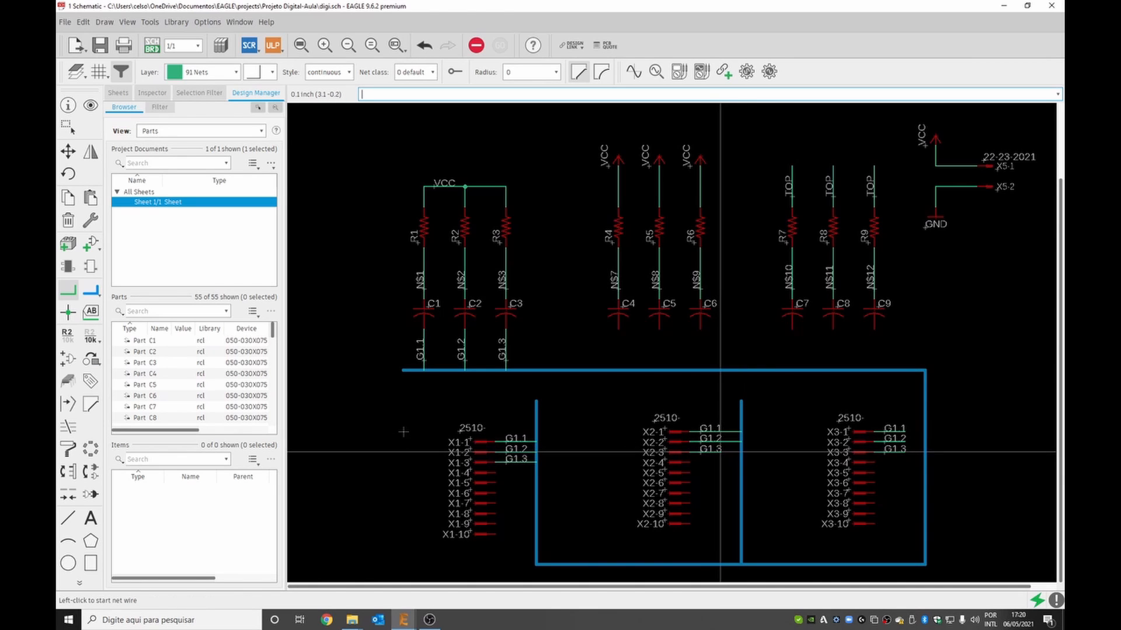
click(719, 452)
click(740, 450)
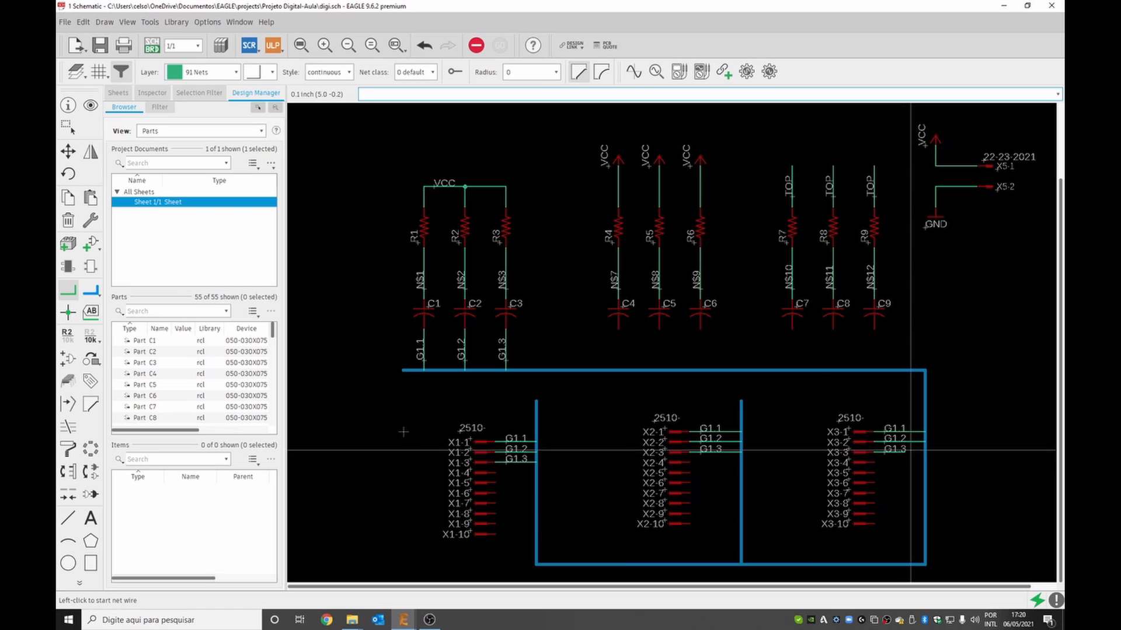
click(924, 453)
key(Escape)
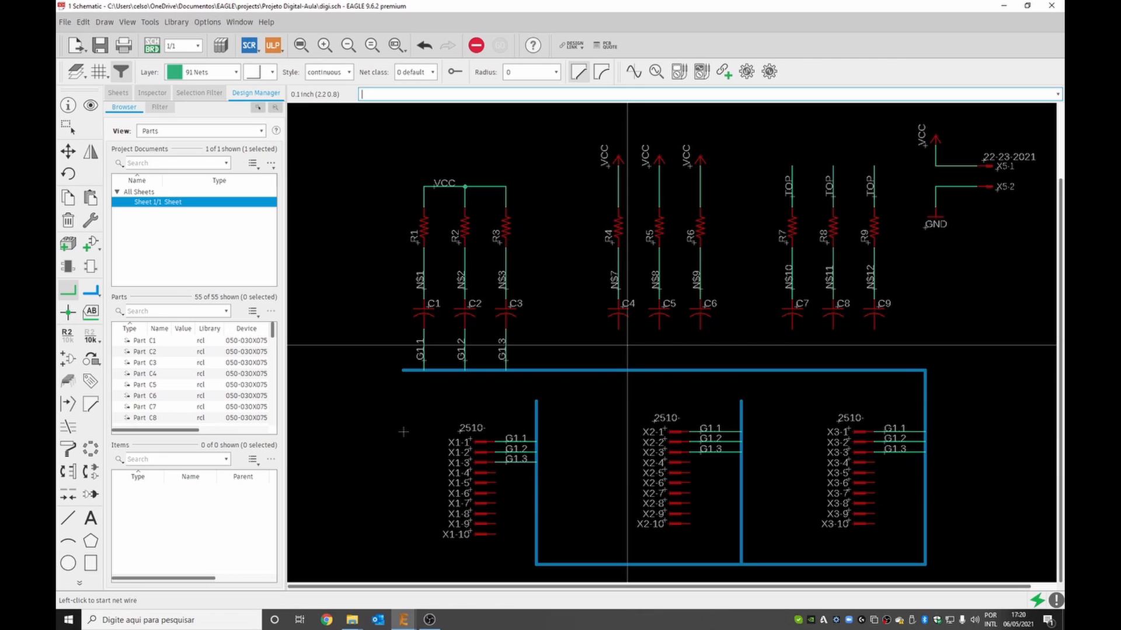
Draw short vertical net stubs down from the lower pins of capacitors C4, C5 and C6, ending above the bus
click(621, 370)
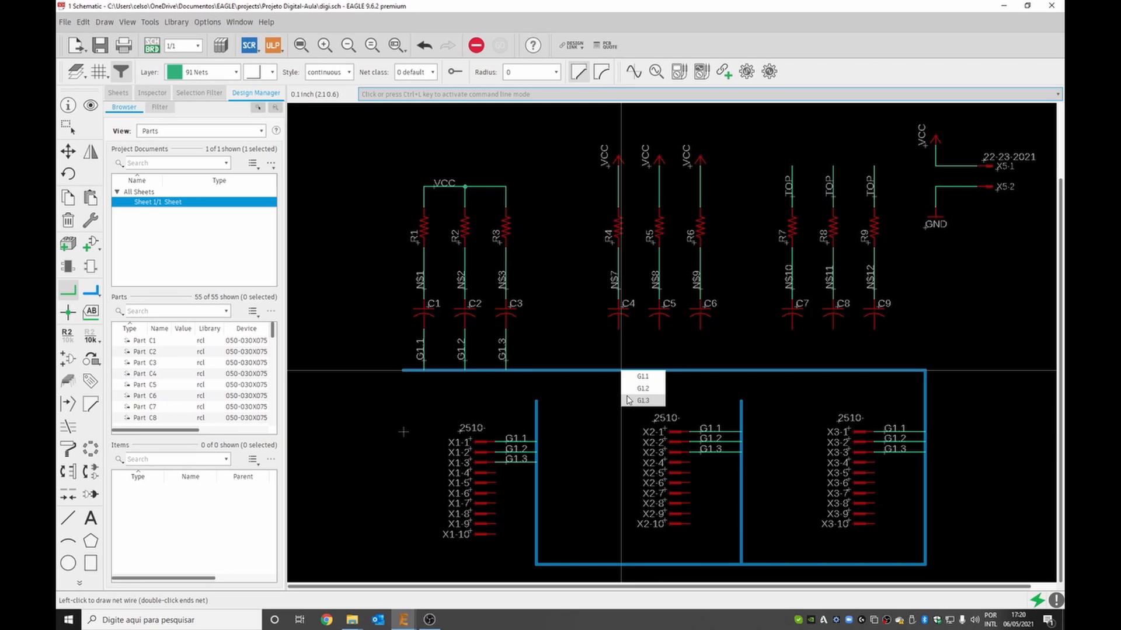
click(623, 170)
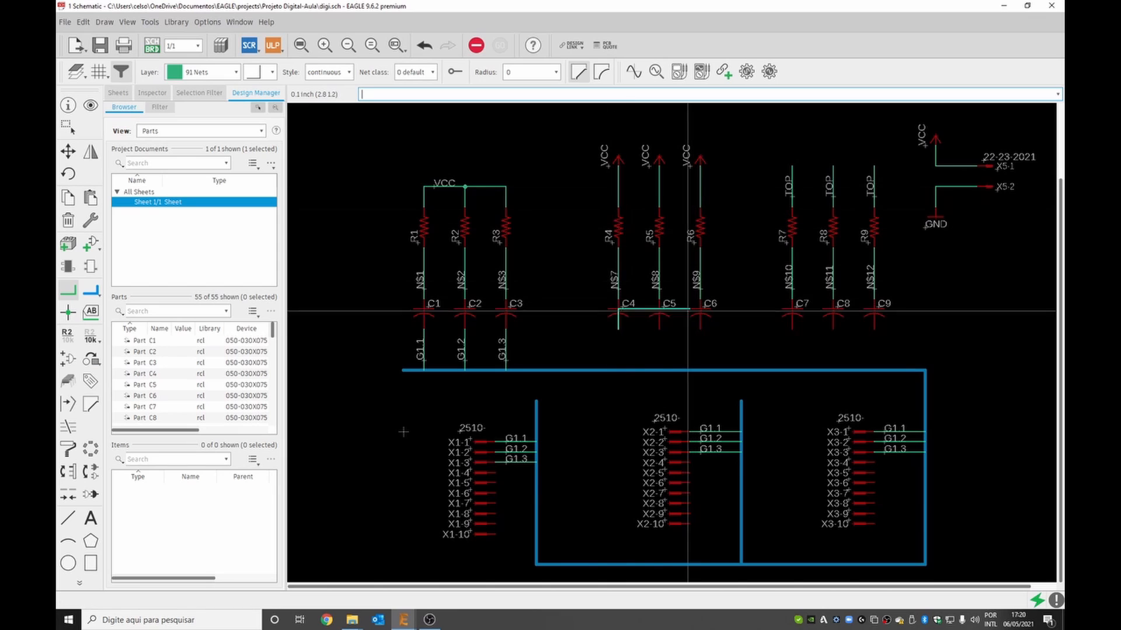
click(618, 349)
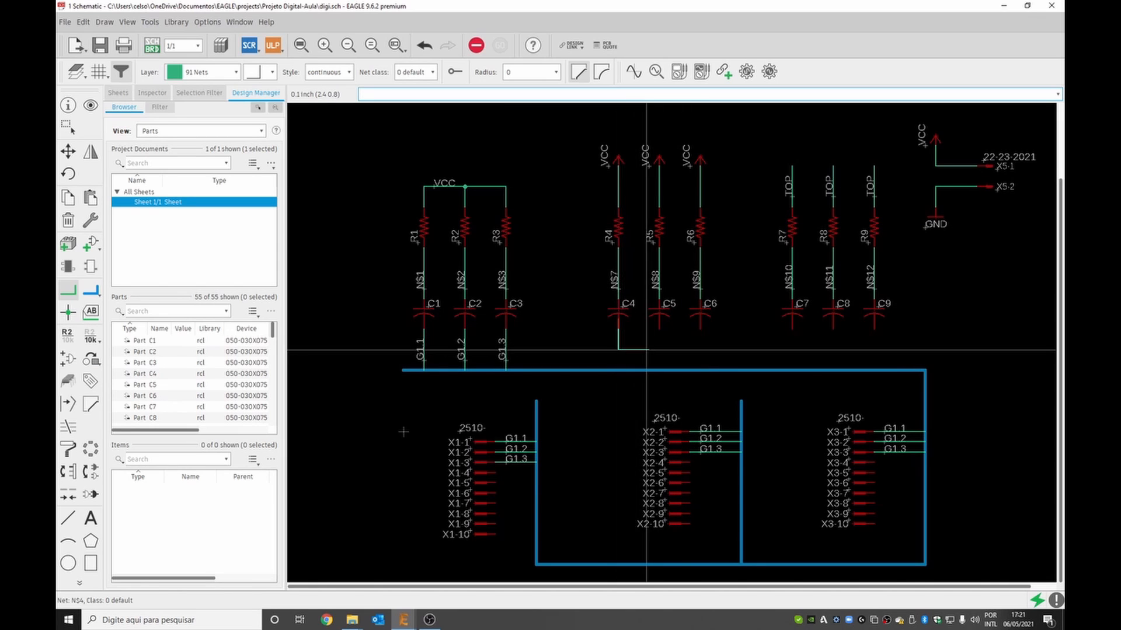
key(Escape)
click(659, 330)
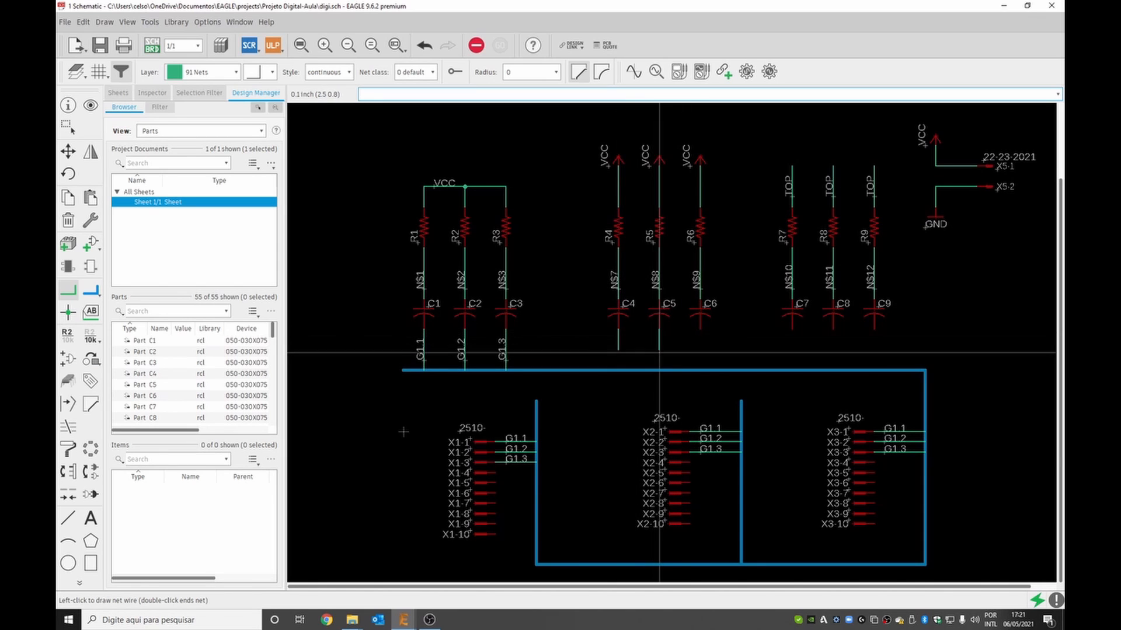
click(660, 350)
key(Escape)
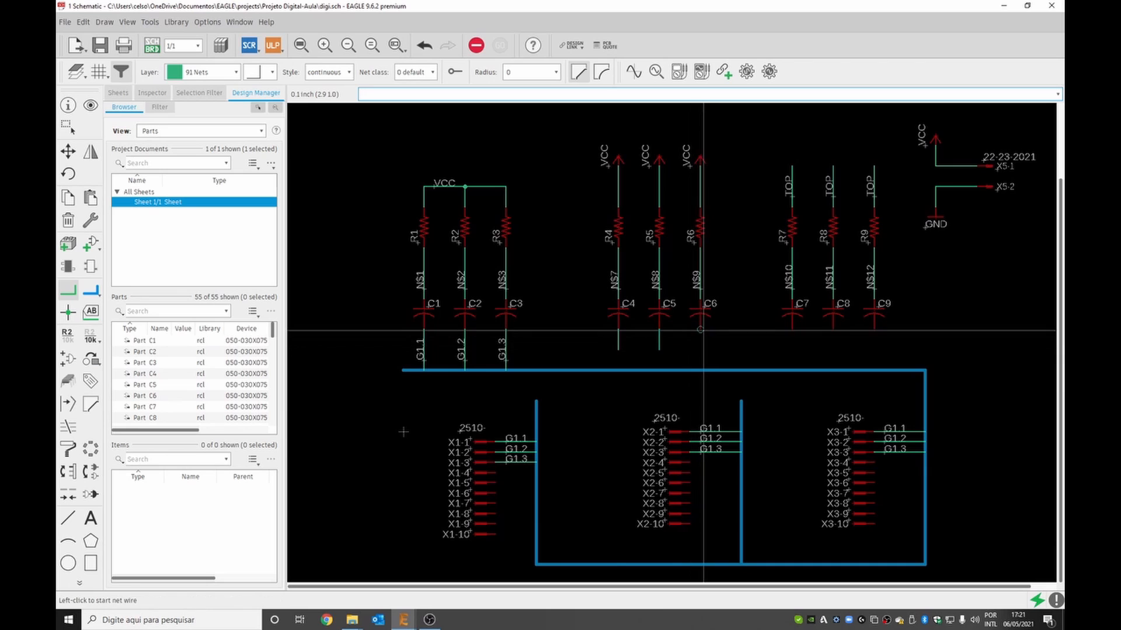
click(701, 330)
click(700, 351)
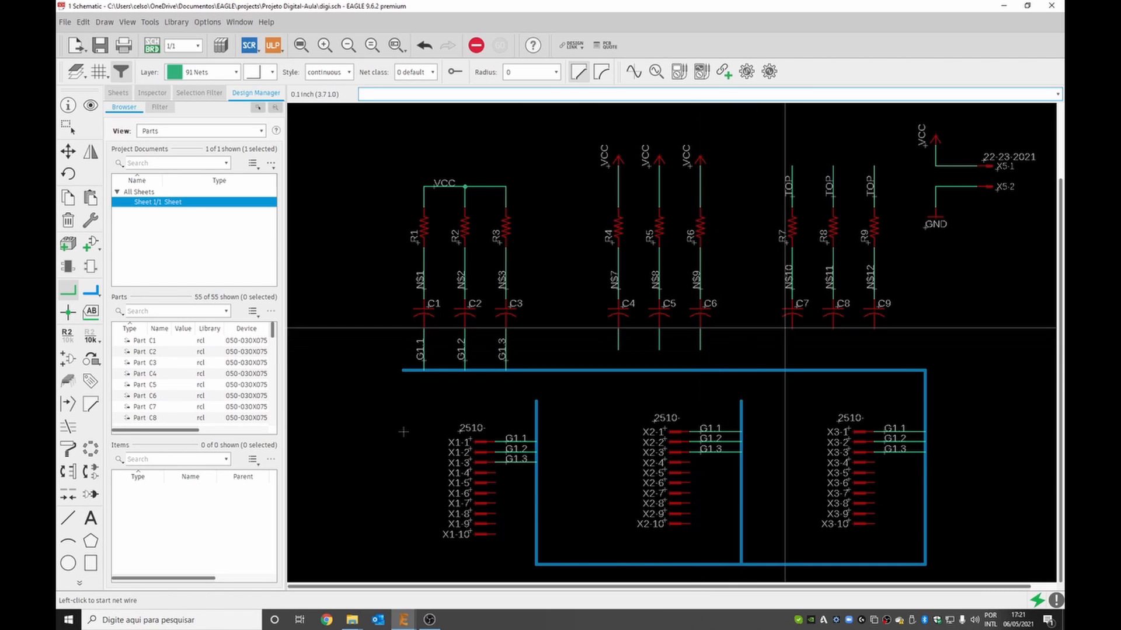
key(Escape)
Draw matching short vertical net stubs down from the lower pins of capacitors C7, C8 and C9
click(791, 350)
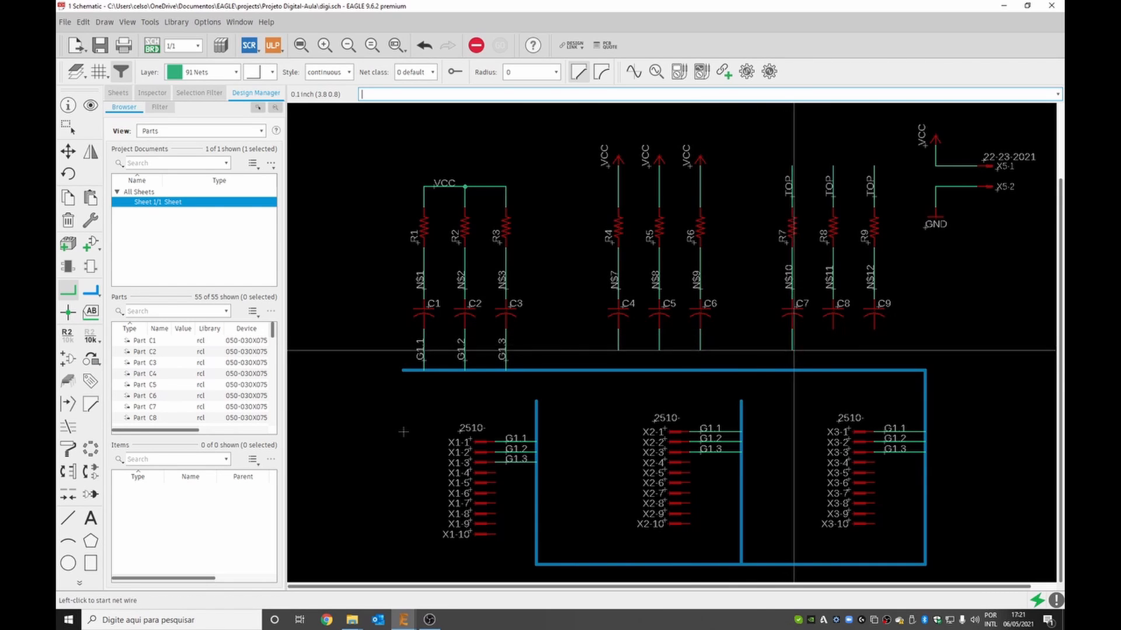
key(Escape)
click(833, 330)
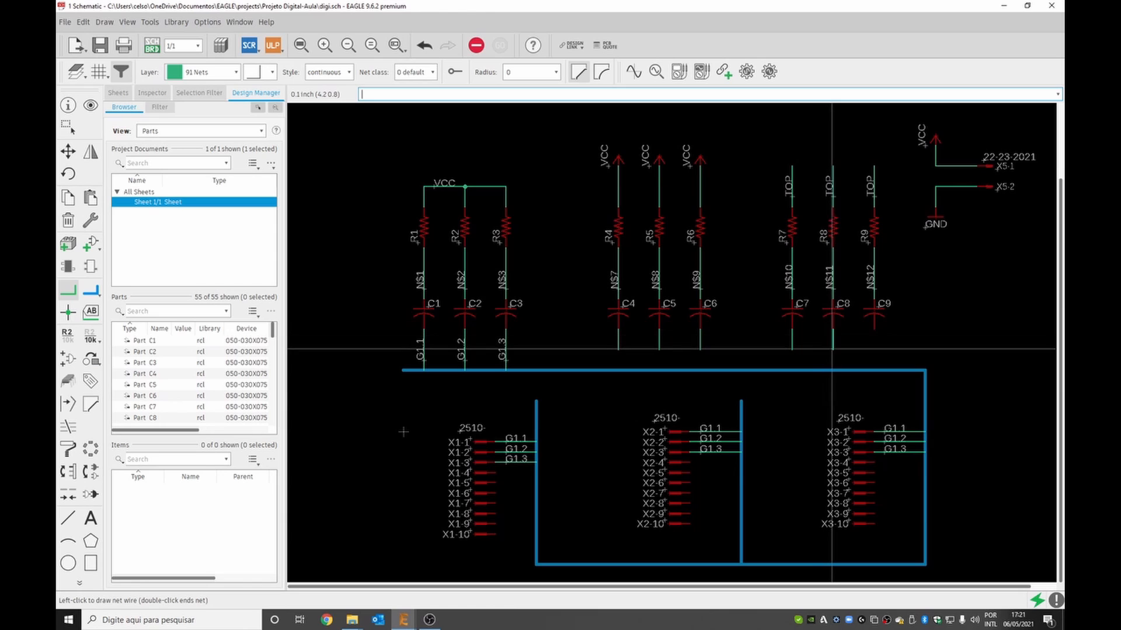
click(833, 350)
key(Escape)
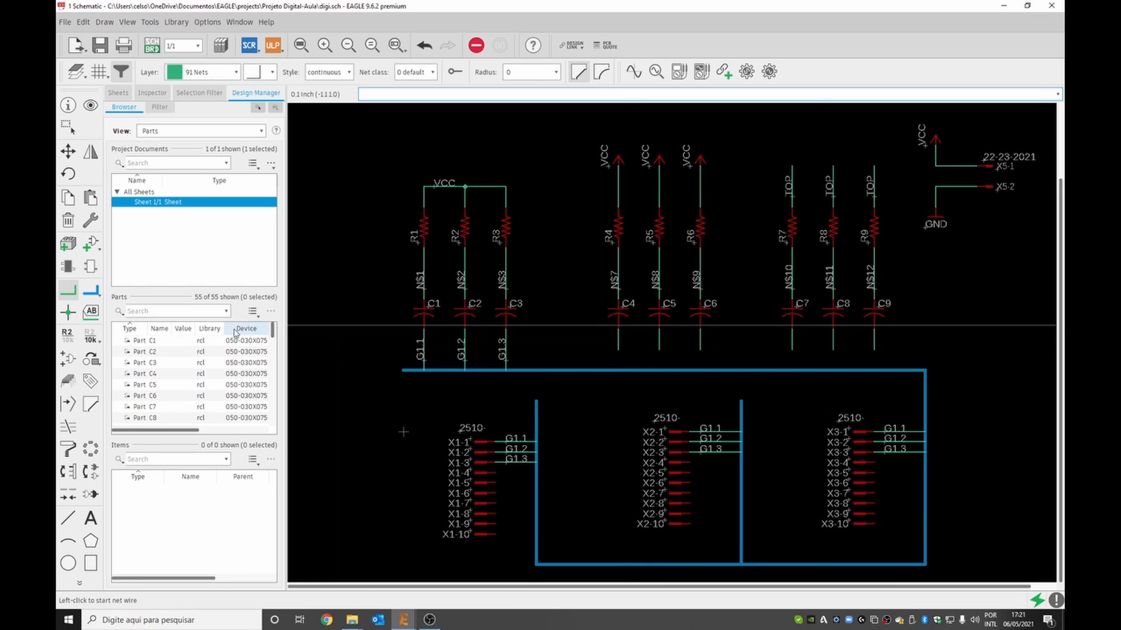
Name the net stubs below C4, C5 and C6 as G2.1, G2.3 and G2.4, placing a label beside each
click(68, 338)
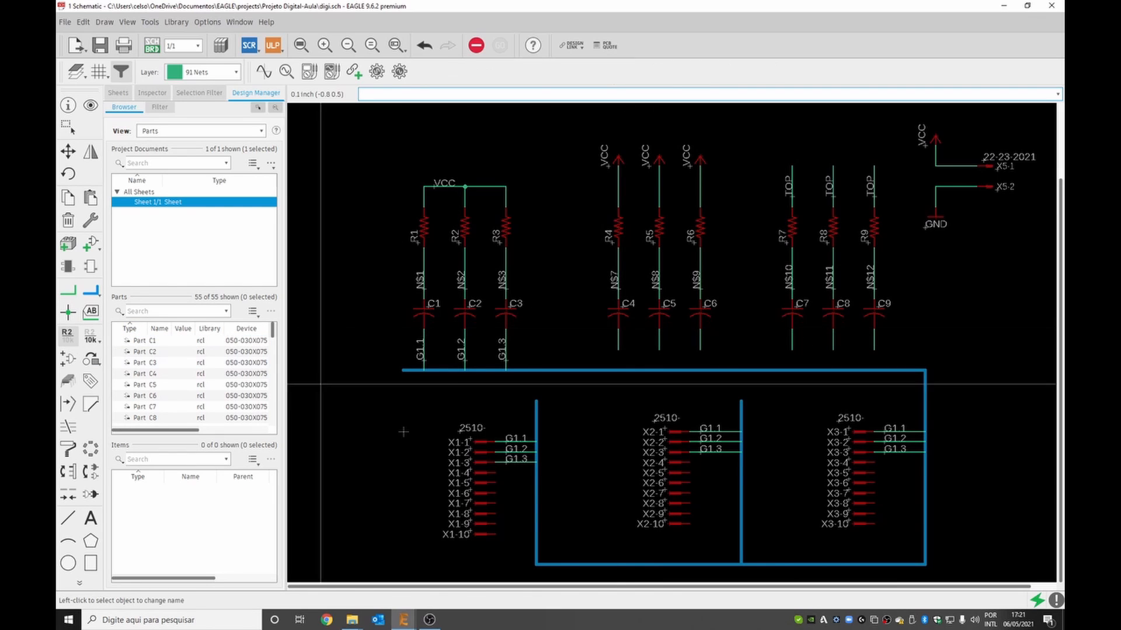
click(618, 351)
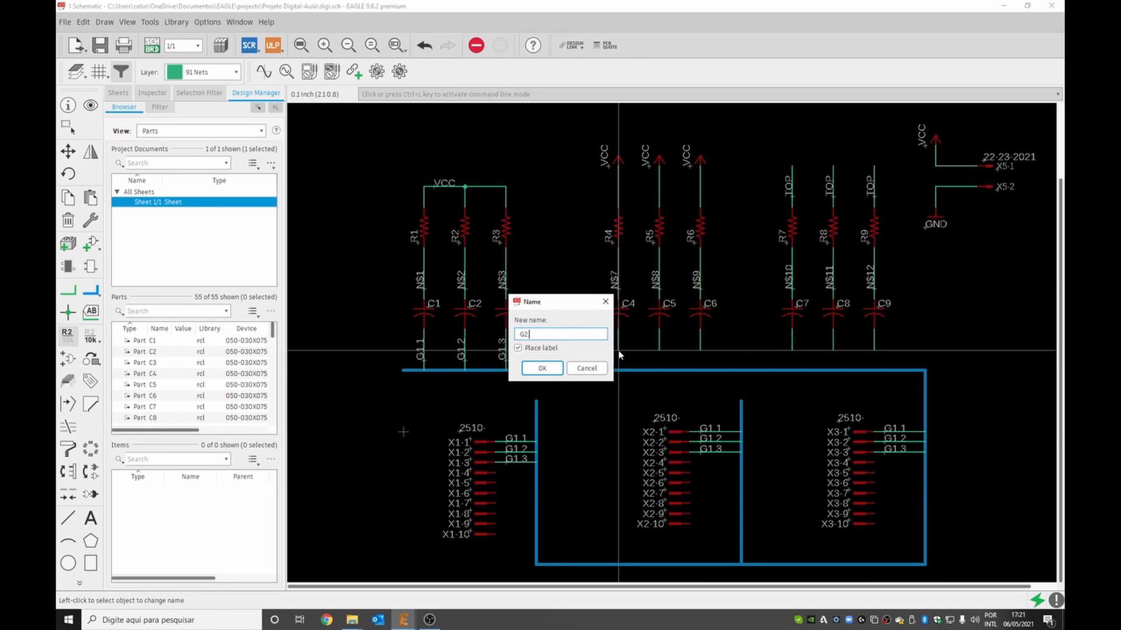
click(542, 367)
click(660, 350)
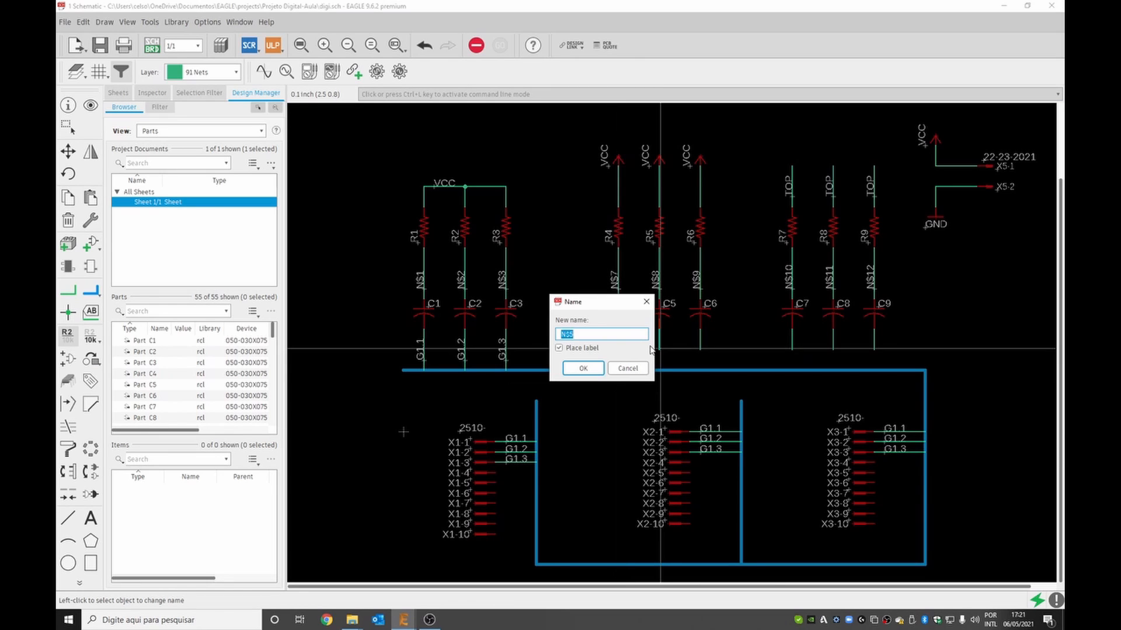
key(Return)
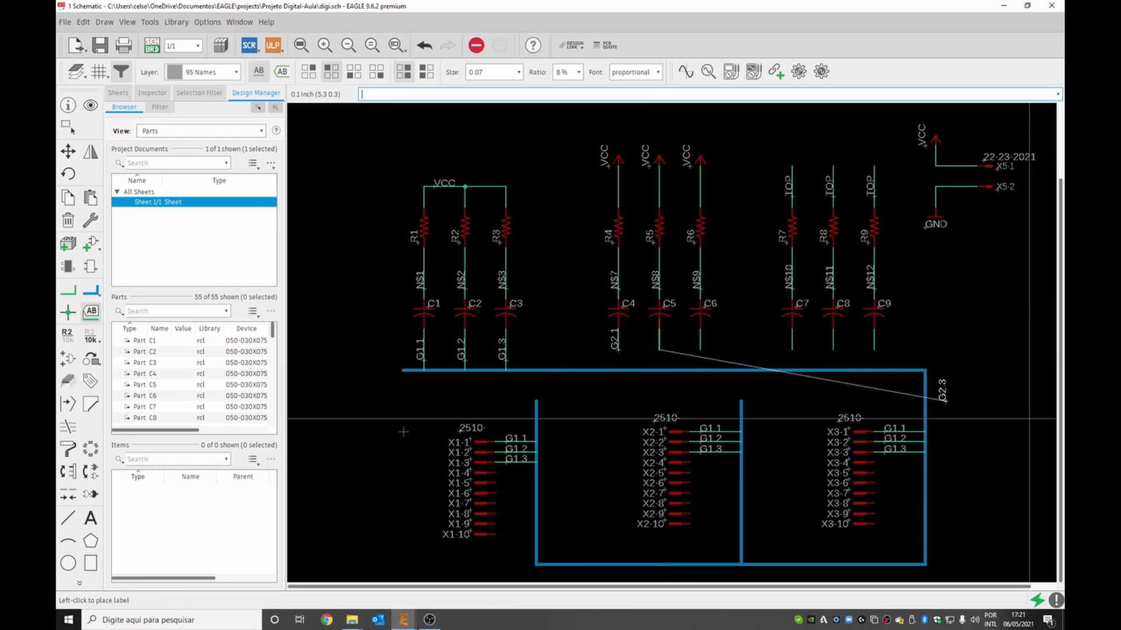
click(655, 359)
click(701, 350)
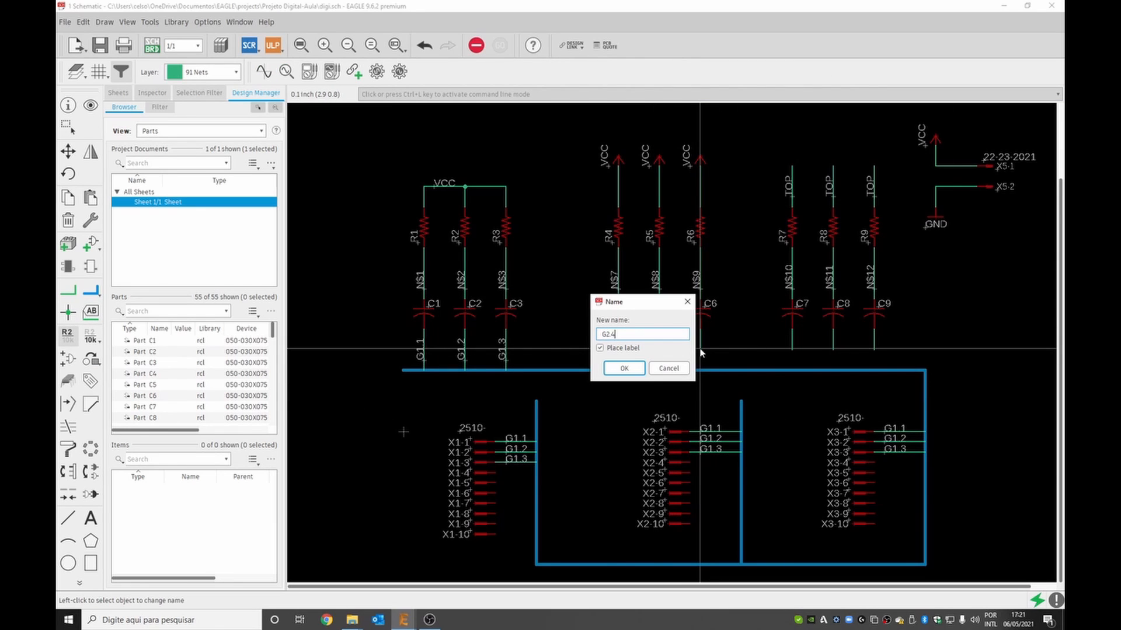
click(633, 371)
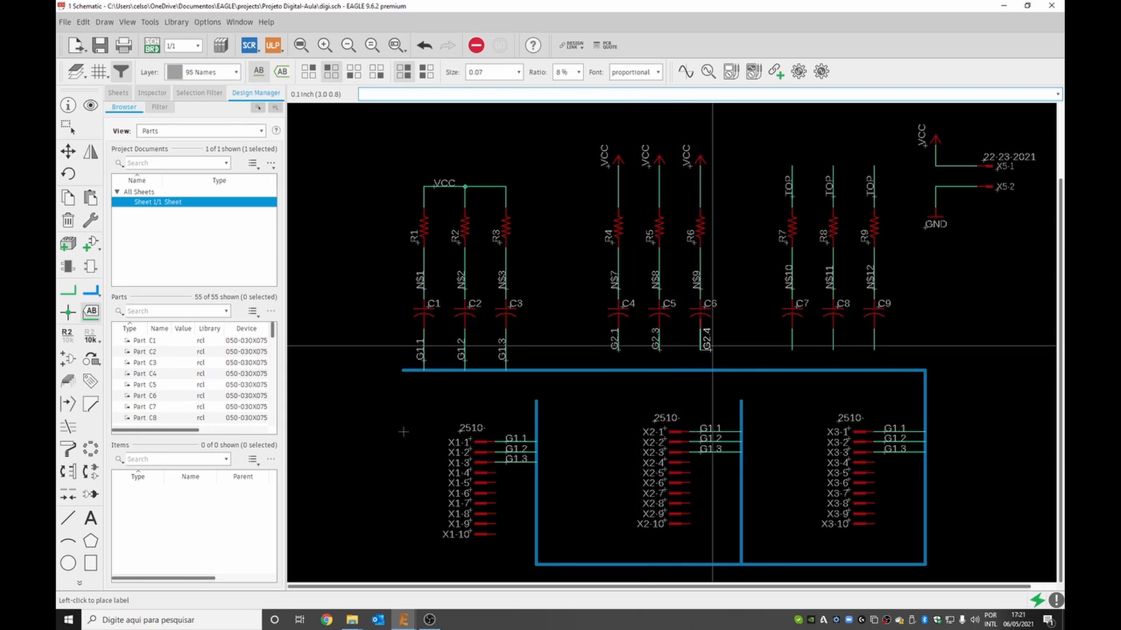
click(702, 346)
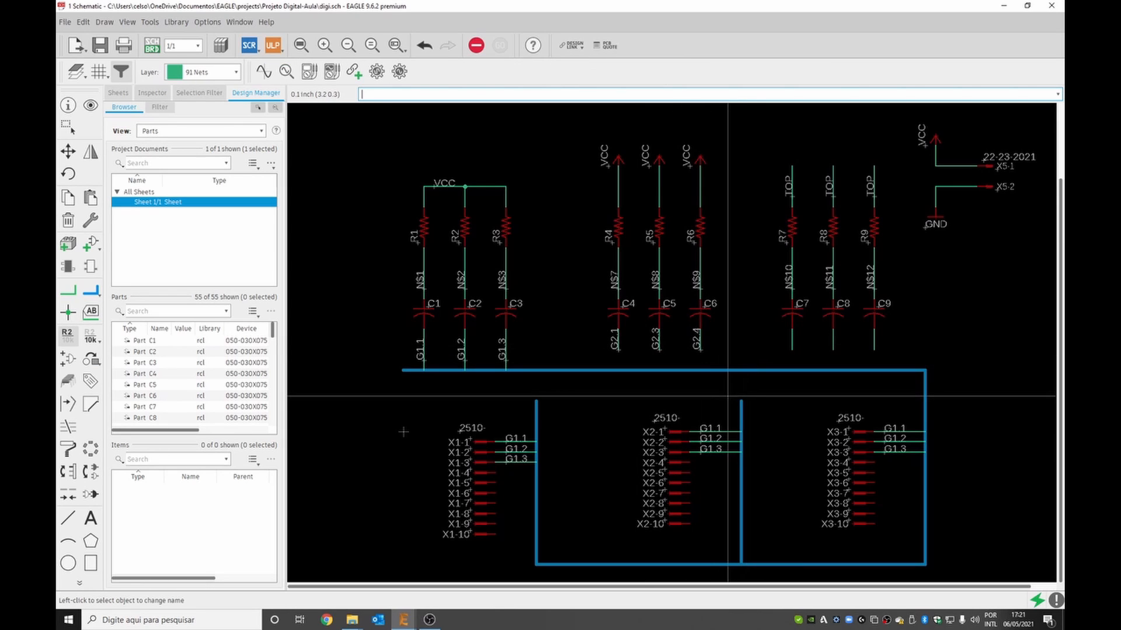
key(Escape)
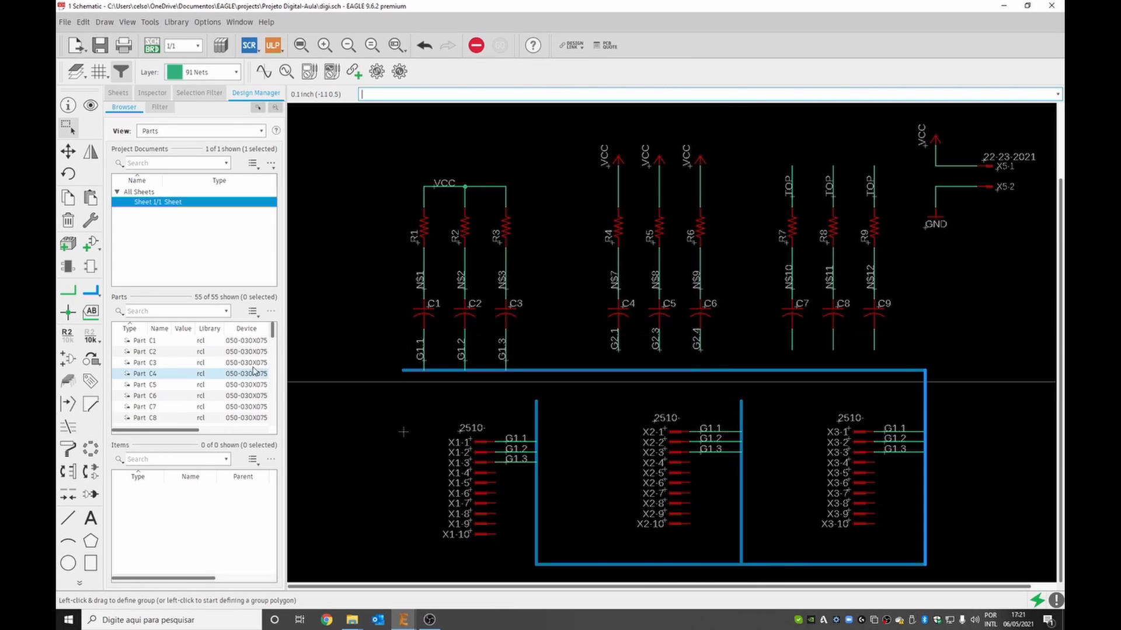
Add the nets G2.1, G2.3 and G2.4 to the bus's included nets and check the bus properties
click(68, 106)
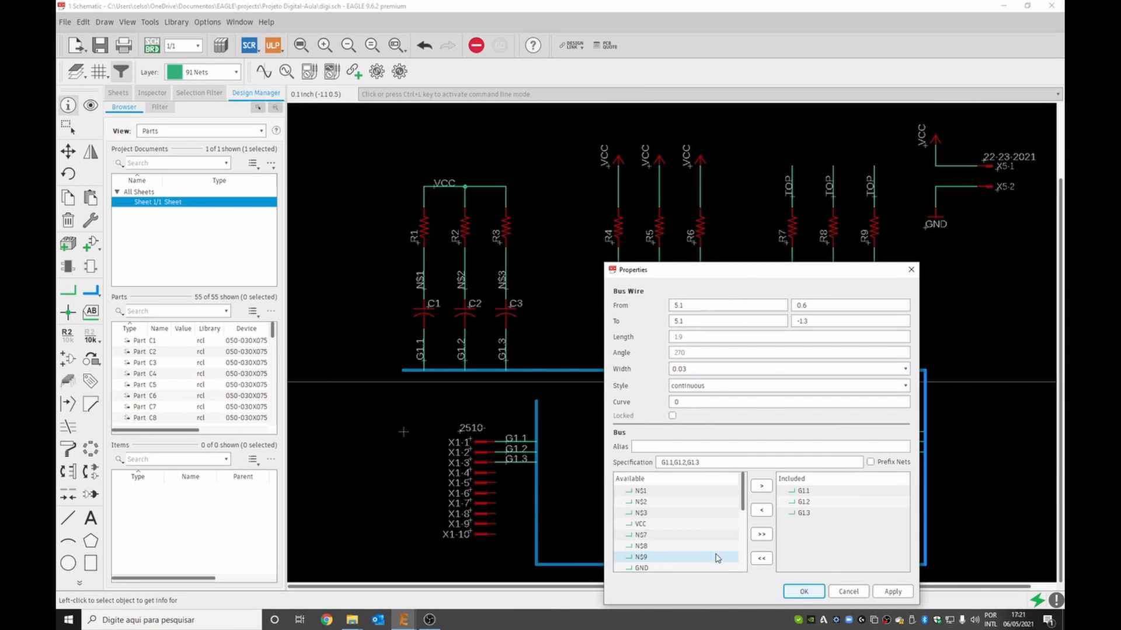
scroll(711, 529, down, 1)
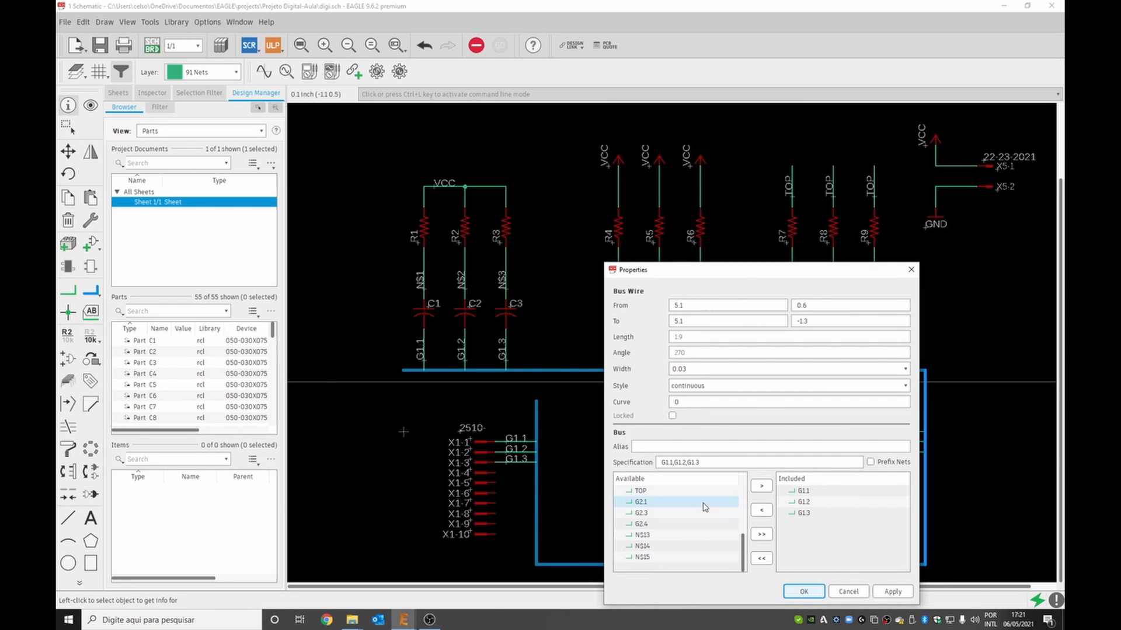
click(704, 504)
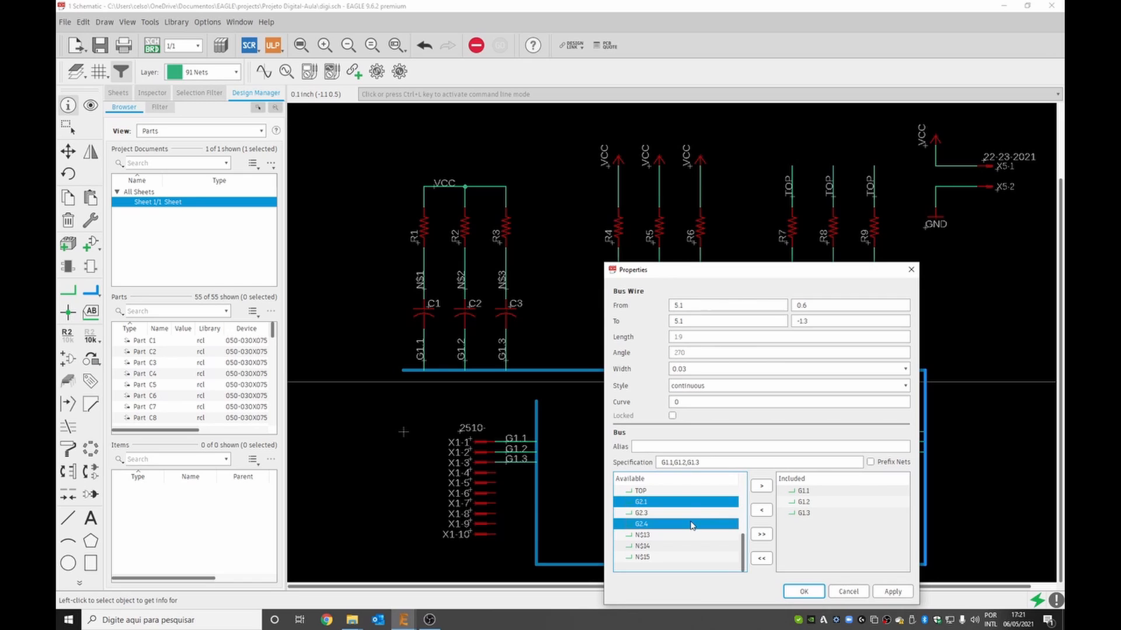
click(761, 487)
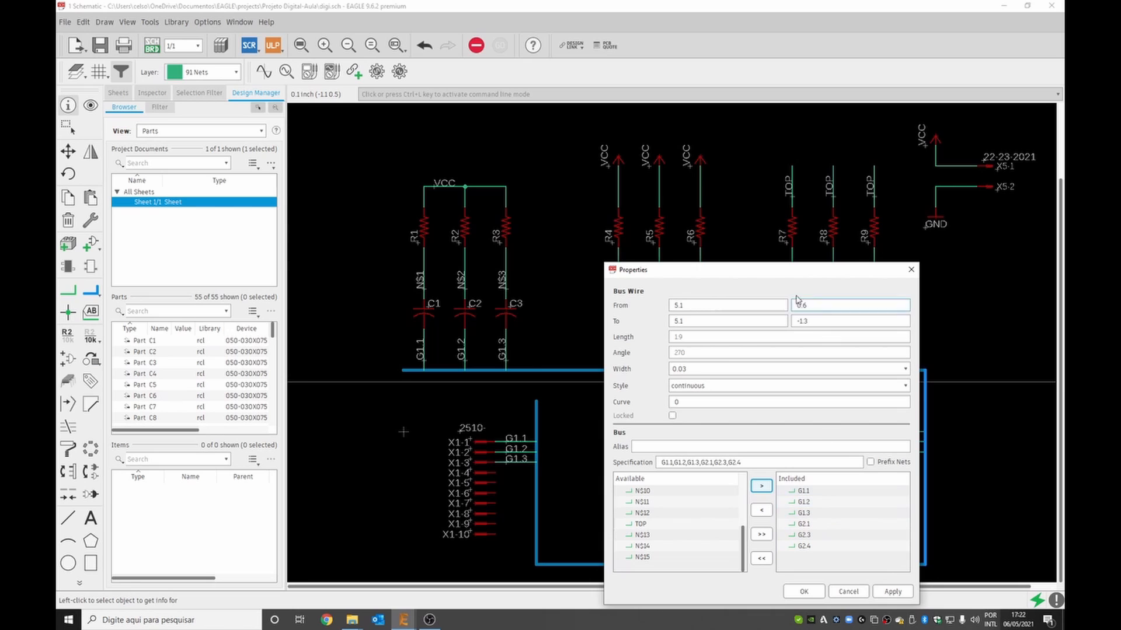
drag(761, 270, 526, 166)
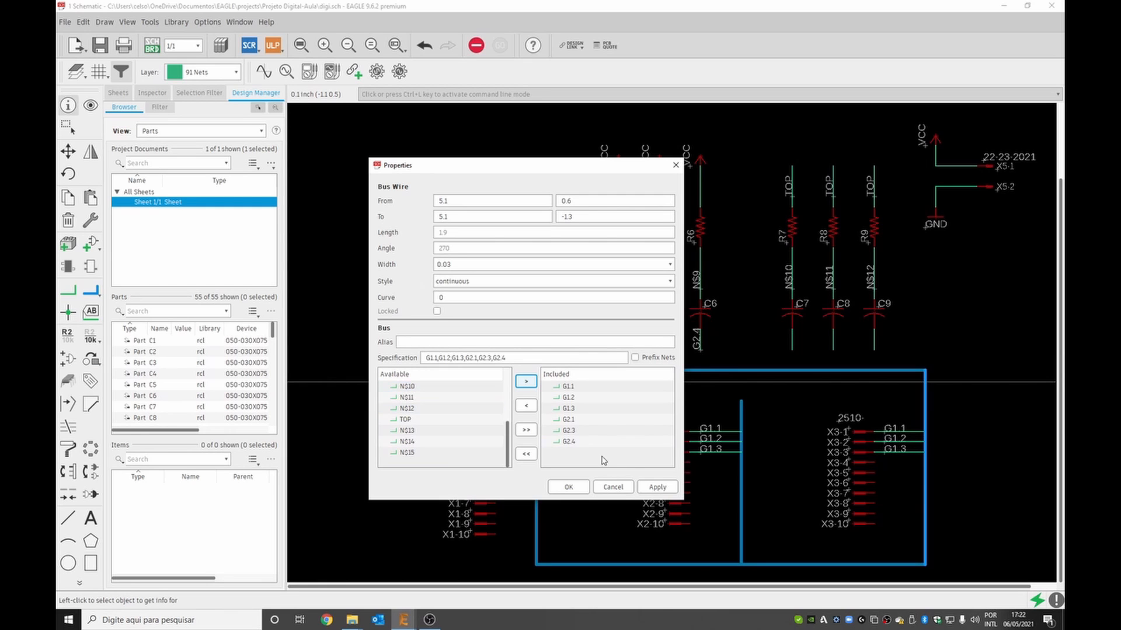
click(568, 487)
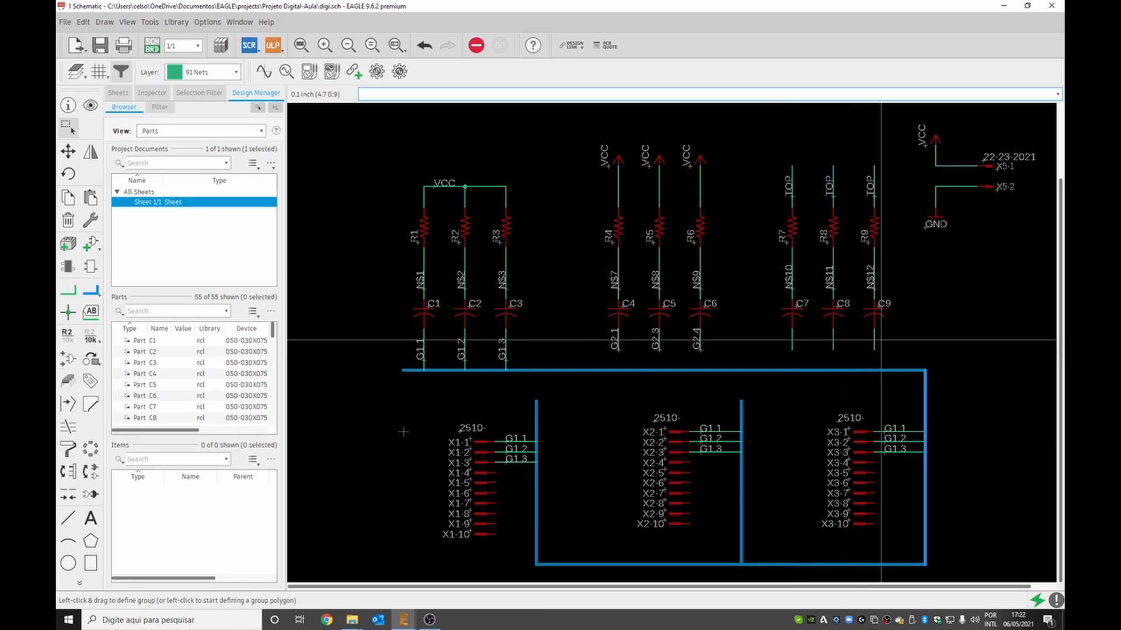
click(64, 111)
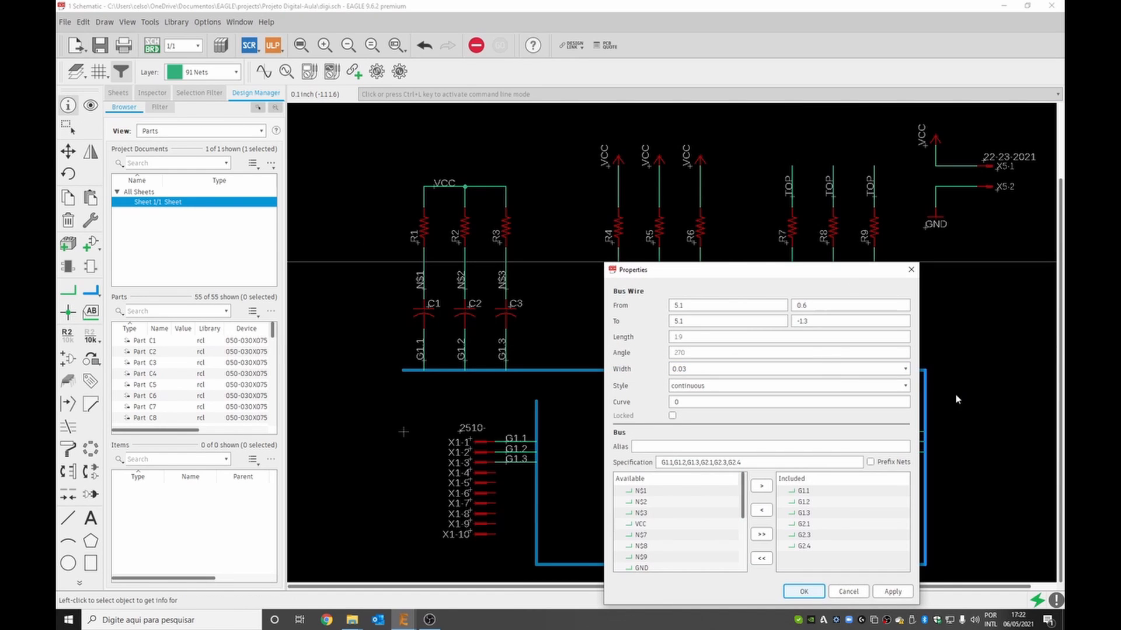
click(915, 272)
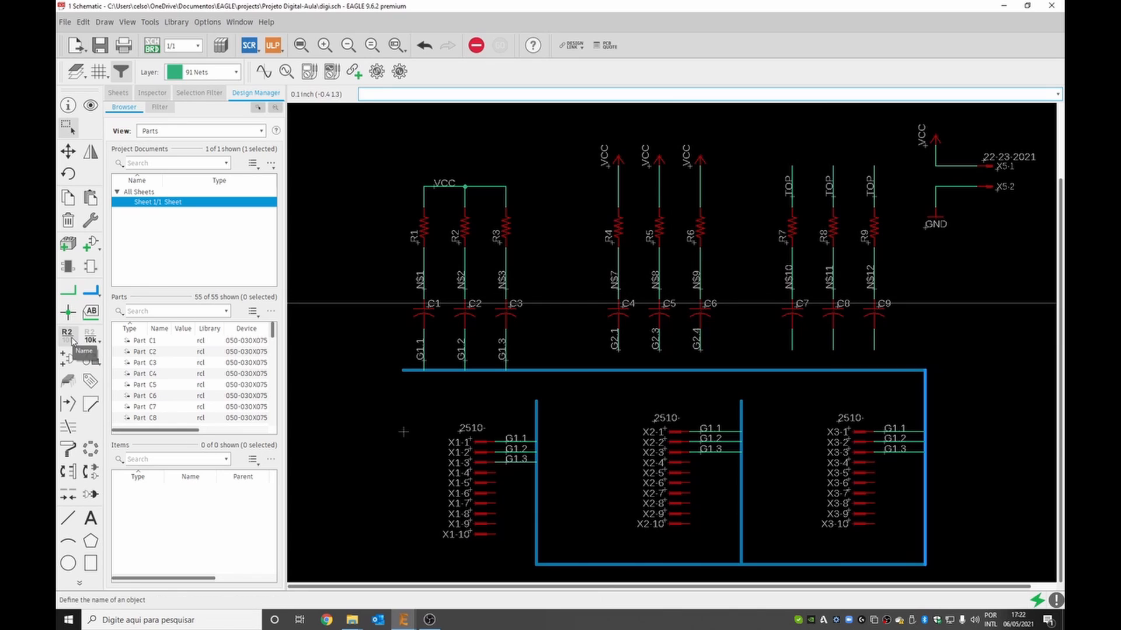
Name the net stubs below C7, C8 and C9 as A, B and C, placing a label beside each
click(67, 336)
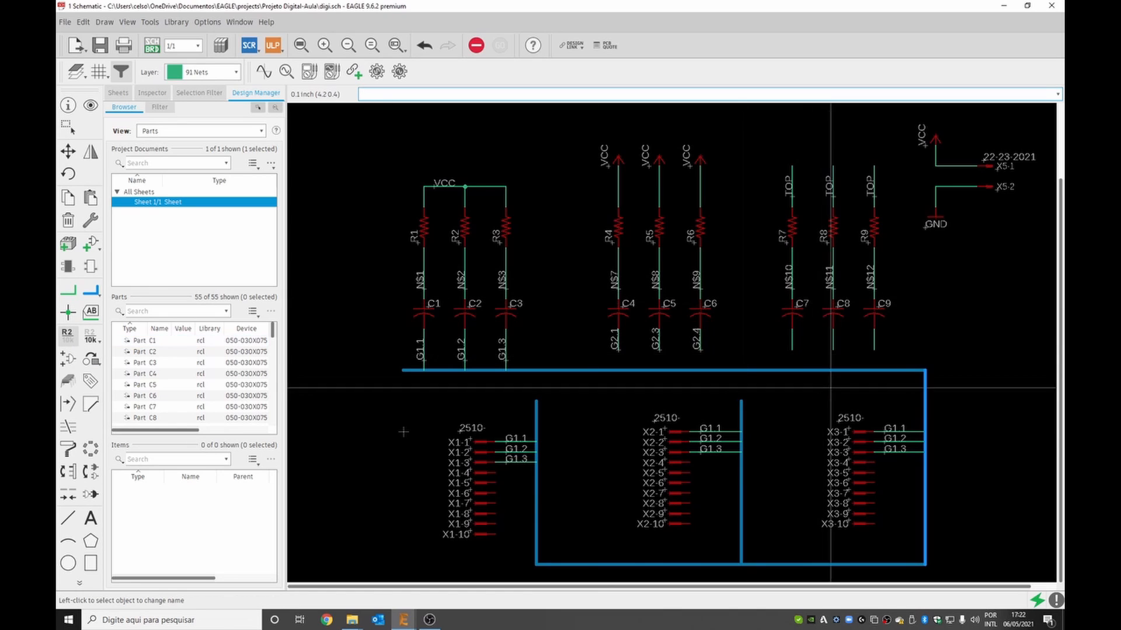
click(792, 352)
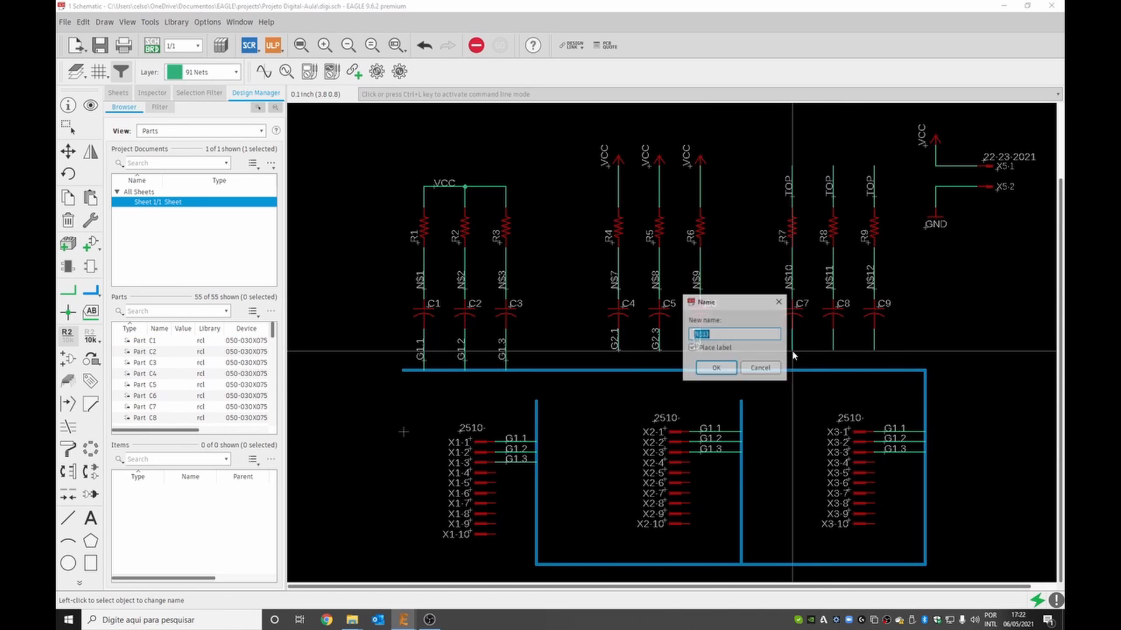
click(724, 374)
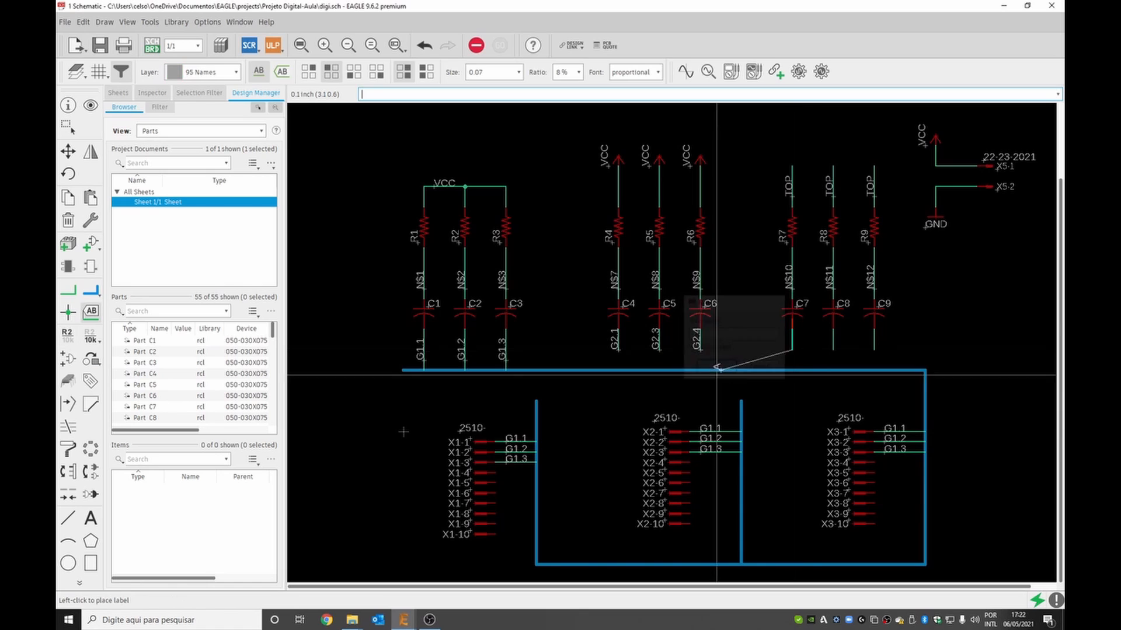
click(833, 349)
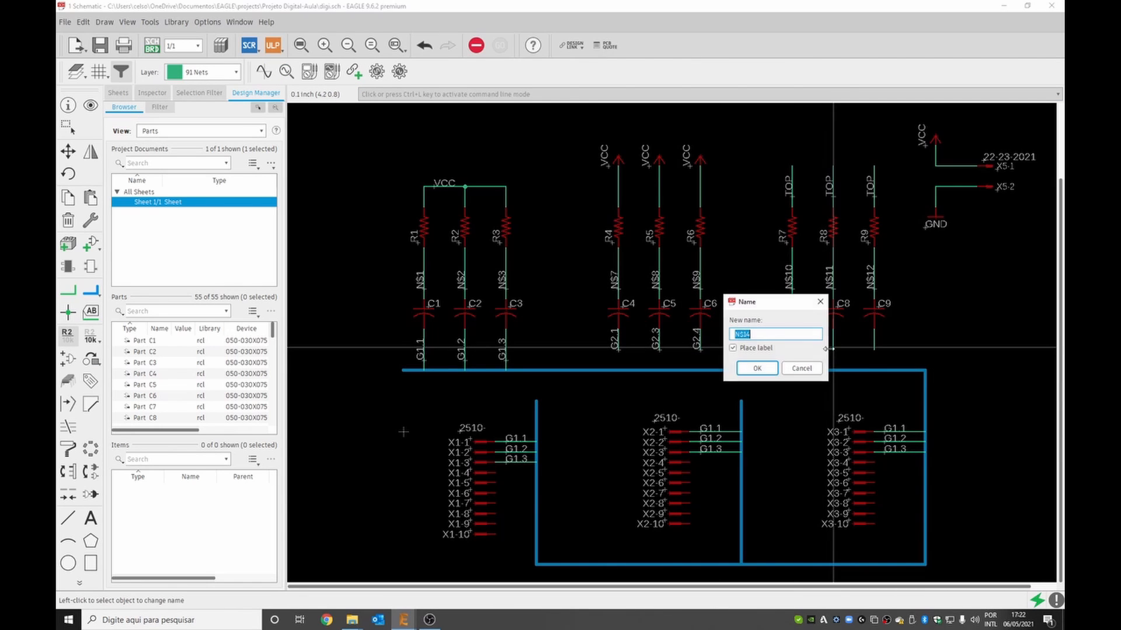
click(754, 368)
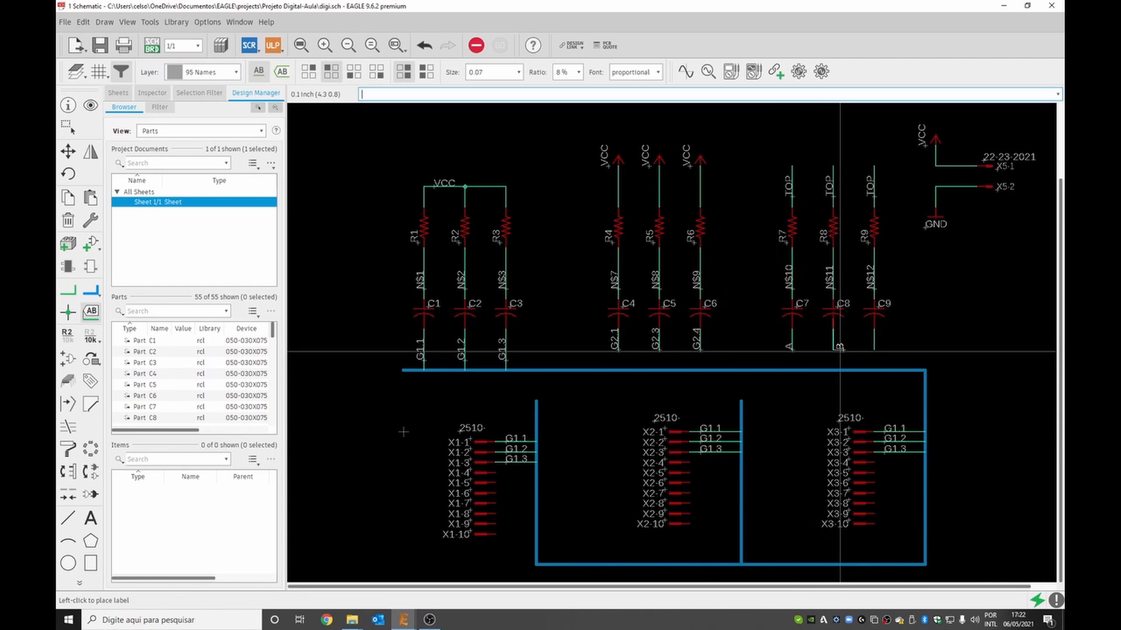
click(873, 351)
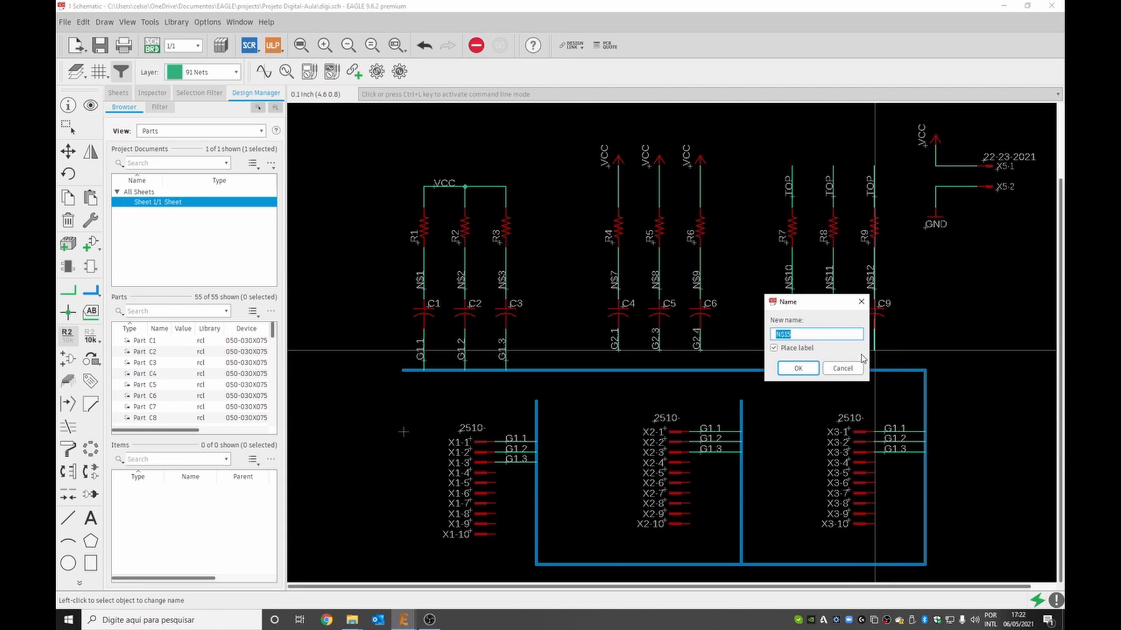
text(C)
click(814, 371)
click(873, 351)
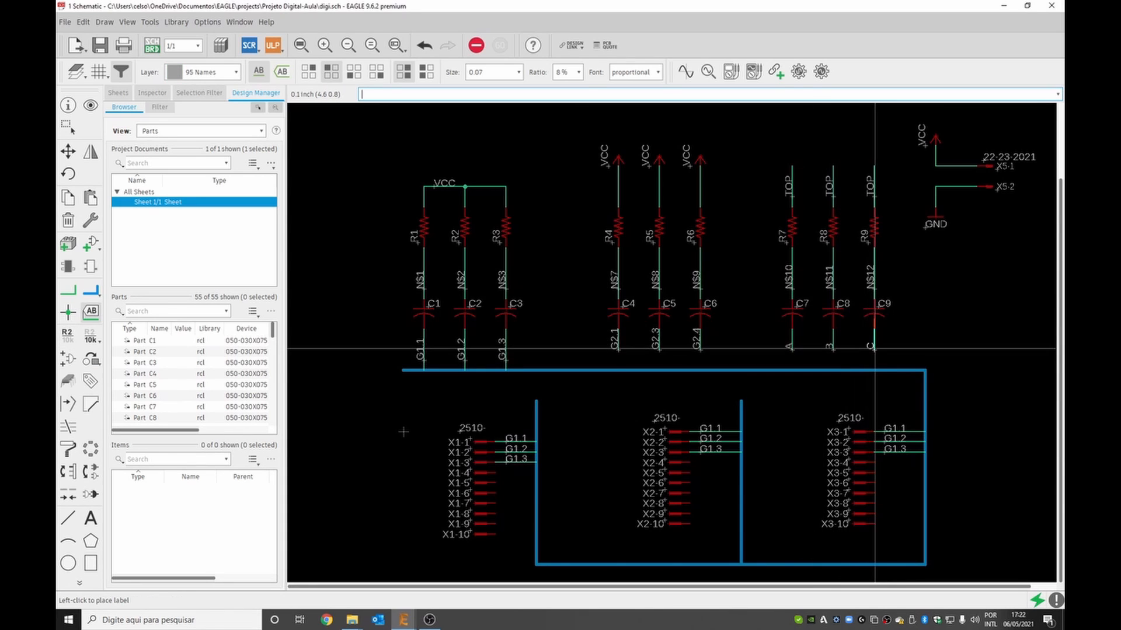
Extend the G2.1, G2.3 and G2.4 nets below C4, C5 and C6 down to the horizontal bus
click(68, 336)
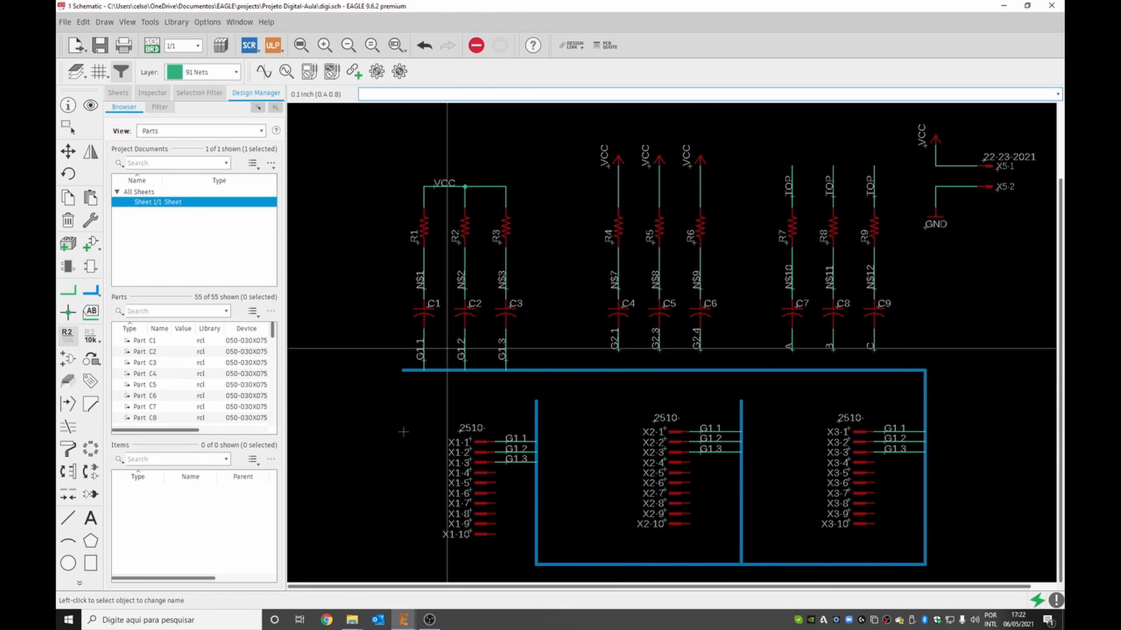
click(67, 290)
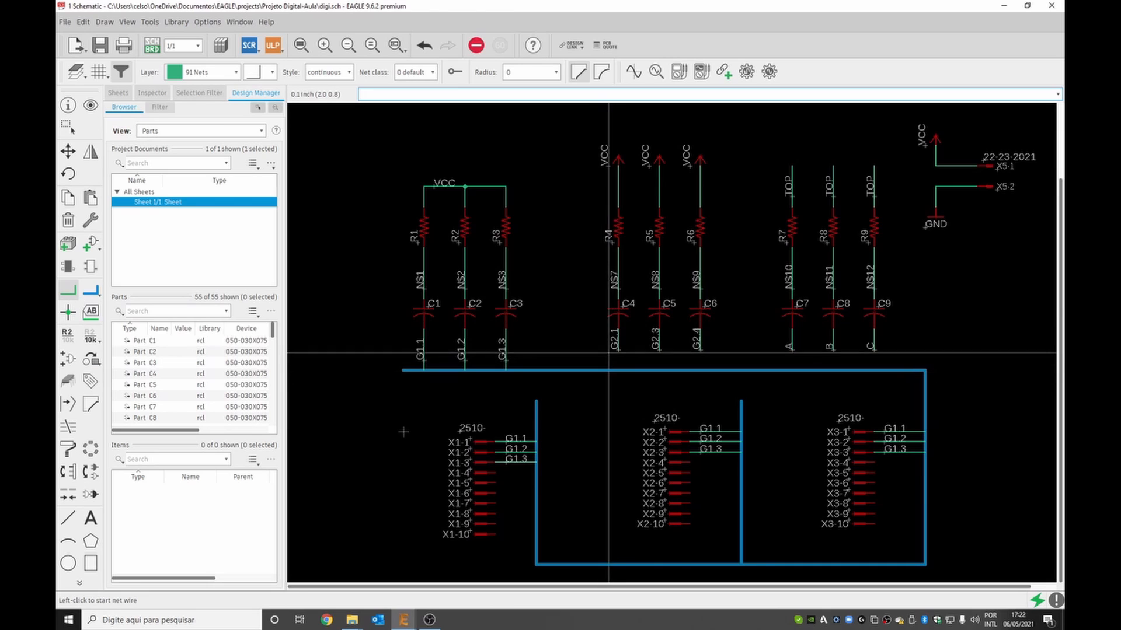
click(617, 370)
click(616, 370)
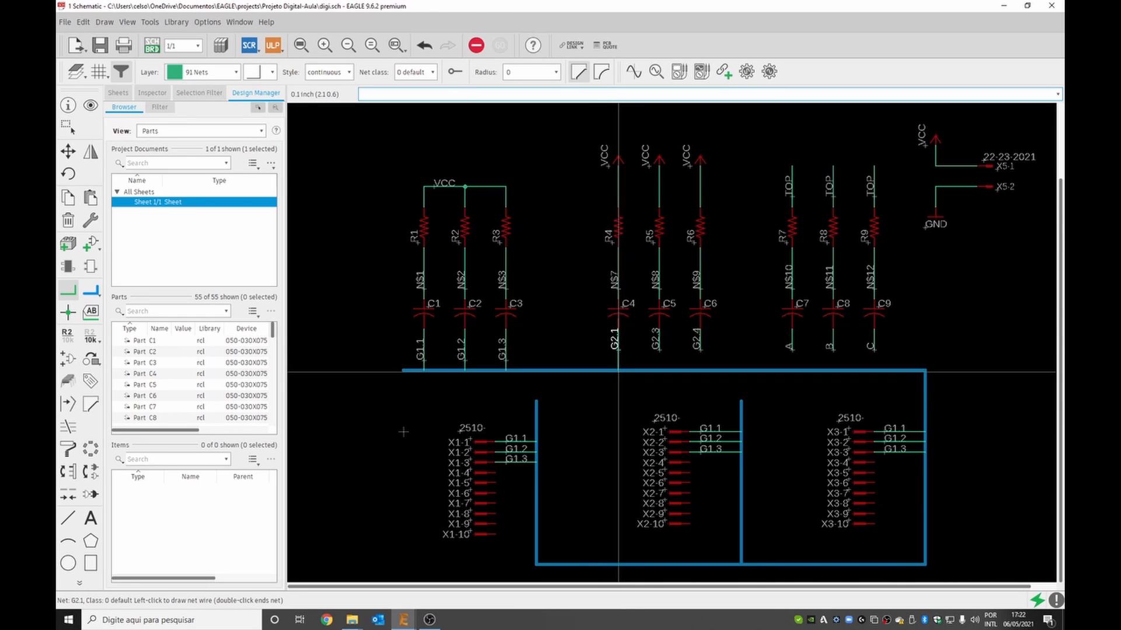
click(659, 353)
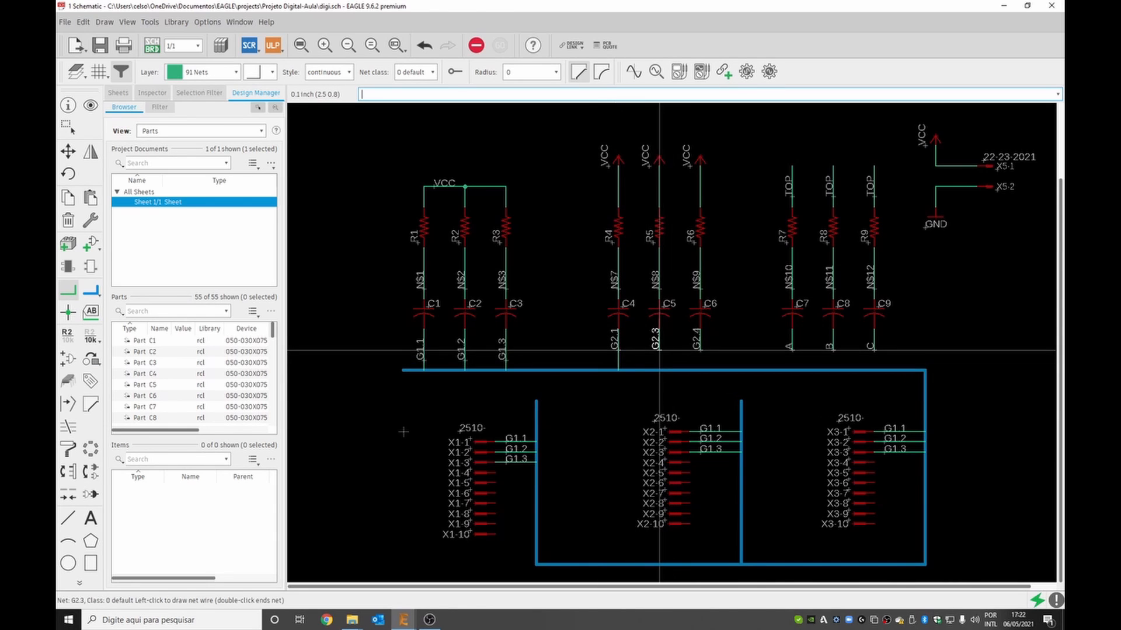
click(658, 370)
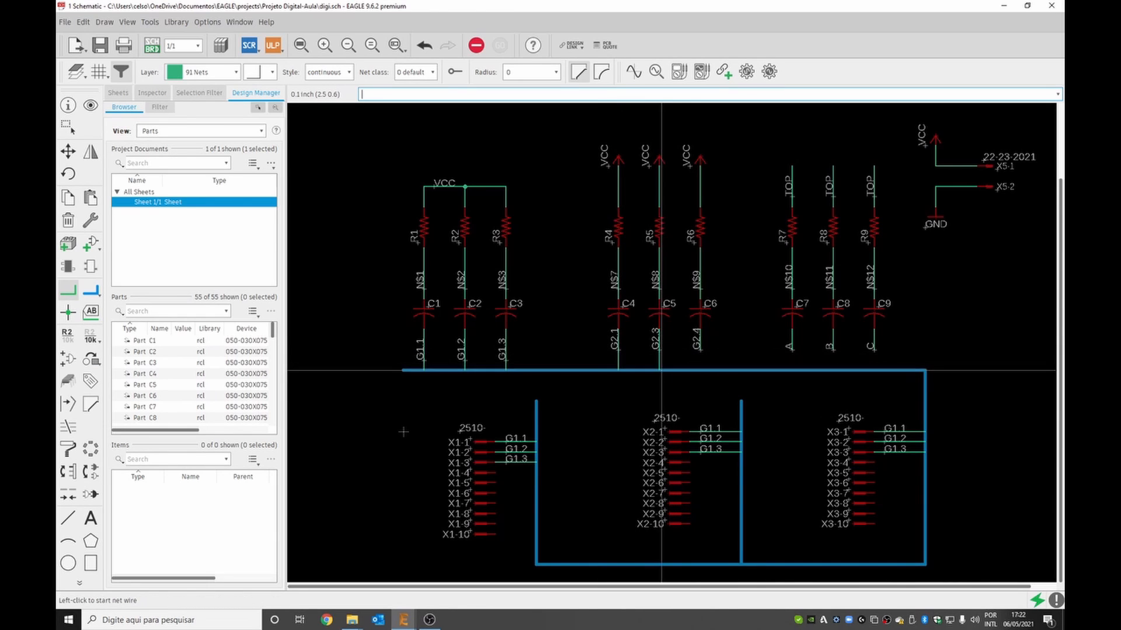
click(700, 352)
click(701, 370)
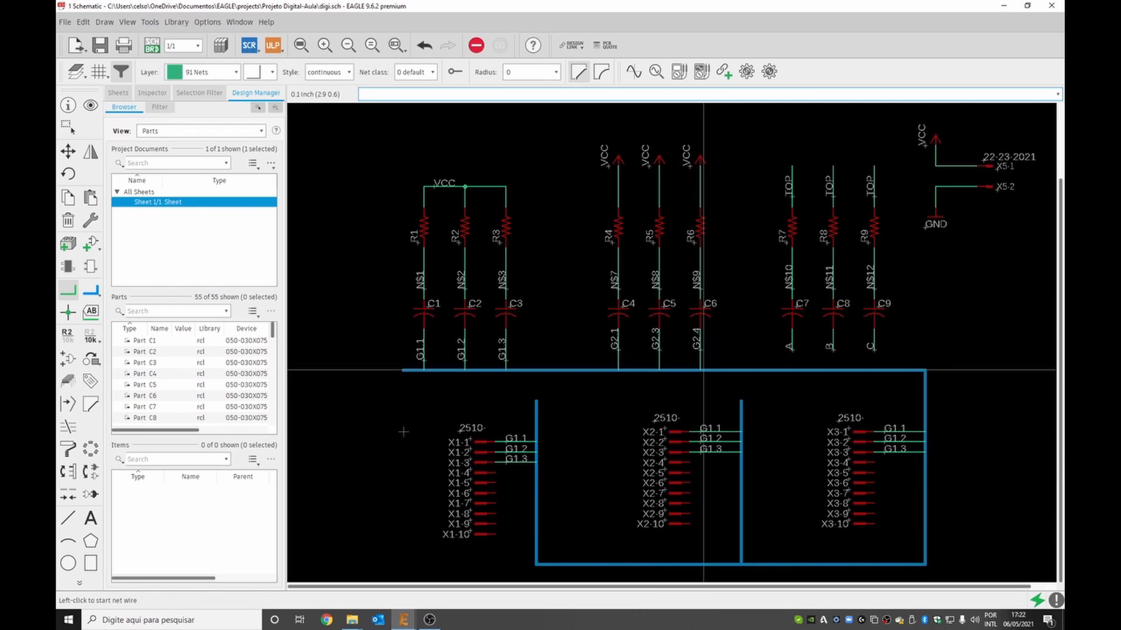
Add nets A, B and C to the bus's included nets in its properties
click(791, 370)
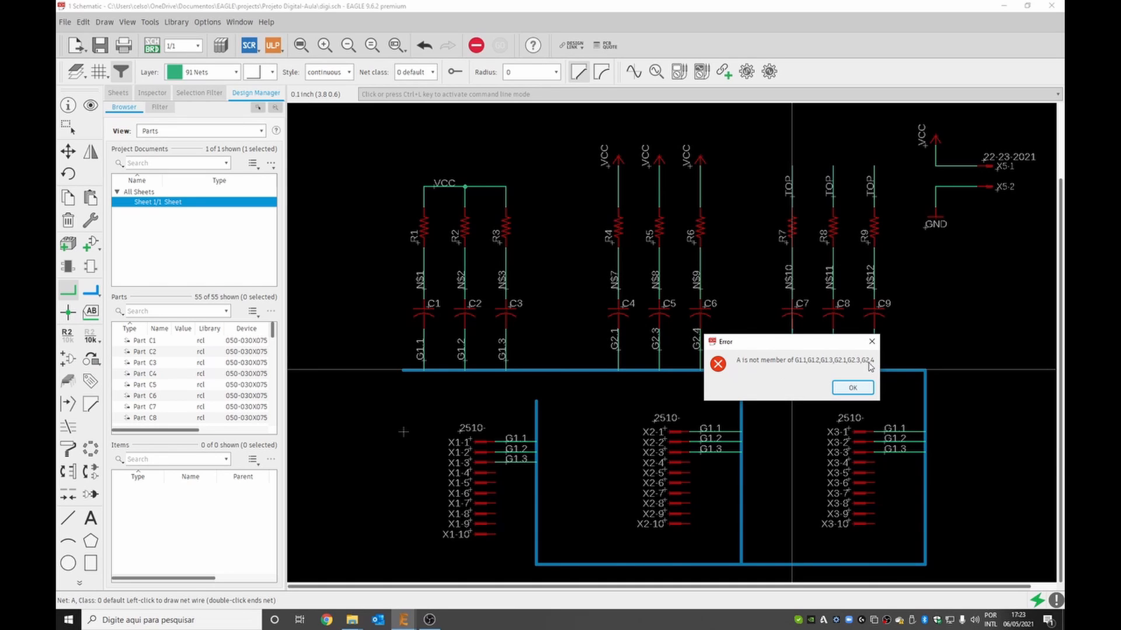
click(852, 389)
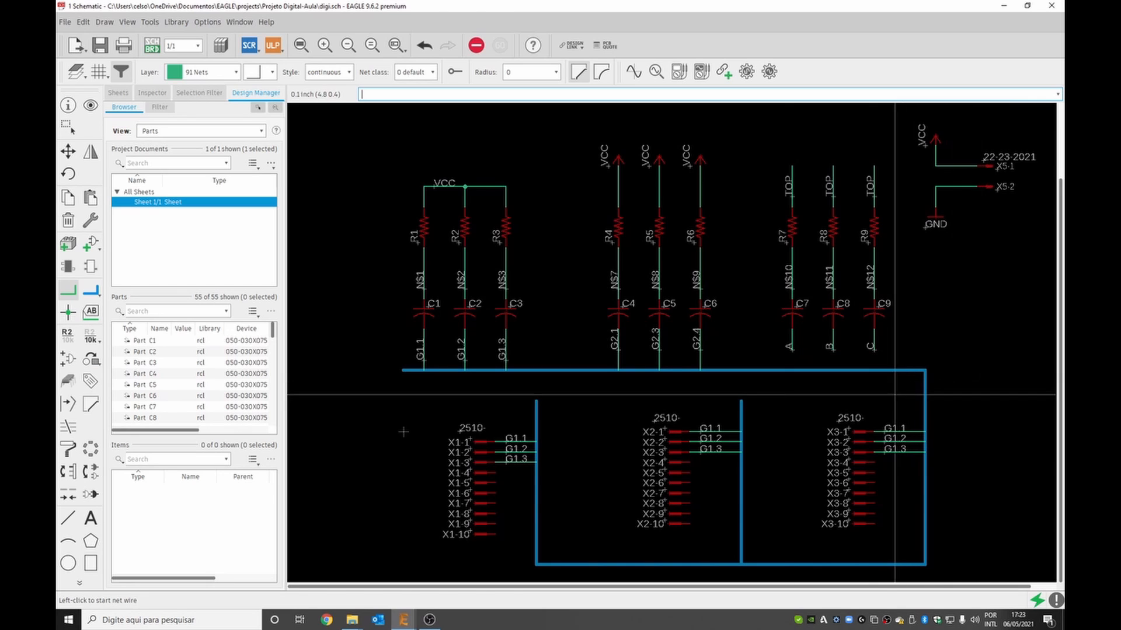
click(60, 104)
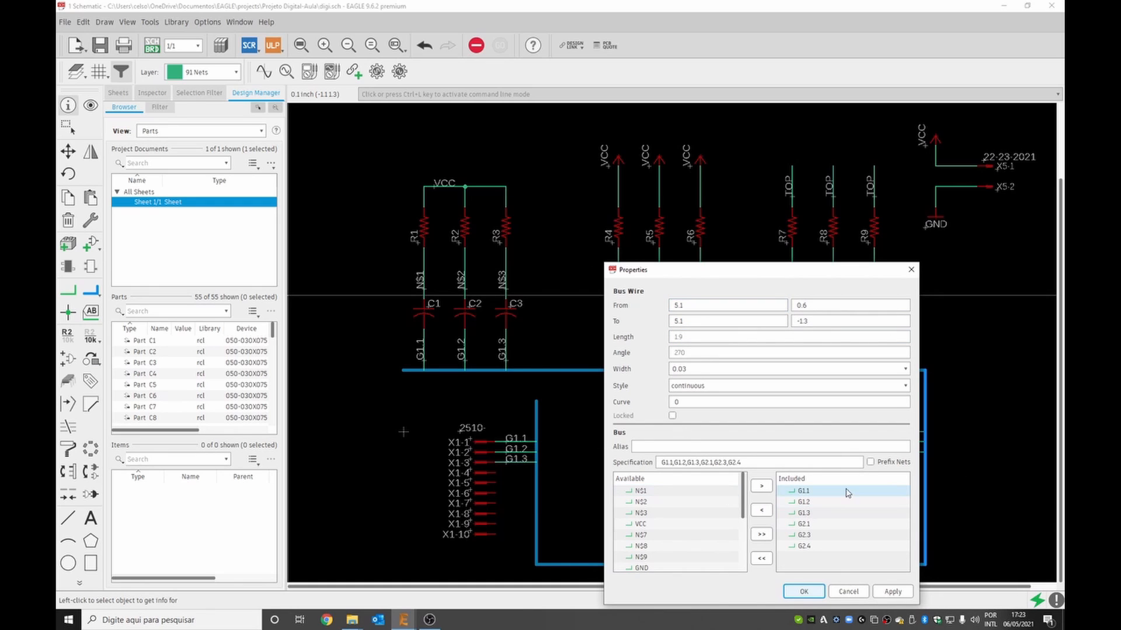
scroll(703, 513, down, 1)
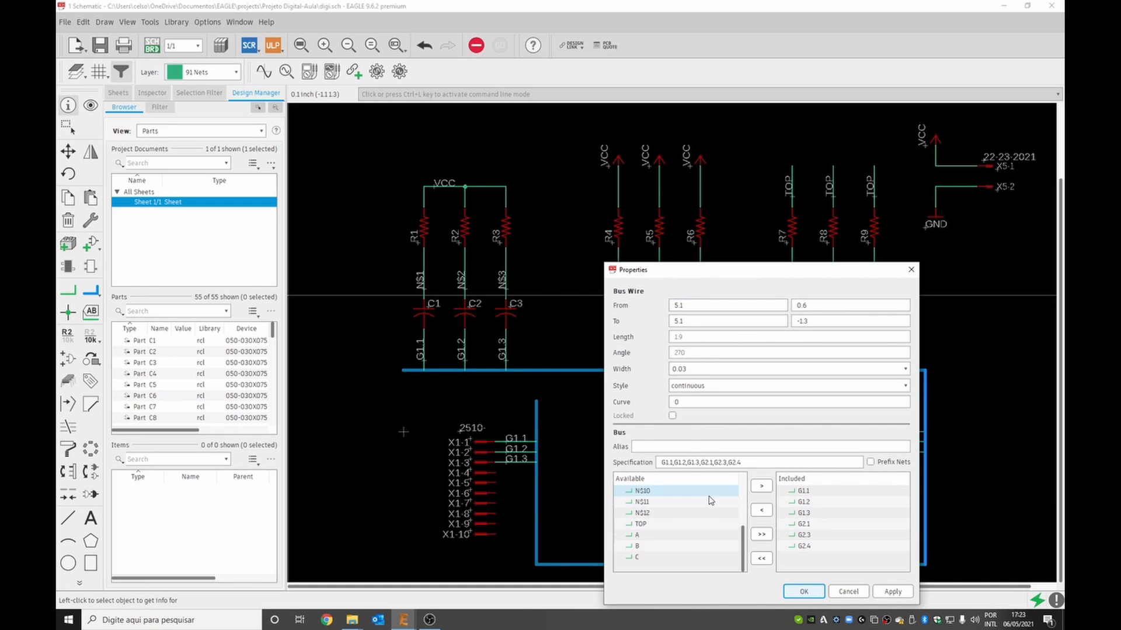
click(677, 534)
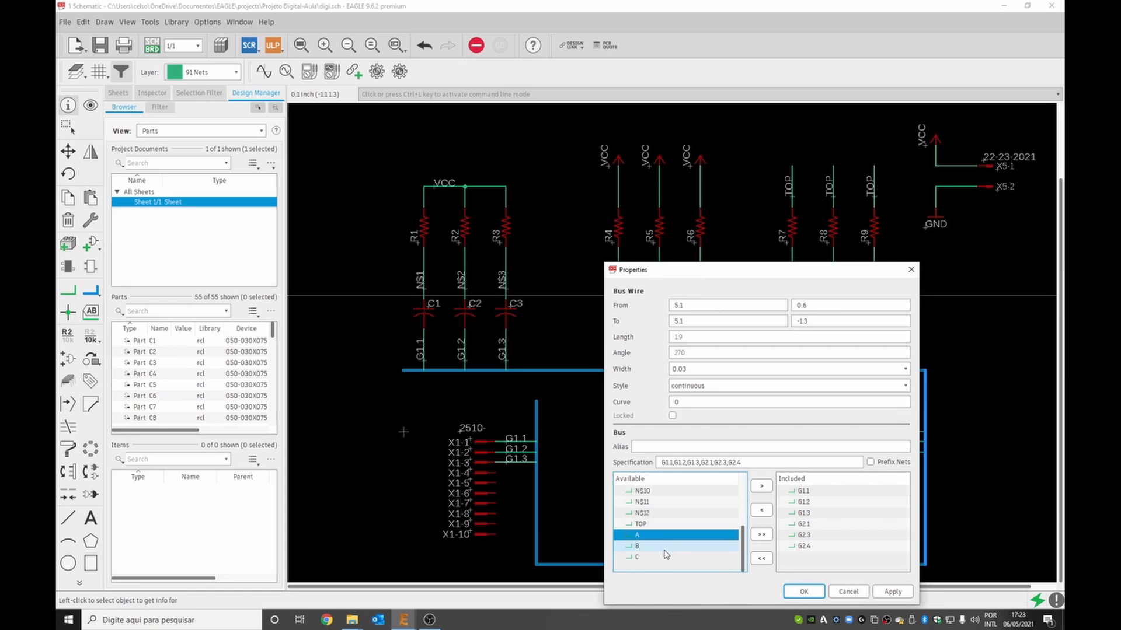
shift+click(665, 548)
shift+click(671, 558)
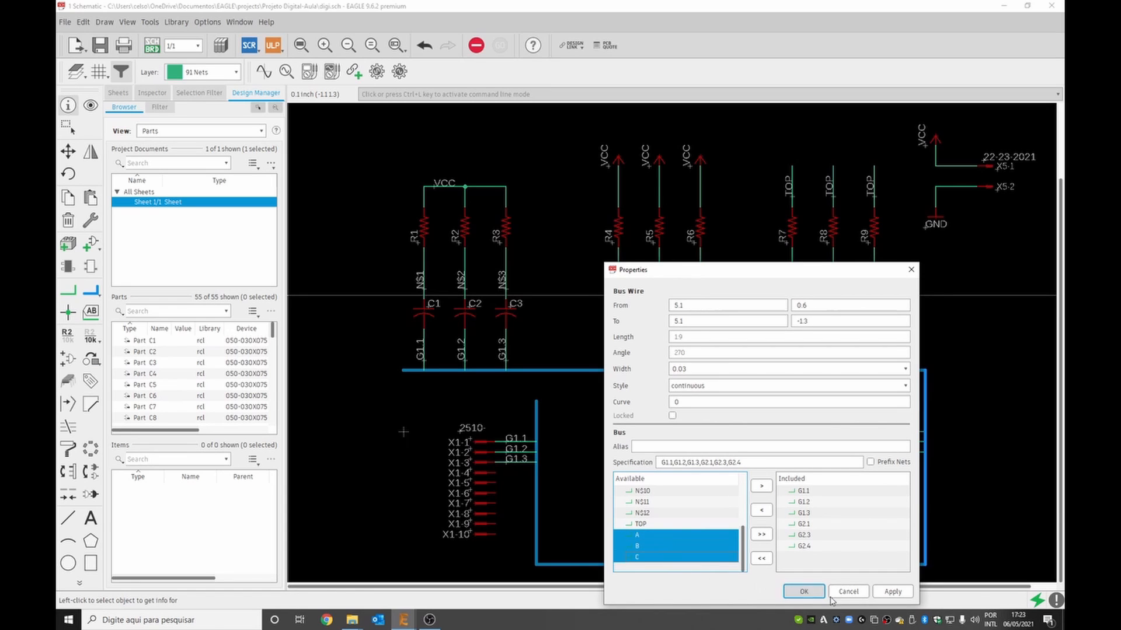
click(763, 487)
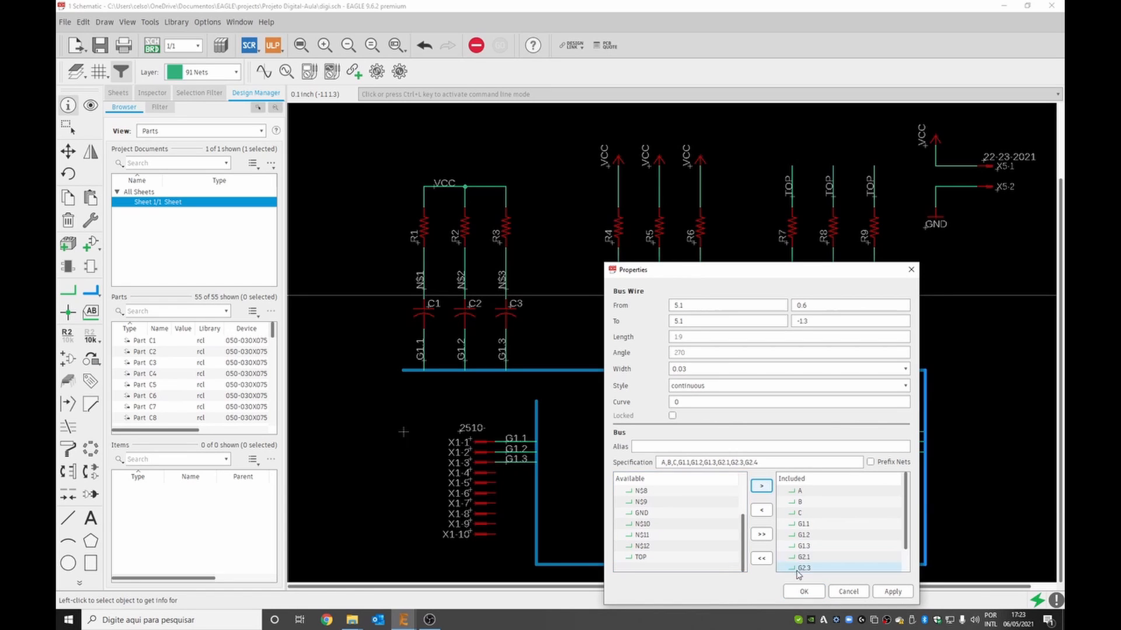
click(804, 592)
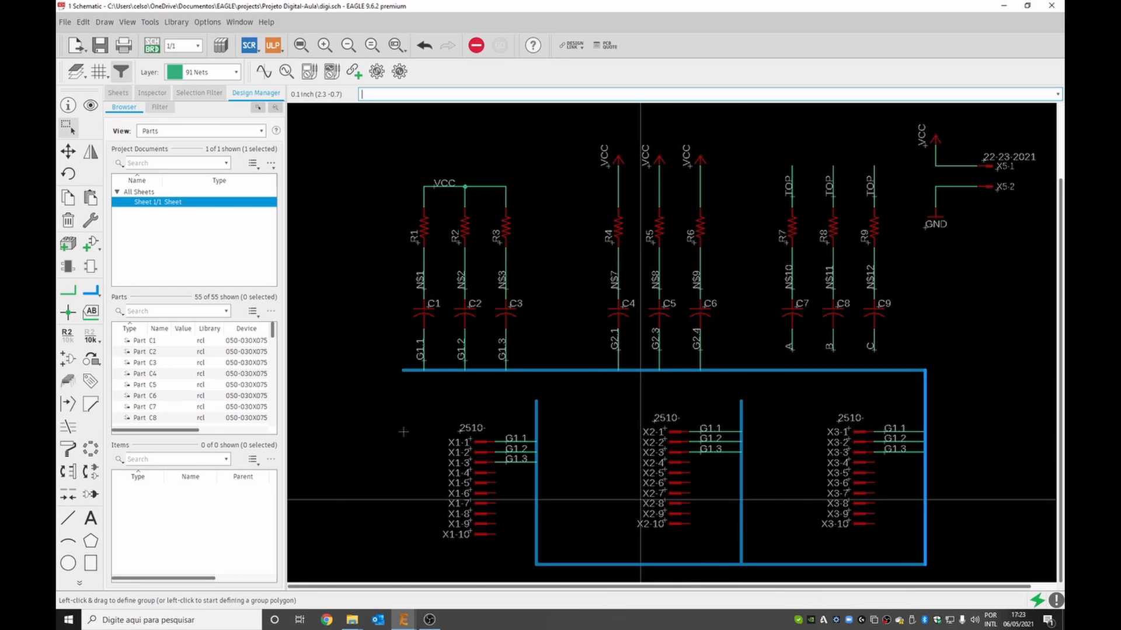
Draw net wires connecting nets A, B and C under C7, C8 and C9 to the horizontal bus
click(68, 290)
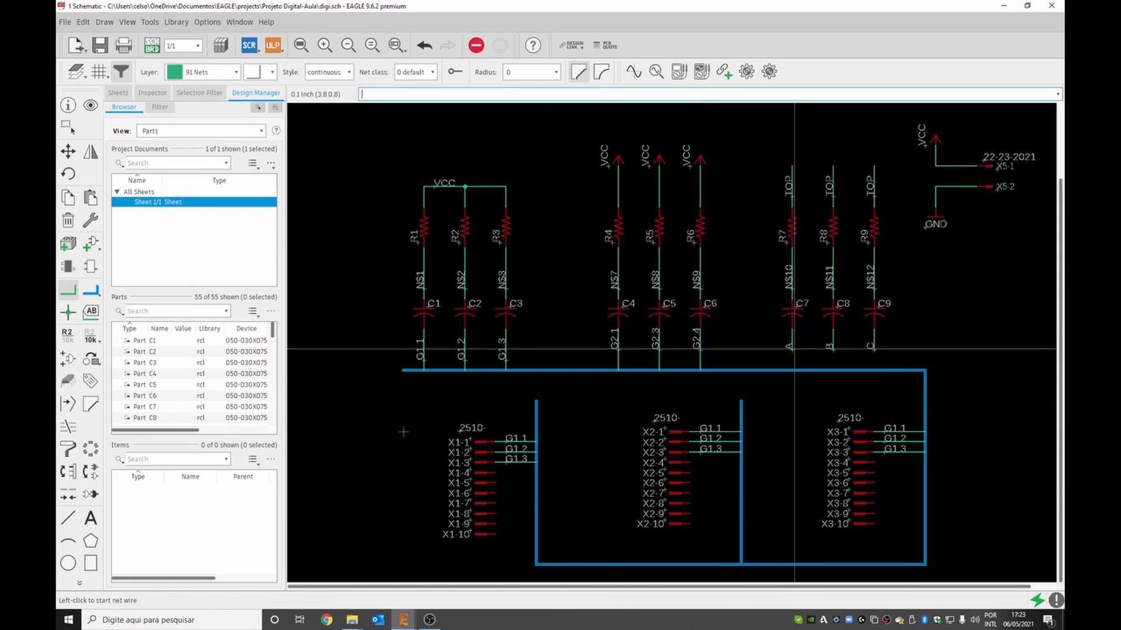
click(792, 349)
click(793, 370)
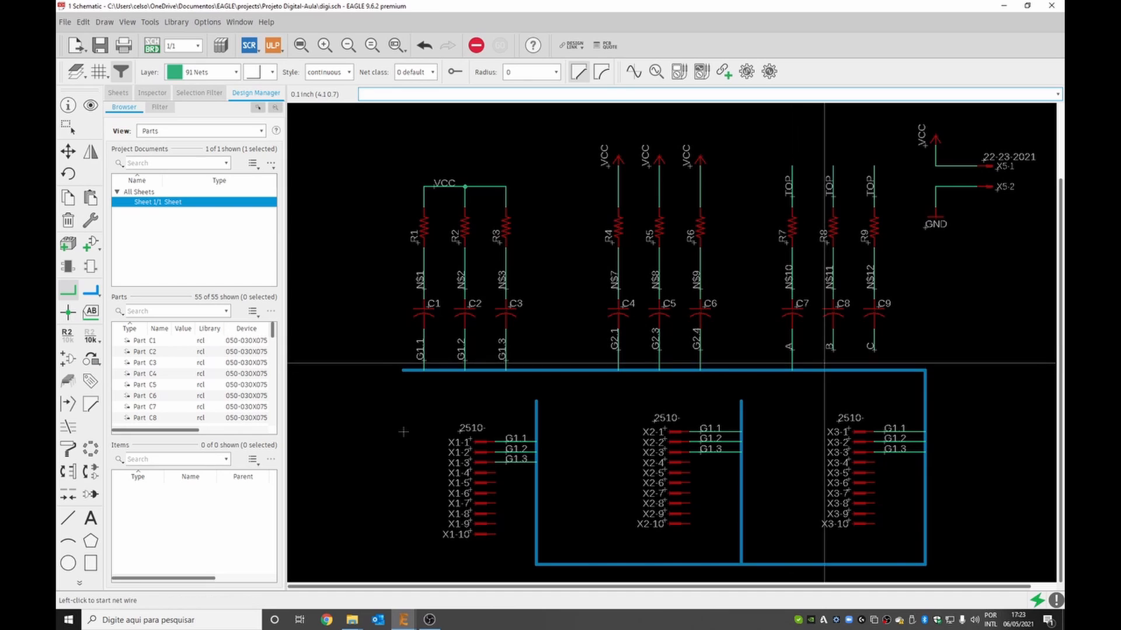
click(833, 349)
click(833, 370)
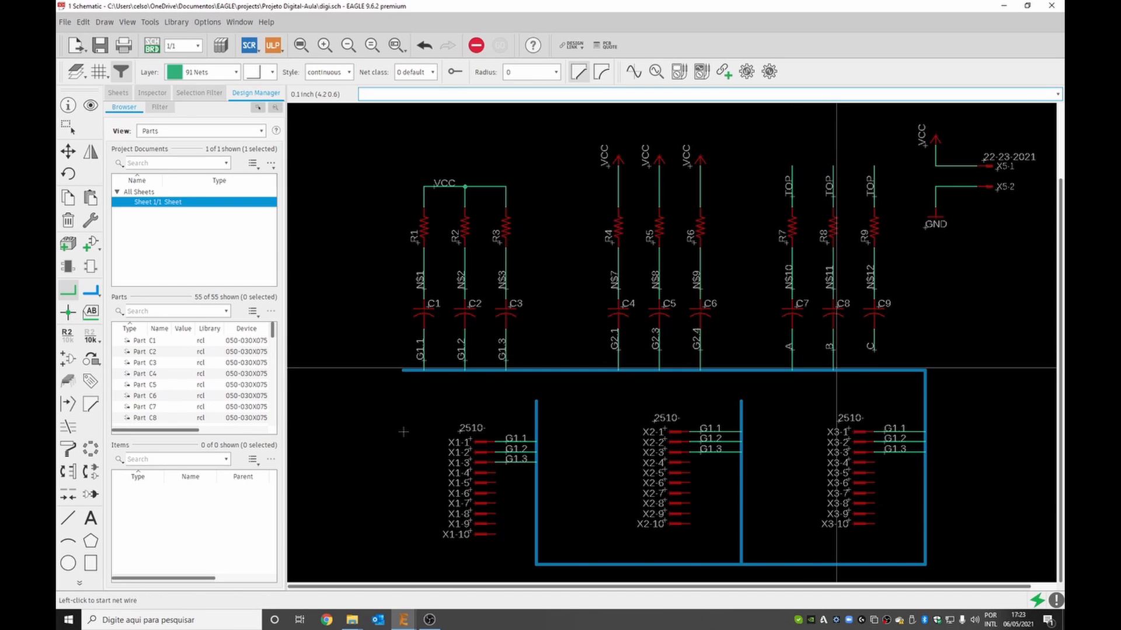
click(874, 349)
click(874, 370)
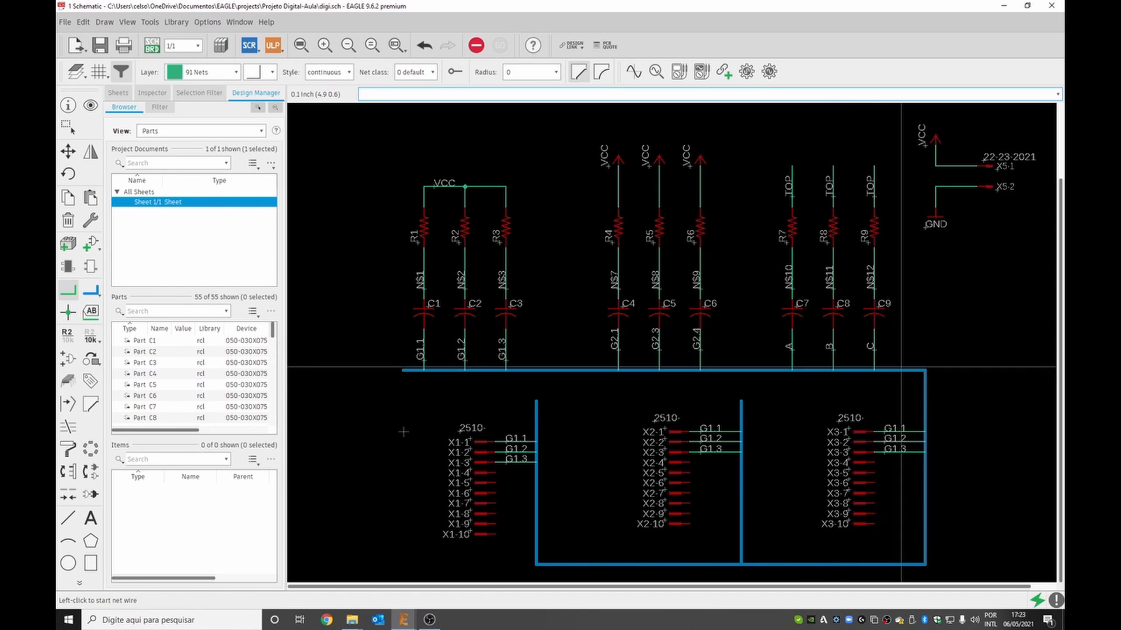
key(Escape)
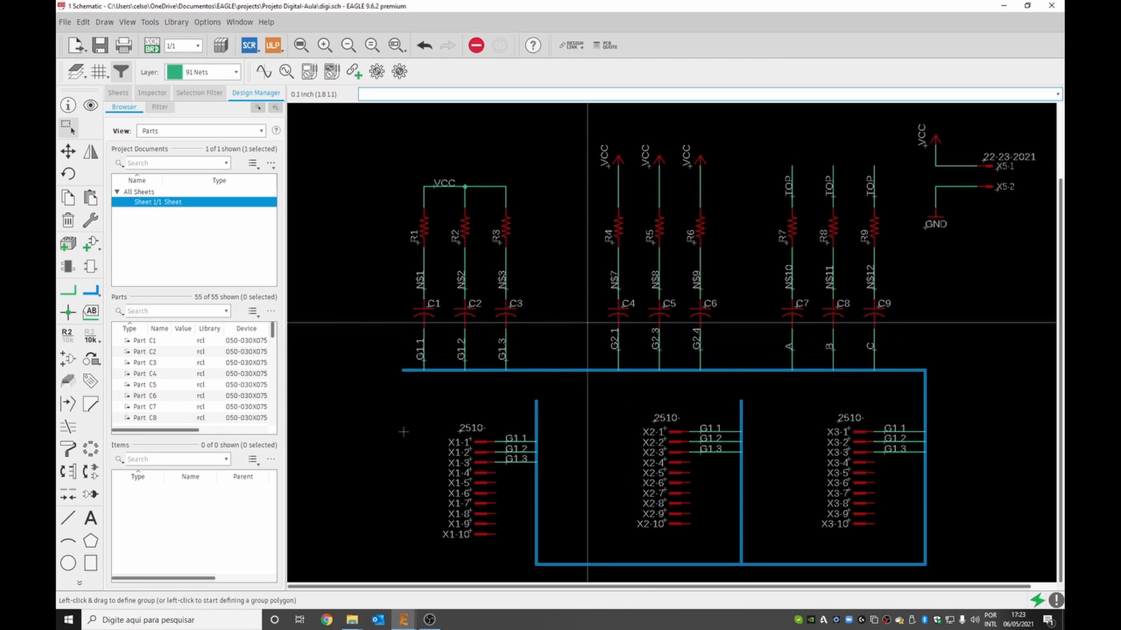
Move the G2.1, G2.3 and G2.4 net labels under C4, C5 and C6 down closer to the bus
drag(587, 322, 724, 354)
click(701, 349)
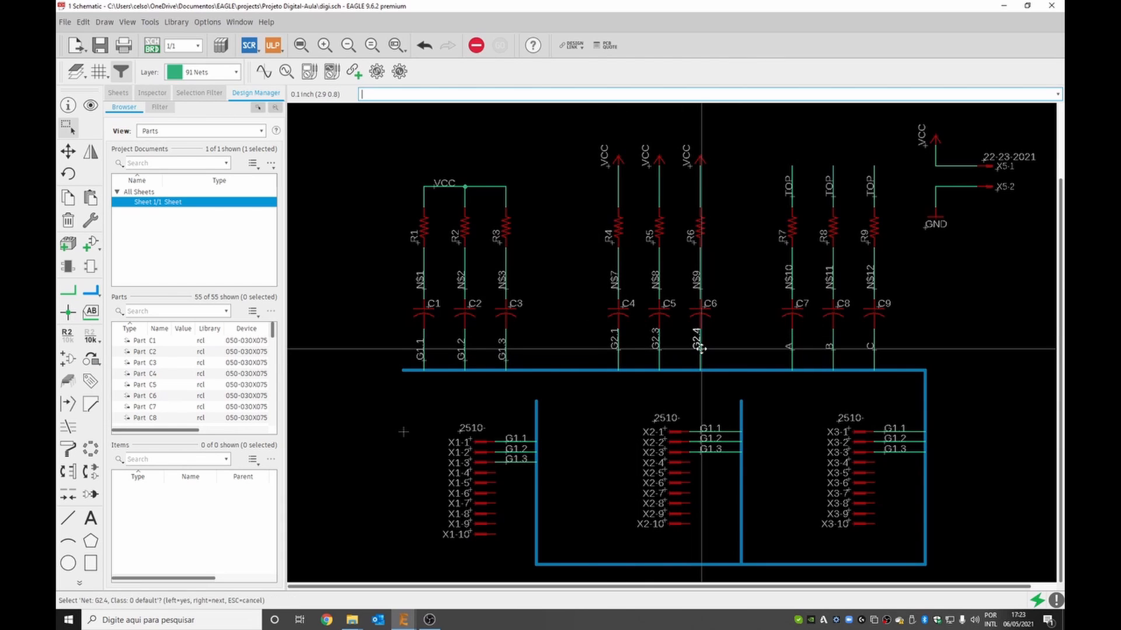
click(700, 349)
click(702, 357)
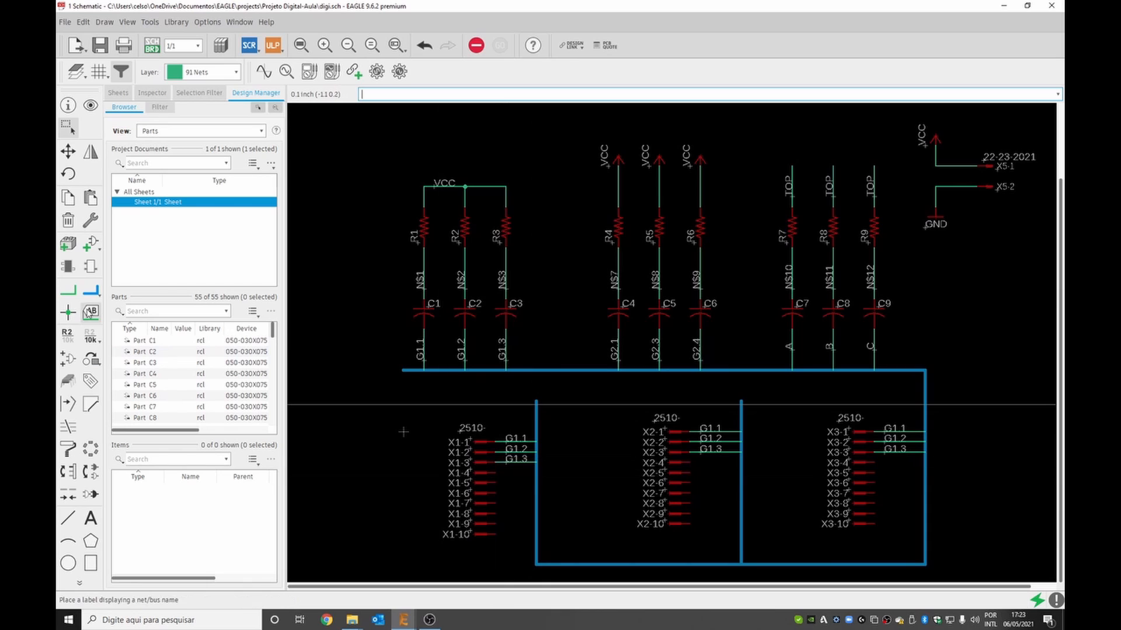
Wire pins X1-4 through X1-9 to the adjacent bus, assigning nets G2.1, G2.3, G2.4, A, B and C in order
click(68, 291)
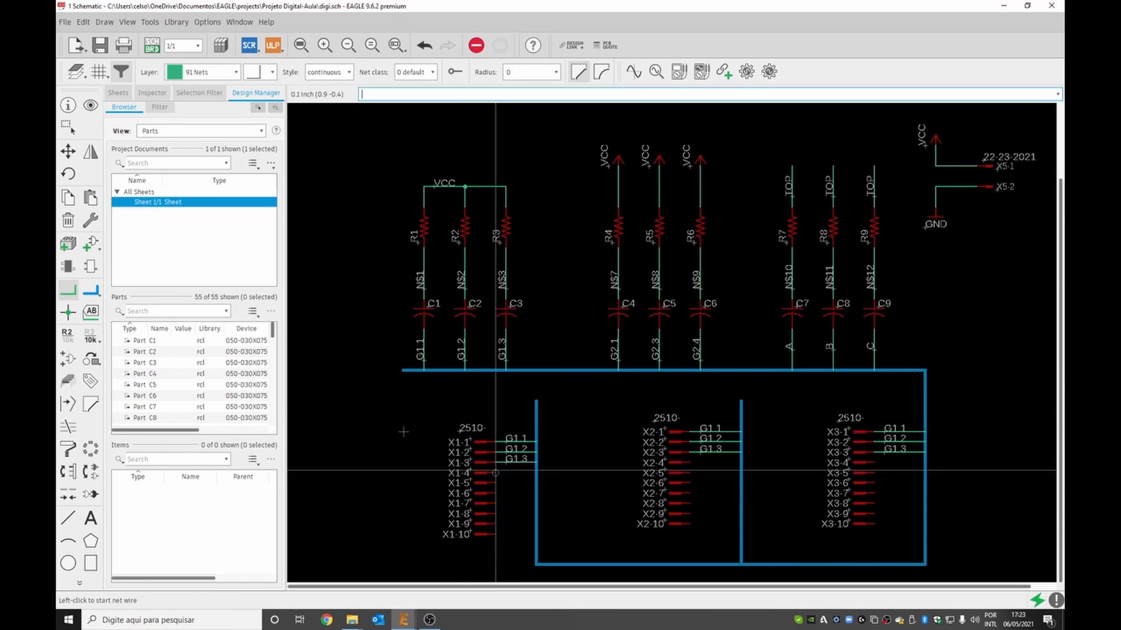
click(496, 472)
click(537, 471)
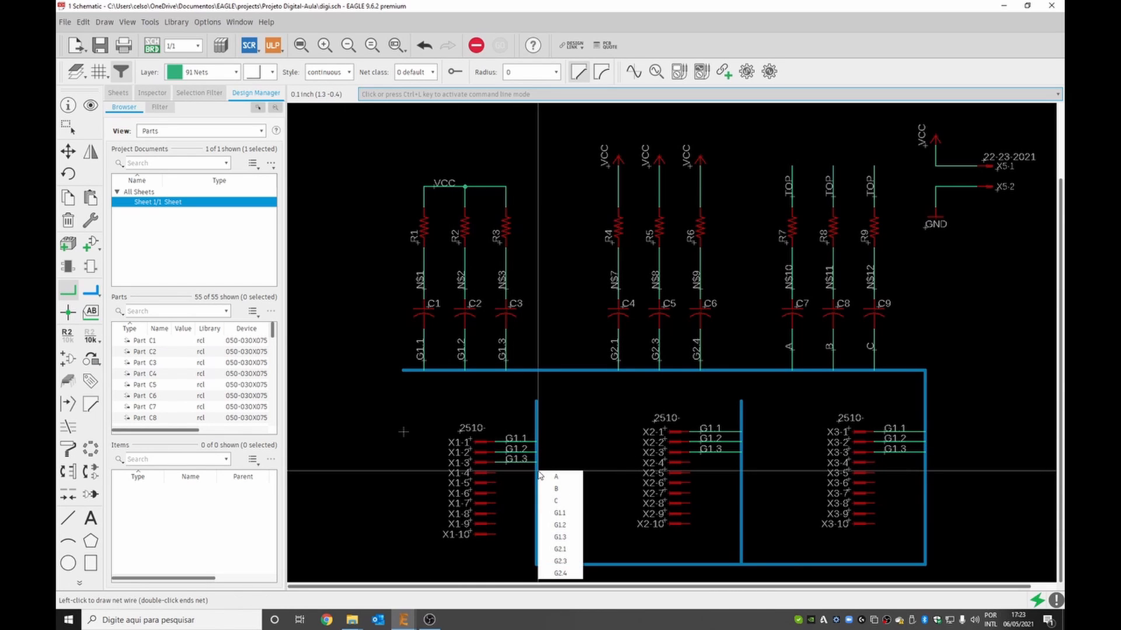
click(559, 549)
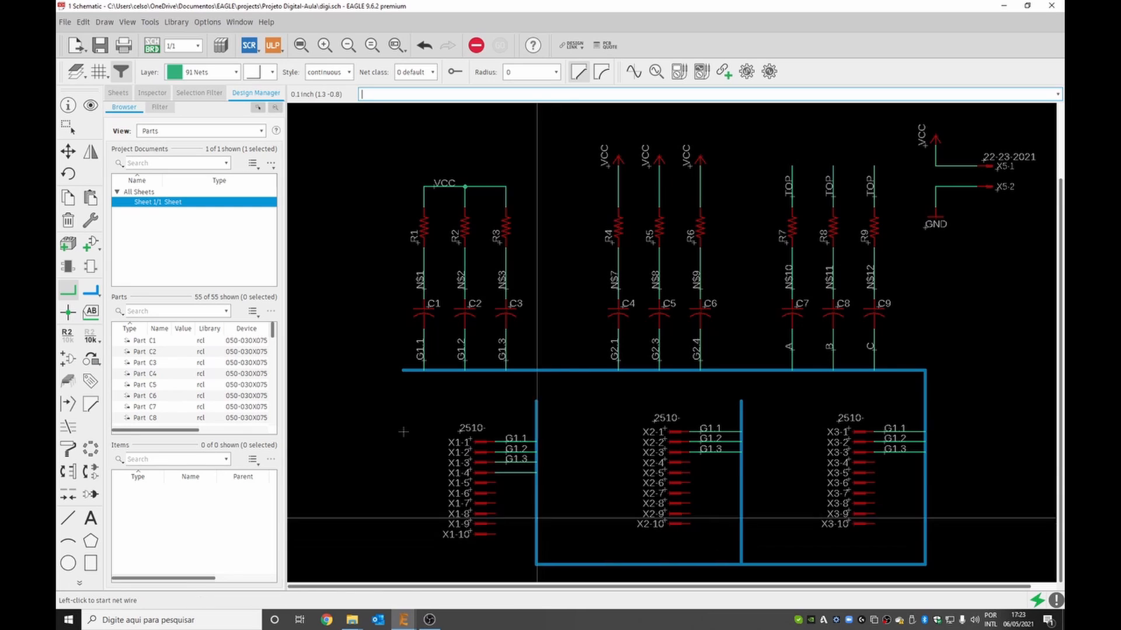
click(495, 483)
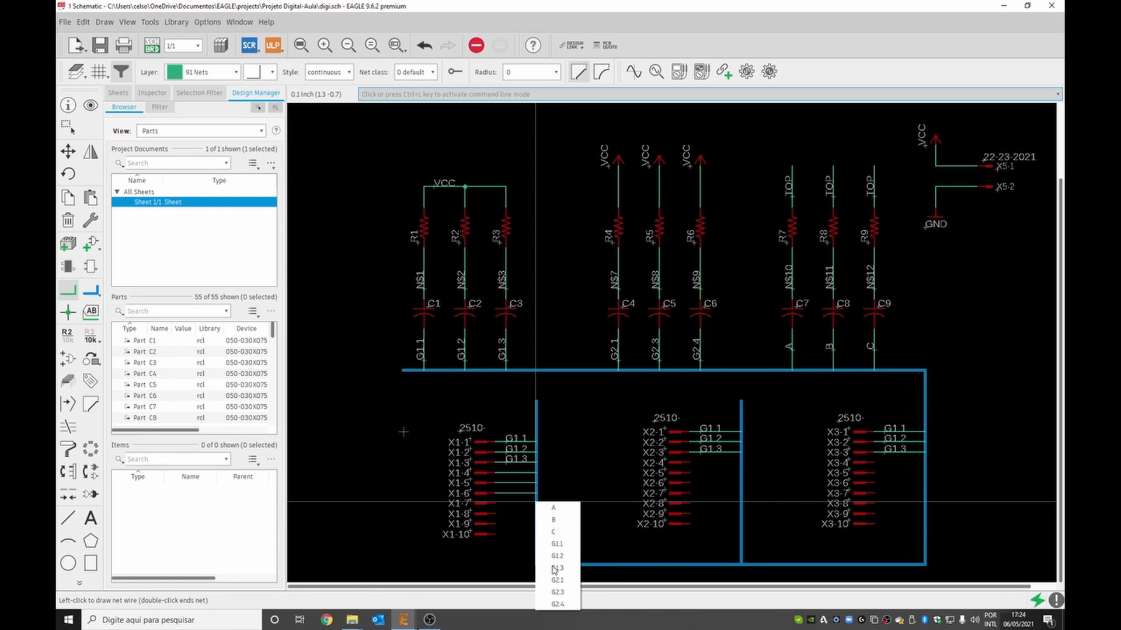
click(548, 507)
click(496, 513)
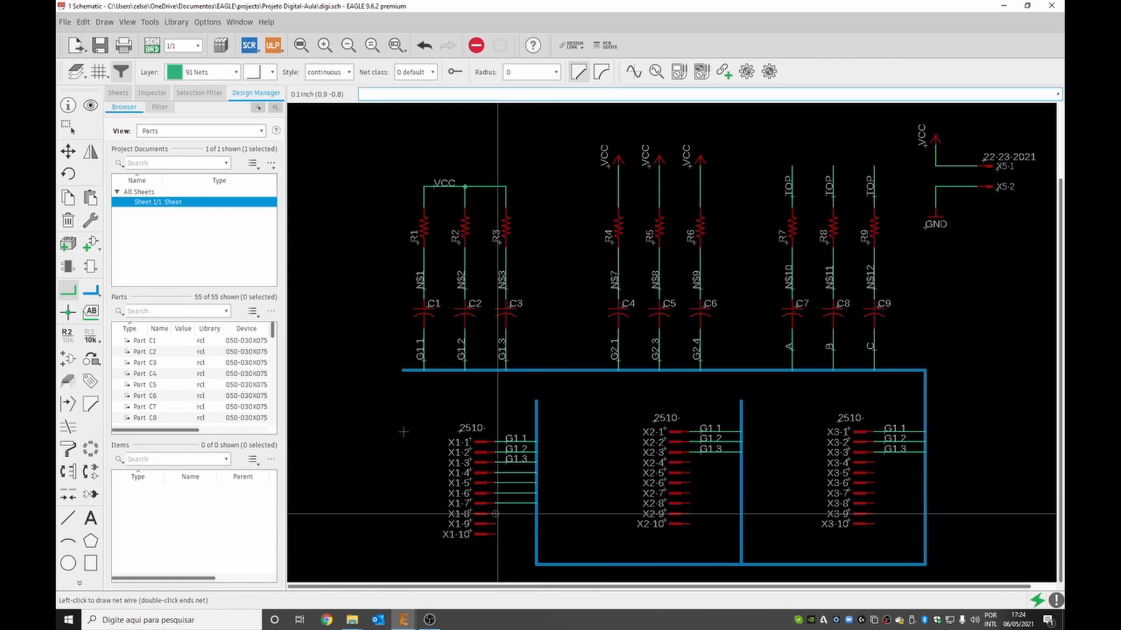
click(536, 515)
click(552, 528)
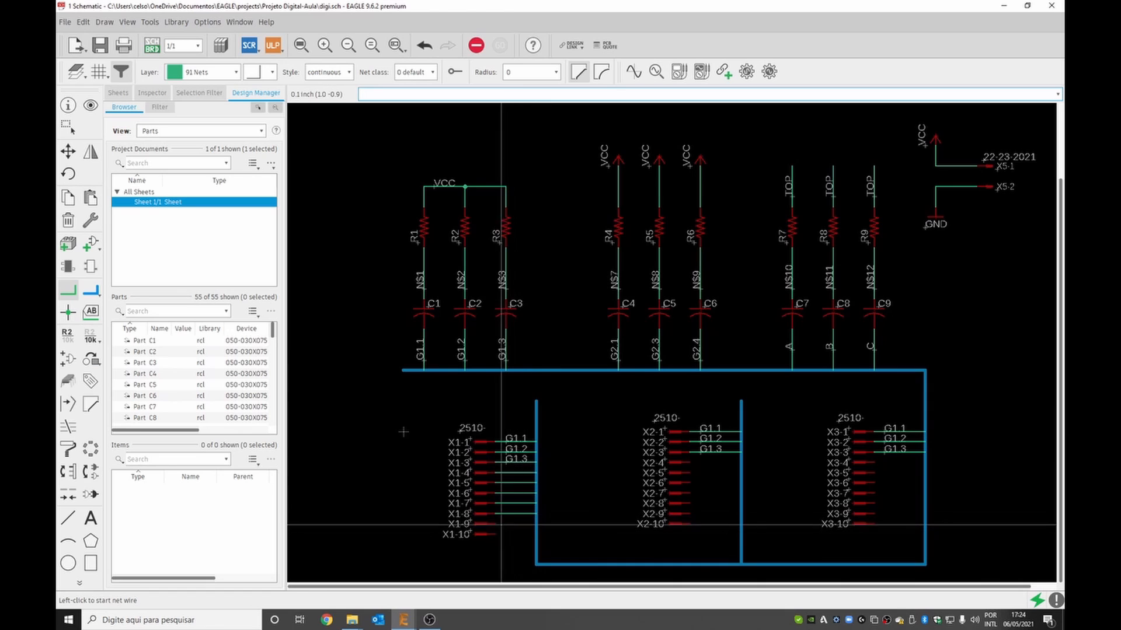
click(495, 524)
click(536, 523)
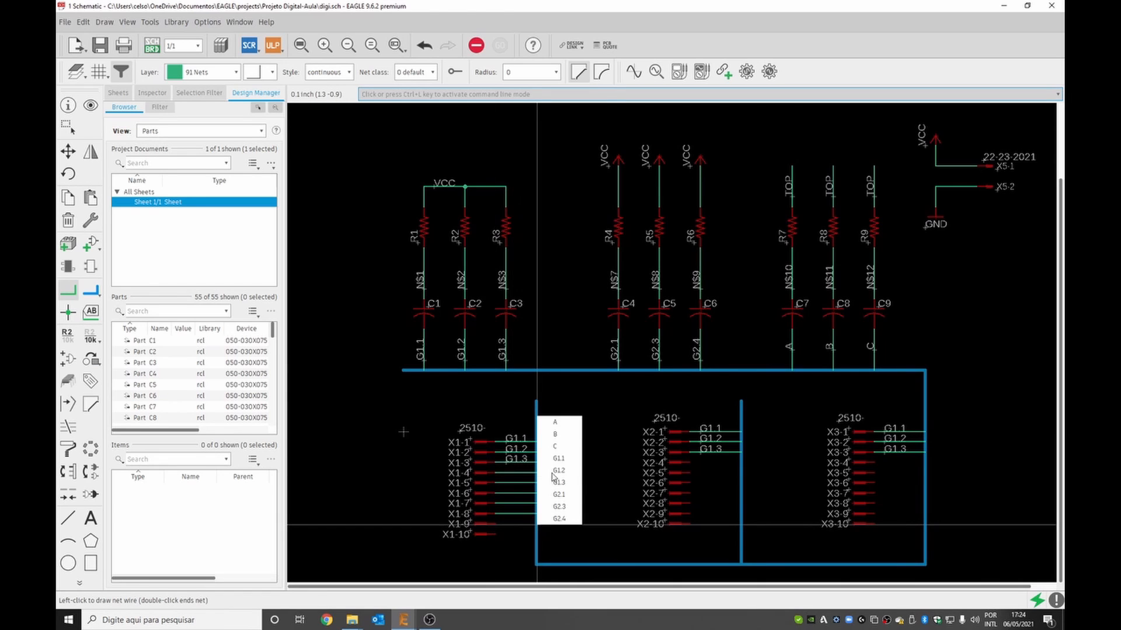
click(558, 448)
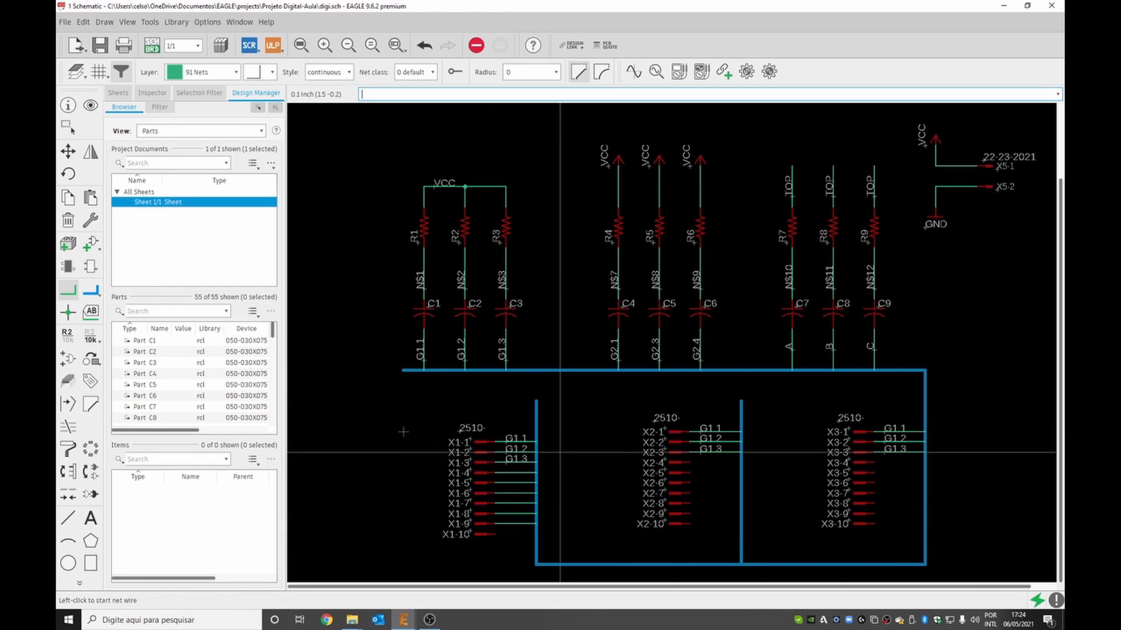
Wire pin X2-4 to its adjacent bus as net G2.1 and draw a net from X2-5 to the same bus
click(690, 462)
click(741, 463)
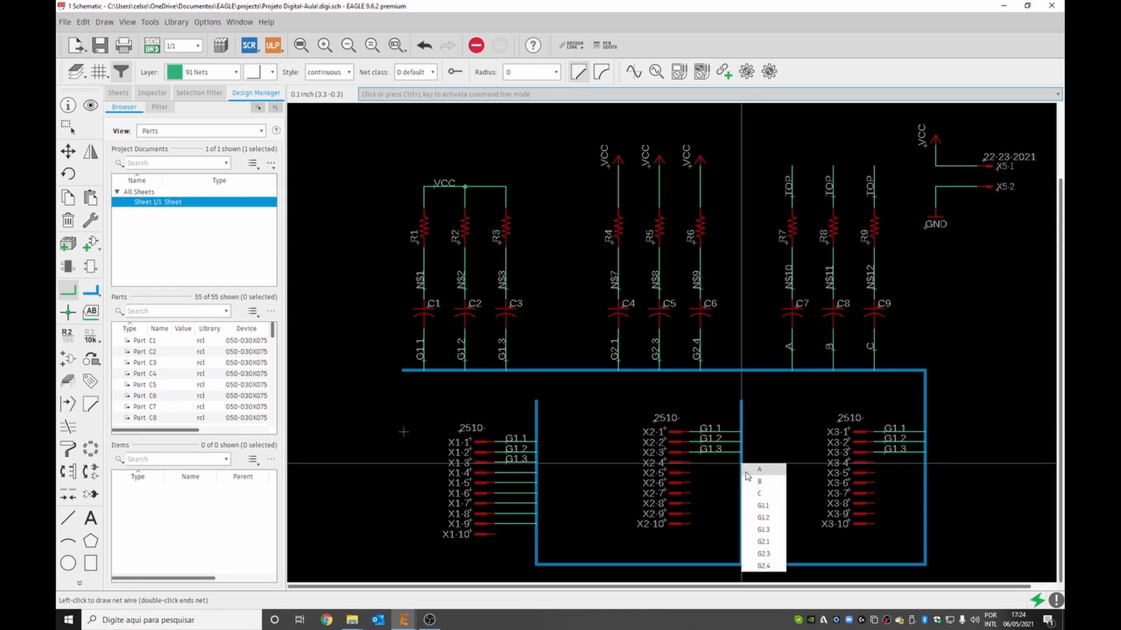
click(753, 506)
click(690, 472)
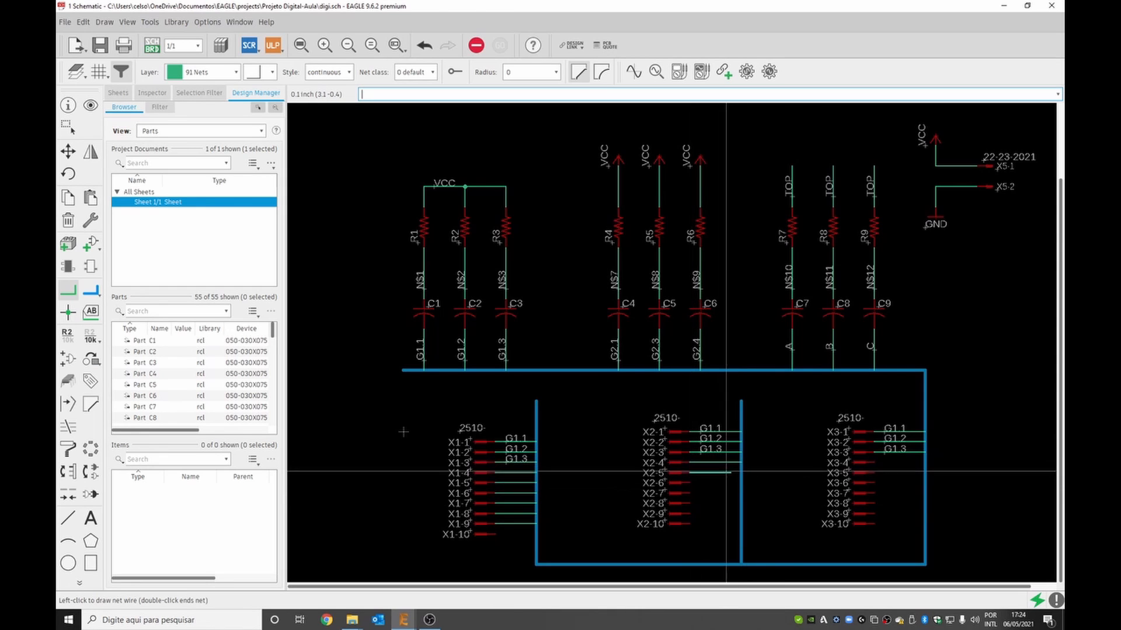
click(740, 473)
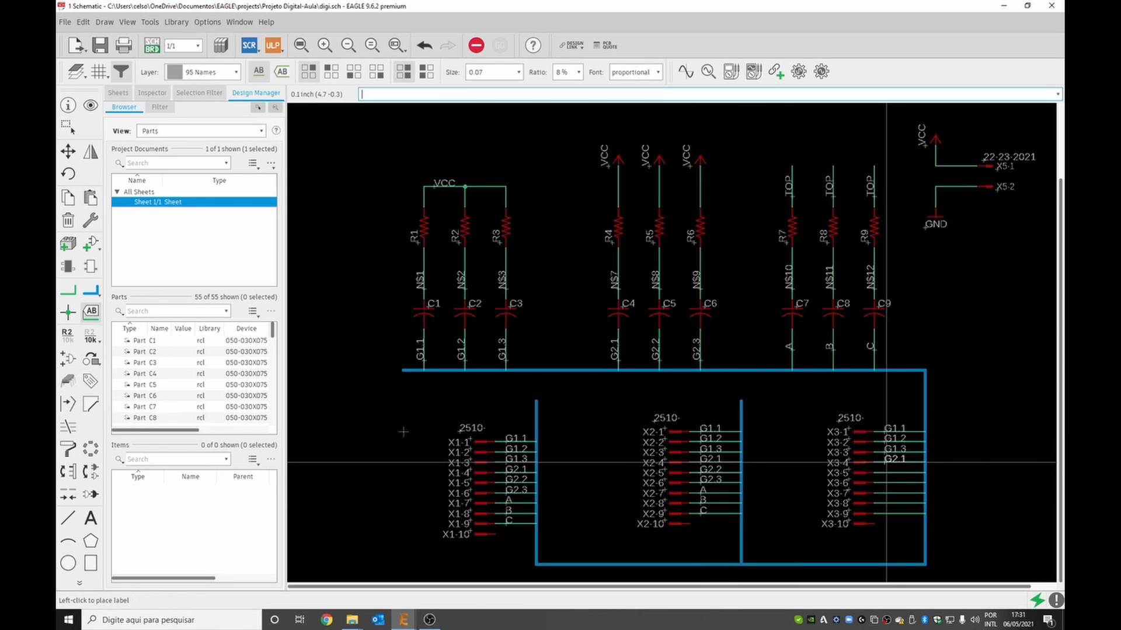
Place the net labels G2.1, G2.2, G2.3, A, B and C on the wires of pins X3-4 through X3-9
click(884, 472)
click(884, 473)
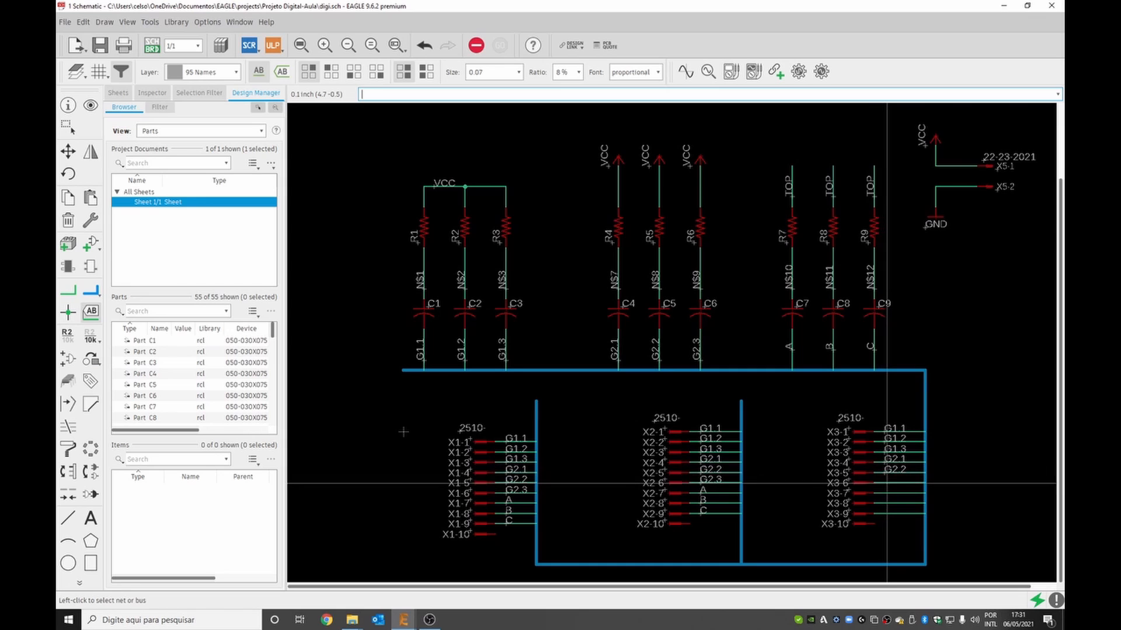
click(886, 483)
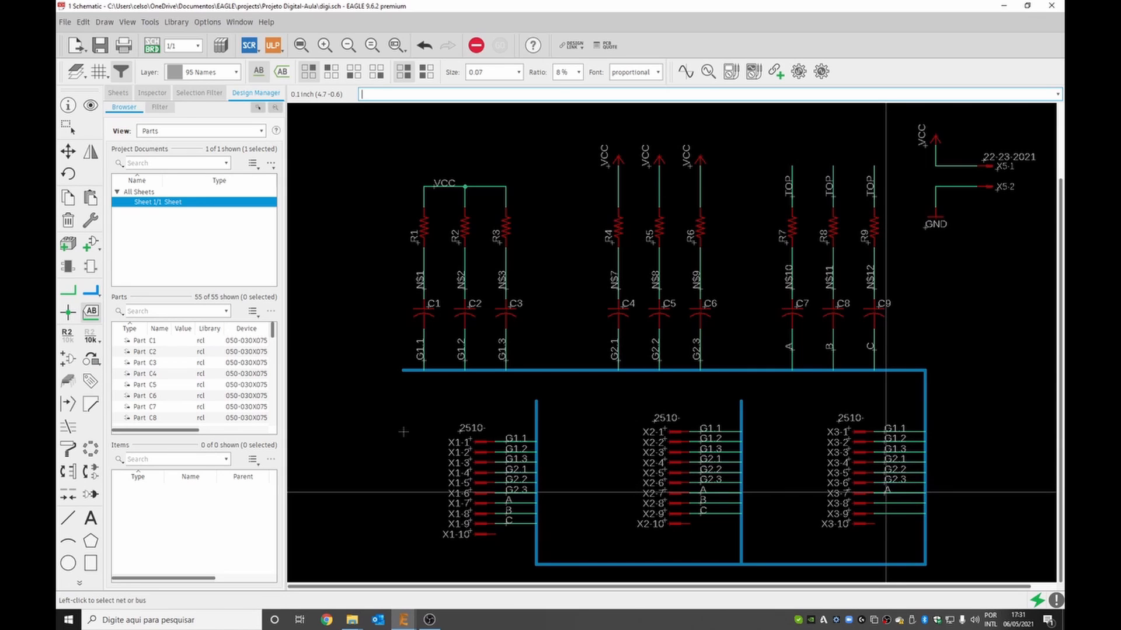
click(884, 500)
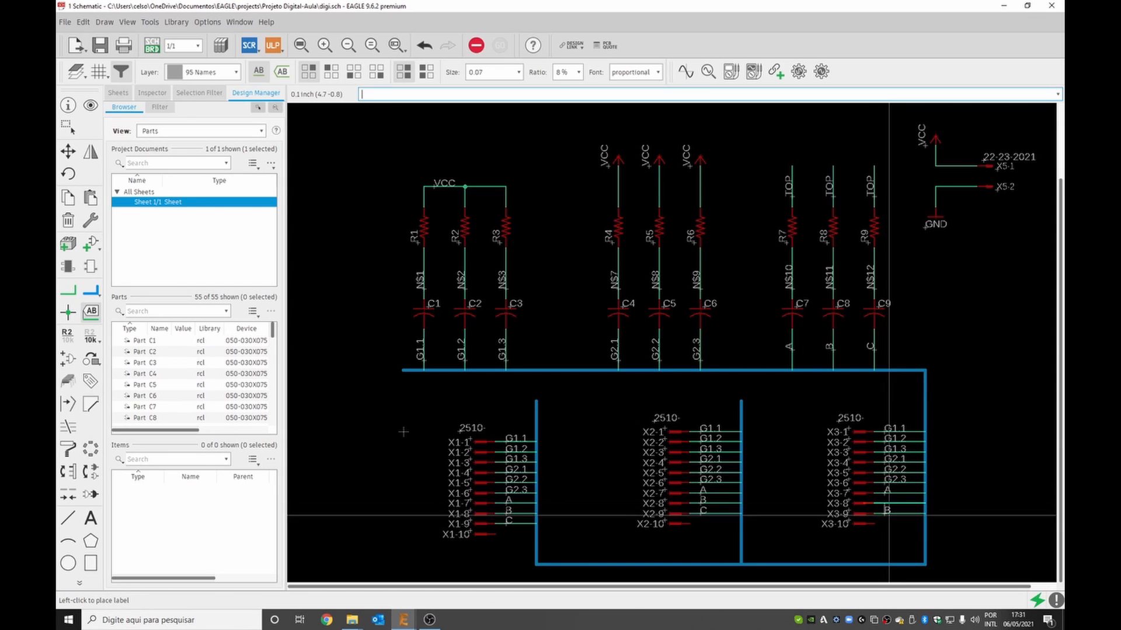
click(885, 500)
click(886, 515)
click(886, 515)
key(Escape)
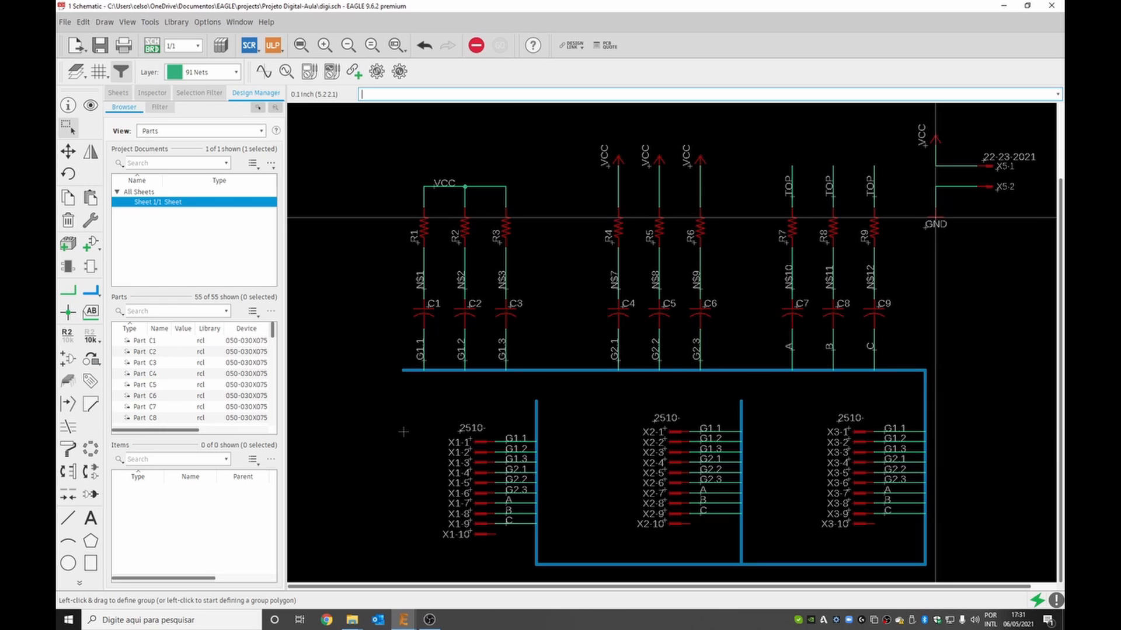
Copy the GND symbol near X5-2 and place one copy below each of the connectors X1, X2 and X3
key(ctrl+c)
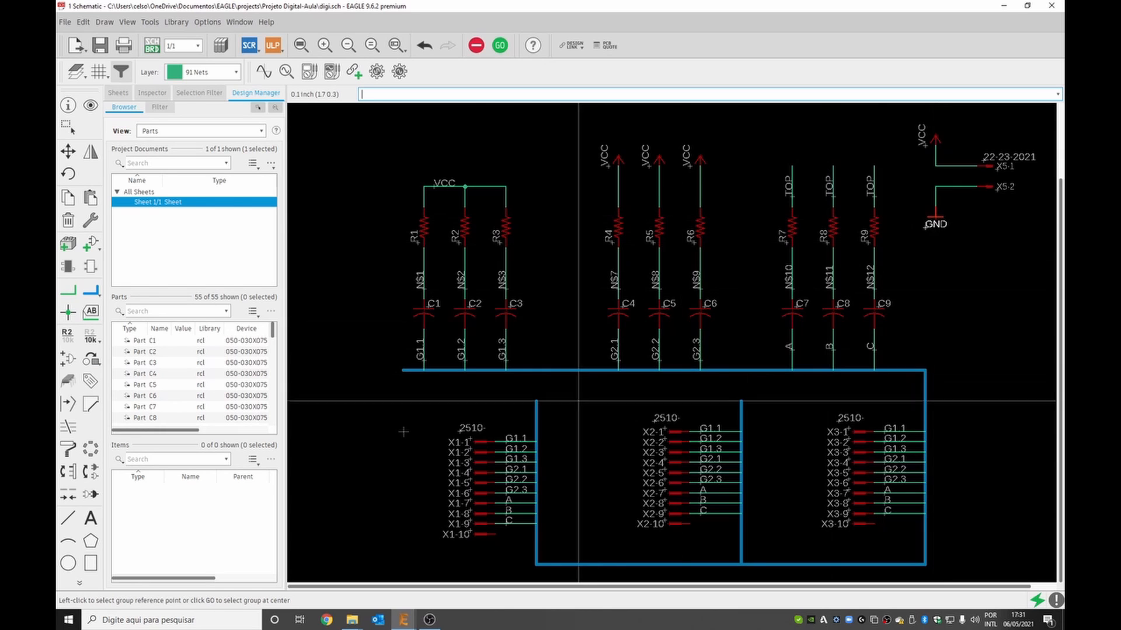
key(ctrl+v)
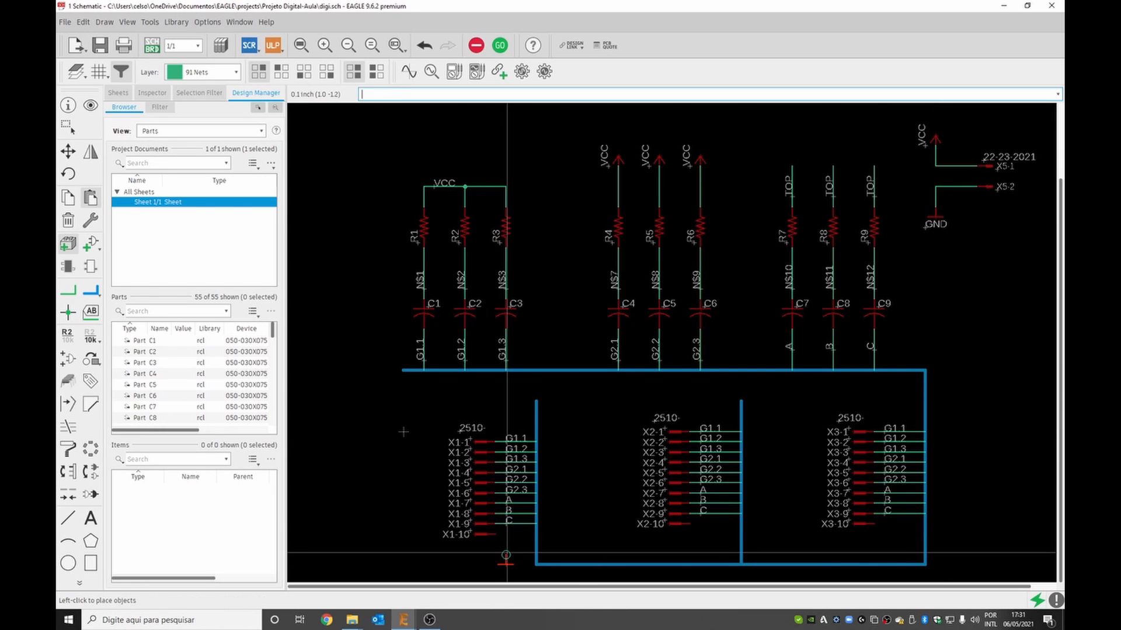
click(505, 555)
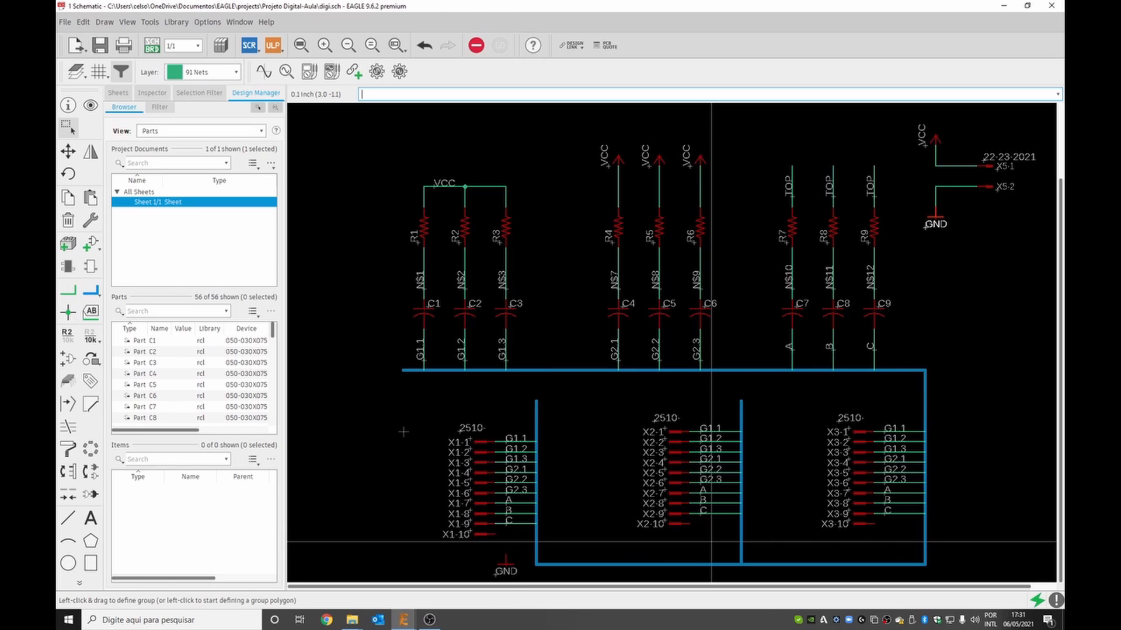
key(ctrl+v)
click(711, 543)
key(ctrl+v)
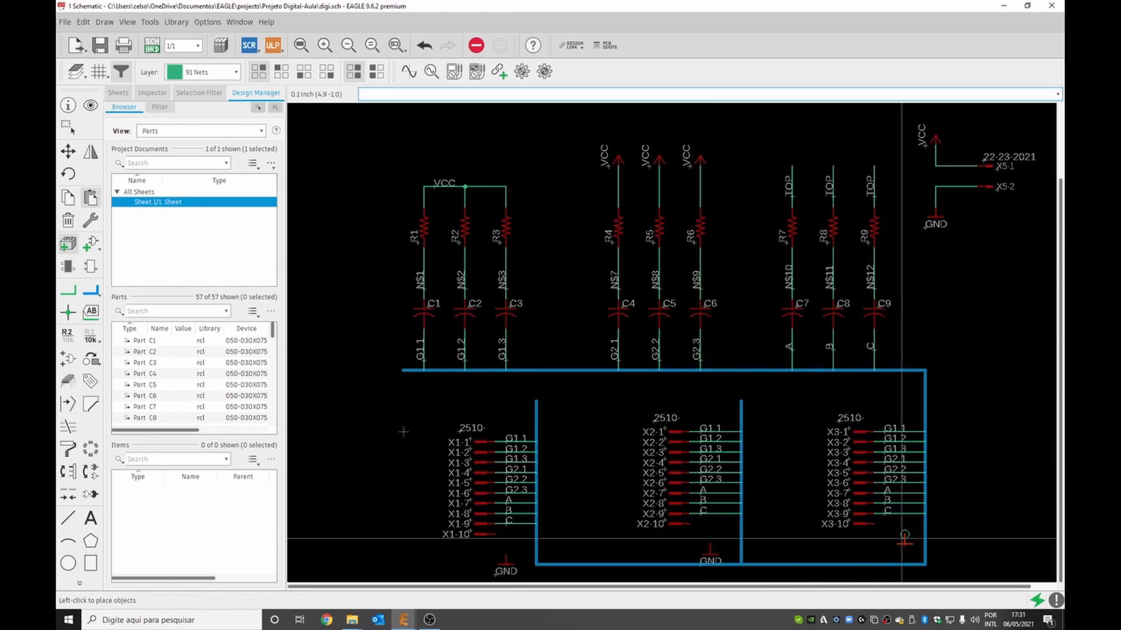
click(904, 544)
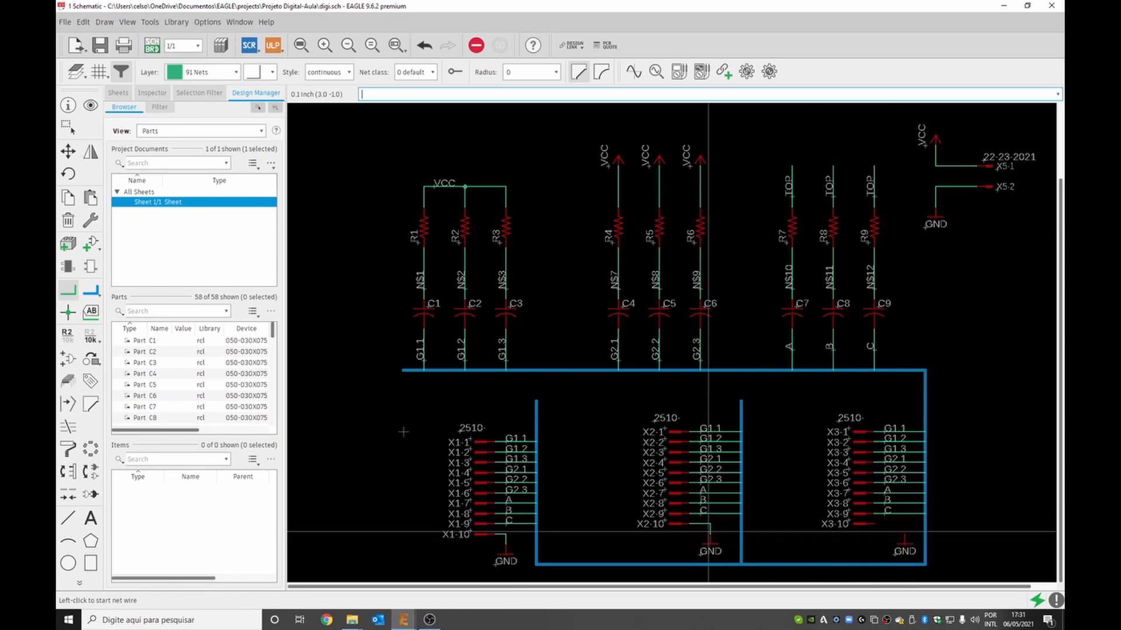
Wire pins X2-10 and X3-10 to the GND symbols below their connectors
click(710, 534)
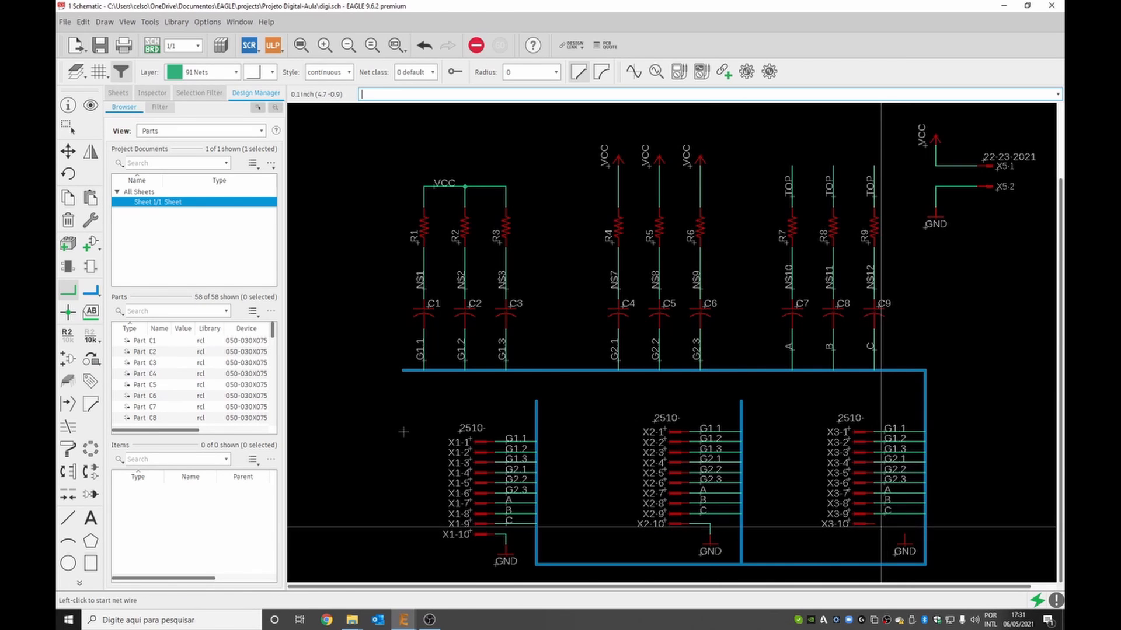
click(876, 523)
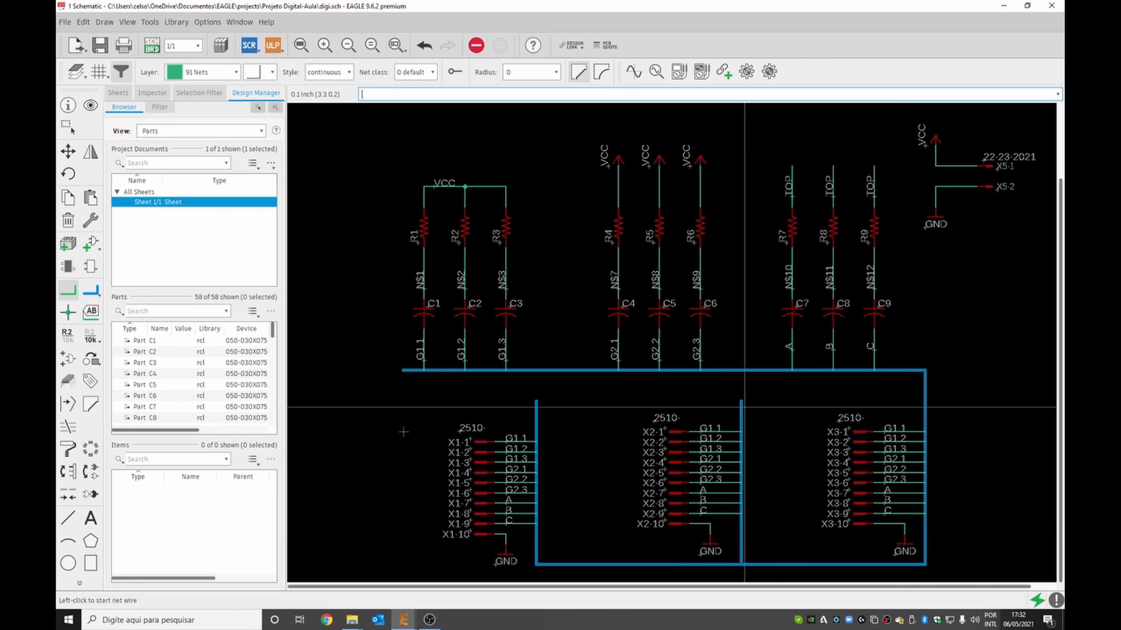
key(Escape)
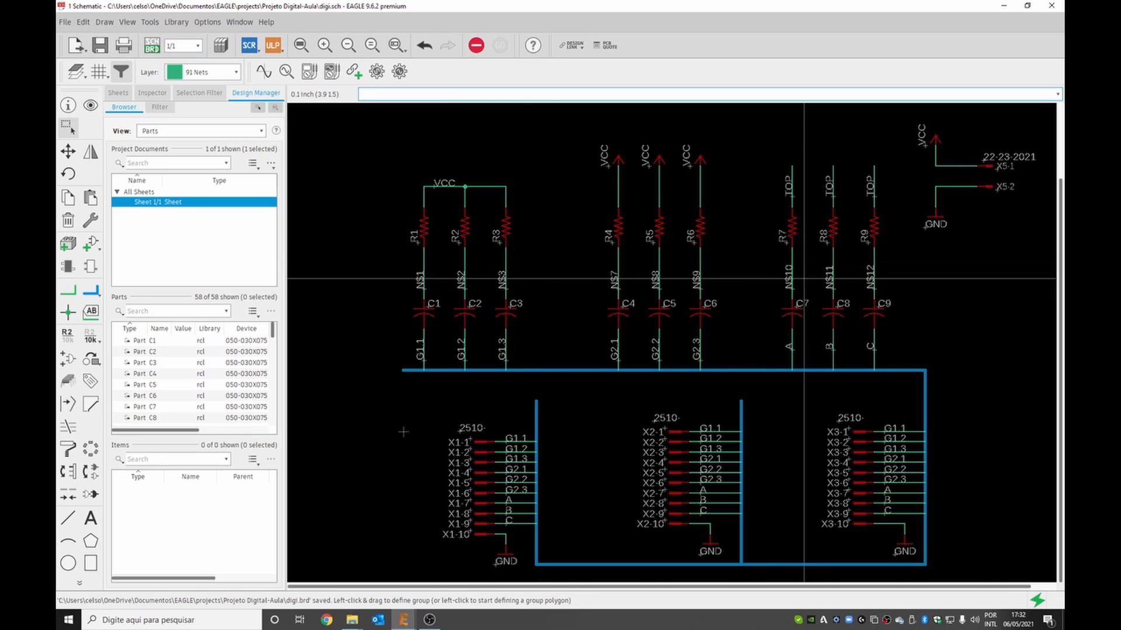
Switch to the board and set up the autorouter with the Top layer's preferred direction at N/A and Bottom at Auto
click(153, 47)
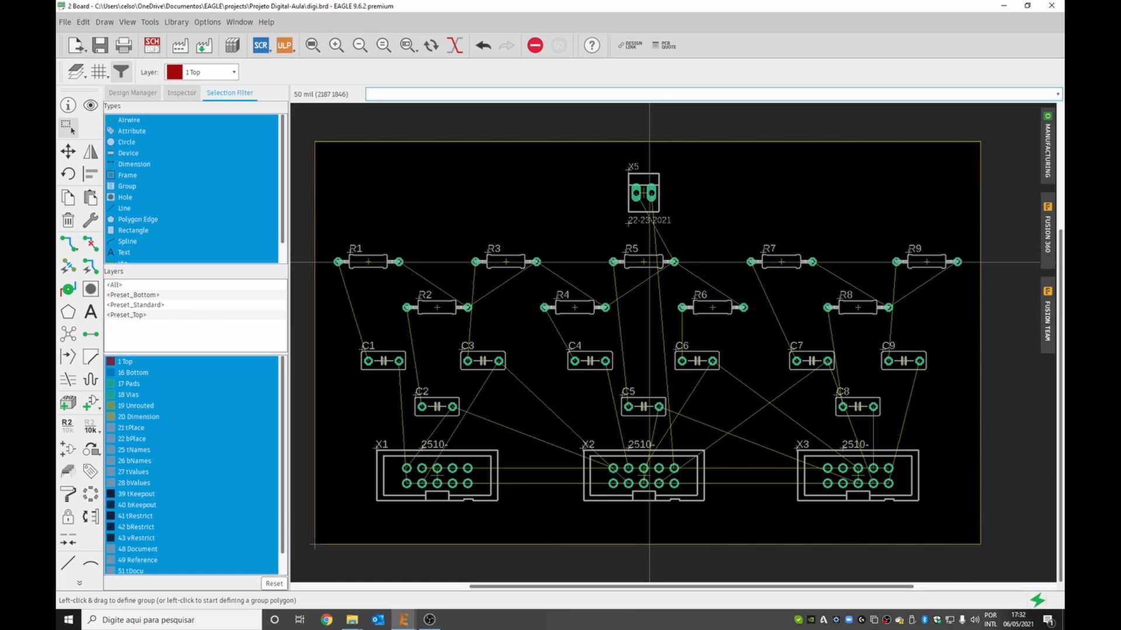
click(90, 267)
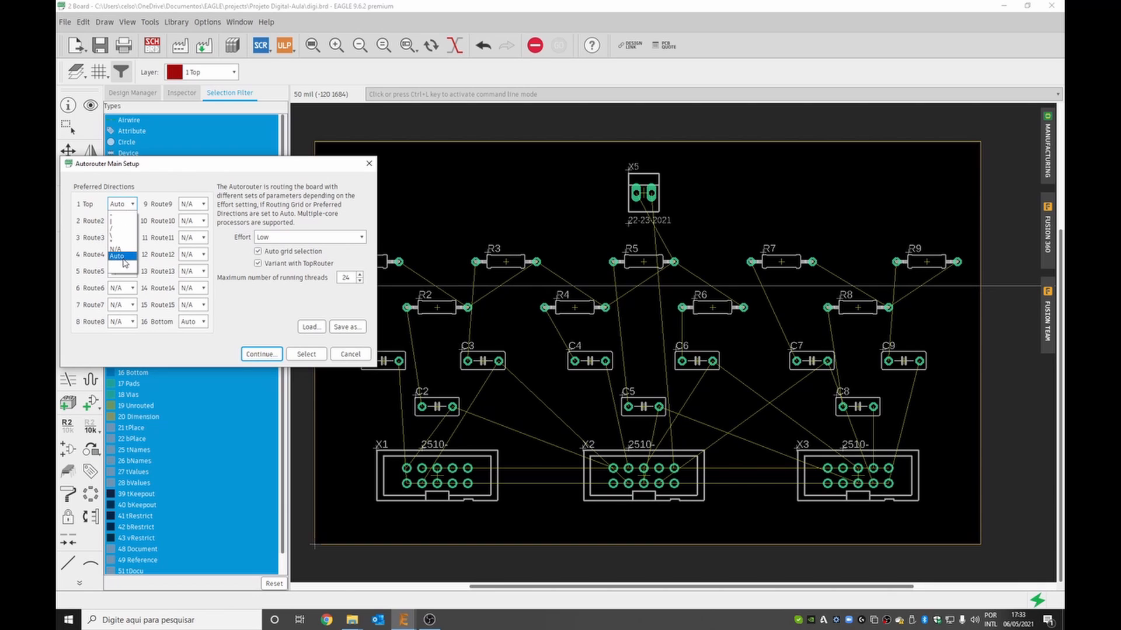
click(124, 249)
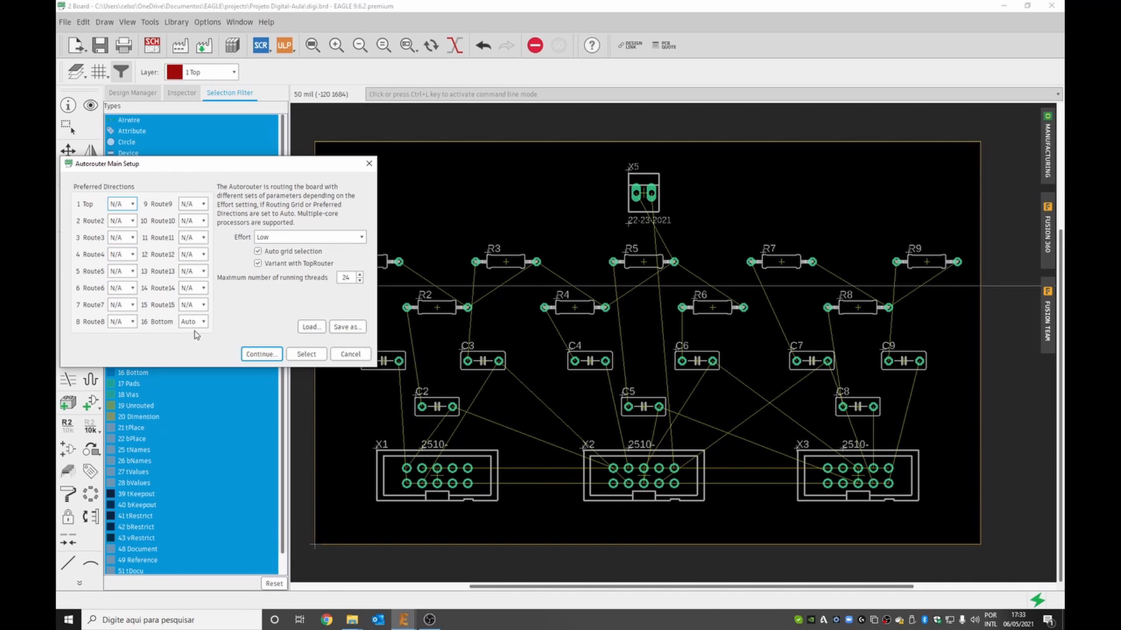
click(260, 354)
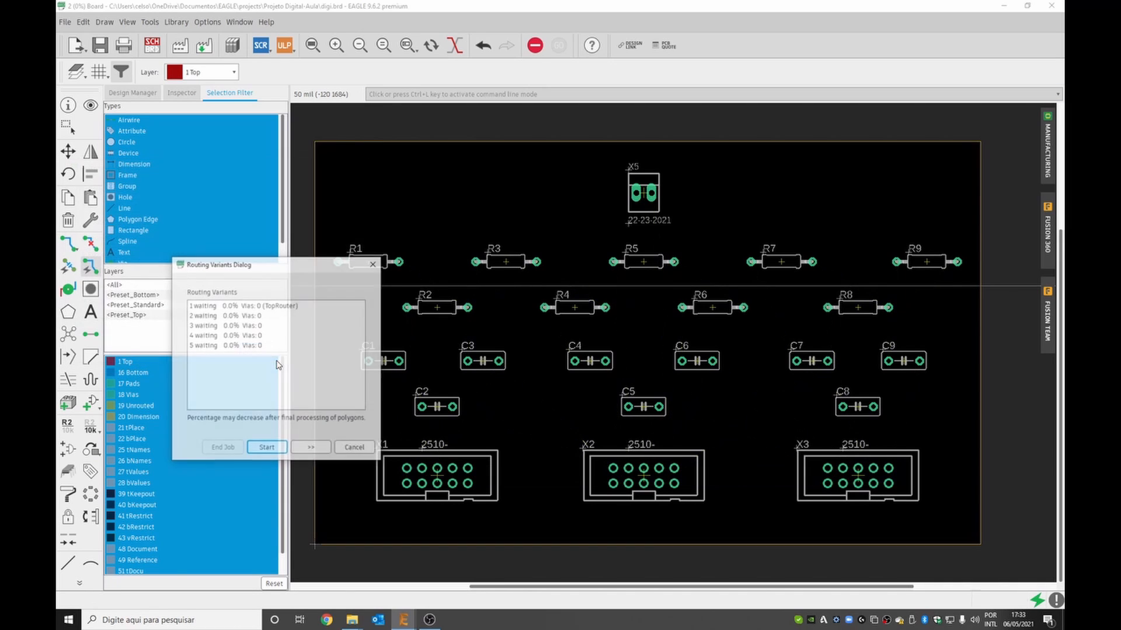
Run the autorouter job, end it and rip up all the resulting traces
click(267, 448)
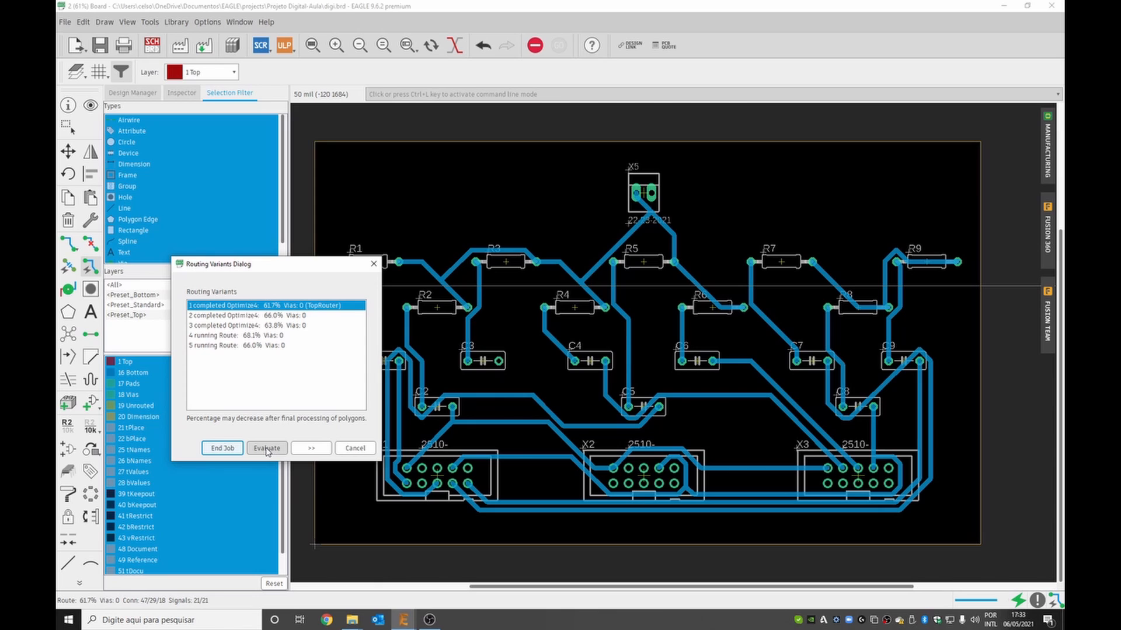
click(223, 448)
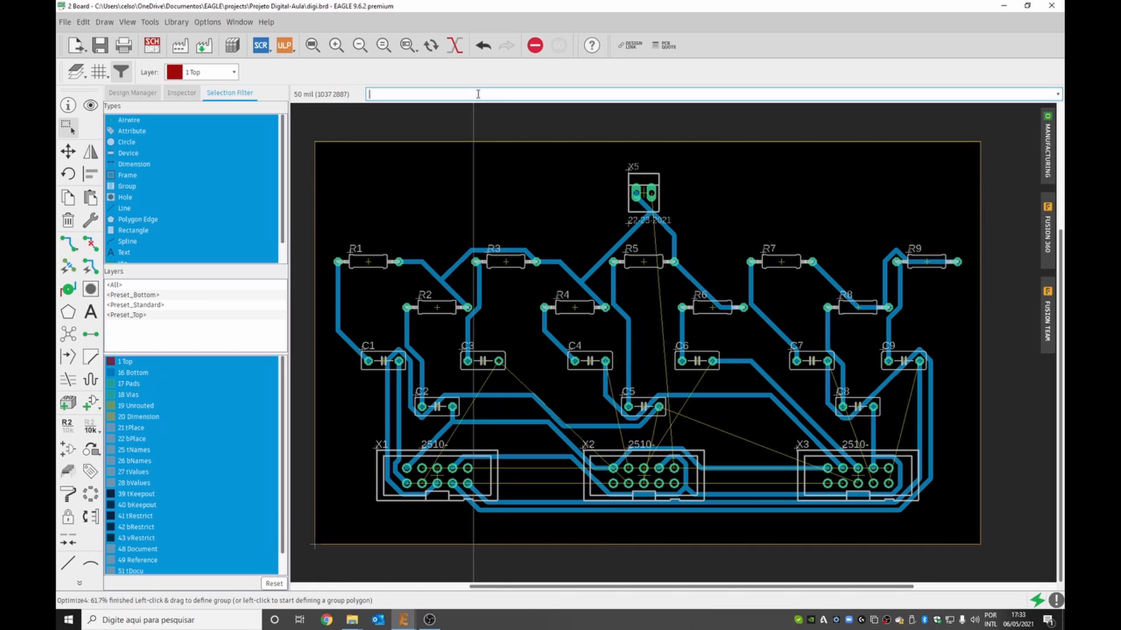
text(ripup *)
key(Return)
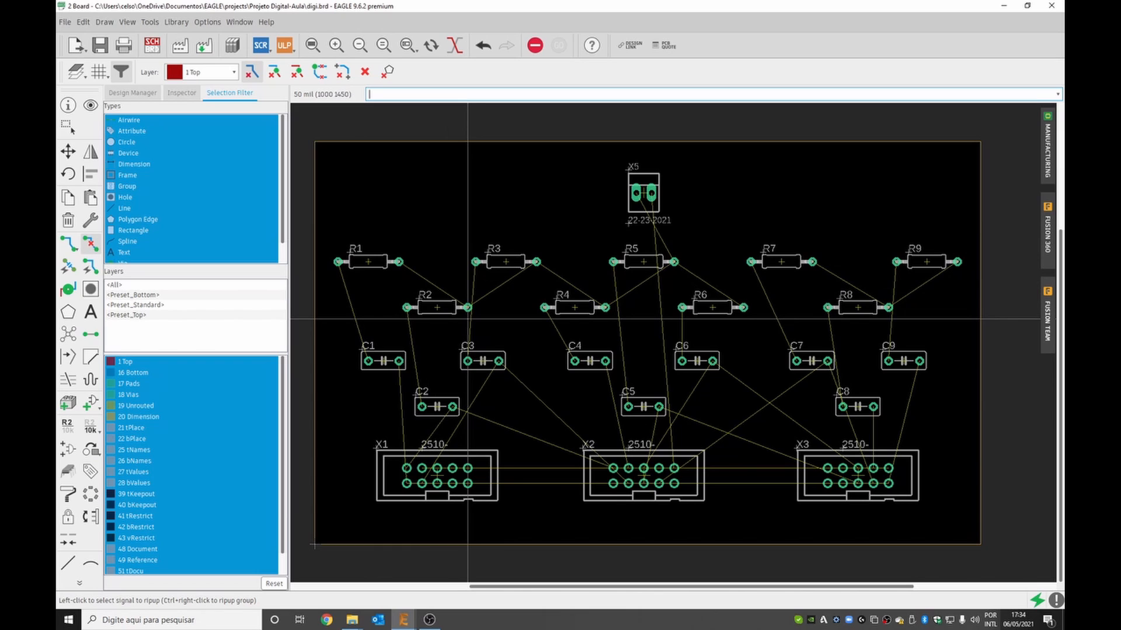
Move the group of R1 to R3 and C1 to C3 straight up by about 550 mil
click(68, 127)
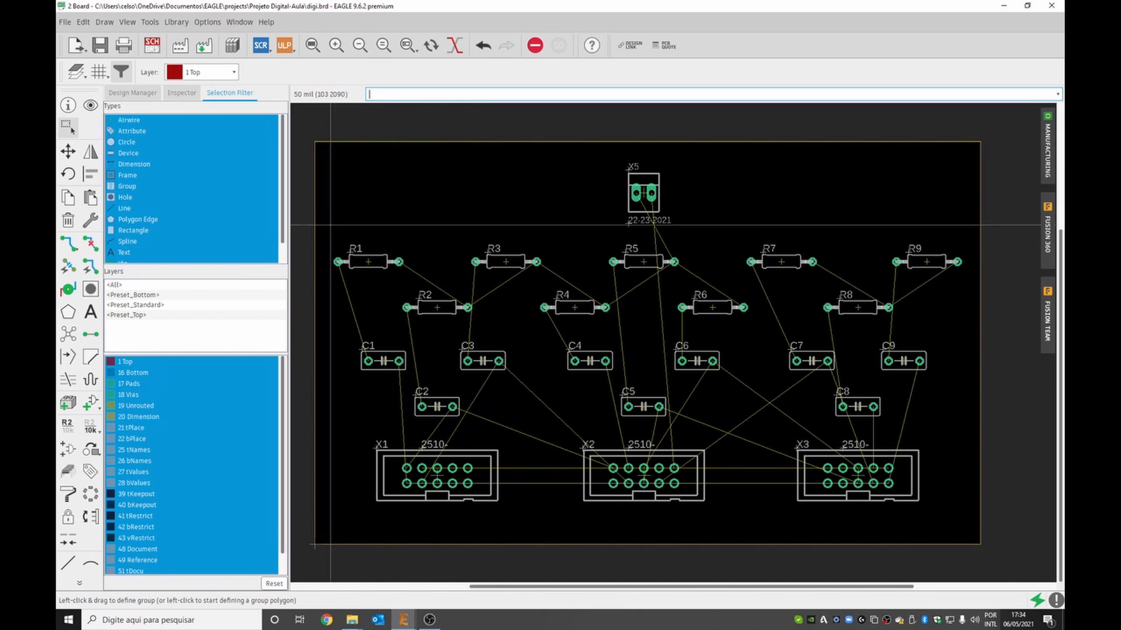
drag(328, 222, 543, 438)
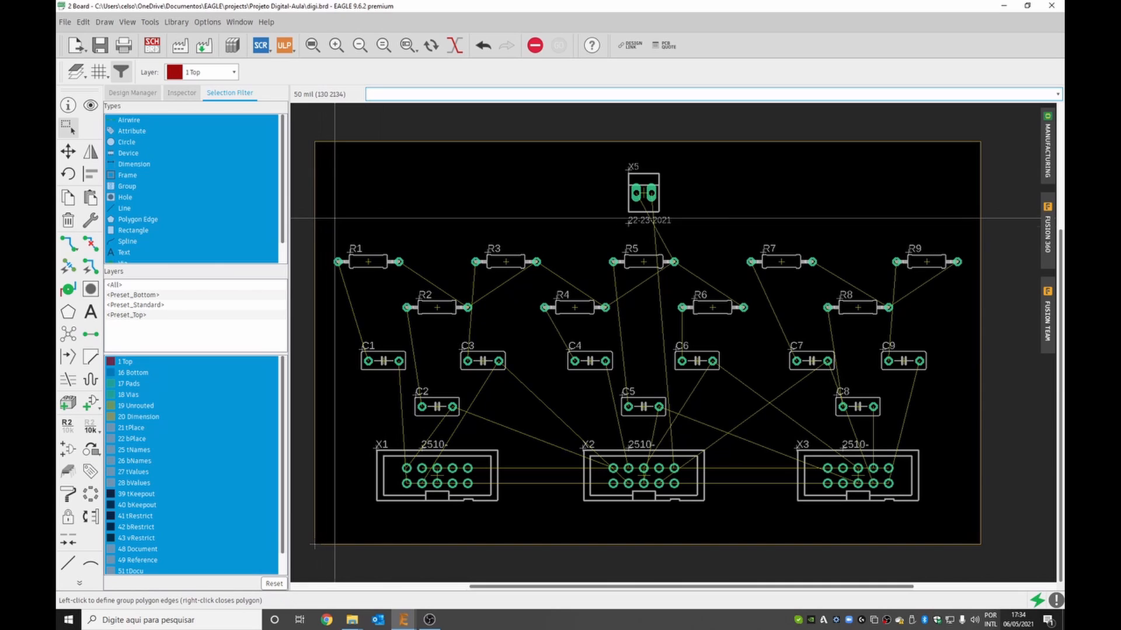
drag(334, 218, 528, 401)
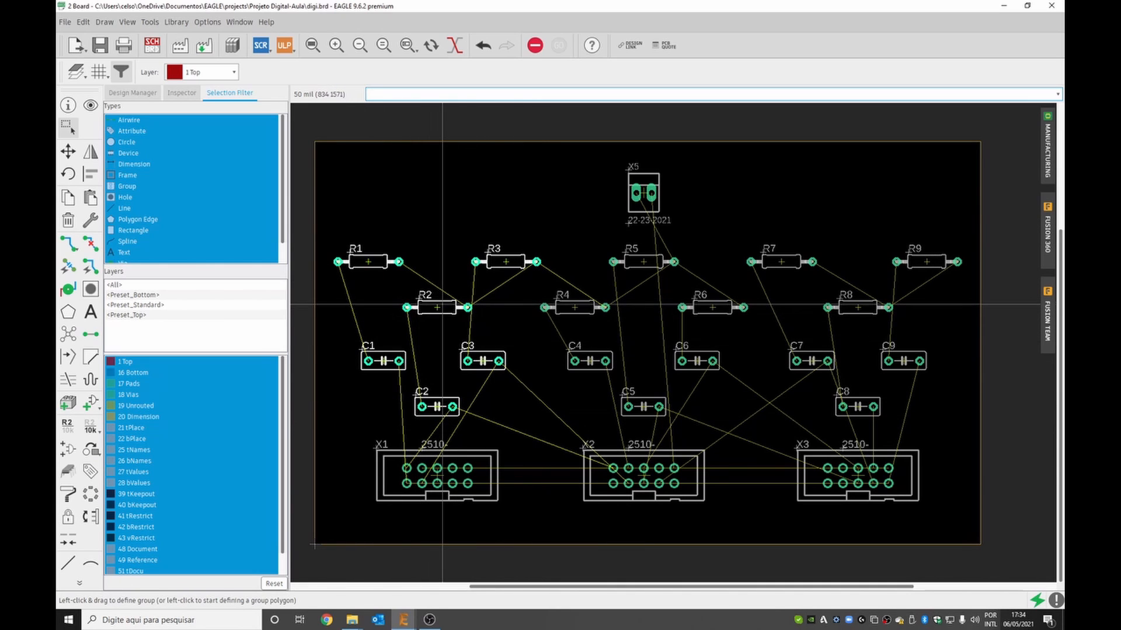
drag(441, 305, 436, 221)
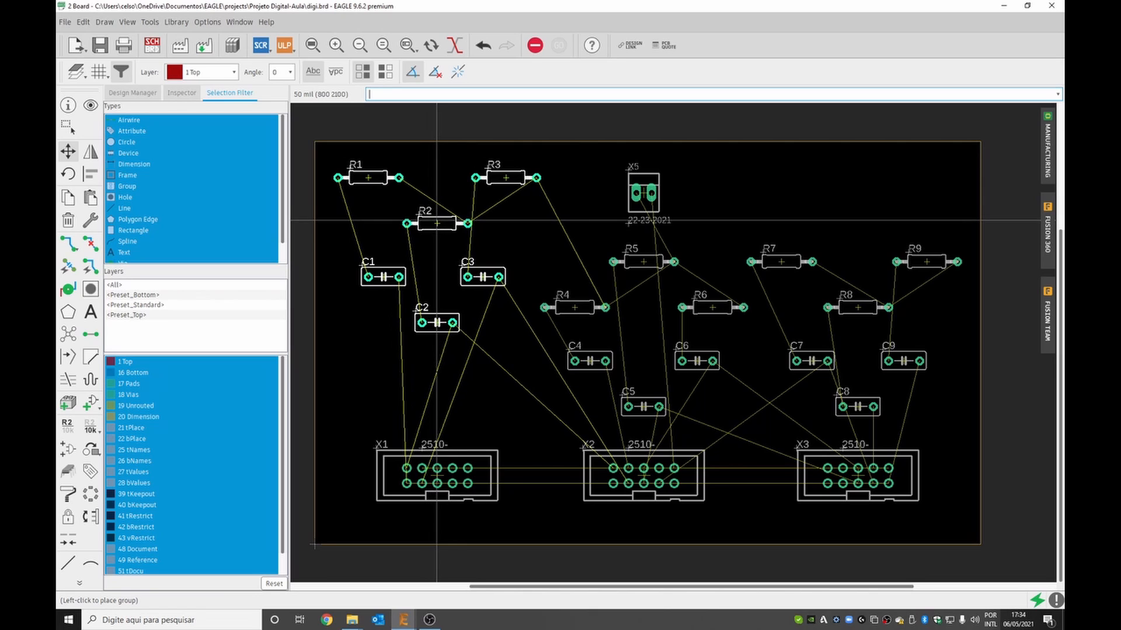
click(437, 221)
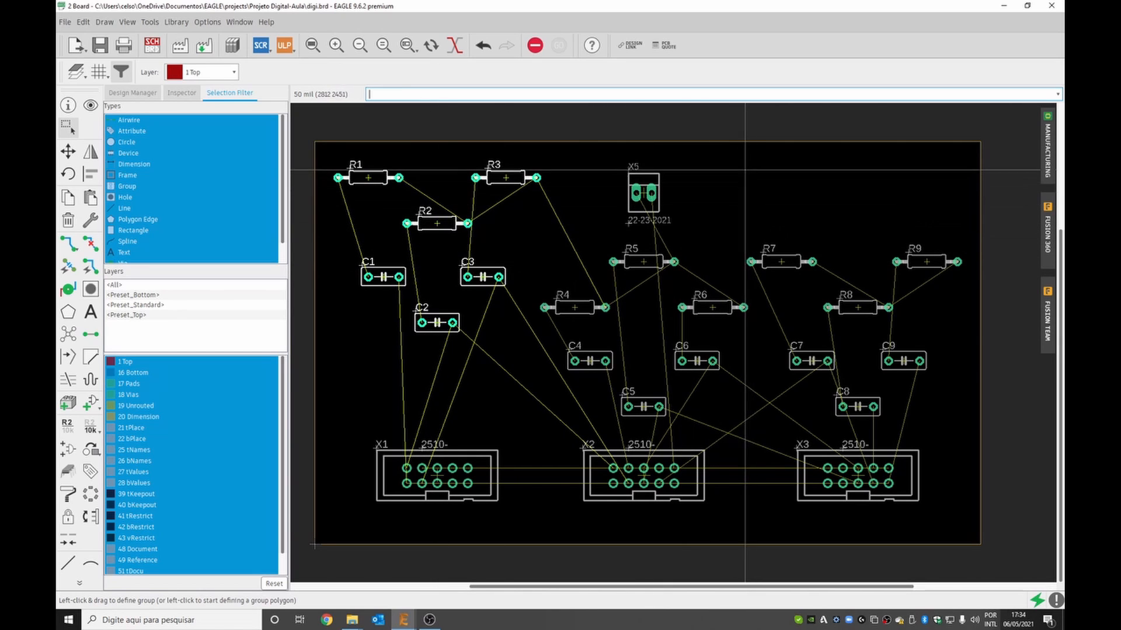
Move the group of R7 to R9 and C7 to C9 up to the level of the R1 to R3 group
drag(744, 168, 908, 427)
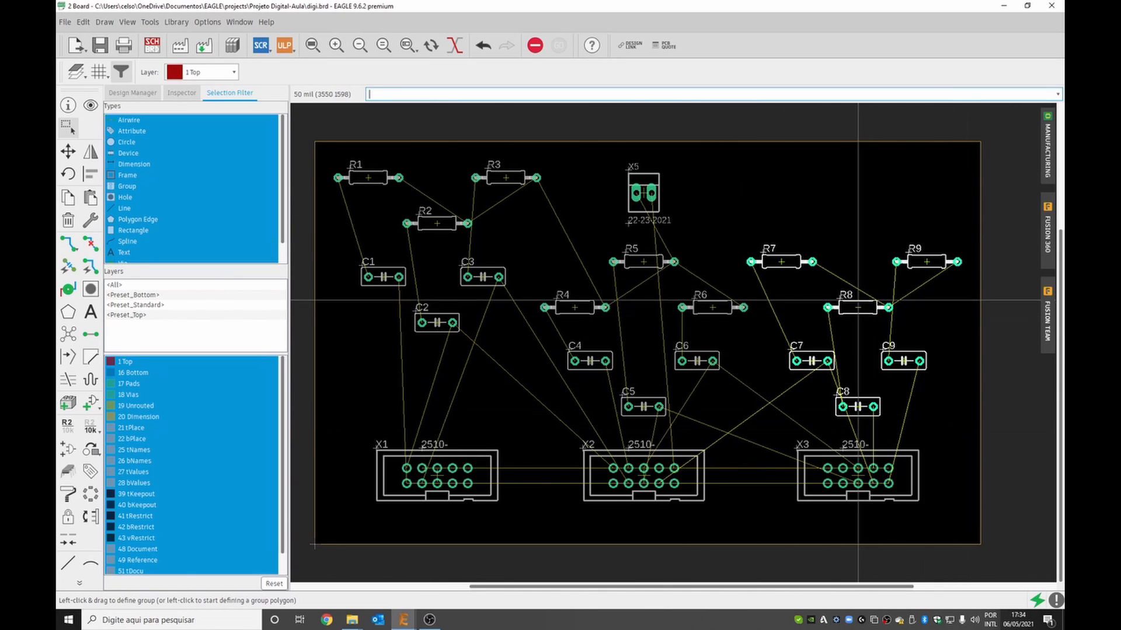
drag(858, 308, 859, 225)
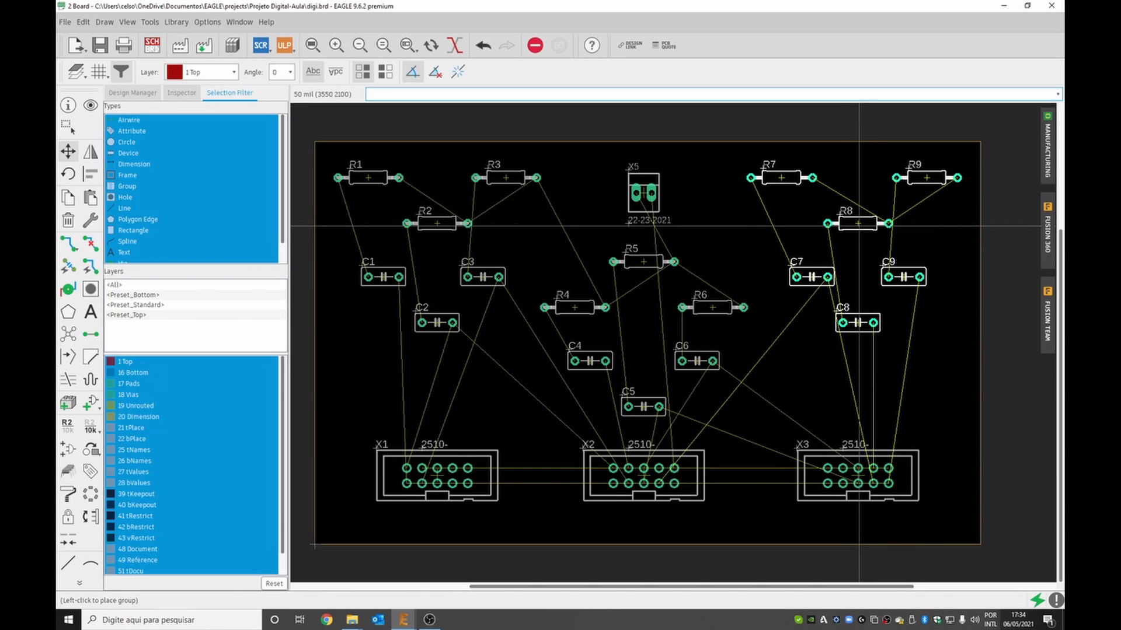
click(858, 225)
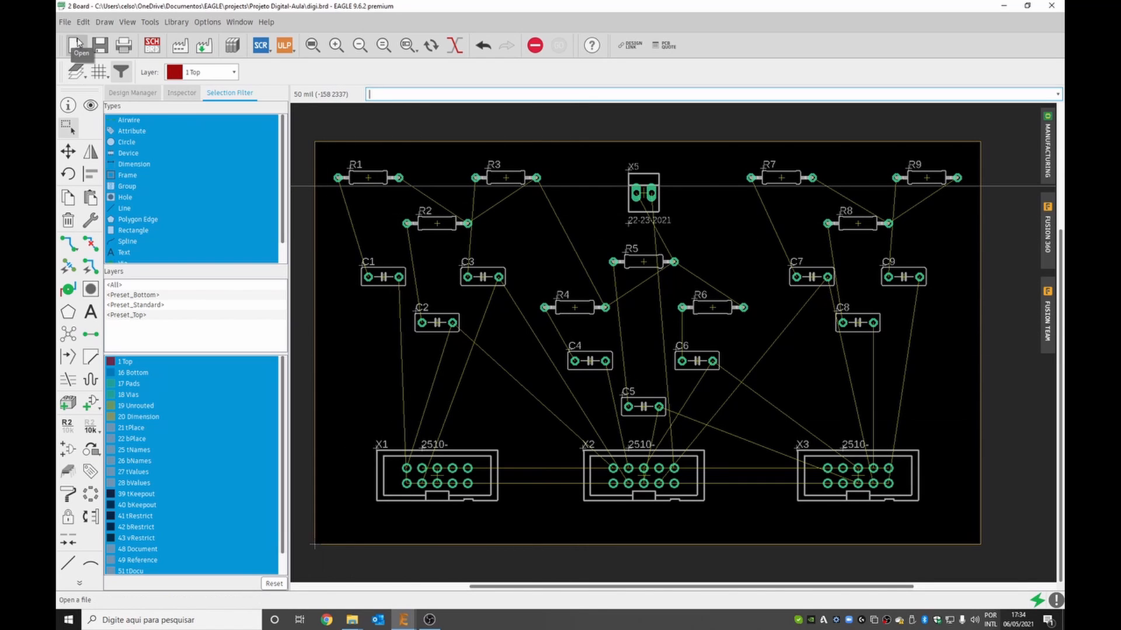
Autoroute the rearranged board with only the Bottom layer on Auto, end the job and rip up all the traces
click(95, 271)
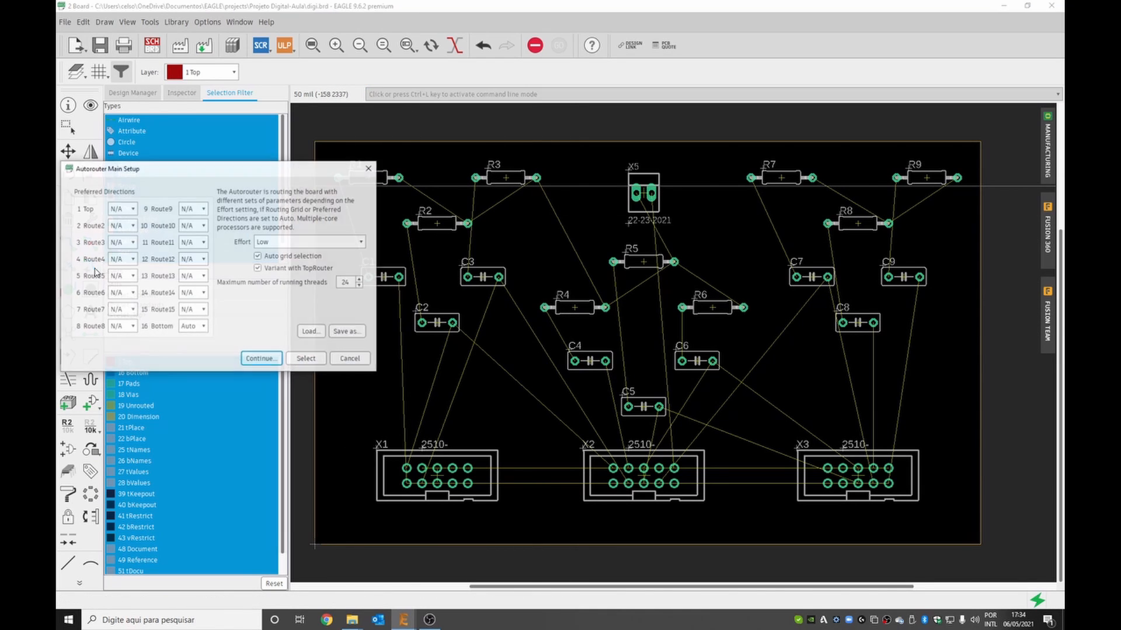
click(260, 359)
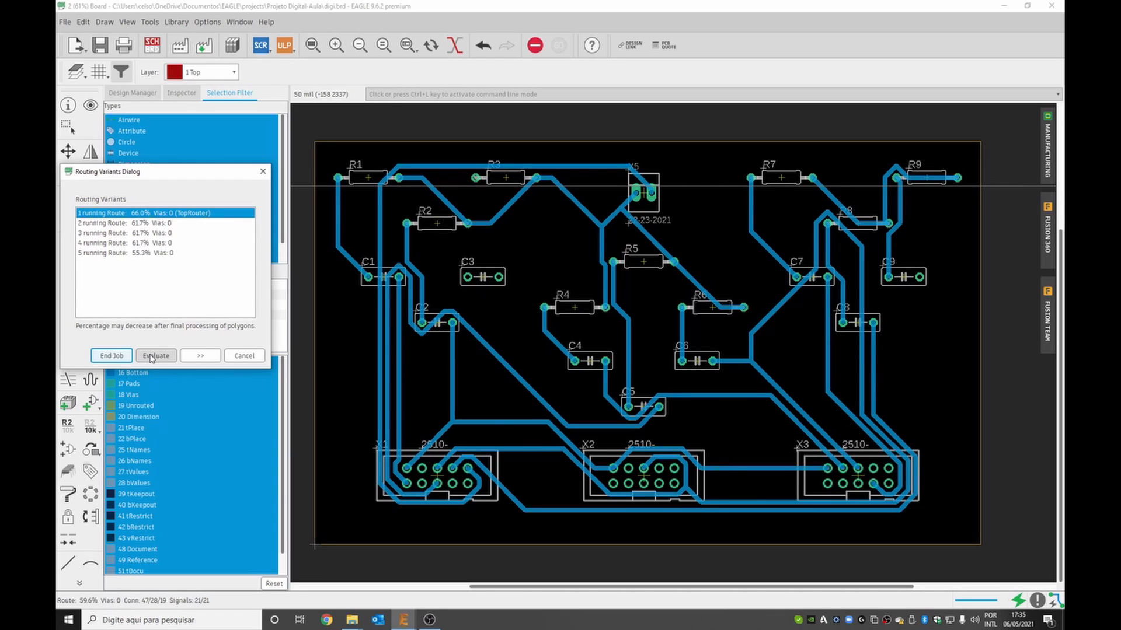
click(111, 356)
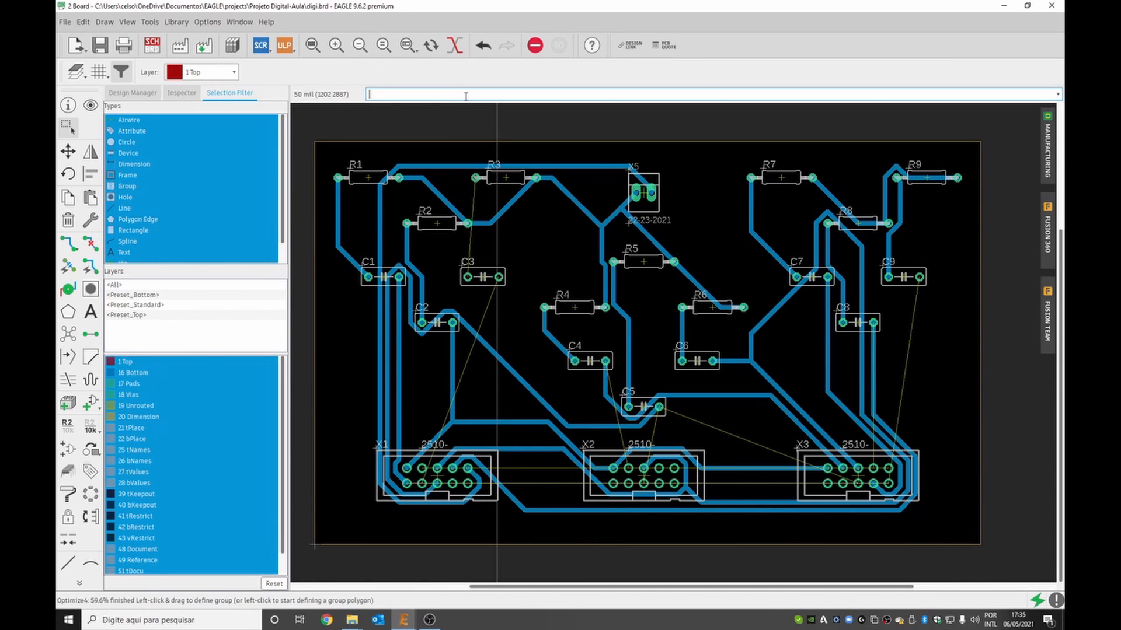
text(ripup;)
key(Return)
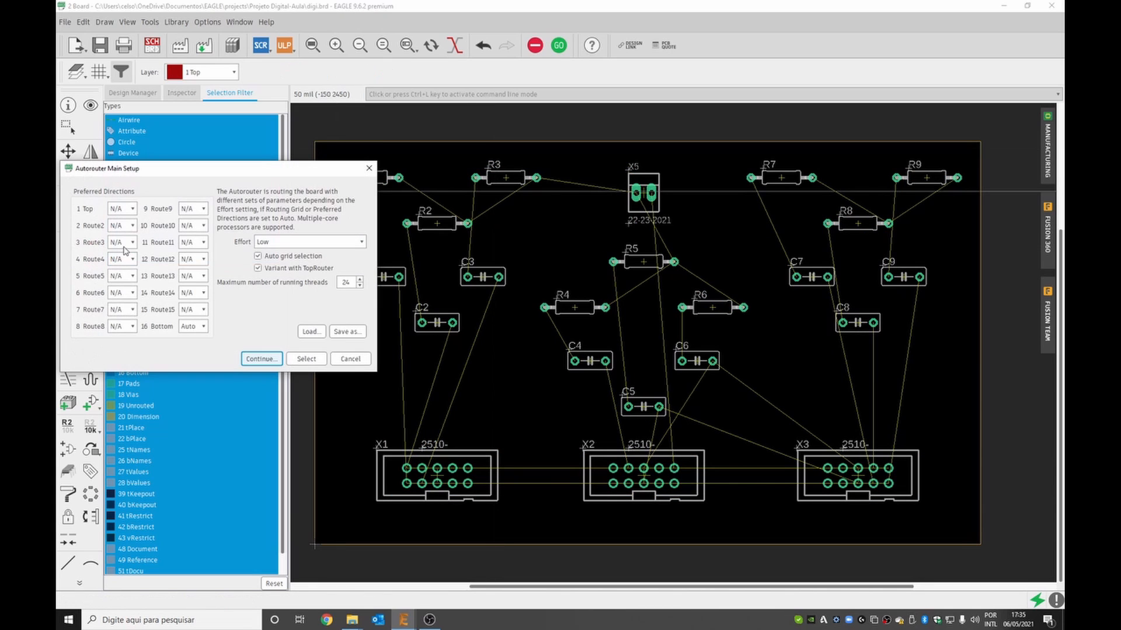
Set the autorouter's preferred direction for the Top layer to Auto and continue to the routing variants
click(121, 208)
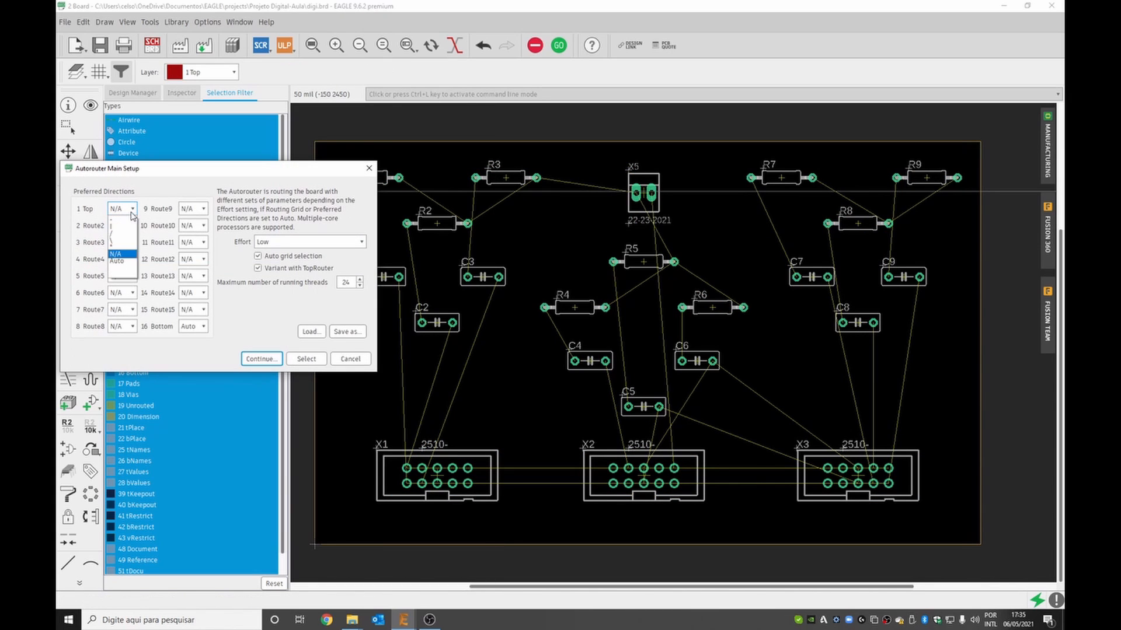
click(130, 261)
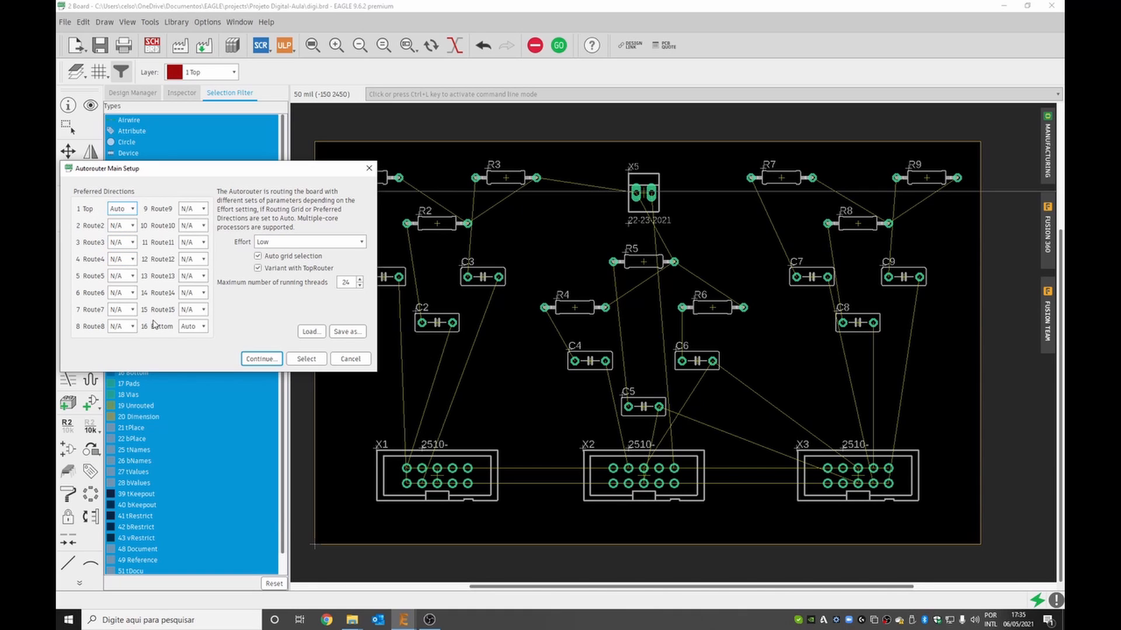
click(260, 359)
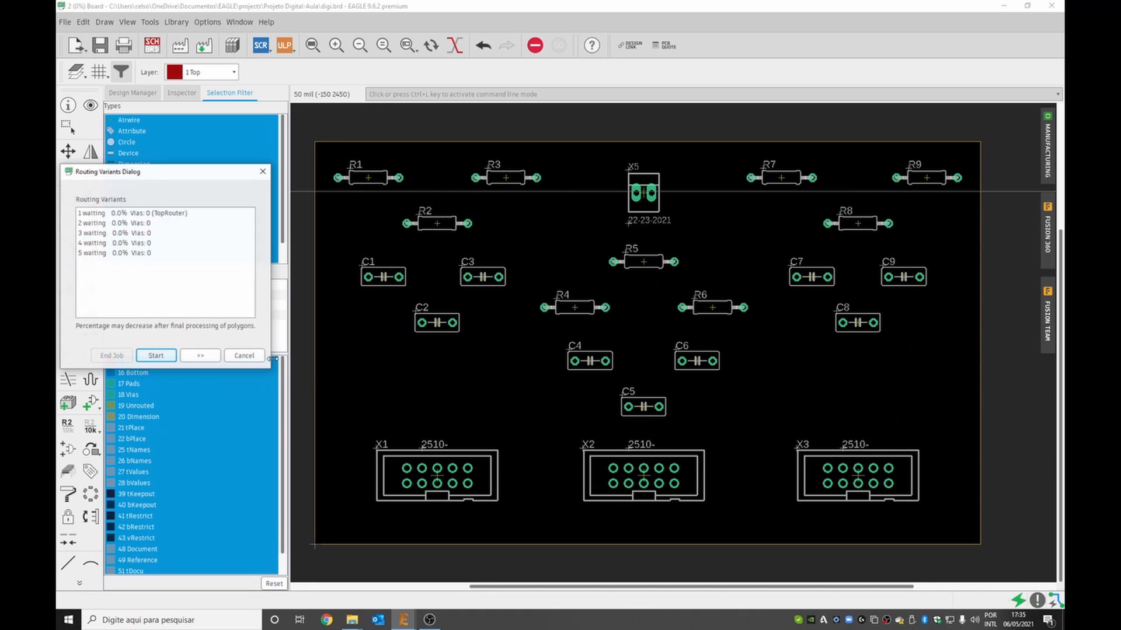
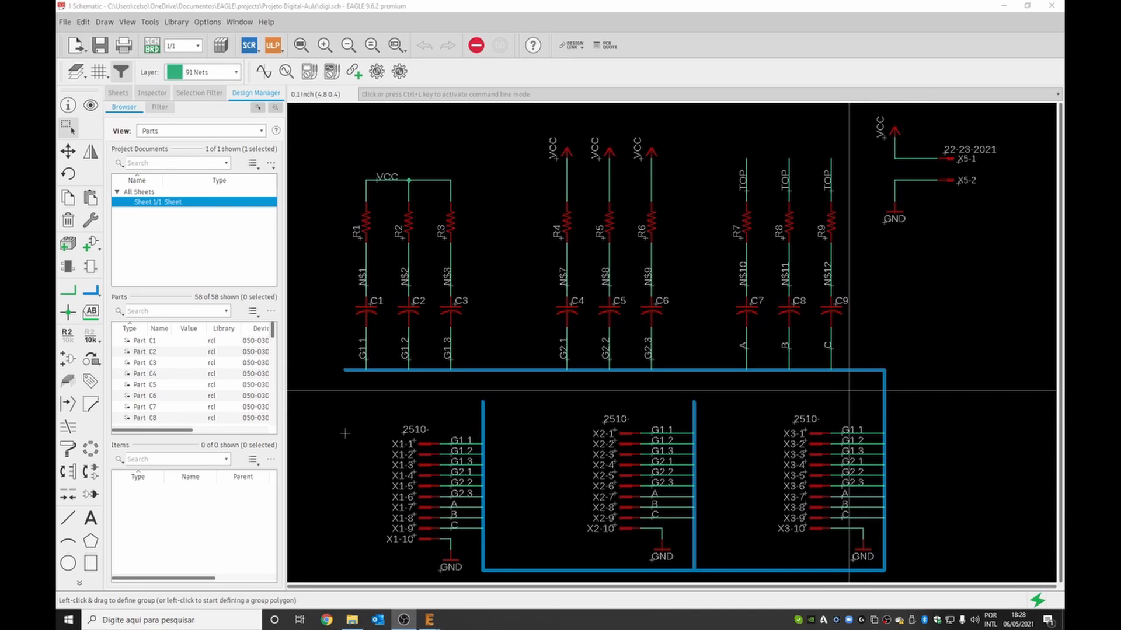
Add the A4L-LOC frame from the frames library to the schematic sheet, placing it at the origin (0.0 0.0)
click(118, 93)
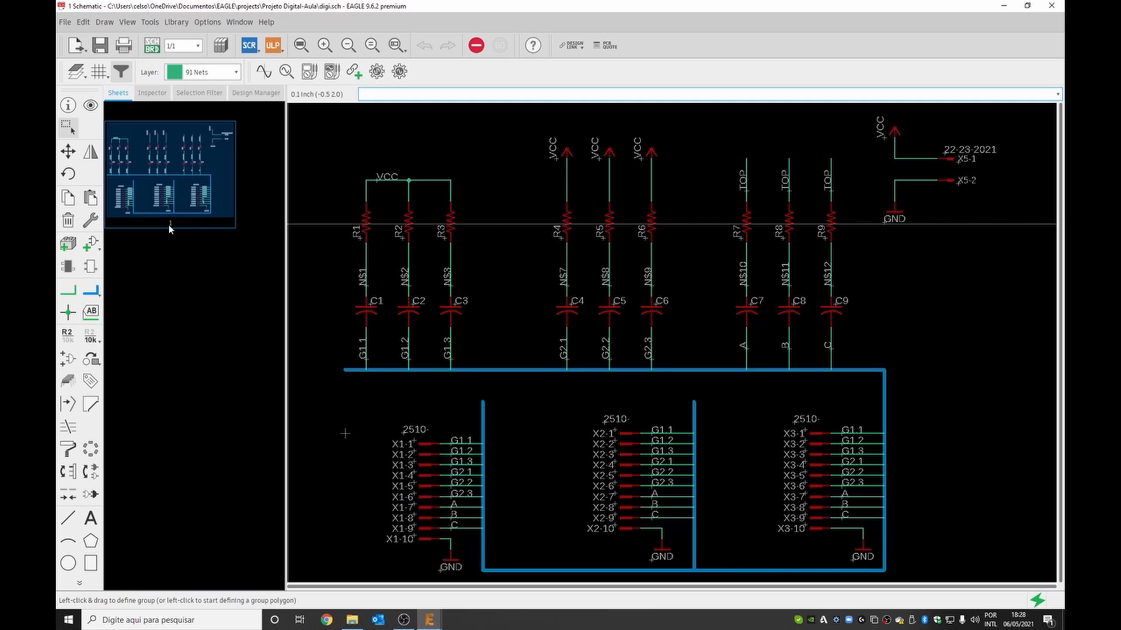
scroll(574, 284, down, 3)
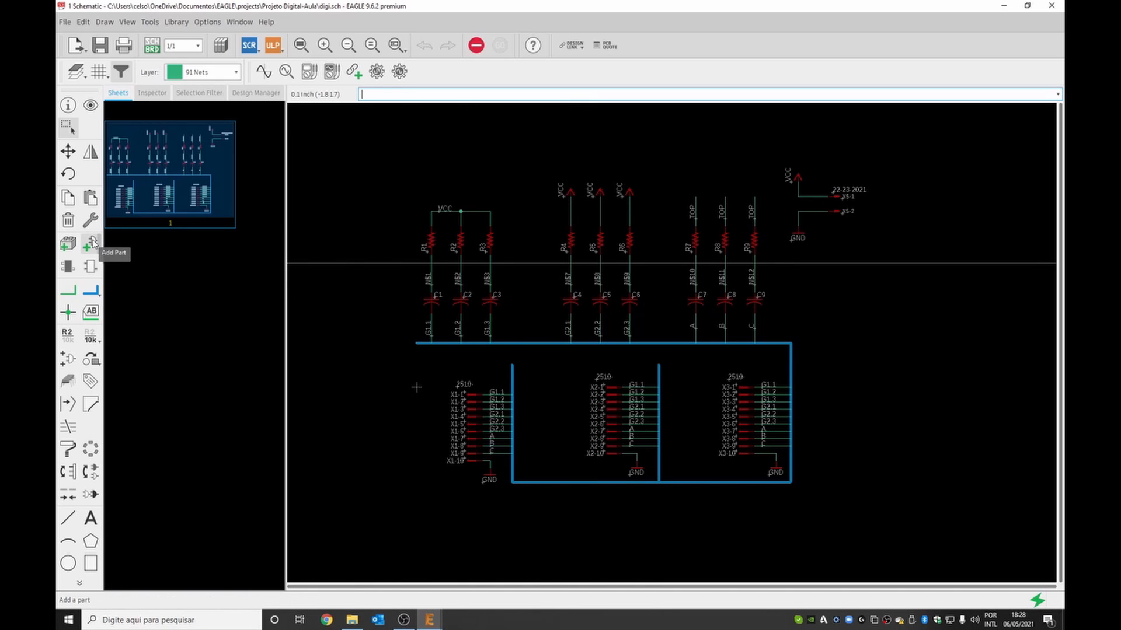
click(89, 243)
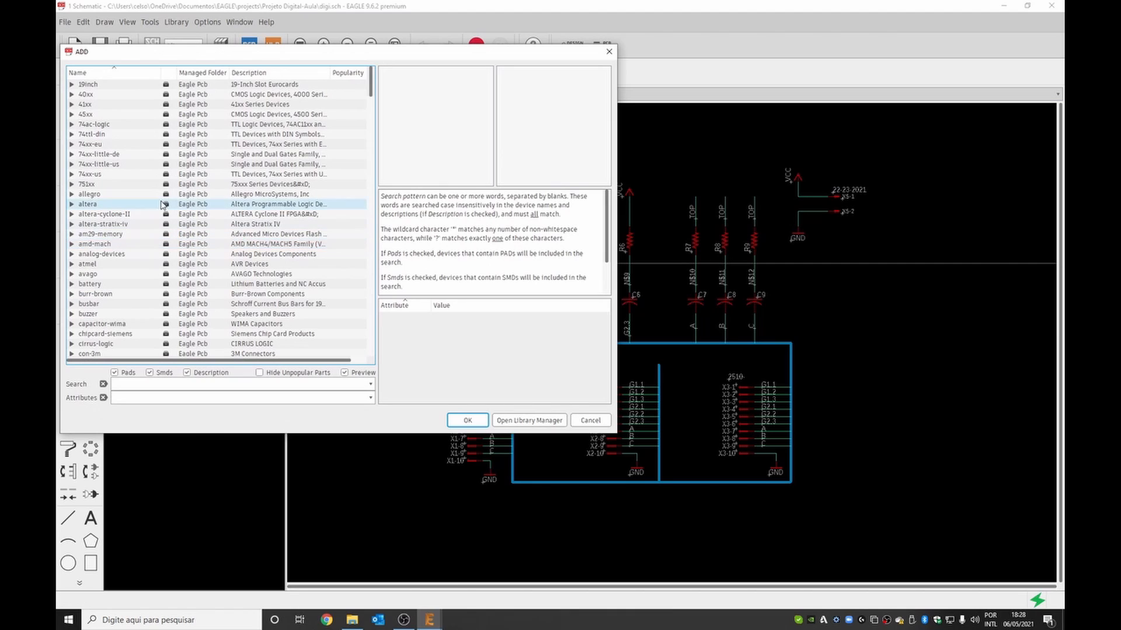
scroll(138, 175, down, 1)
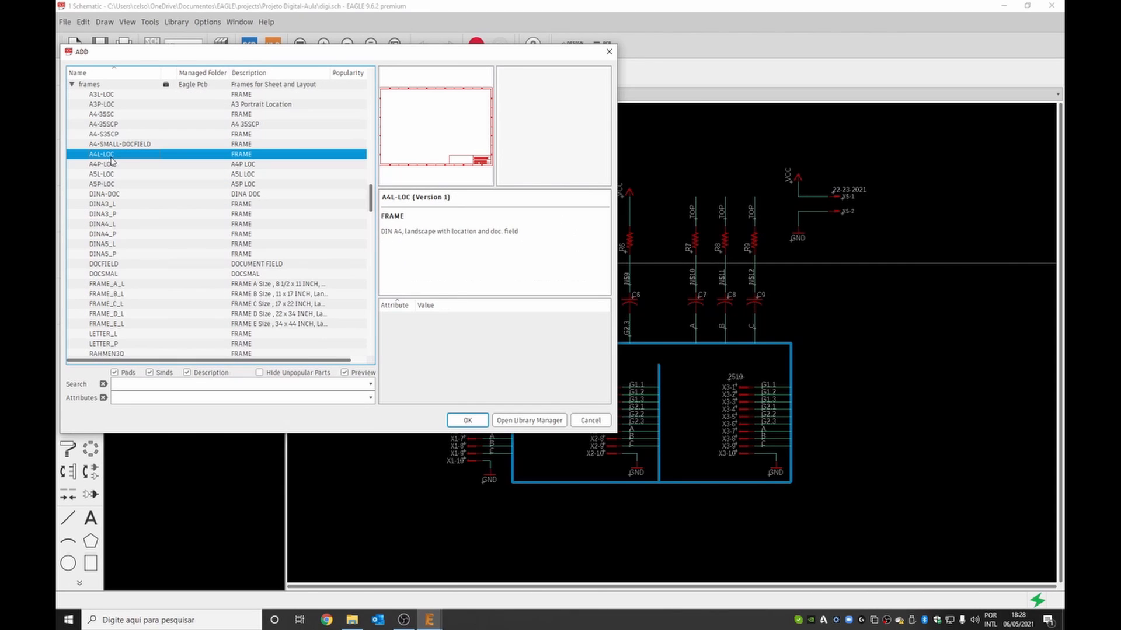
click(468, 420)
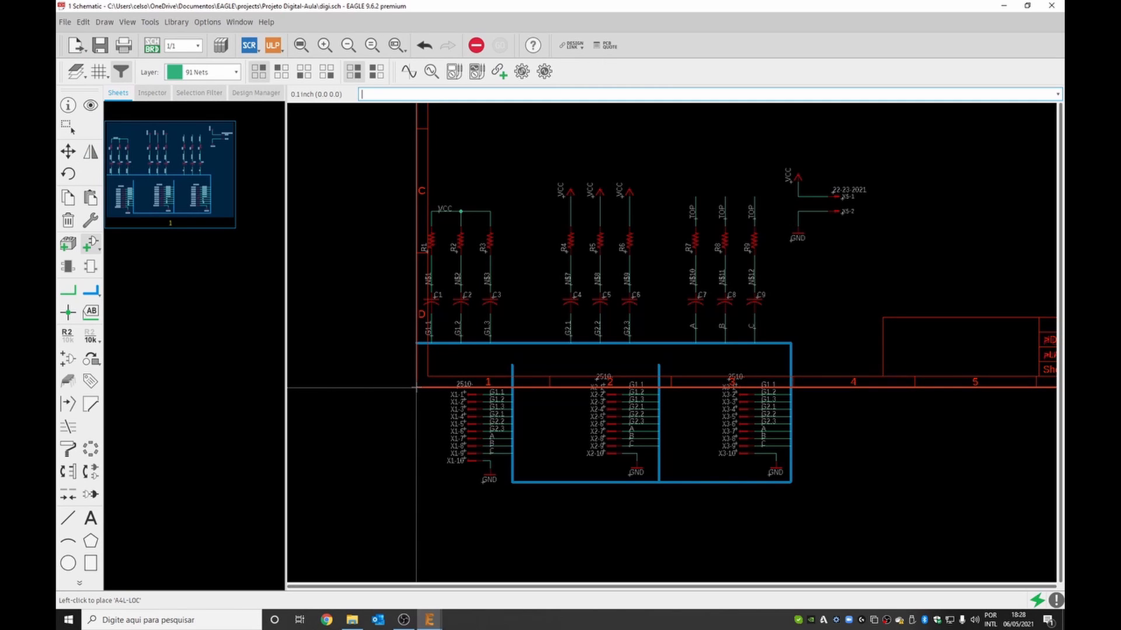
click(416, 387)
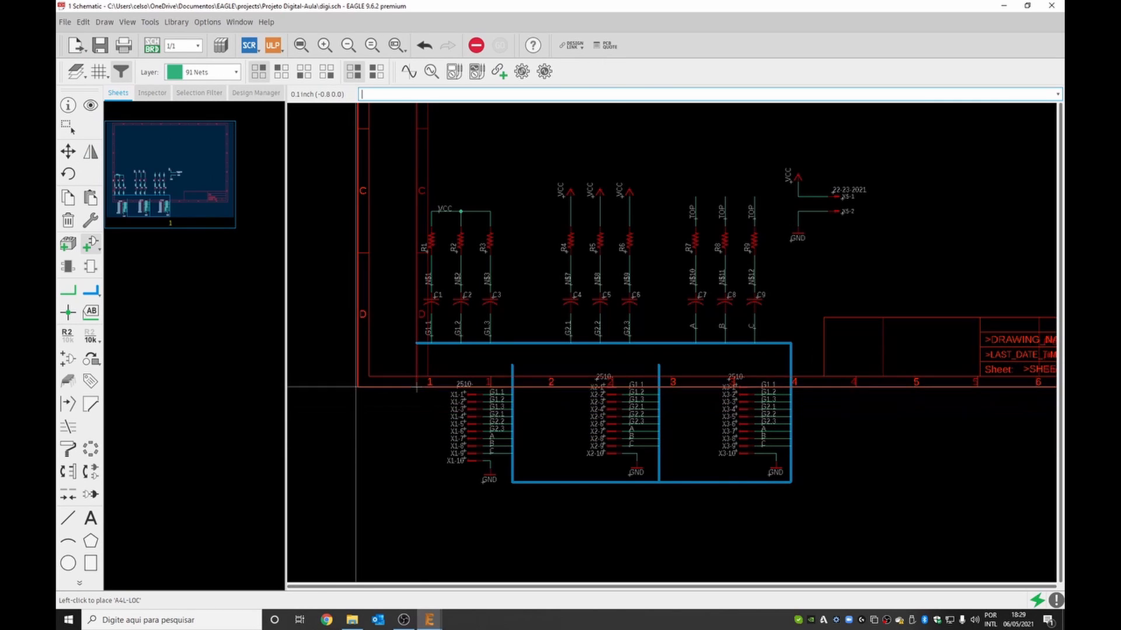
key(Escape)
key(Escape)
Shift the circuit up and to the right together with its frame, and place the frame back at the origin (0.0 0.0)
scroll(357, 382, down, 5)
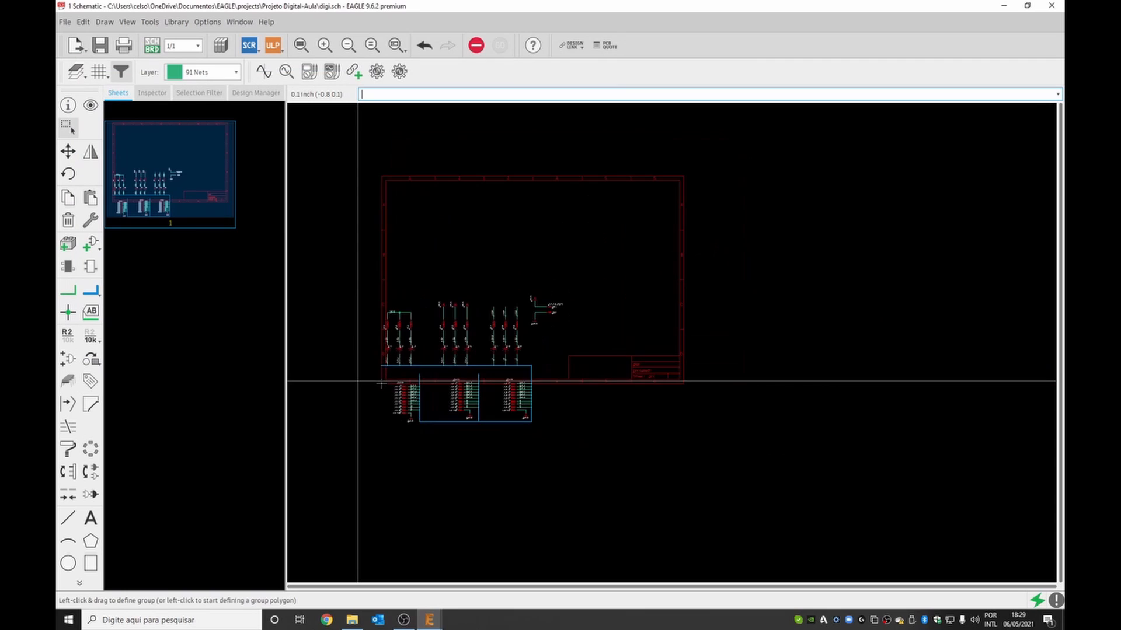
drag(355, 268, 563, 461)
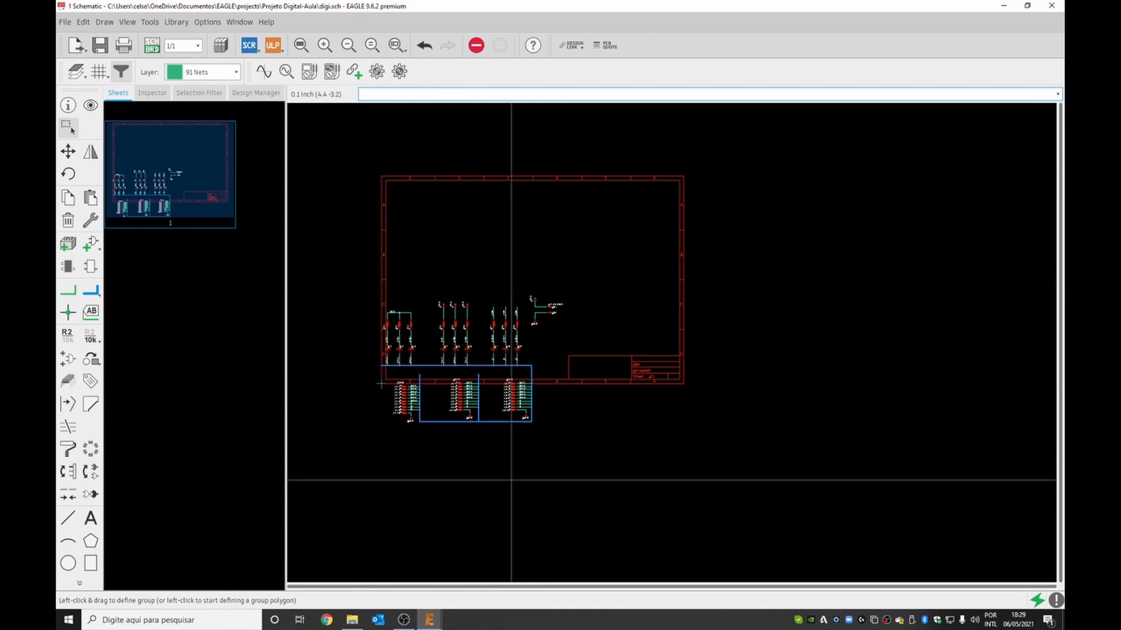
key(ctrl+z)
click(442, 449)
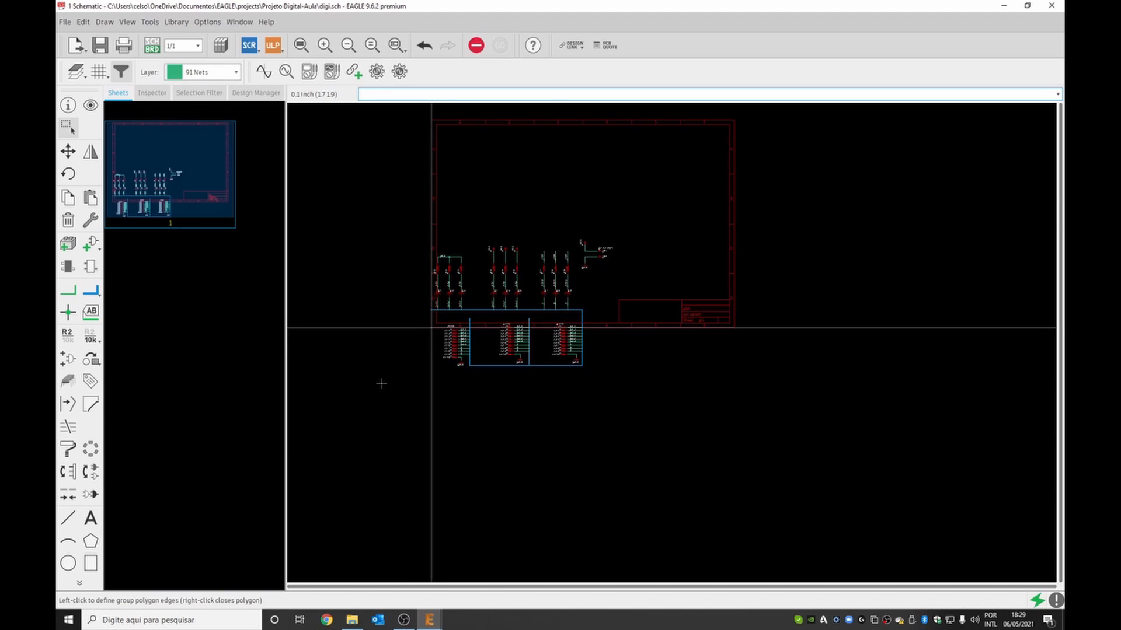
drag(431, 328, 381, 384)
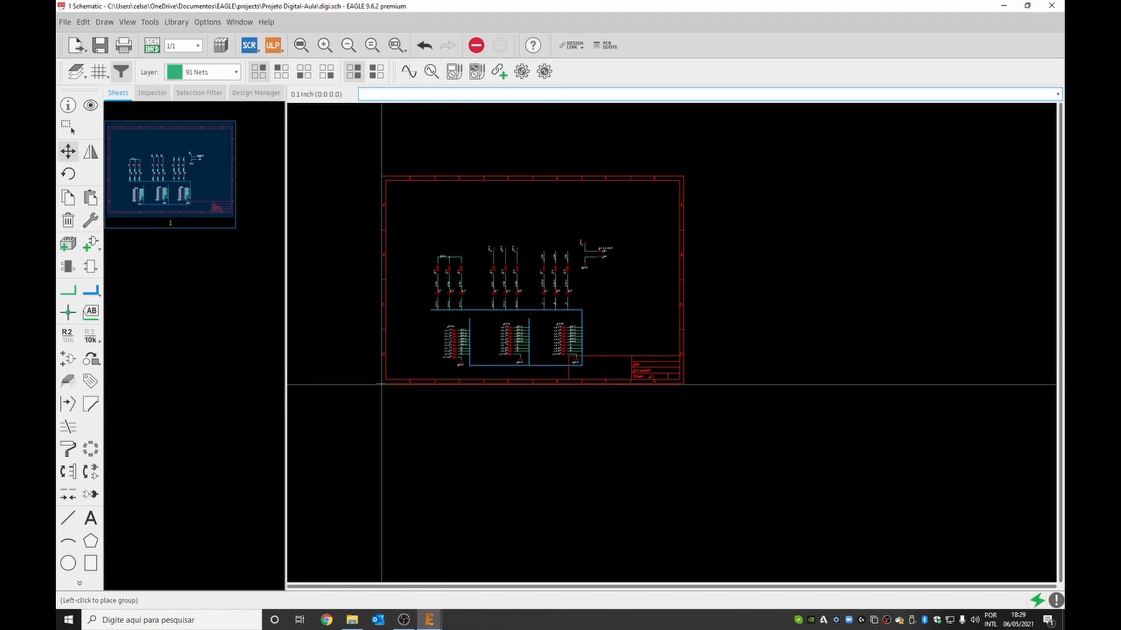
click(381, 385)
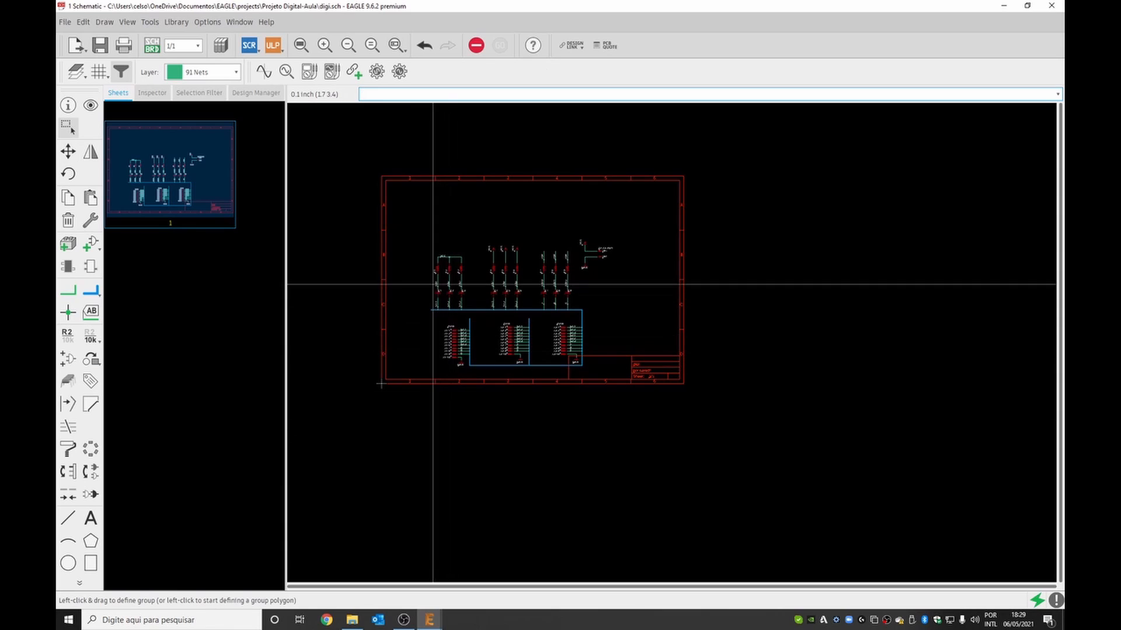
Move the whole circuit group up inside the A4 frame, clear of the title block
drag(411, 199, 619, 375)
drag(509, 331, 518, 291)
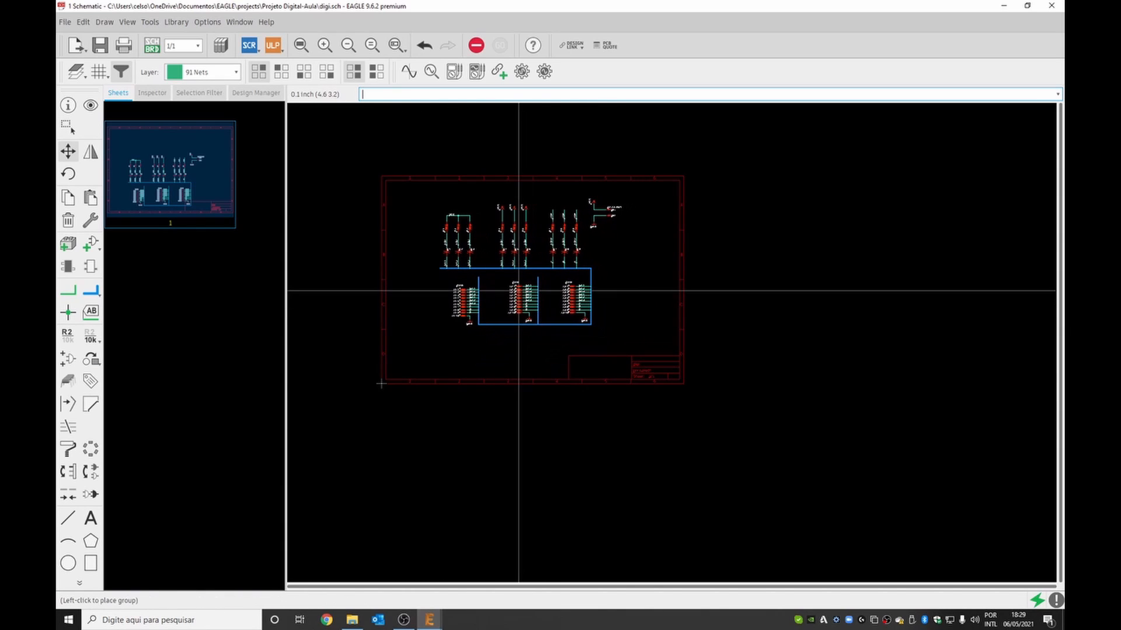
click(519, 290)
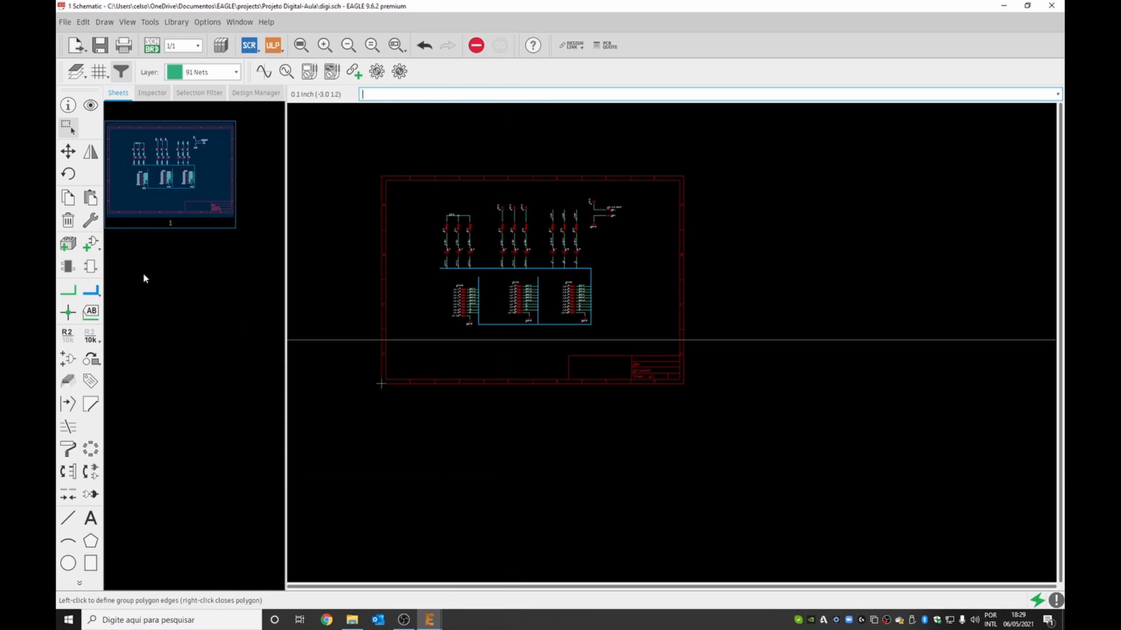
Add three new empty sheets to the schematic after sheet 1
click(180, 282)
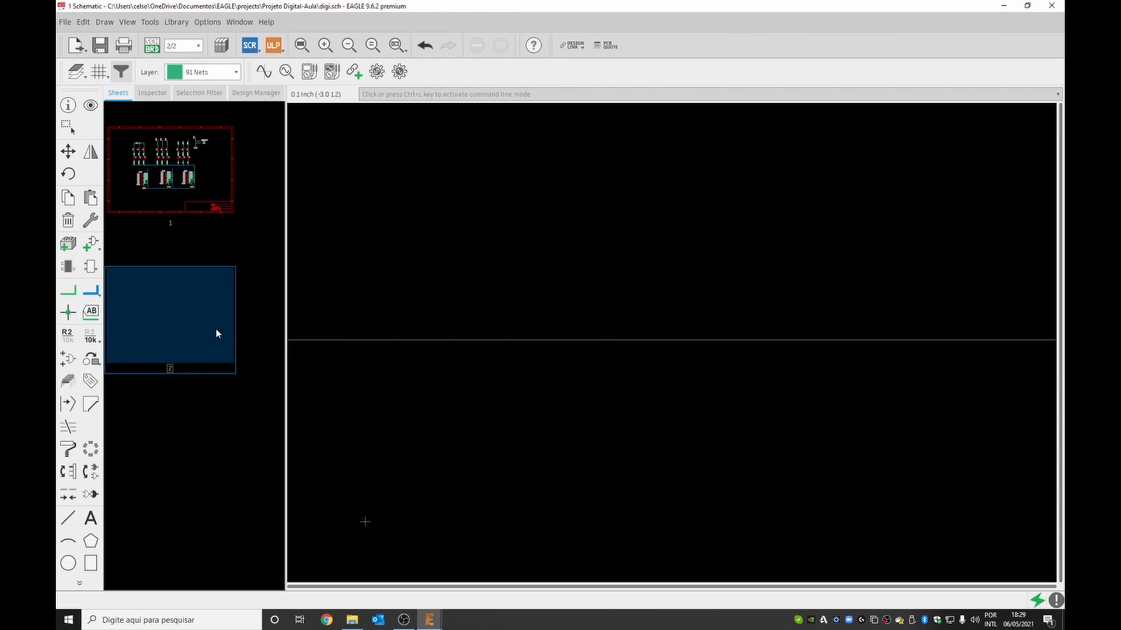
click(216, 426)
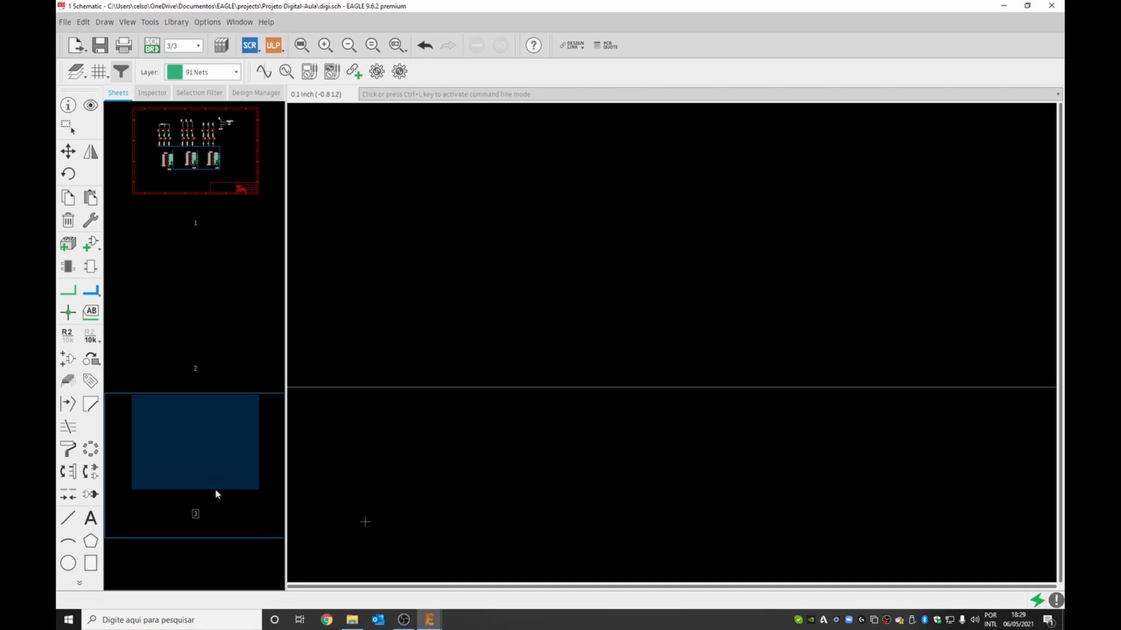
right_click(205, 514)
click(208, 519)
Remove the two surplus empty sheets so that only sheets 1 and 2 remain
right_click(219, 327)
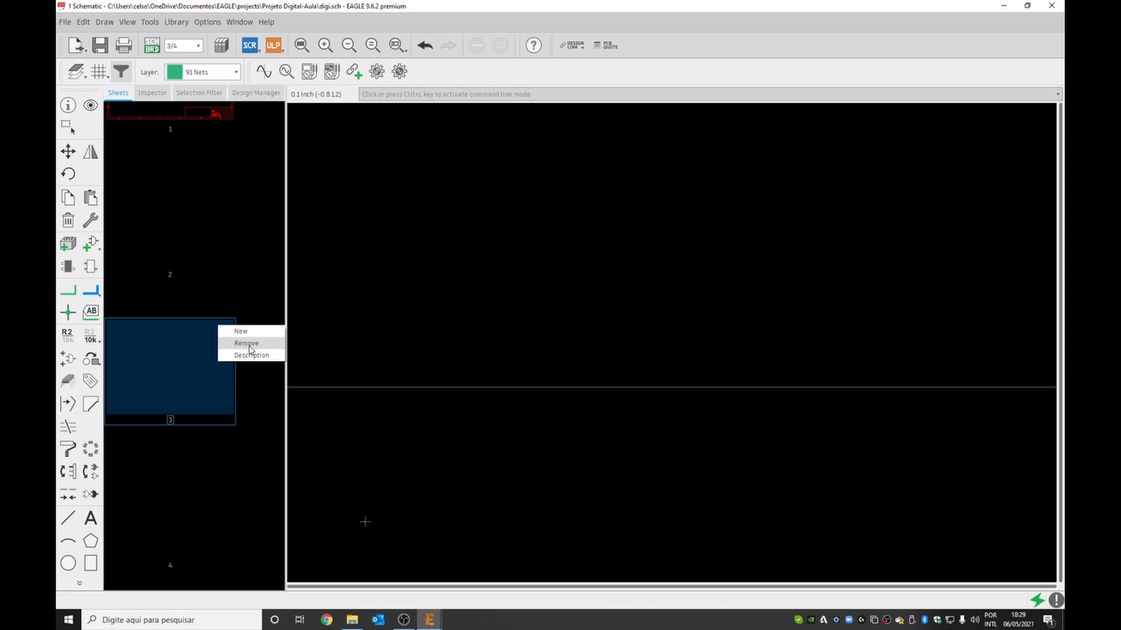
click(247, 343)
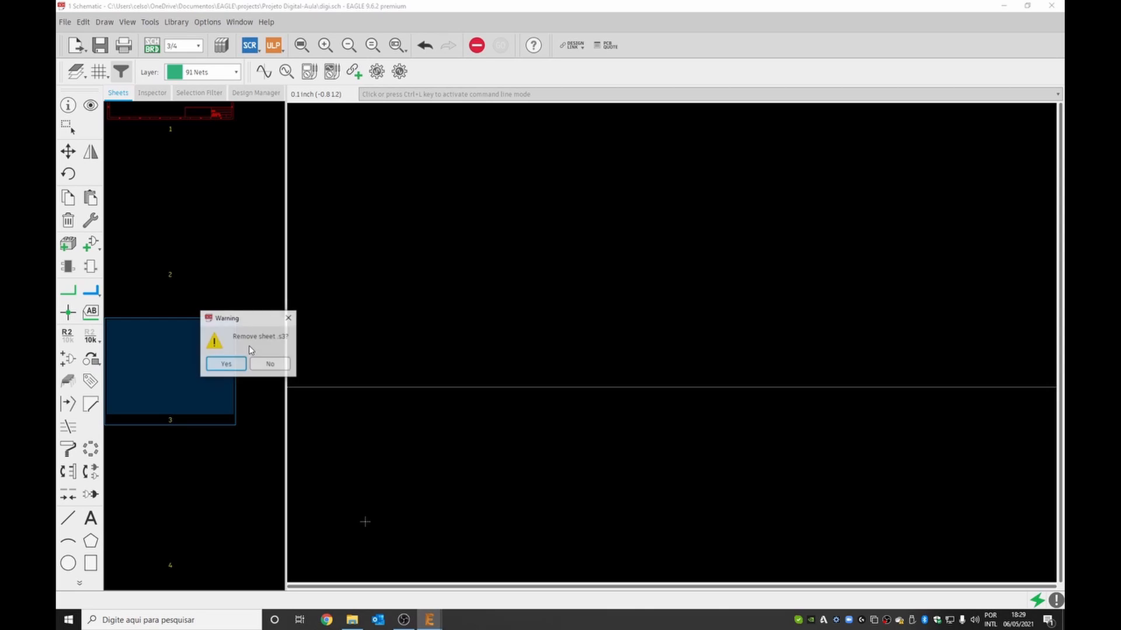
click(225, 365)
right_click(195, 482)
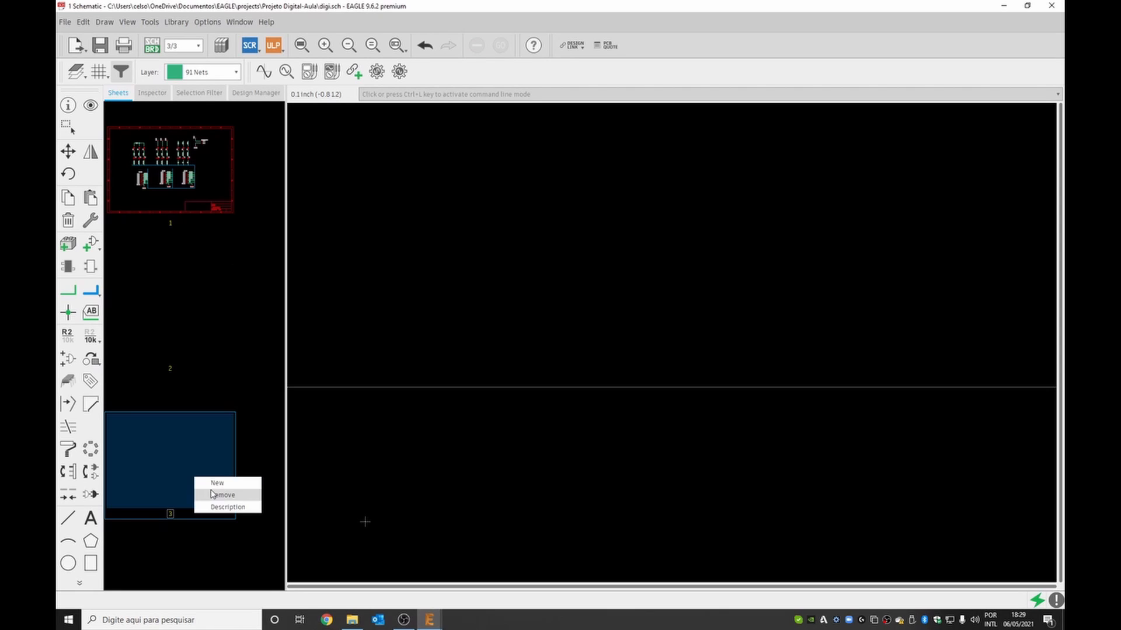
click(213, 495)
click(192, 516)
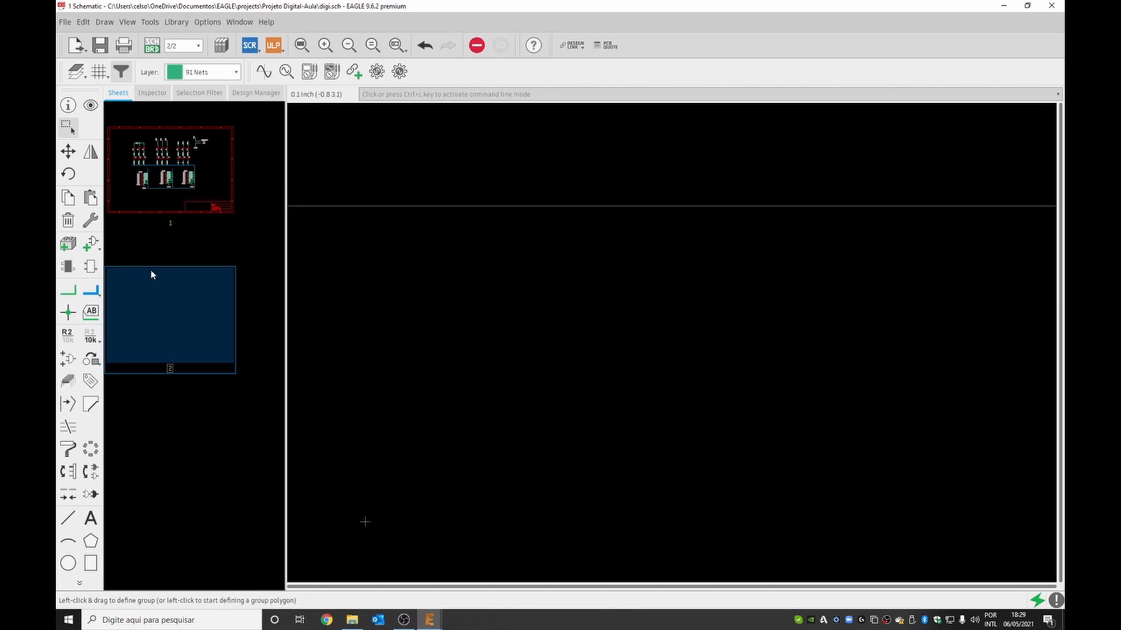
Add the A4L-LOC frame to sheet 2 with its lower-left corner at the origin
click(91, 244)
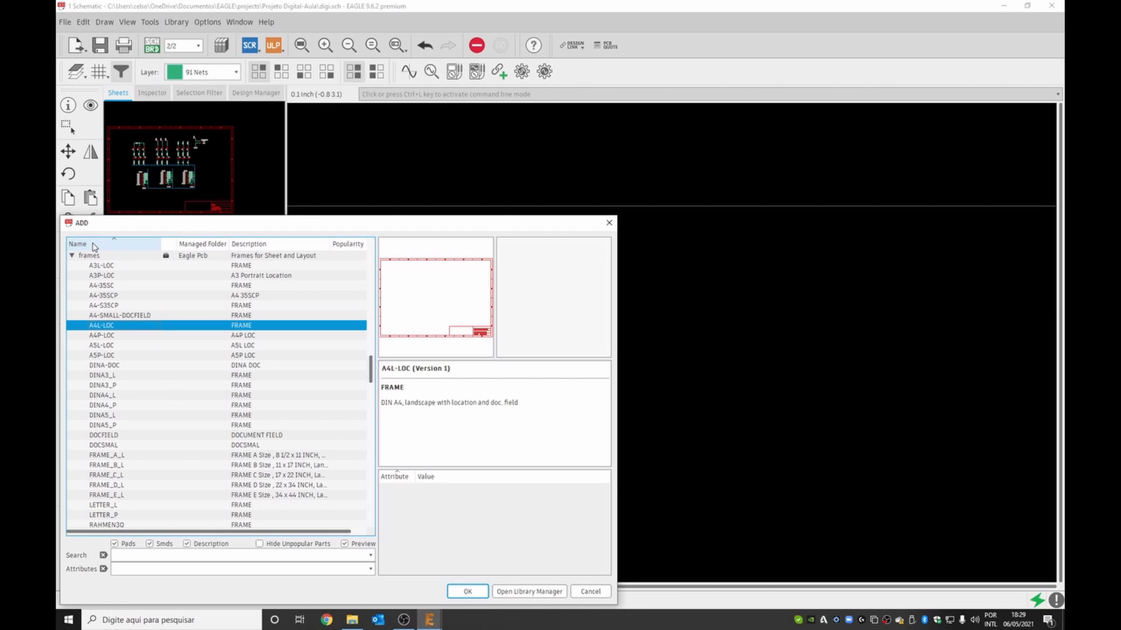
click(468, 592)
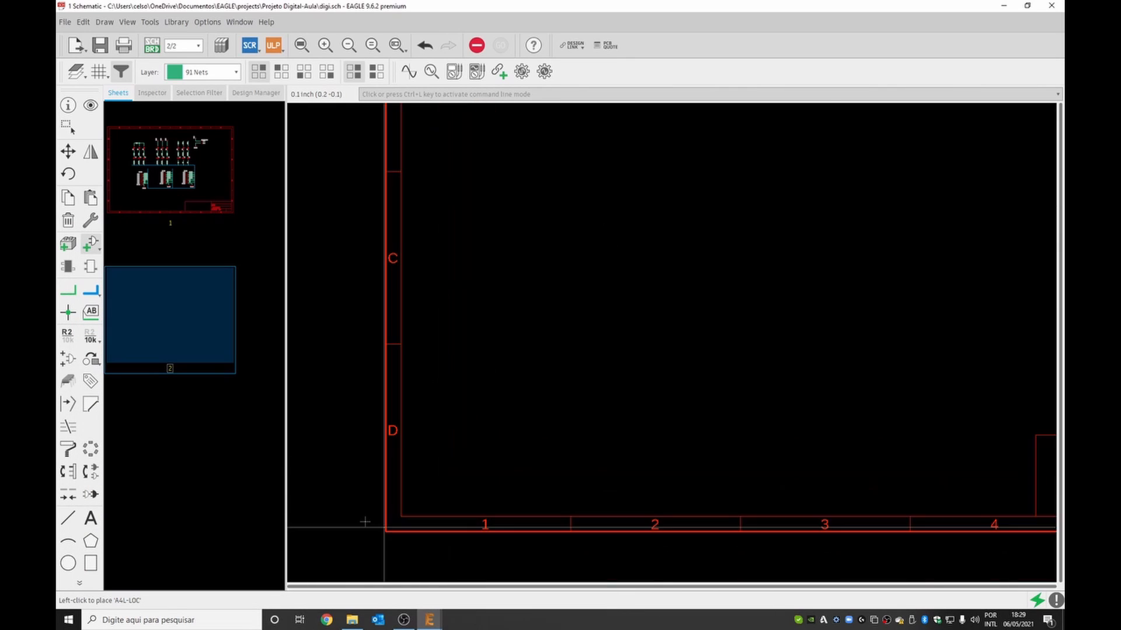
click(366, 522)
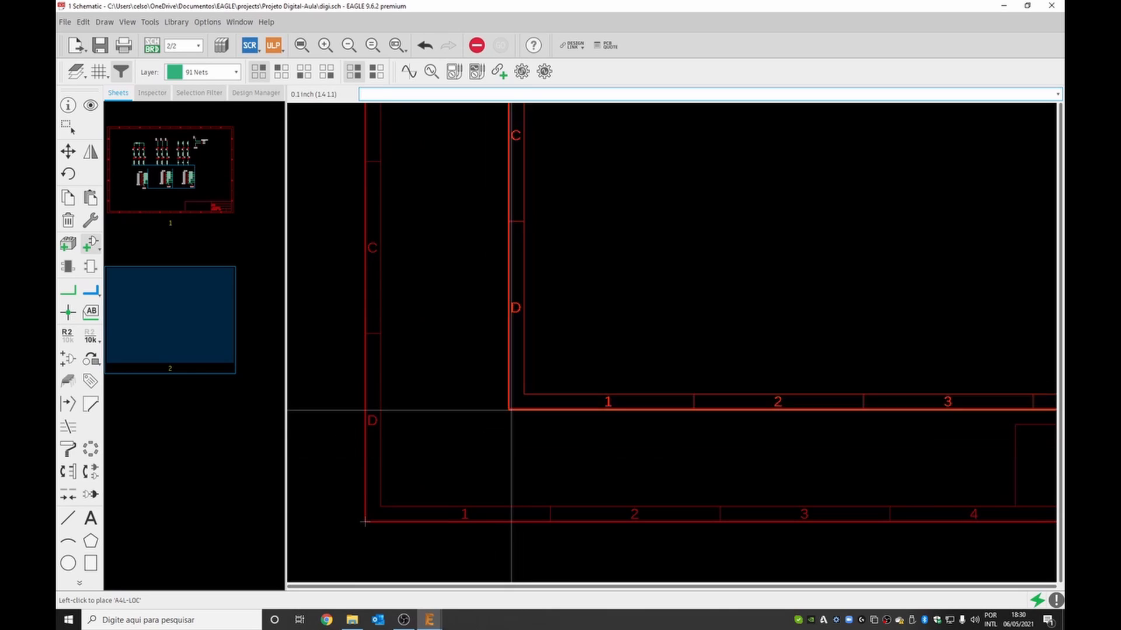
key(Escape)
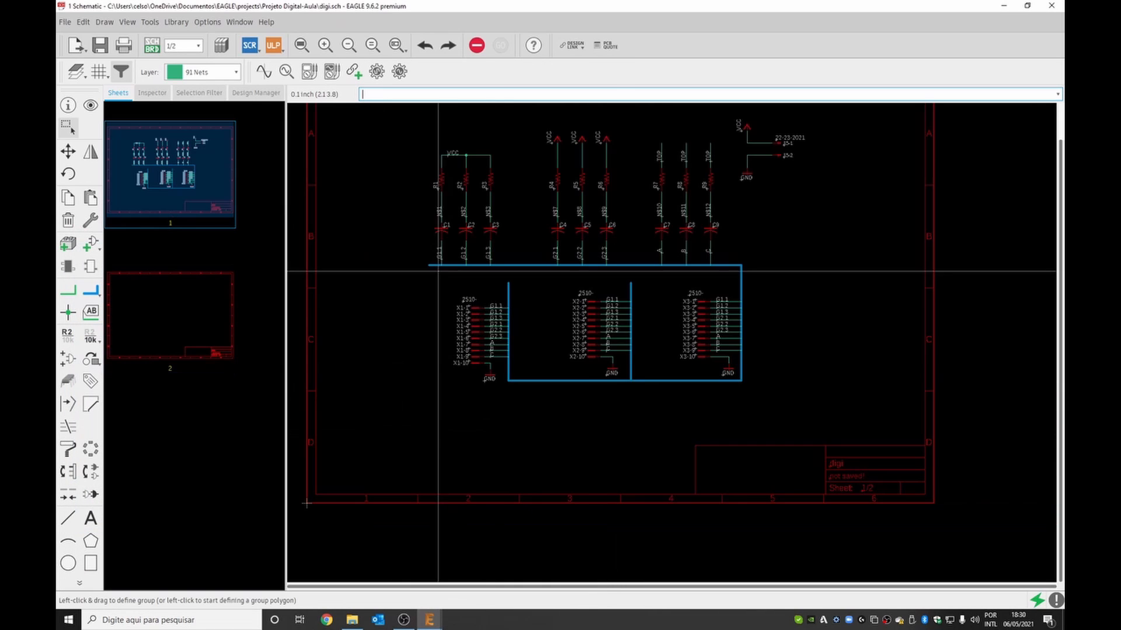
Cut connectors X1 to X3 with their bus branches from sheet 1 and paste them inside sheet 2's frame, accepting the net segment rename to GND
drag(776, 415, 776, 413)
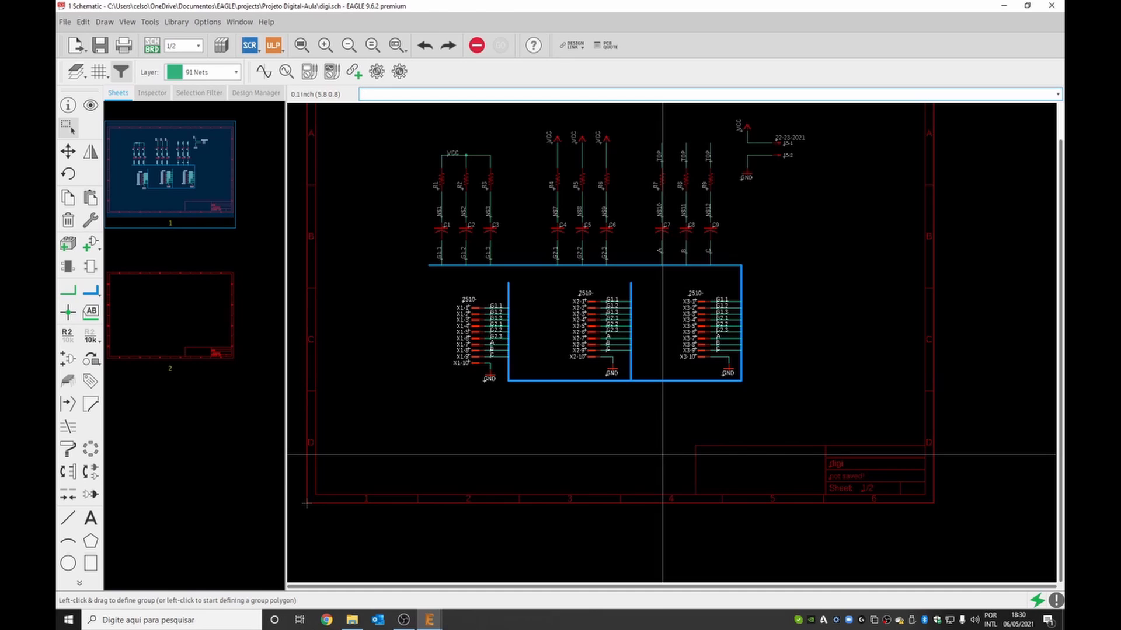
key(ctrl+x)
click(195, 327)
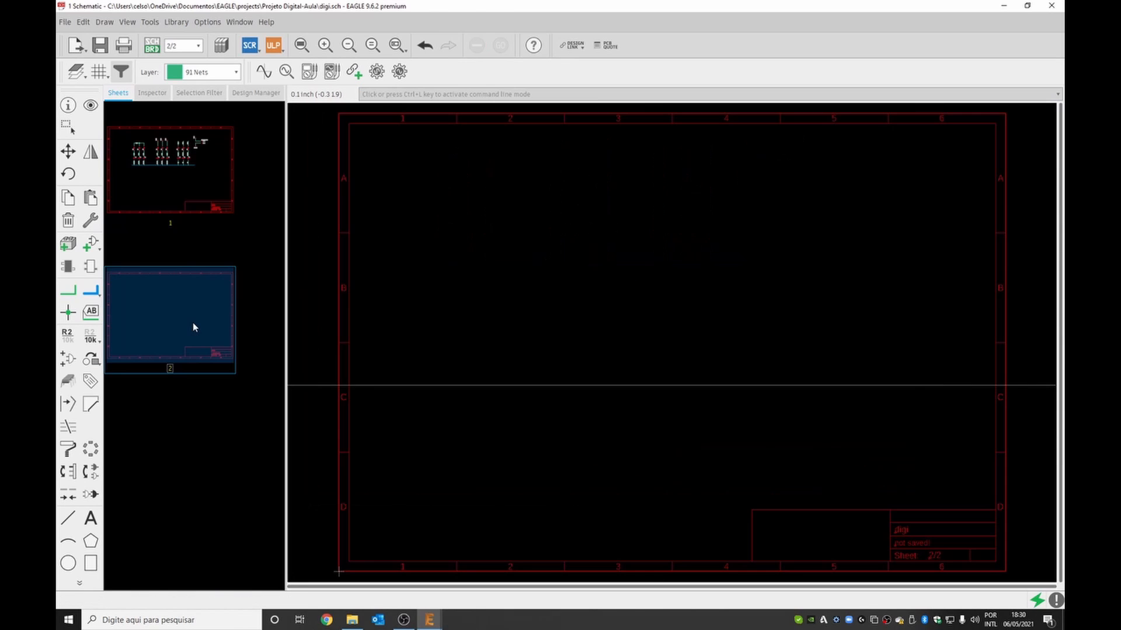
key(ctrl+v)
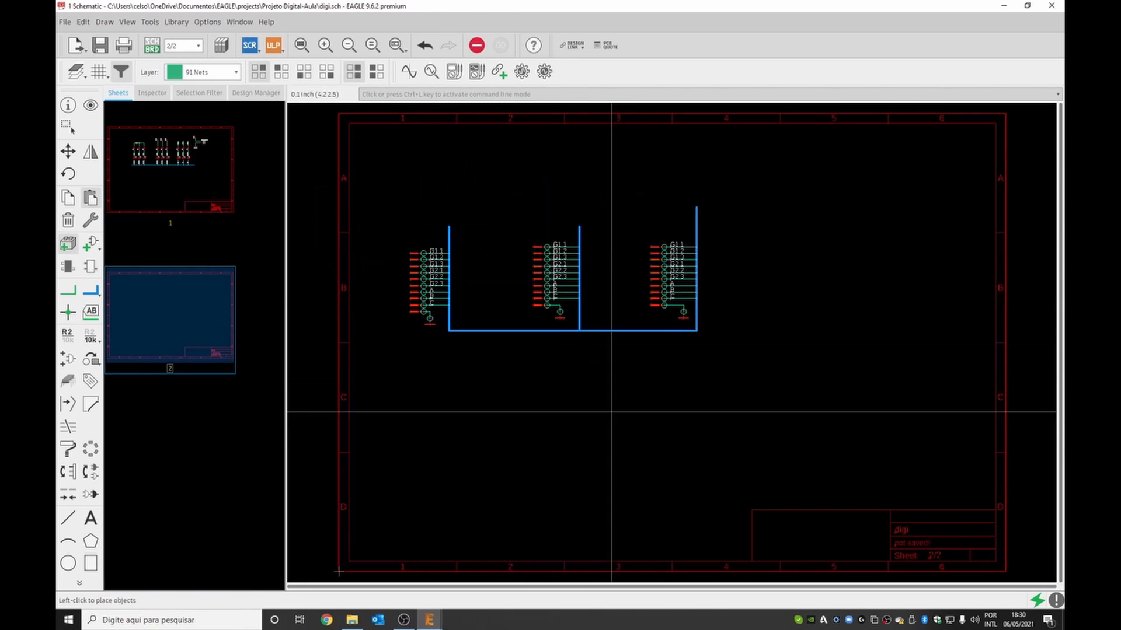
click(707, 454)
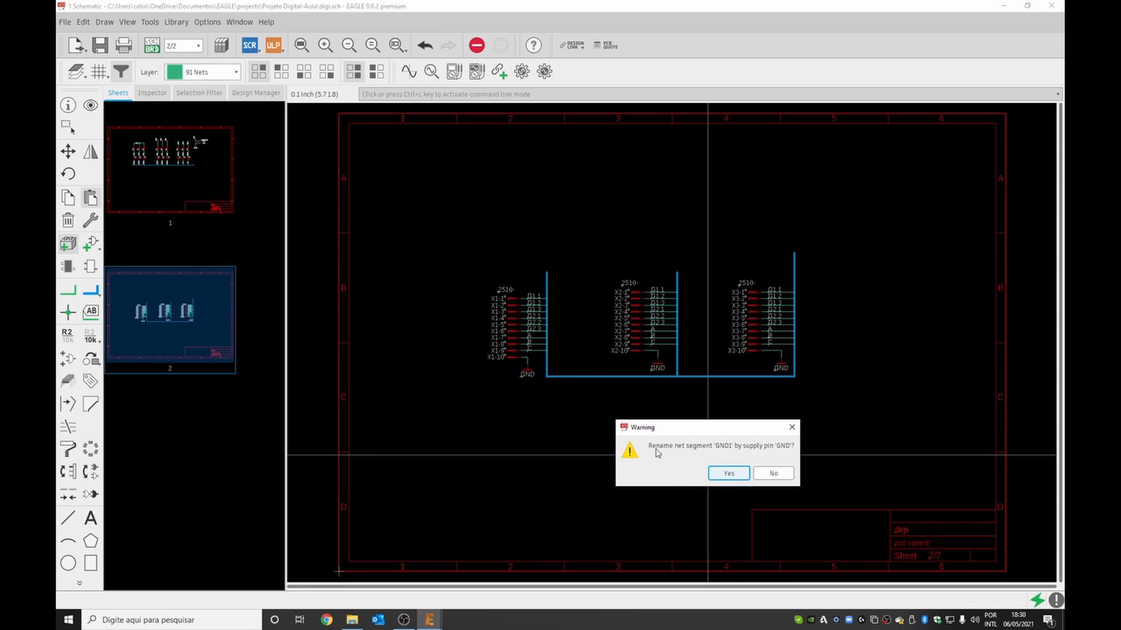
click(728, 473)
Compare the circuit parts on both sheets and inspect the properties and included nets of the bus on sheet 1
click(170, 169)
scroll(584, 251, up, 5)
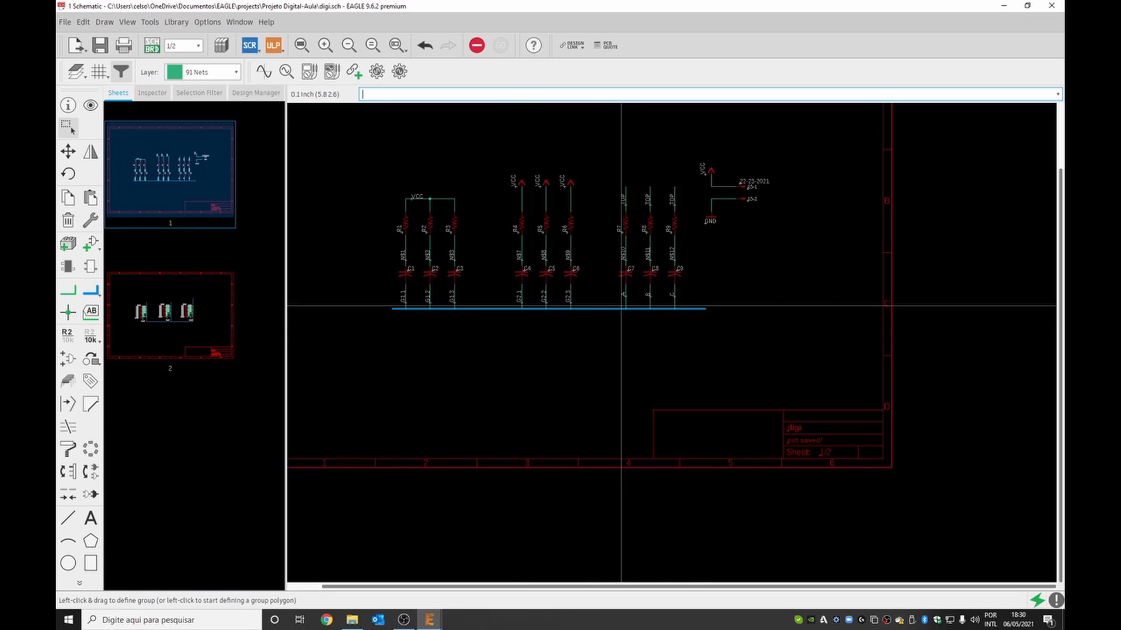
click(162, 318)
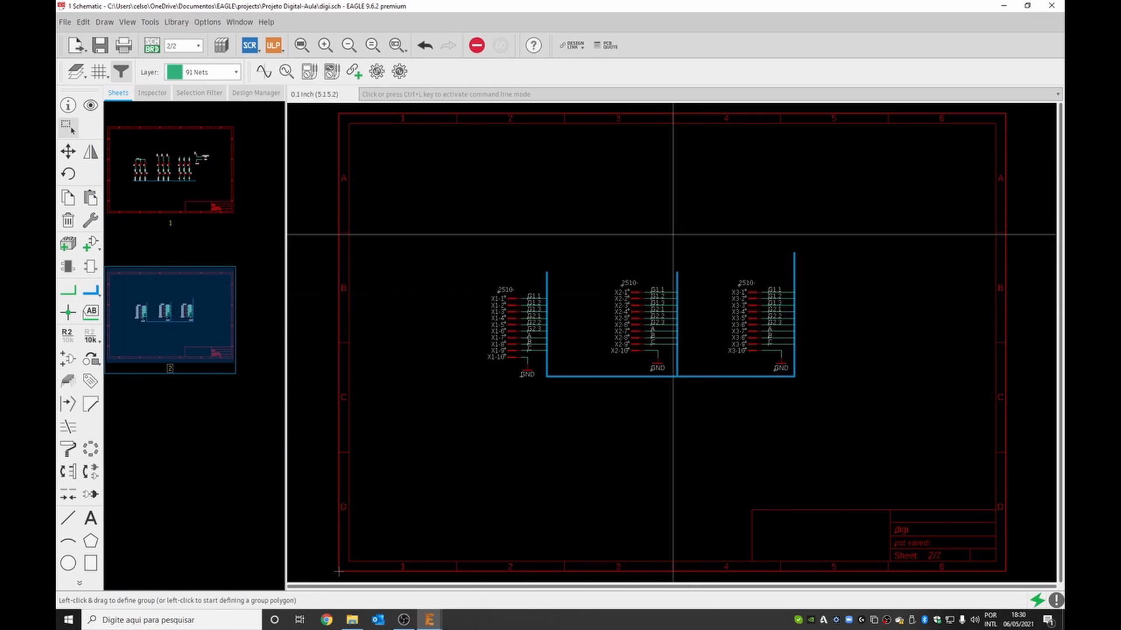
click(181, 170)
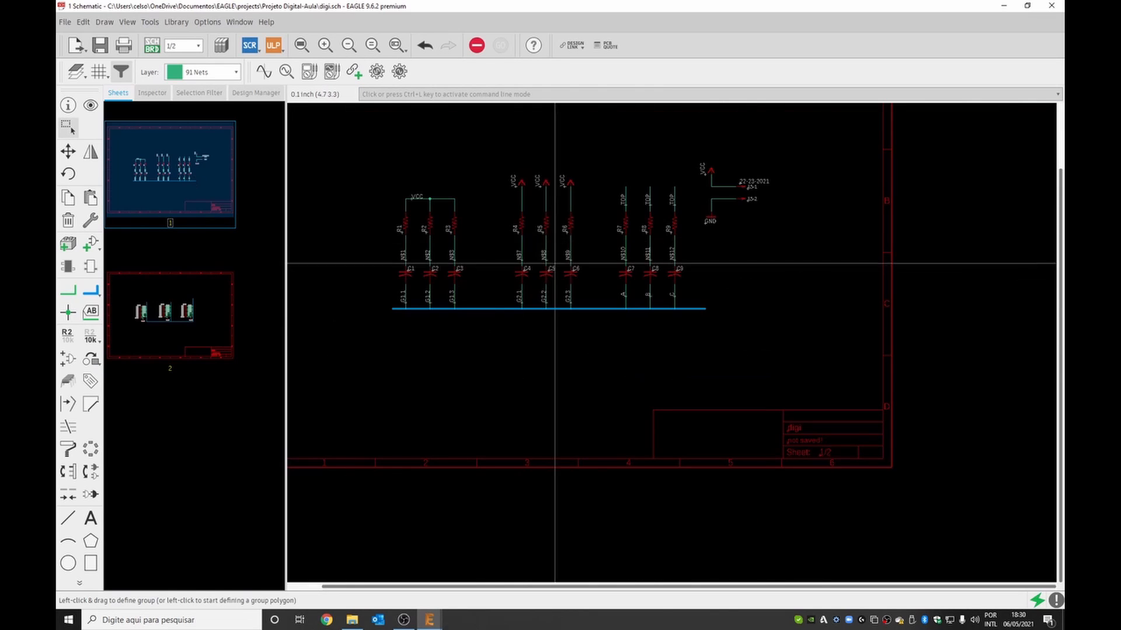
scroll(827, 354, down, 2)
scroll(675, 191, up, 2)
scroll(675, 335, up, 4)
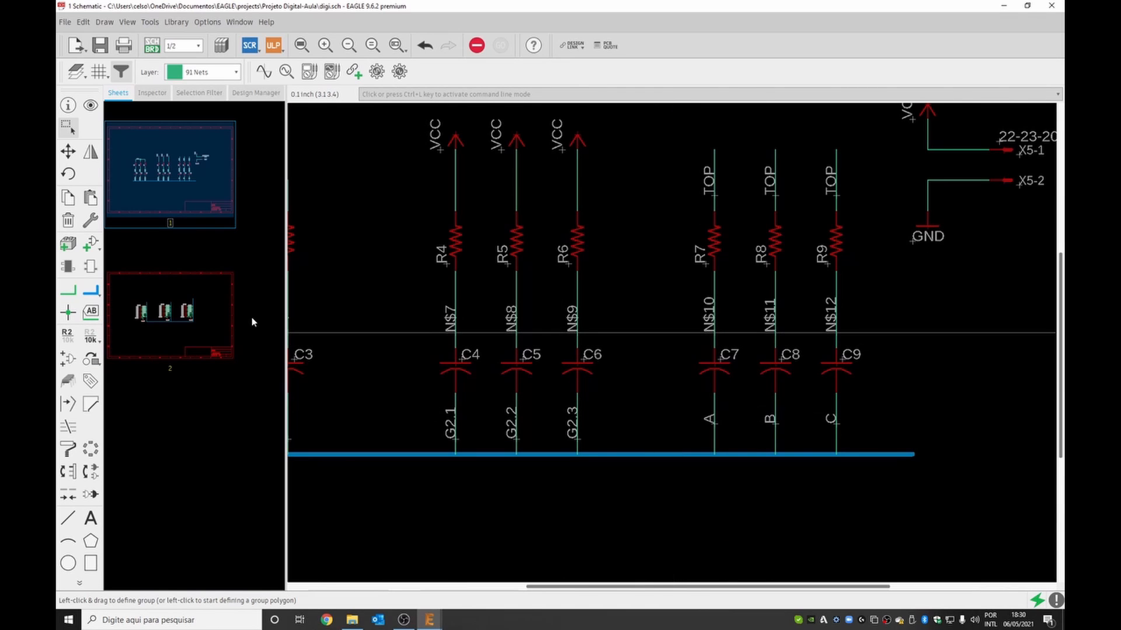
click(67, 105)
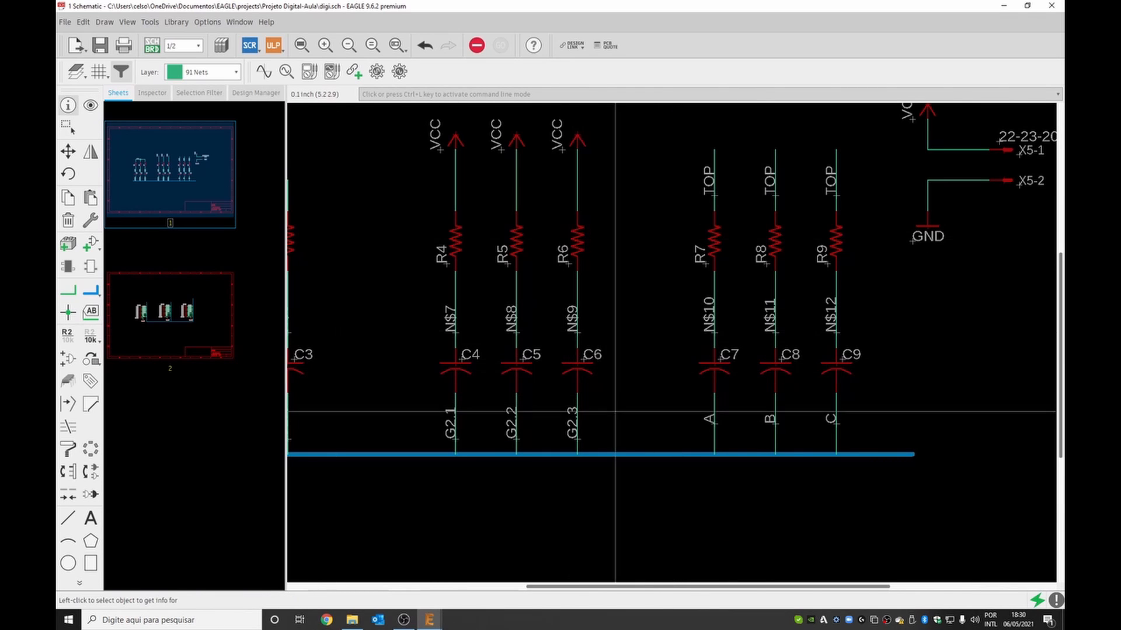
click(632, 452)
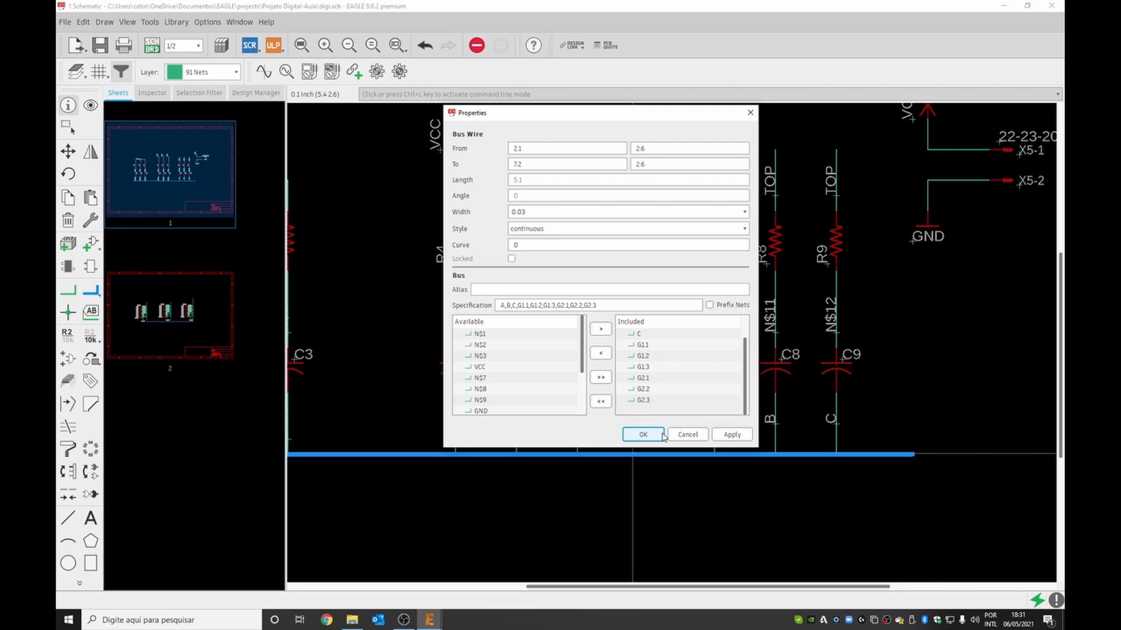
click(642, 434)
click(621, 496)
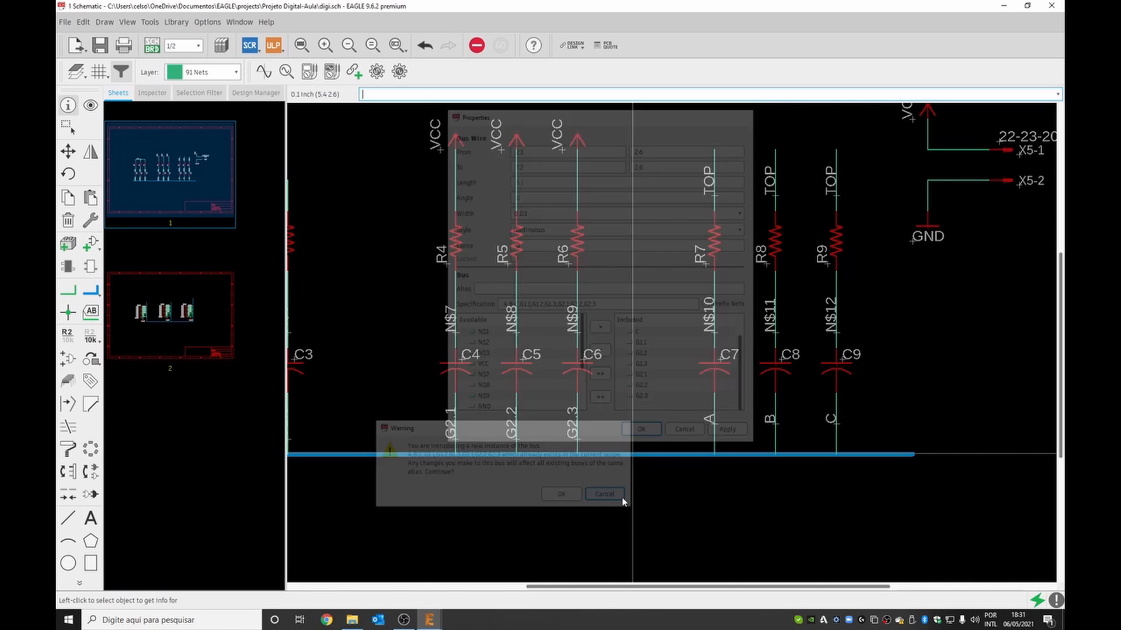
Inspect the properties and included nets of the lower bus wire on sheet 2, closing them without changes
click(194, 330)
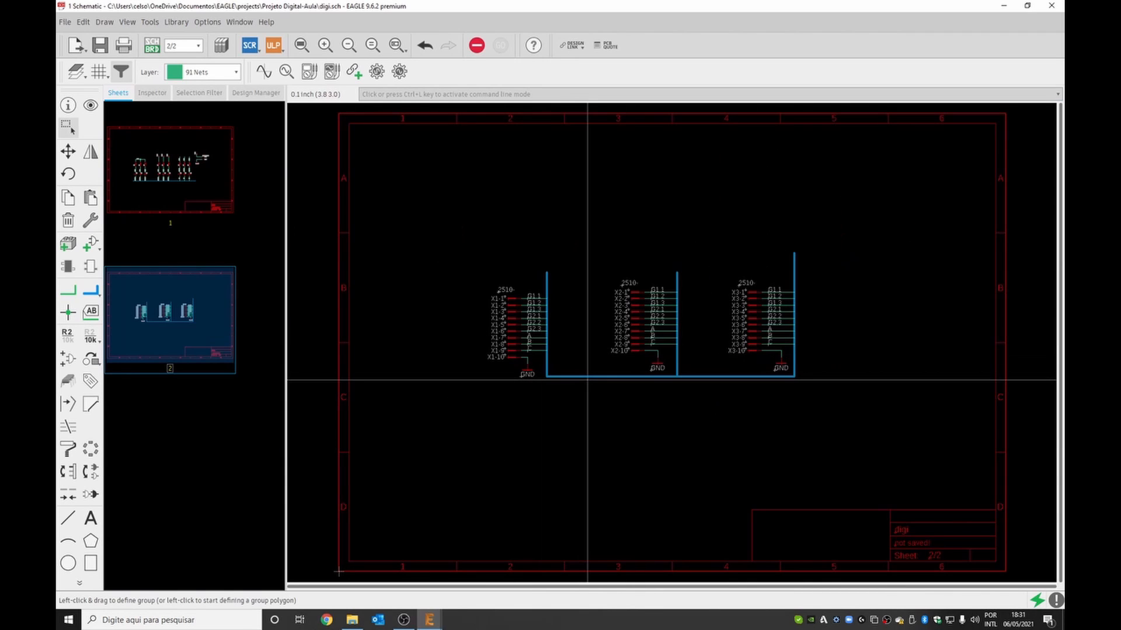
key(ctrl+l)
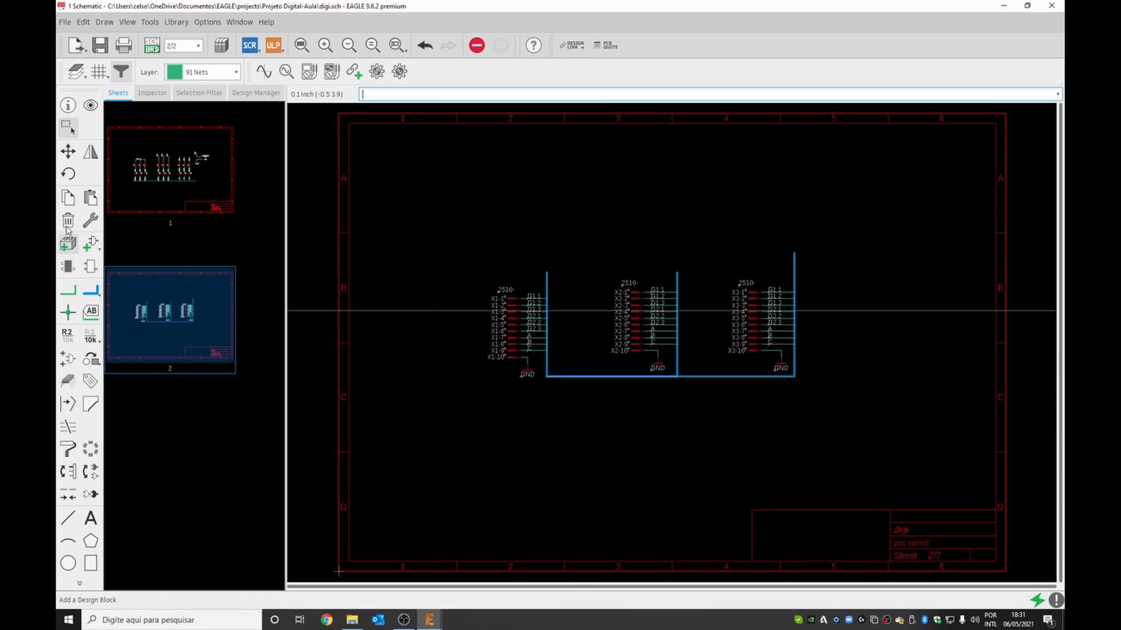
click(68, 105)
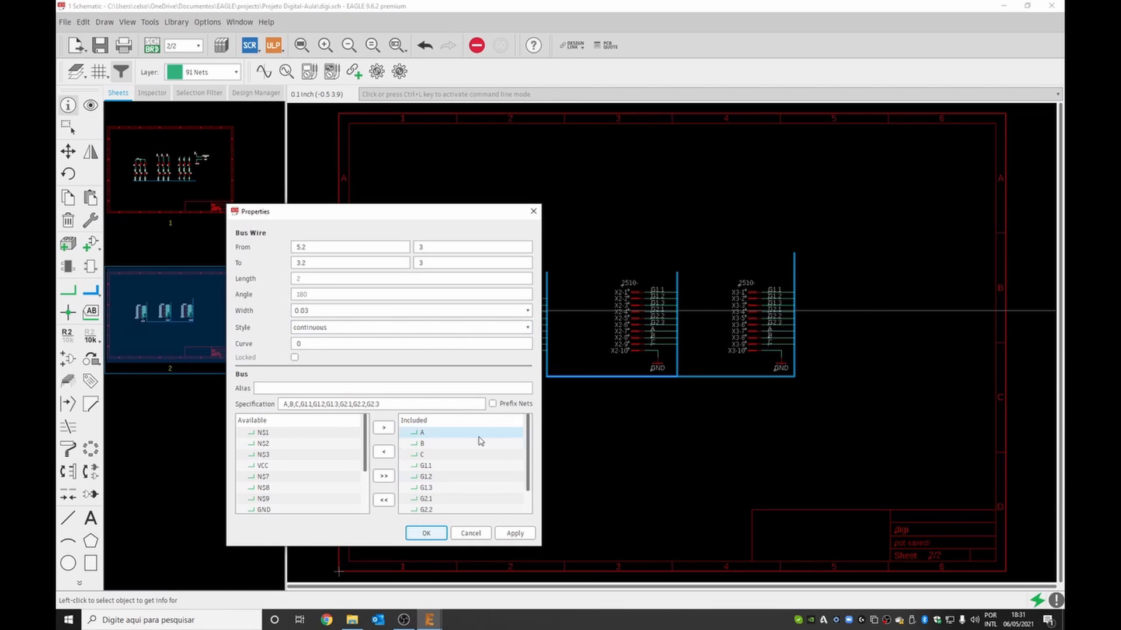
scroll(491, 461, down, 1)
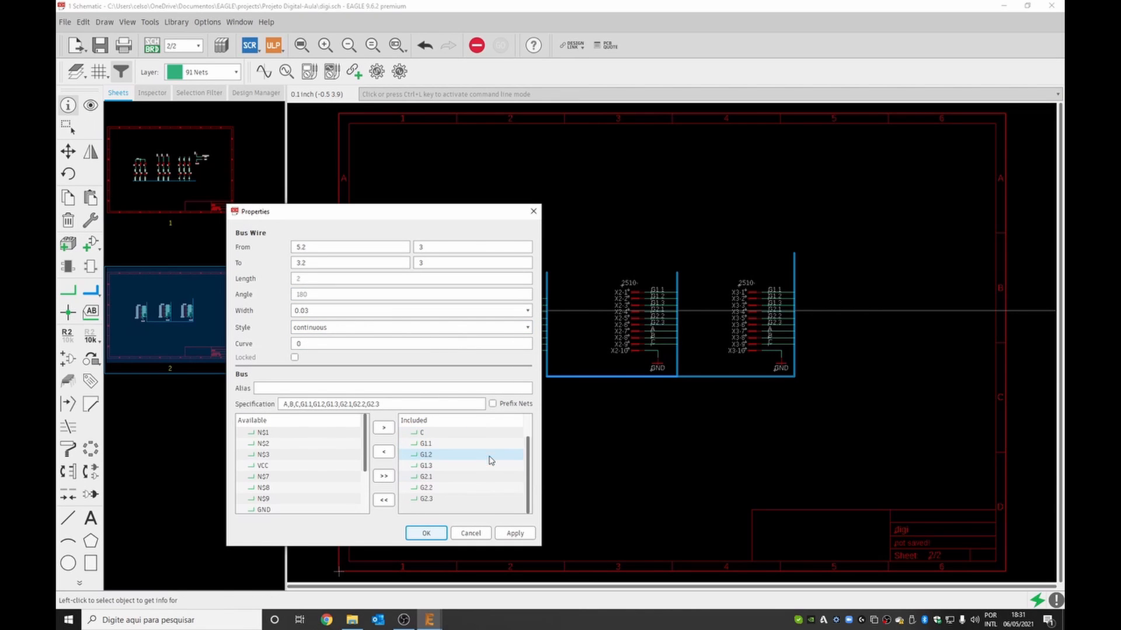
click(470, 533)
Delete the GND symbols and their vertical wires from pins X1-10 and X2-10 on sheet 2
scroll(596, 332, up, 5)
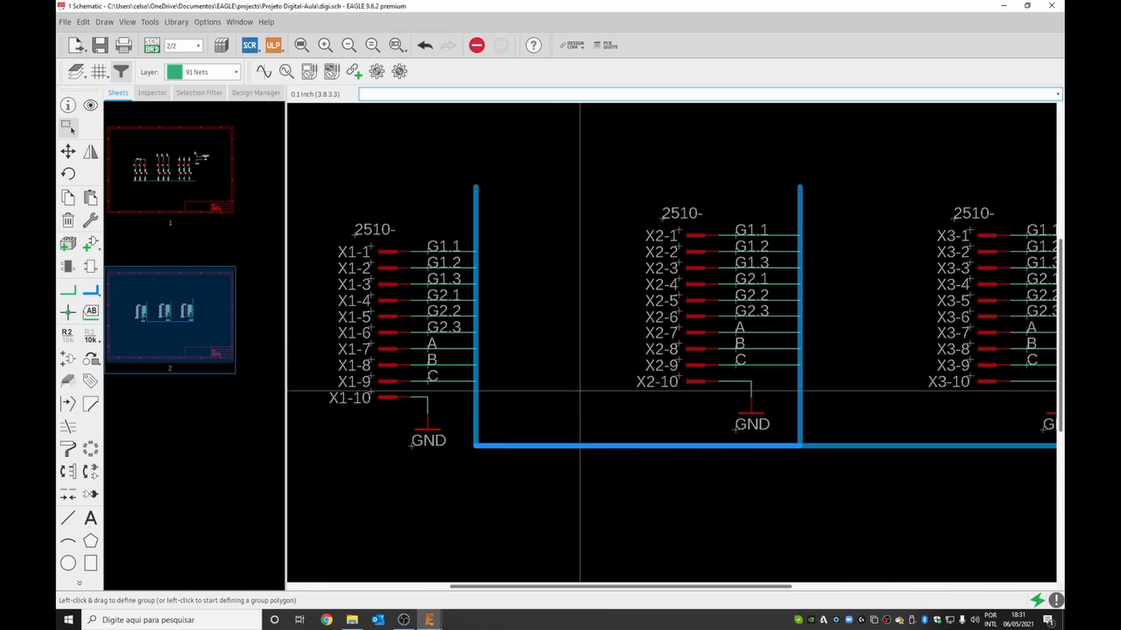
drag(395, 406, 455, 452)
key(Delete)
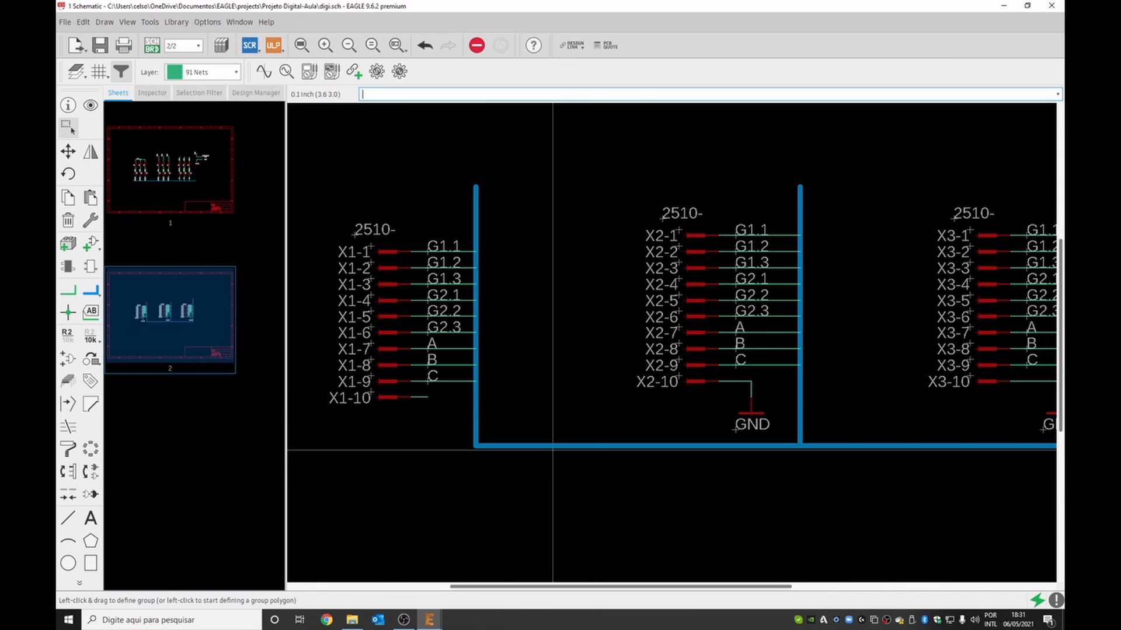
drag(726, 388, 763, 420)
key(Delete)
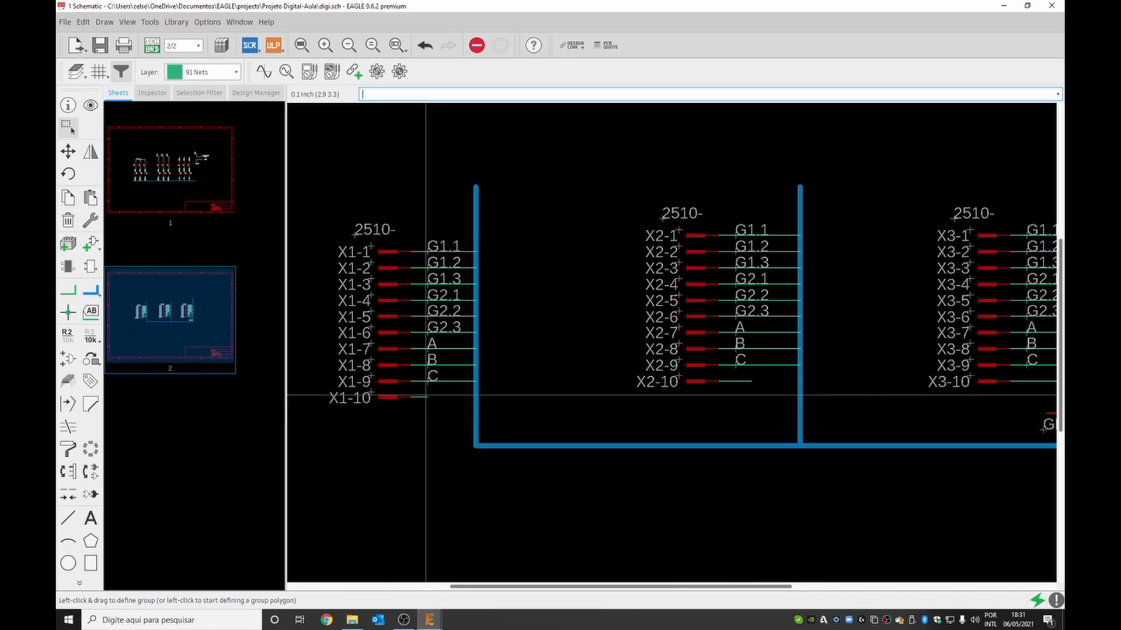
Delete the GND symbol and its net wires from pin X3-10 on sheet 2, and check the TOP net labels on sheet 1
drag(850, 391, 885, 427)
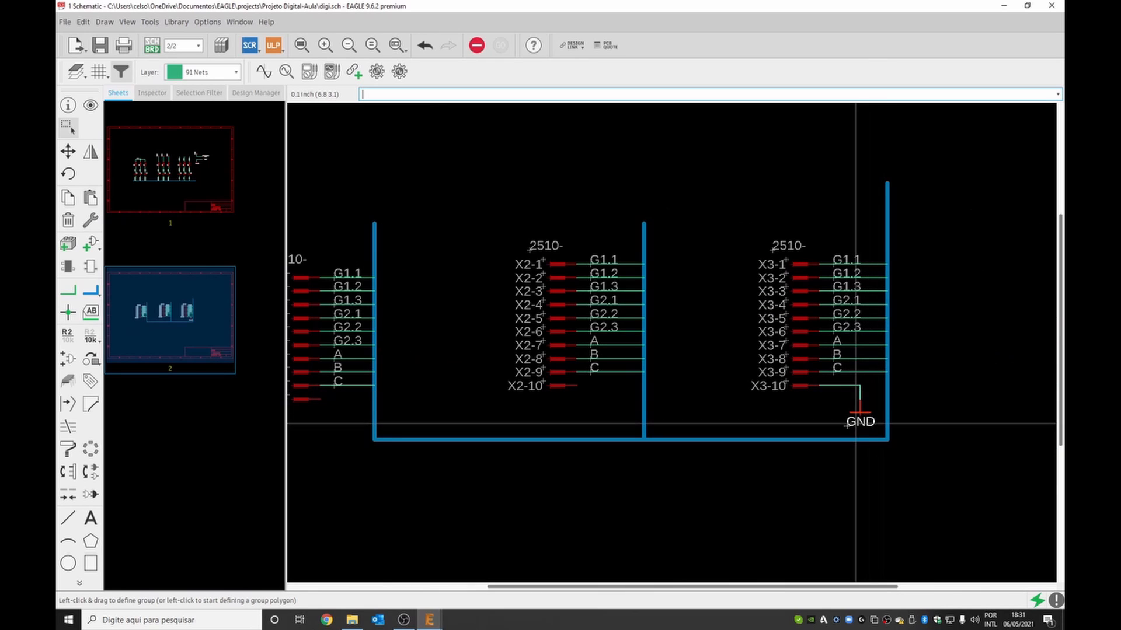
key(Delete)
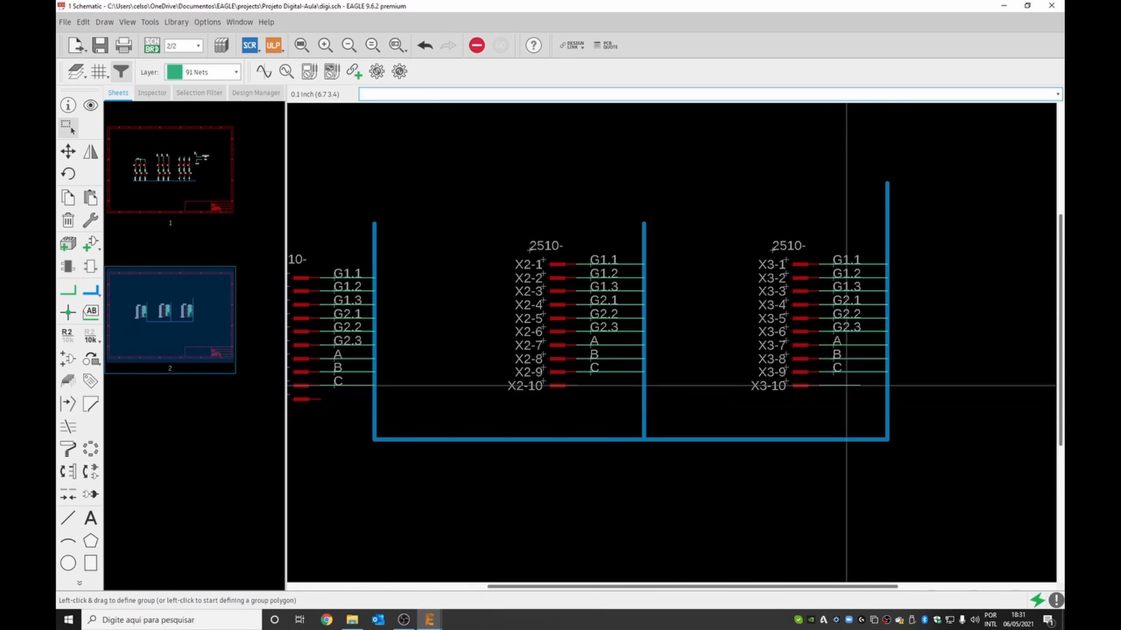
click(192, 191)
scroll(656, 196, up, 1)
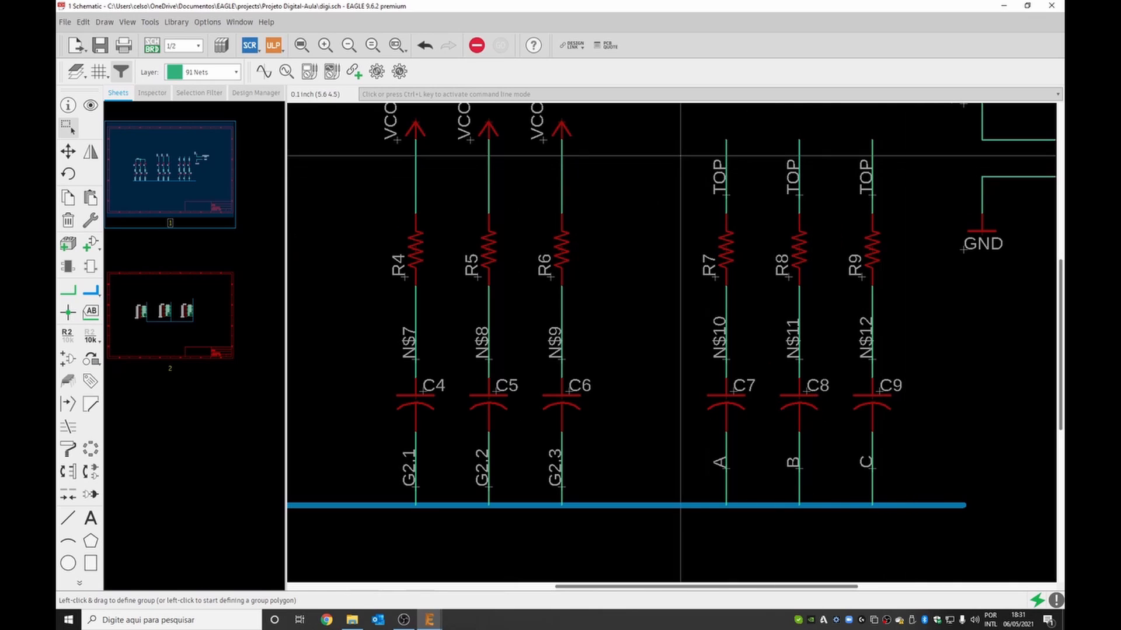
scroll(863, 220, down, 1)
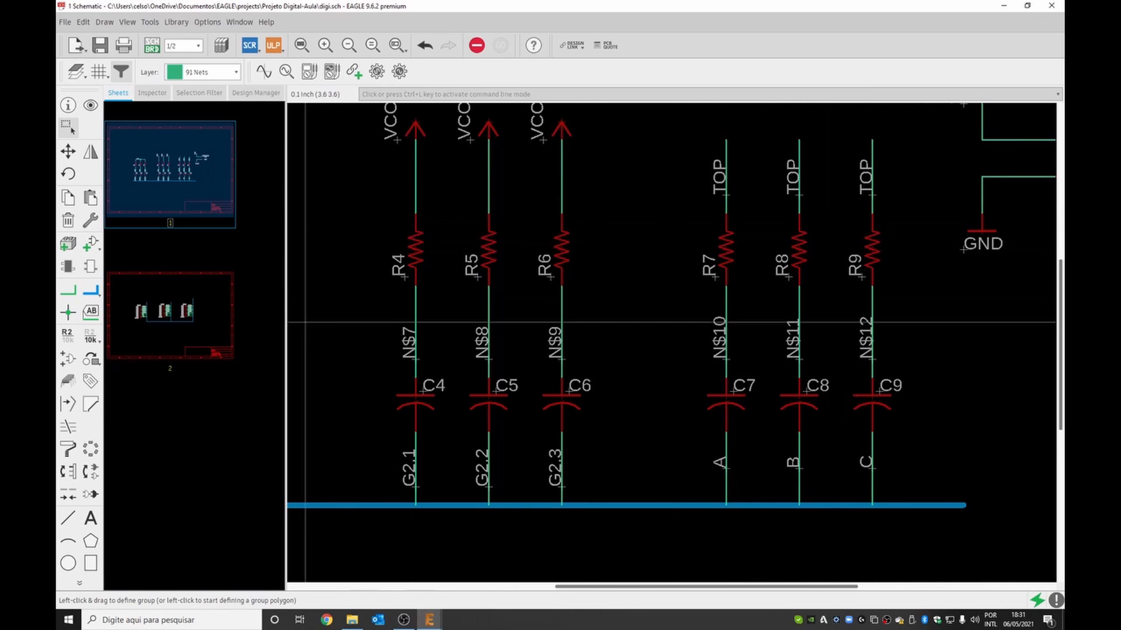
click(164, 310)
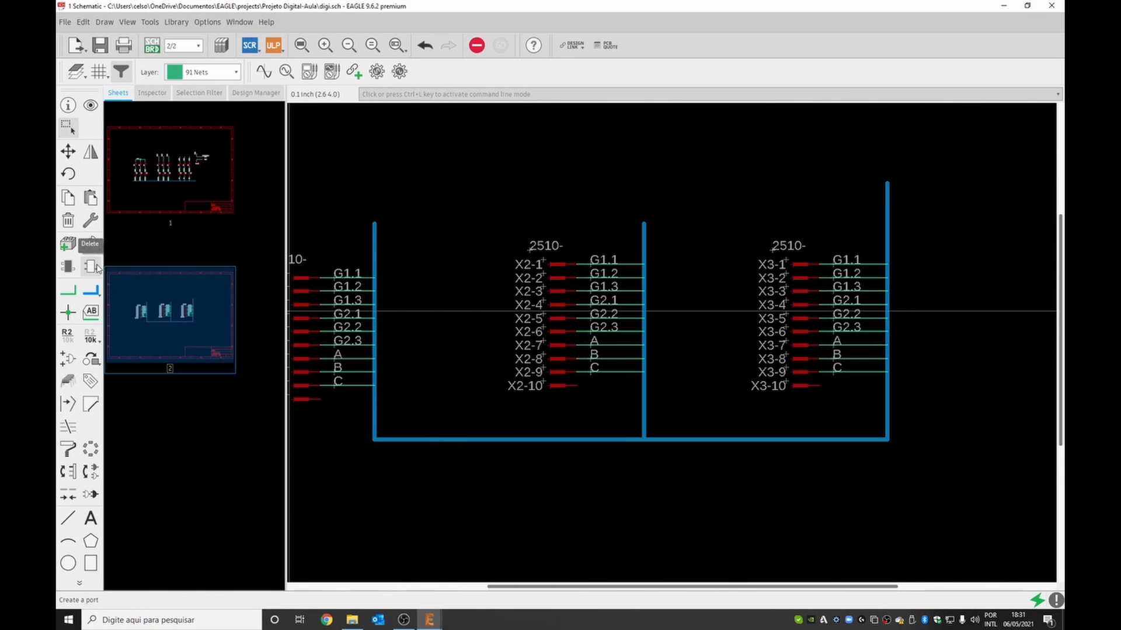
Draw a short horizontal net from pin X2-10 and name it TOP with a label, accepting the connection to the existing TOP net
click(67, 290)
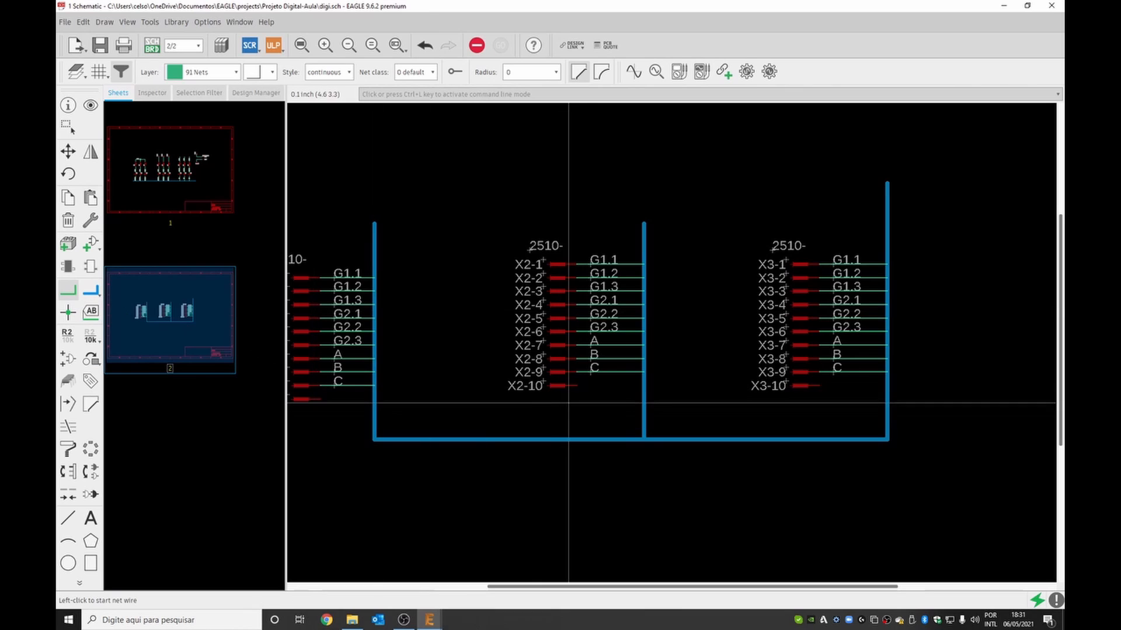
click(578, 386)
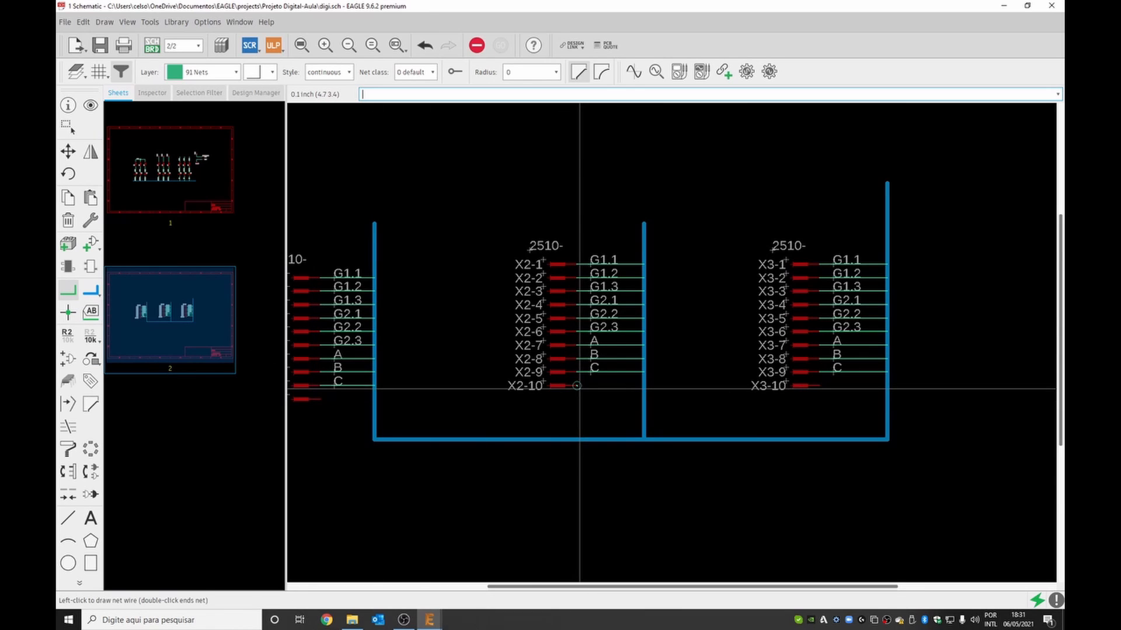
click(633, 385)
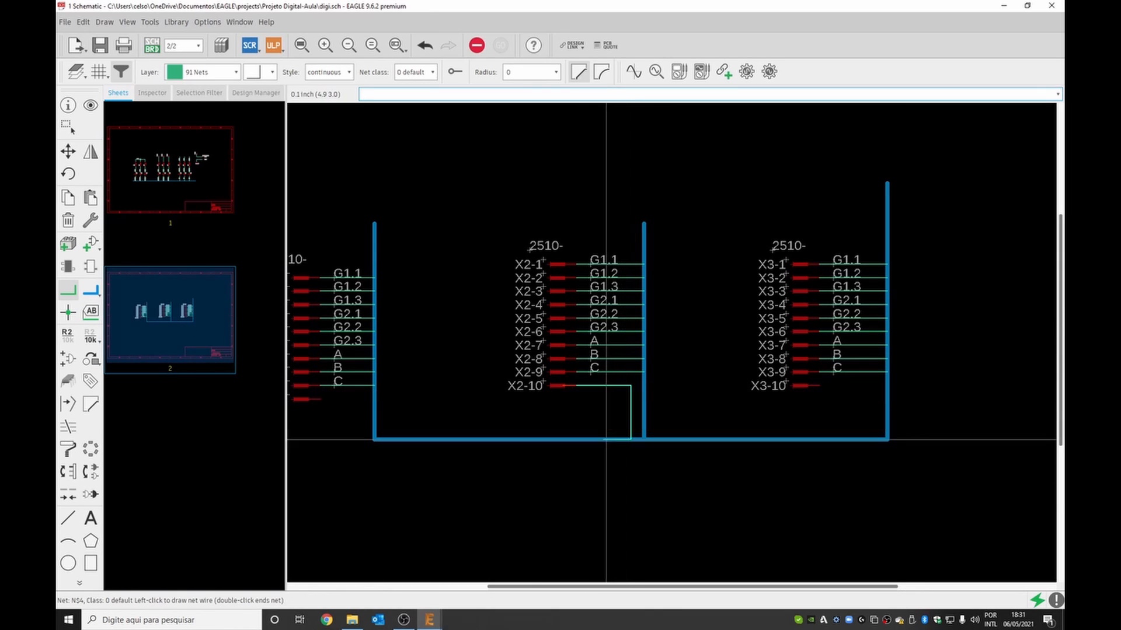
key(Escape)
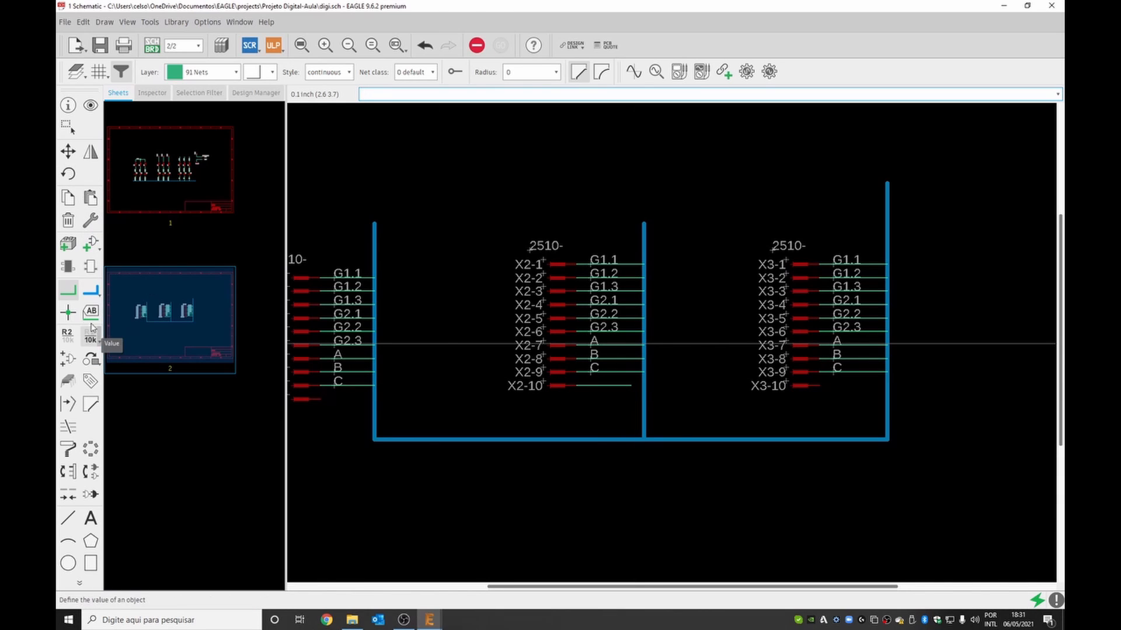
click(67, 336)
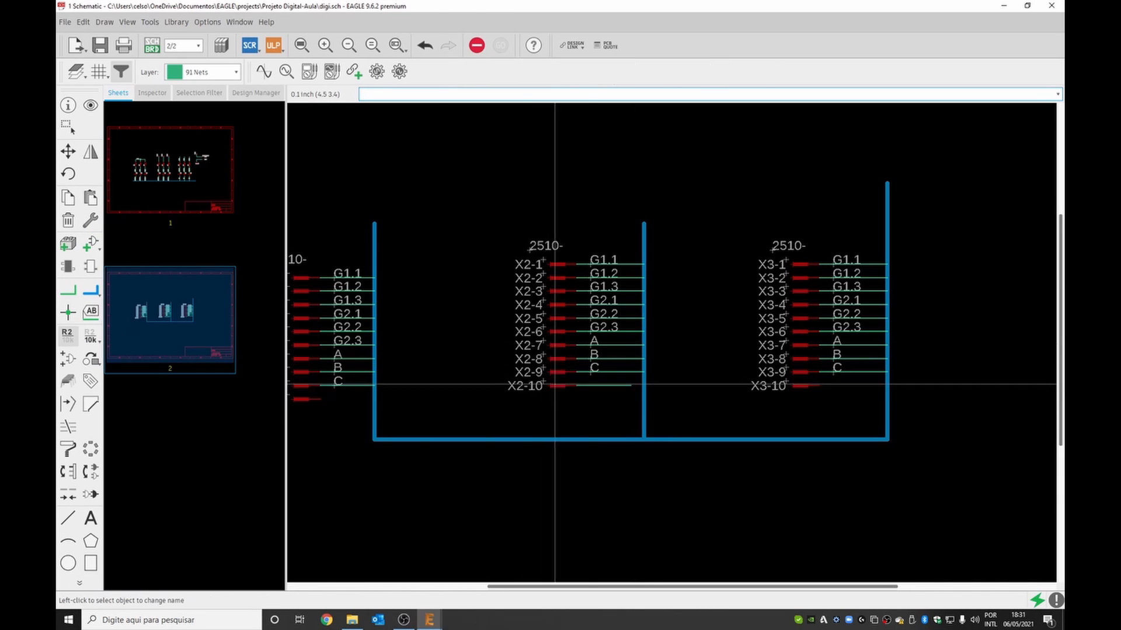
click(591, 386)
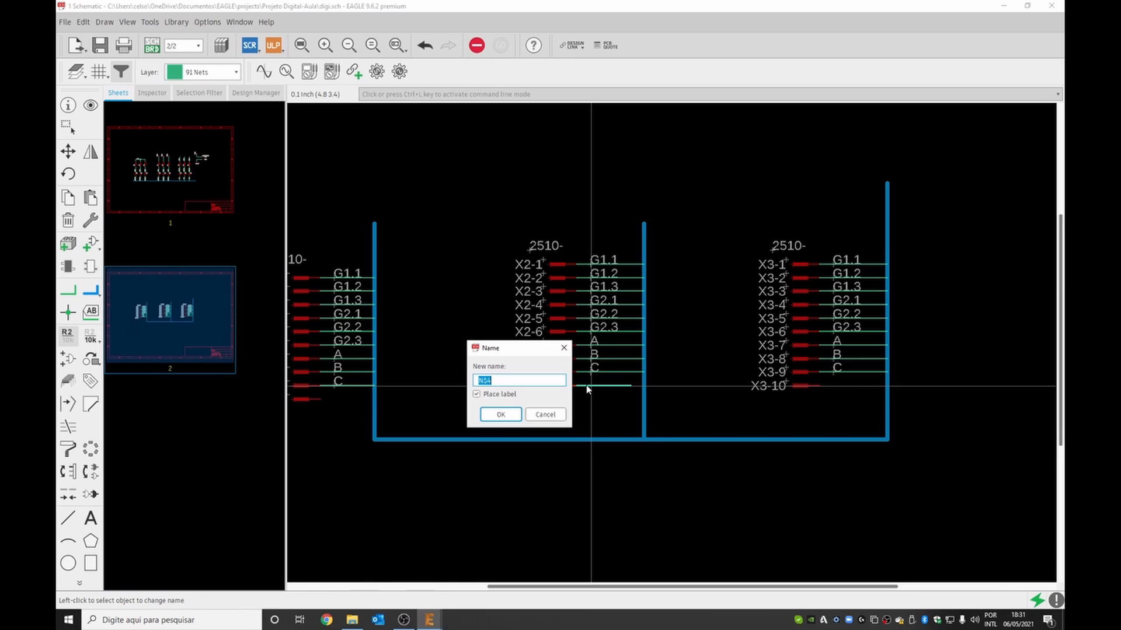
key(Return)
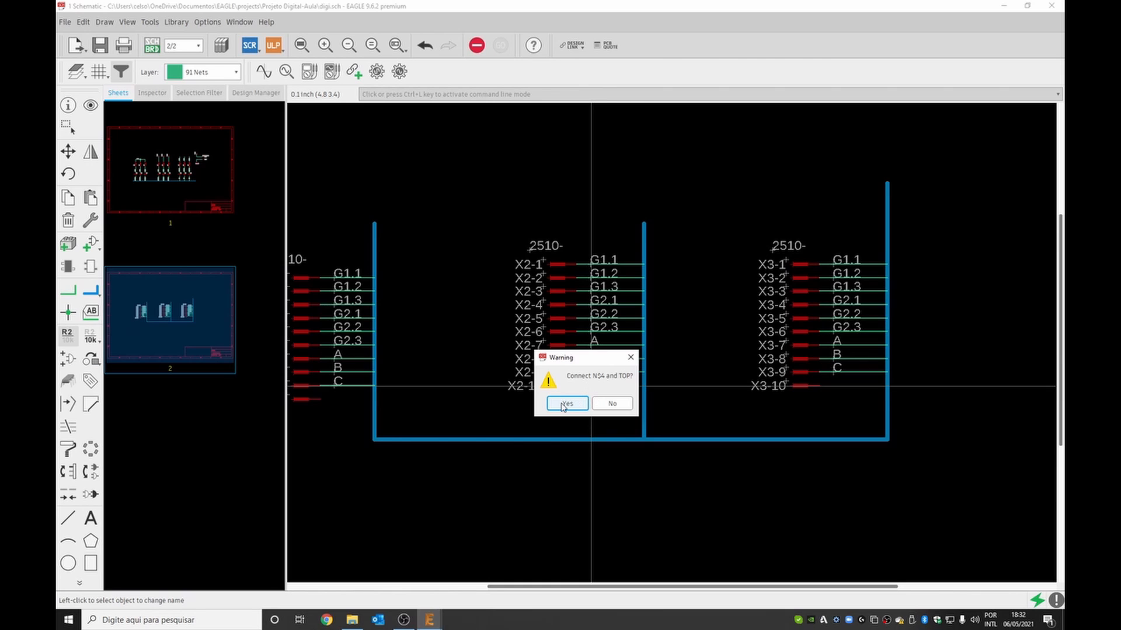
click(564, 403)
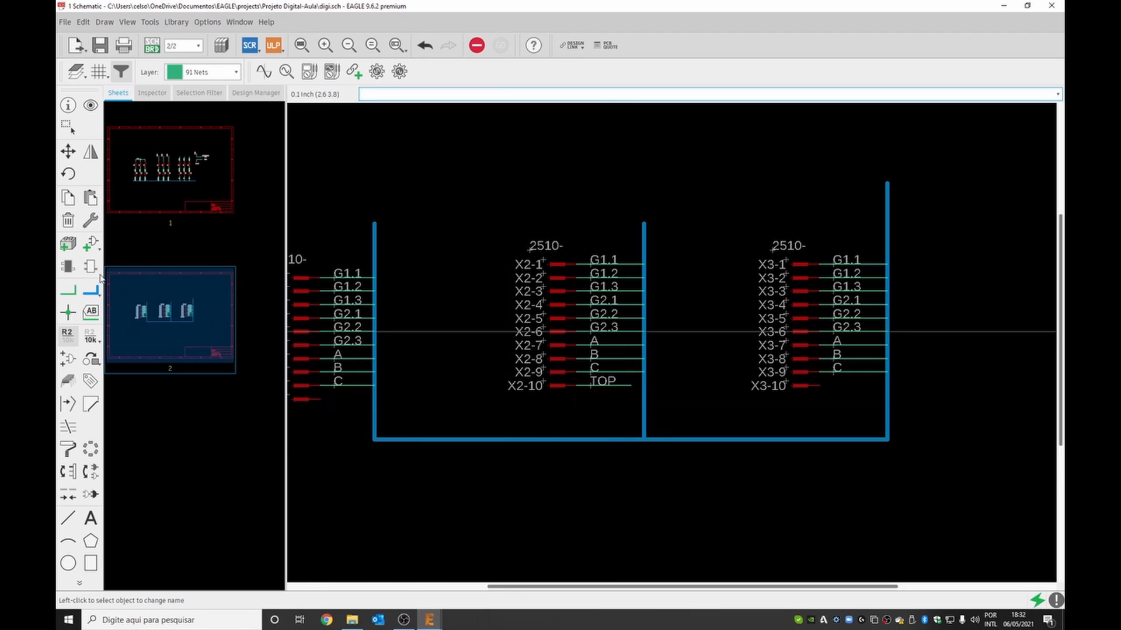
Draw a short horizontal net from pin X1-10 and name it TOP with a label, accepting the connection to the TOP net
click(67, 291)
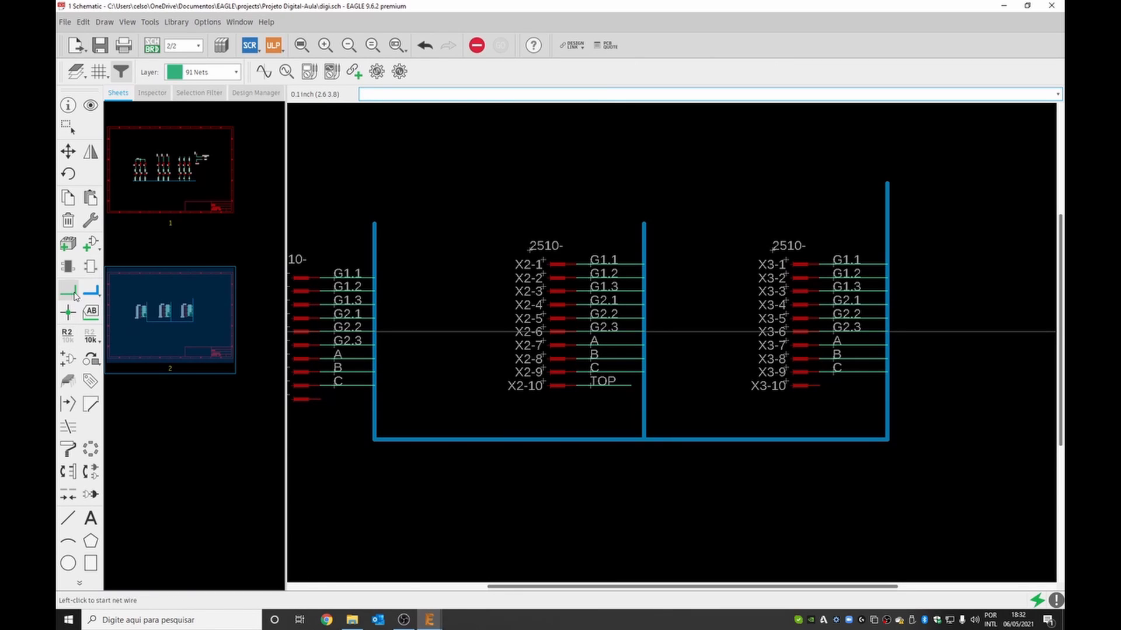
click(320, 399)
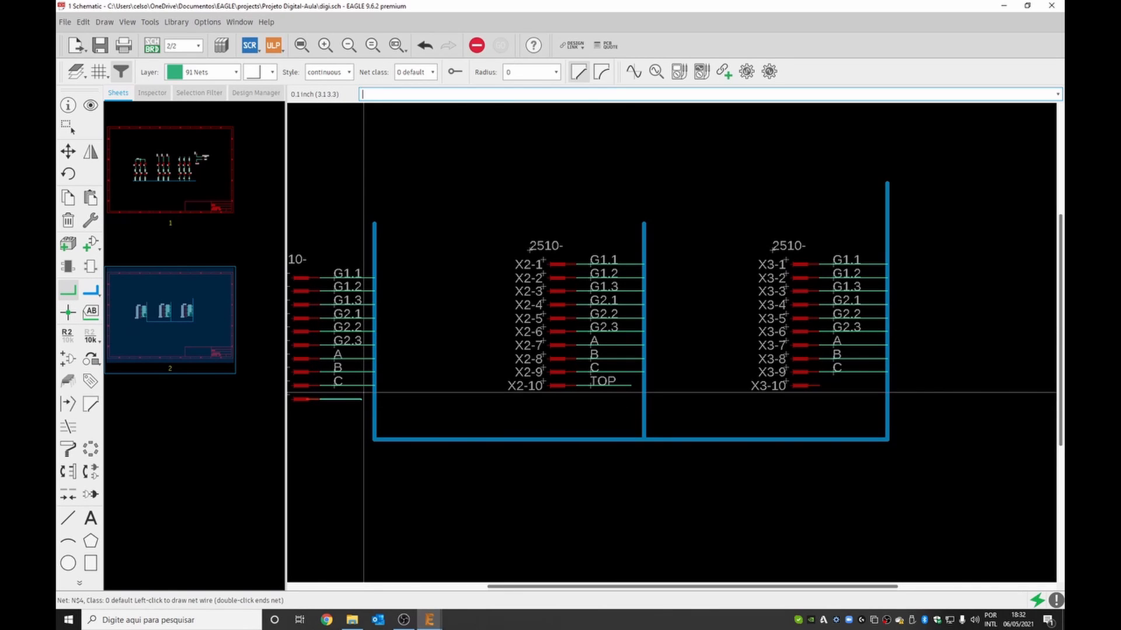
double_click(362, 399)
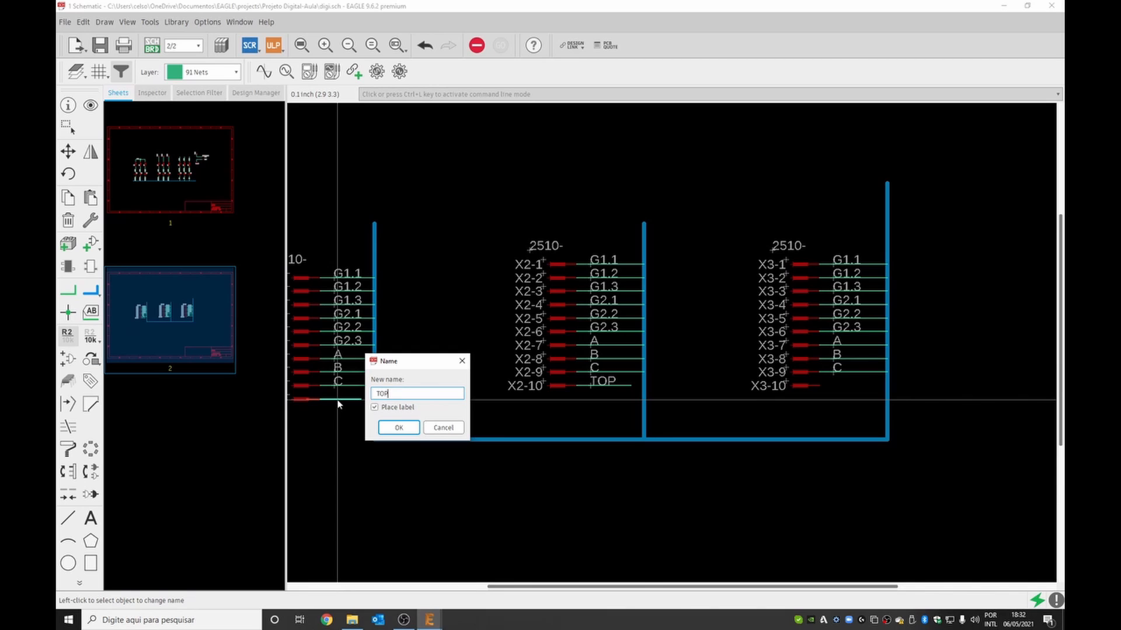
key(Return)
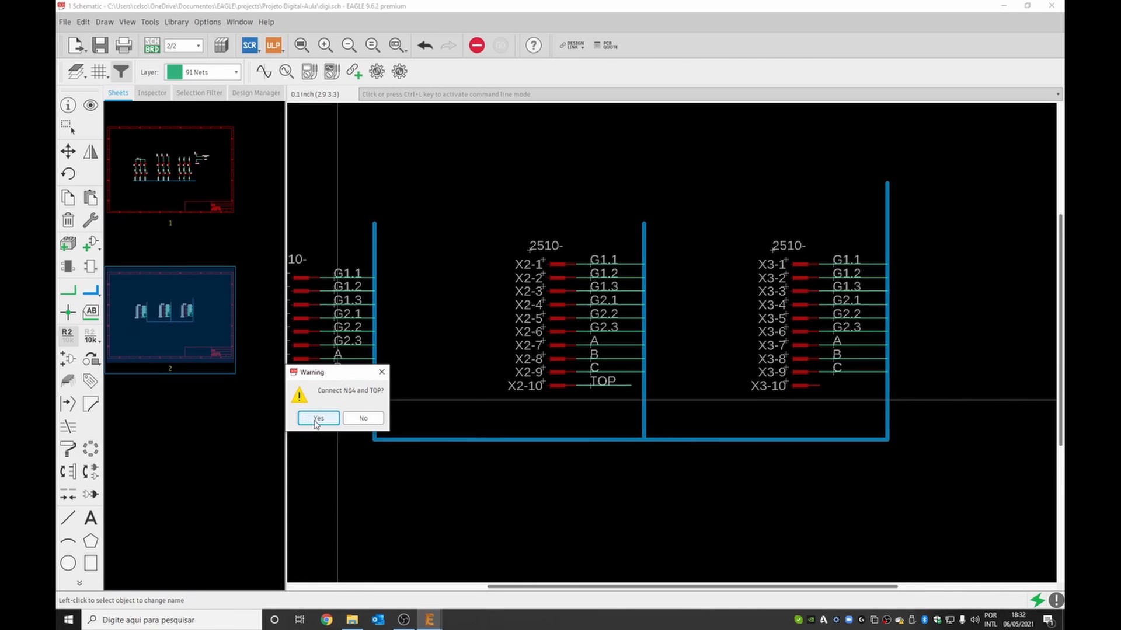
click(317, 419)
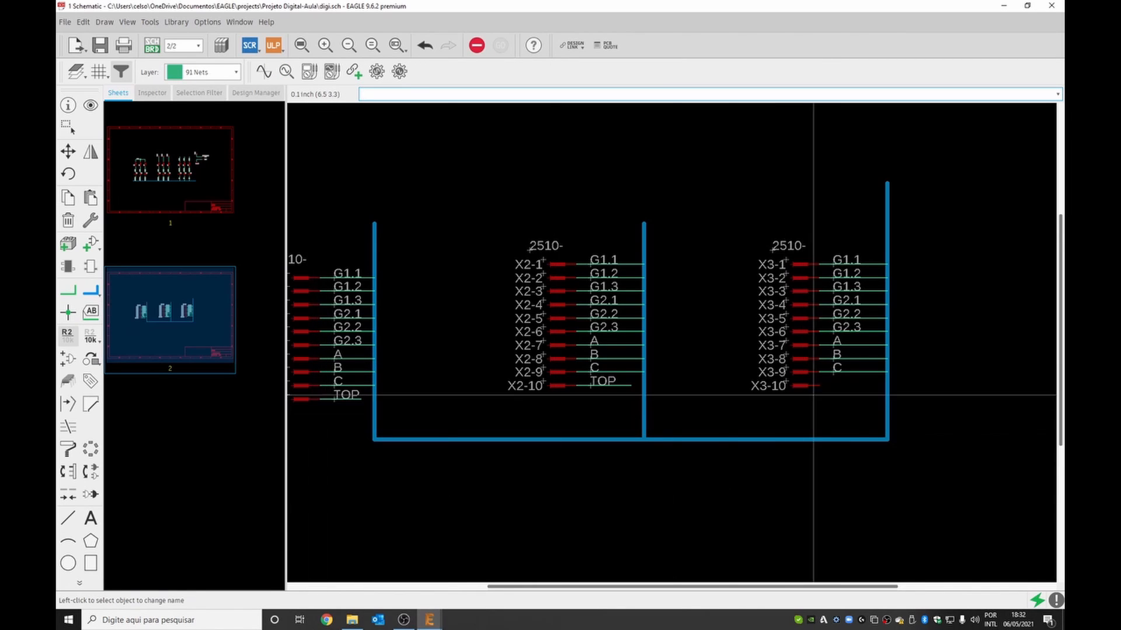
Draw a short horizontal net from pin X3-10, name it TOP, connect it to the TOP net and place its label above the wire
click(68, 292)
click(820, 386)
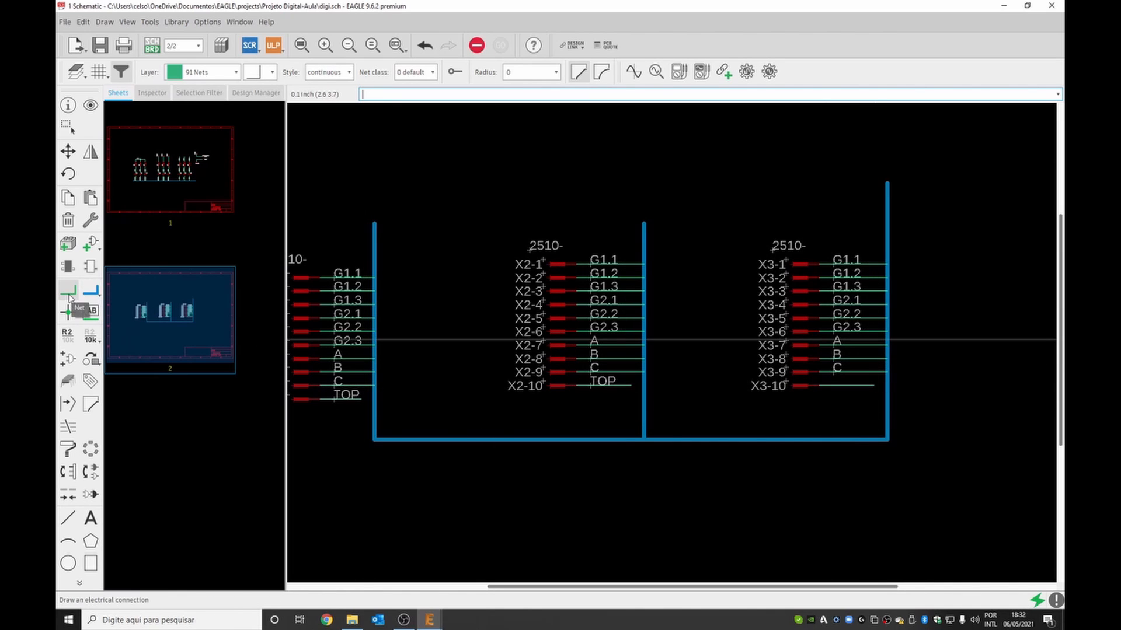
click(67, 335)
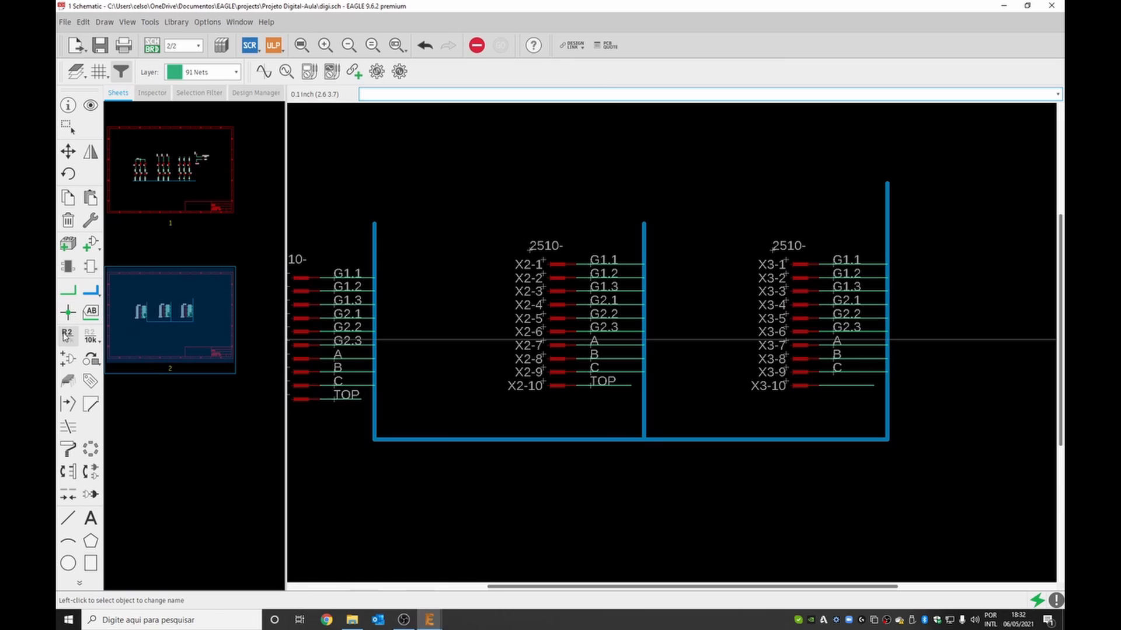
click(835, 386)
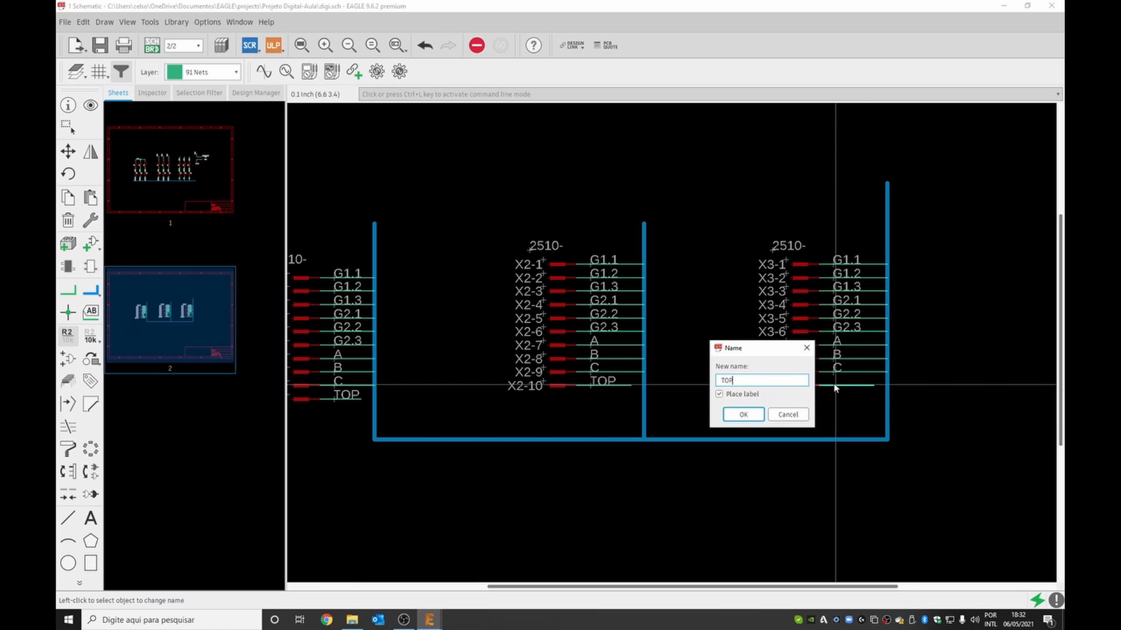
key(Return)
click(815, 402)
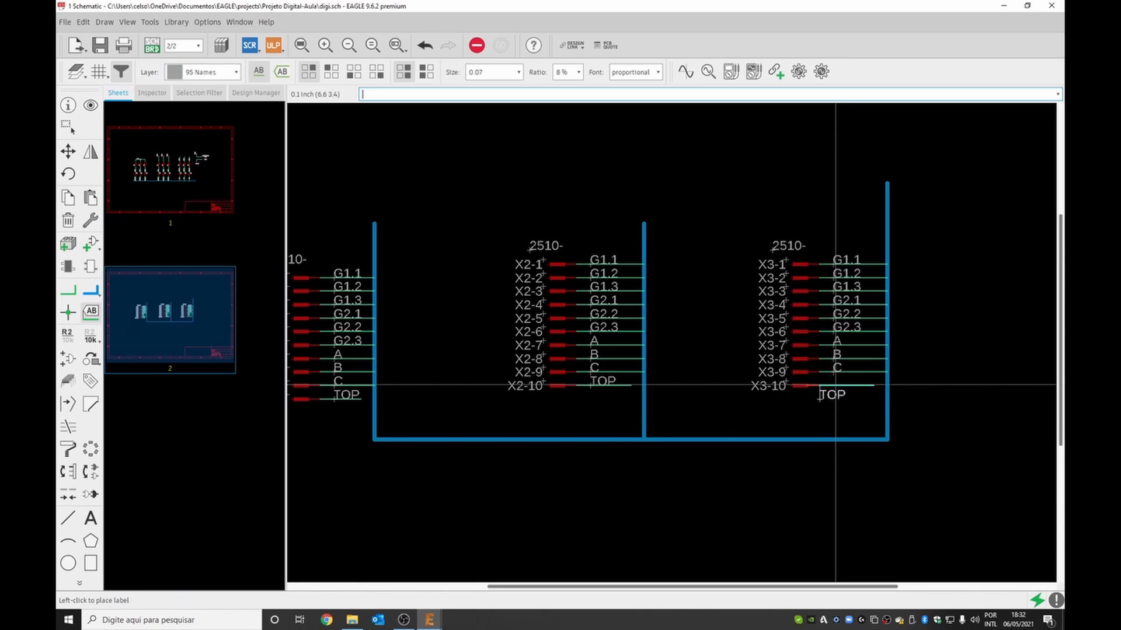
scroll(655, 320, down, 1)
scroll(654, 321, down, 1)
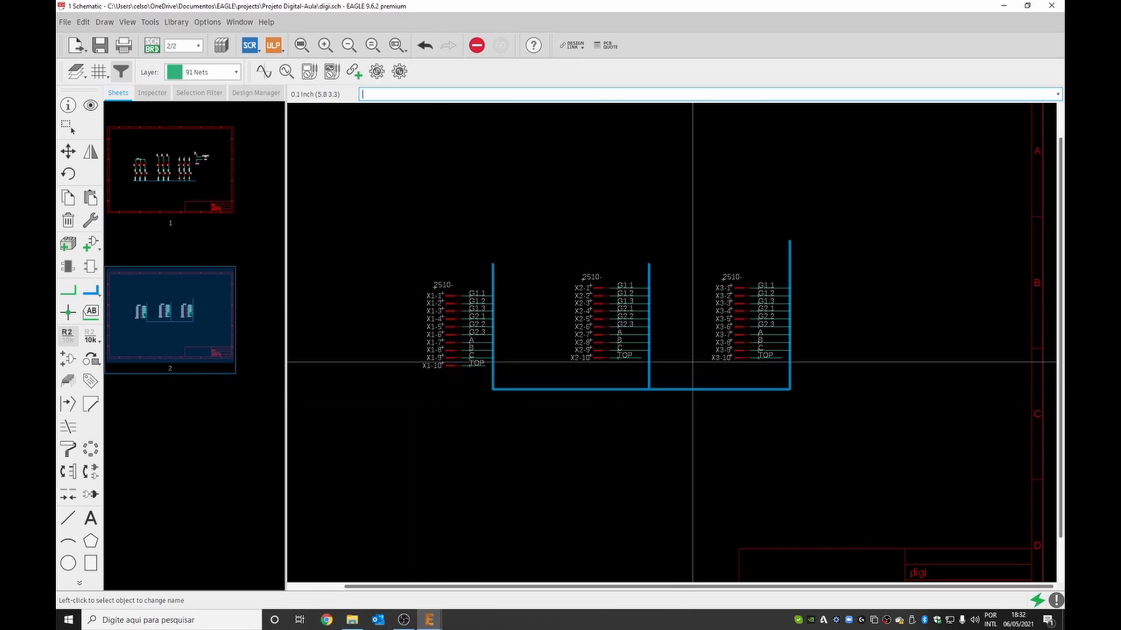
Return to sheet 1, switch to the board layout digi.brd and maximize its window
click(173, 169)
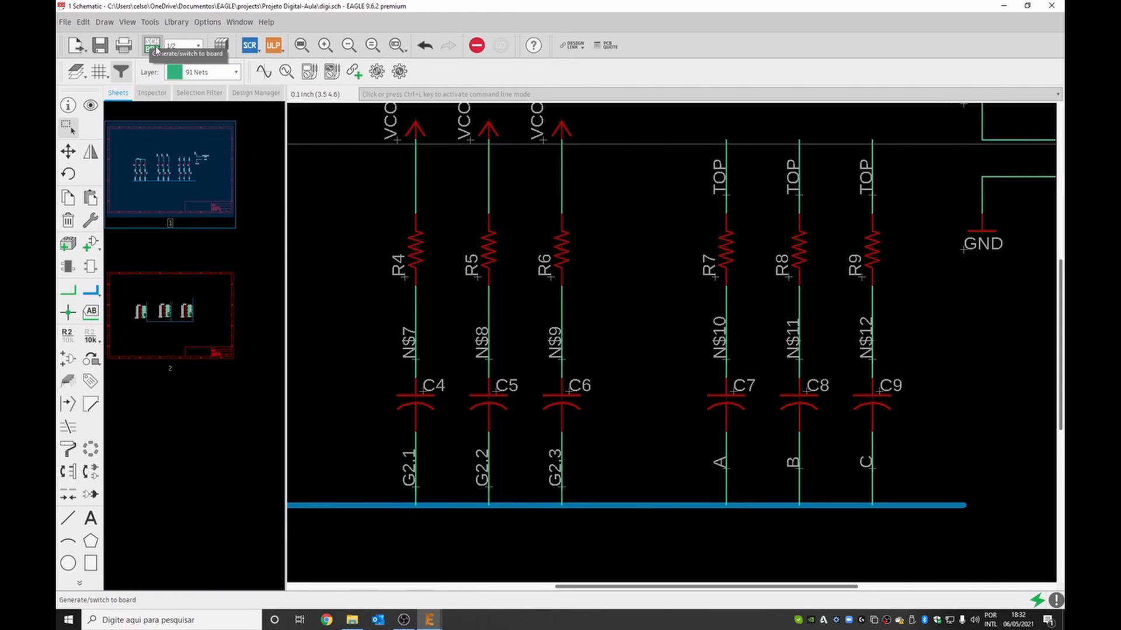
drag(1064, 65, 520, 97)
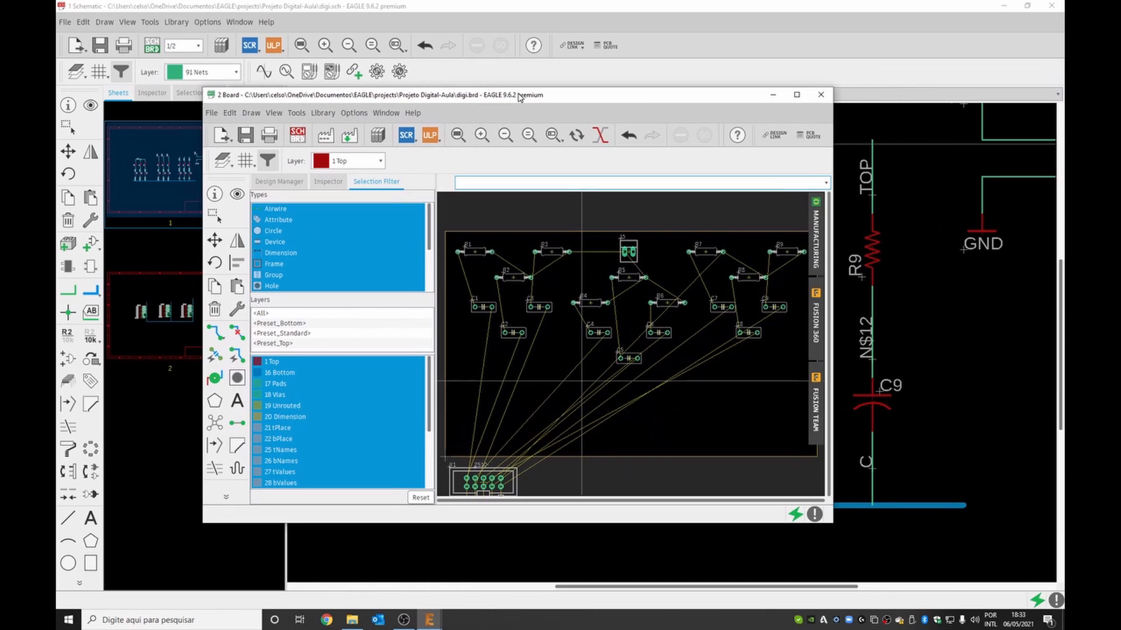
click(796, 94)
scroll(675, 308, down, 4)
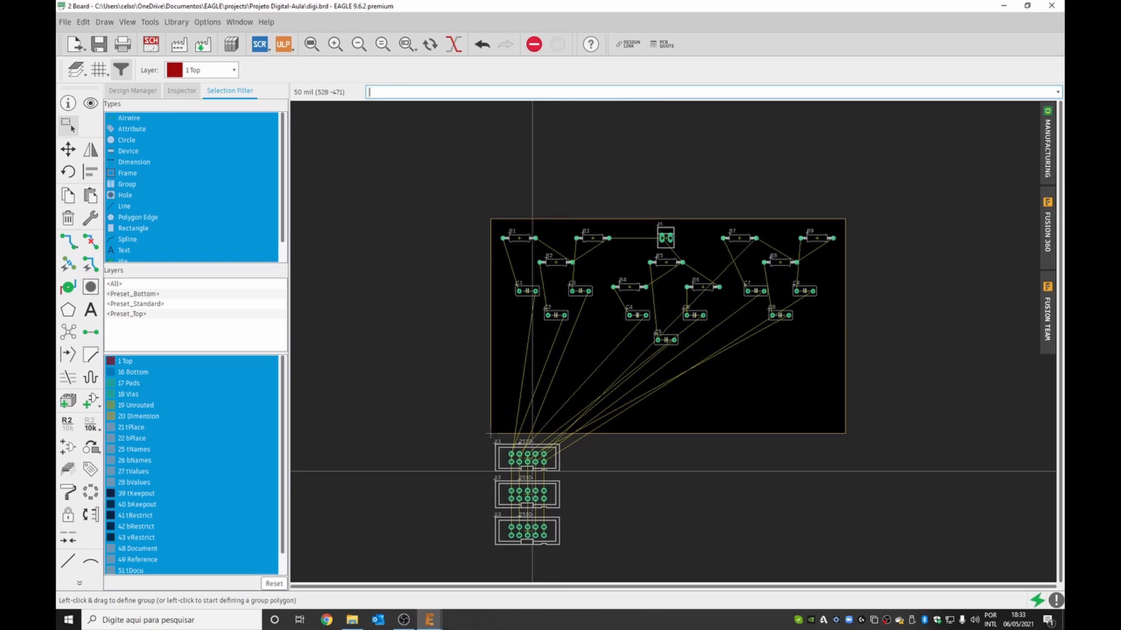
Move connectors X1, X2 and X3 inside the board outline, arranged in a horizontal row along its lower edge
drag(526, 461, 548, 397)
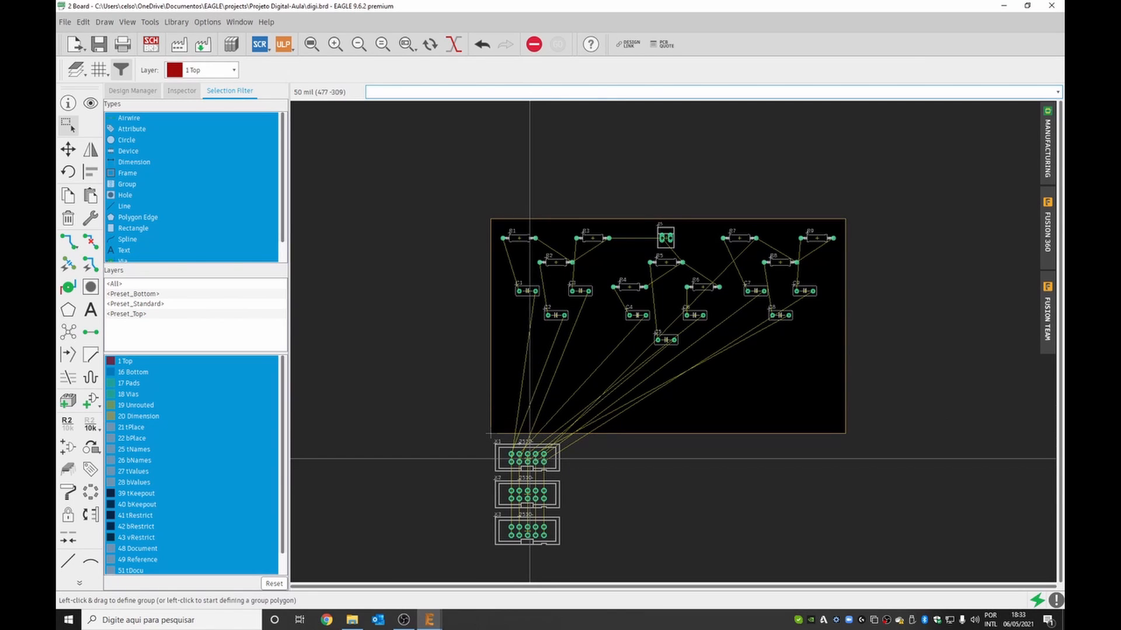
mouse_move(530, 459)
mouse_down()
mouse_move(536, 436)
mouse_move(526, 460)
mouse_up()
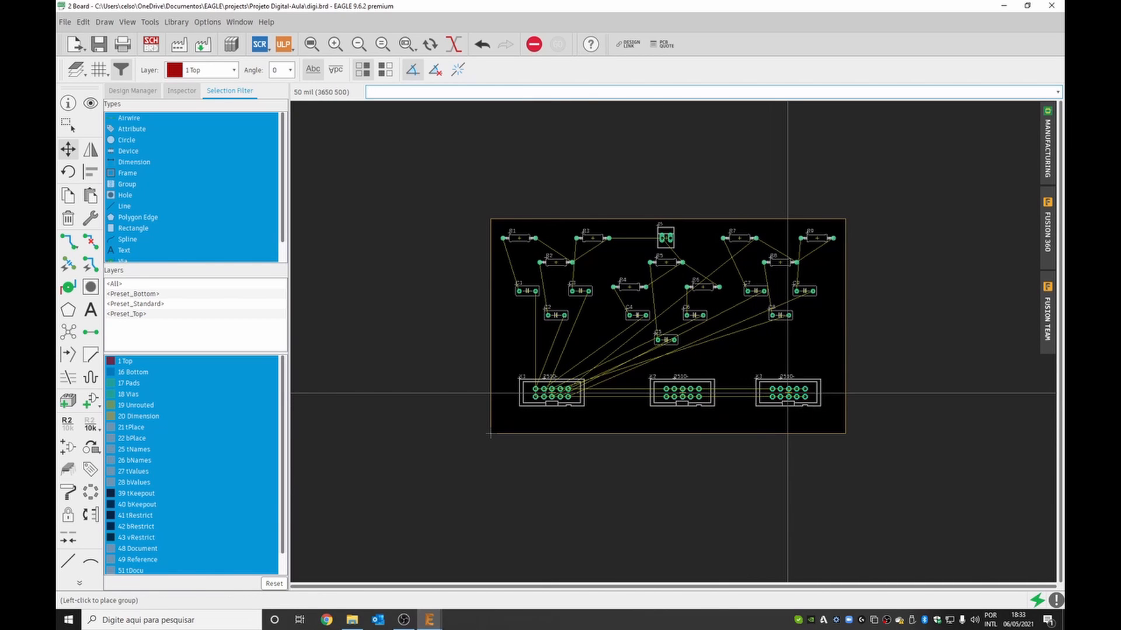
click(787, 393)
Route the TOP signal from pin 10 of X3 to pin 10 of X2 on layer 1 Top with width 30, passing above the connectors
scroll(774, 388, up, 5)
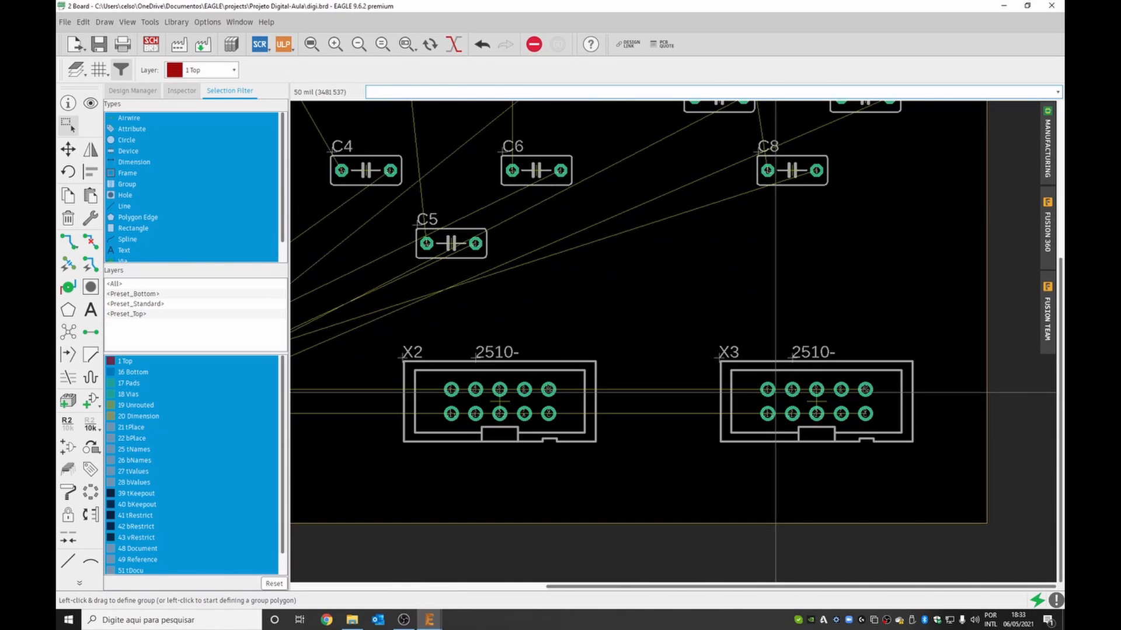
click(885, 378)
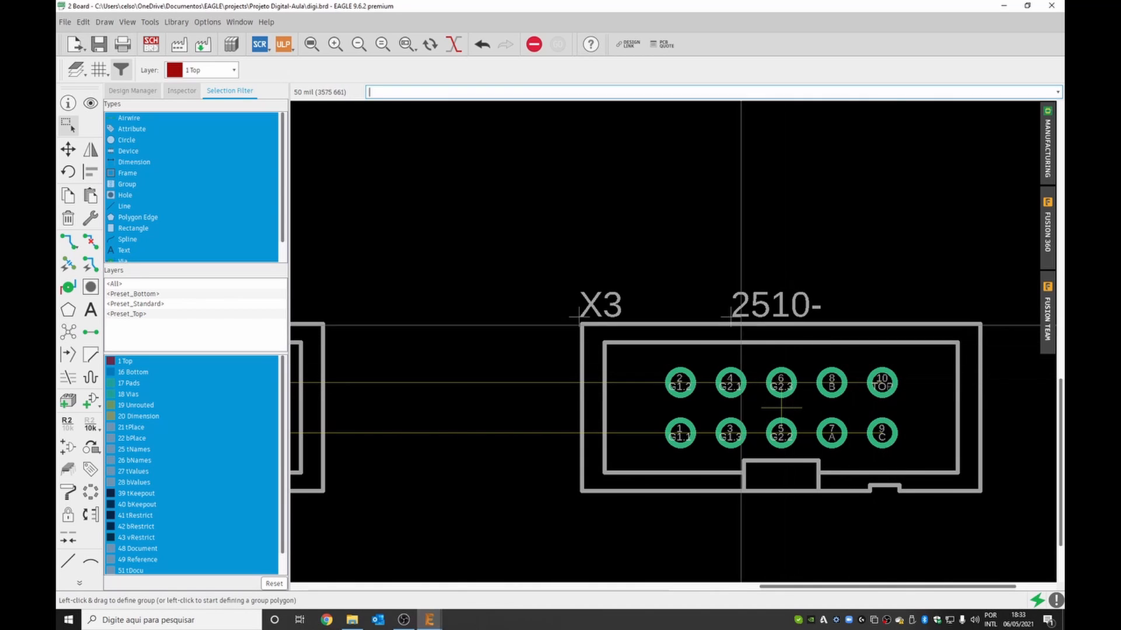
click(68, 241)
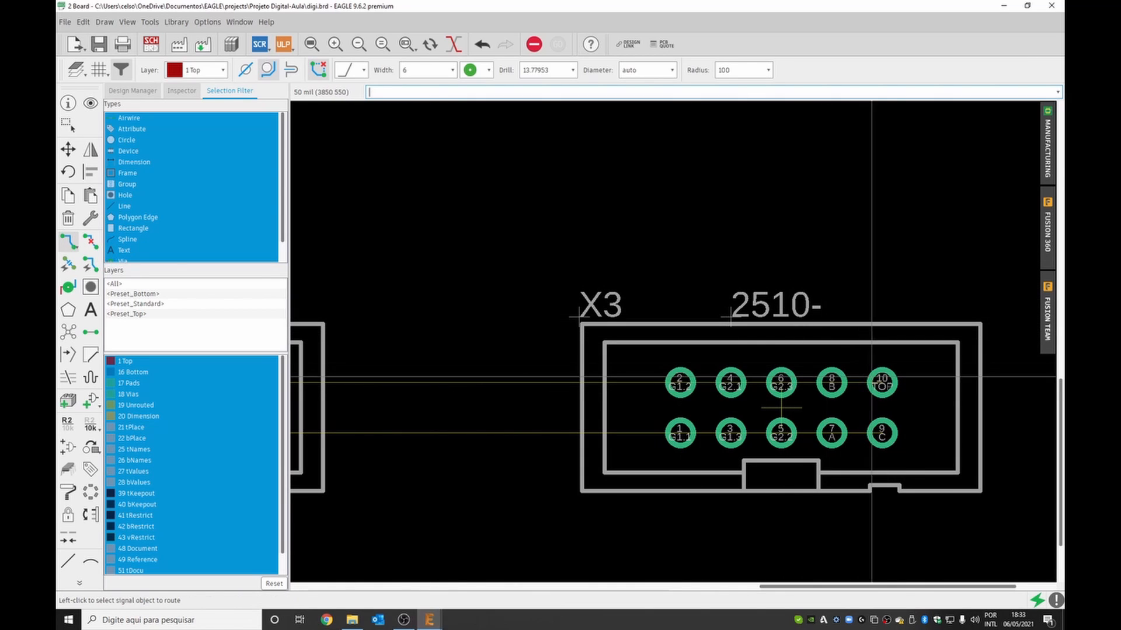
click(881, 382)
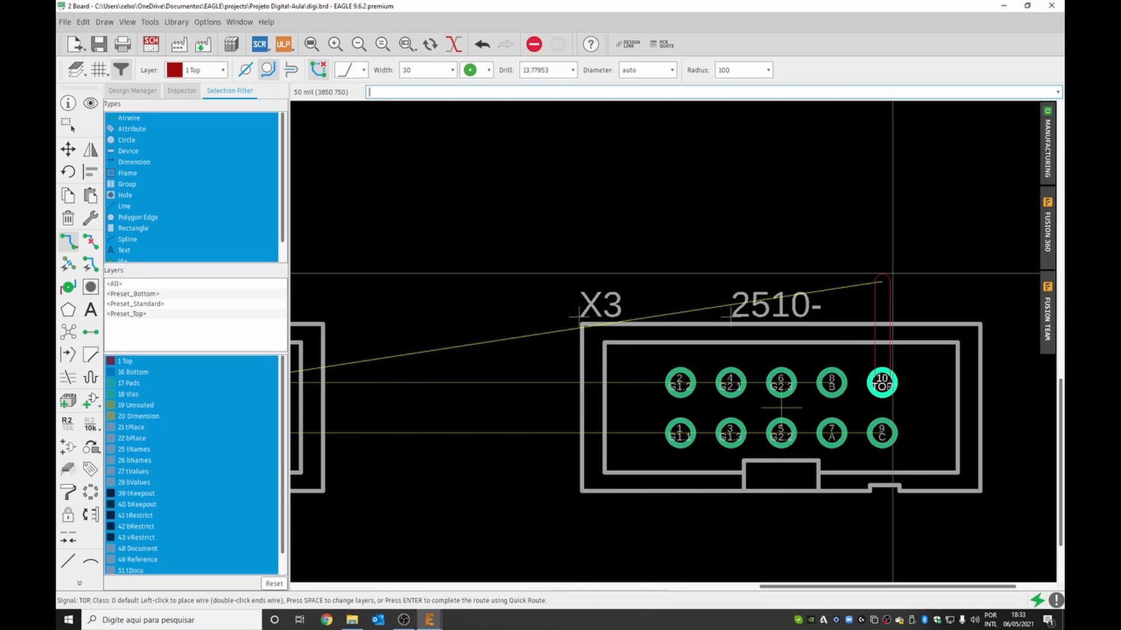
click(881, 279)
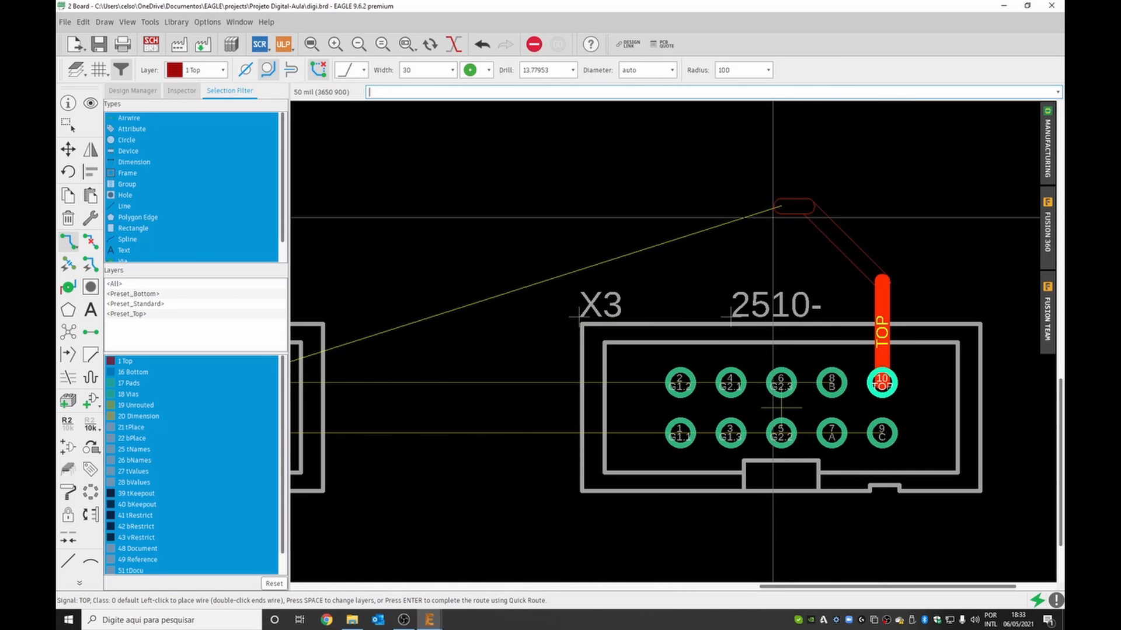
click(787, 207)
scroll(377, 257, down, 4)
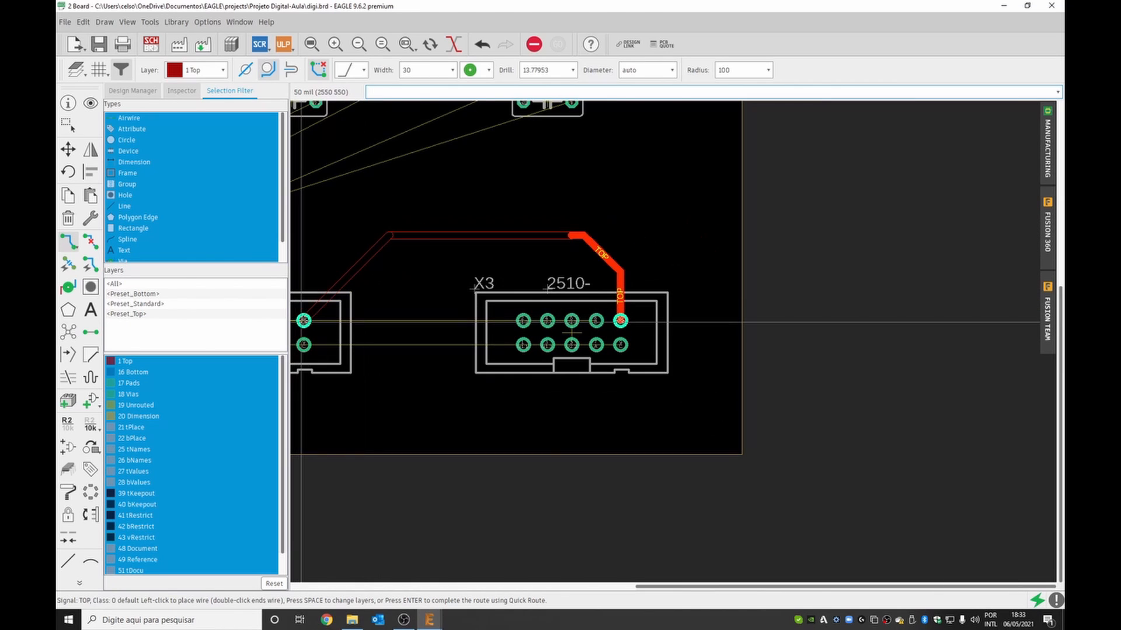
click(303, 320)
scroll(376, 321, down, 4)
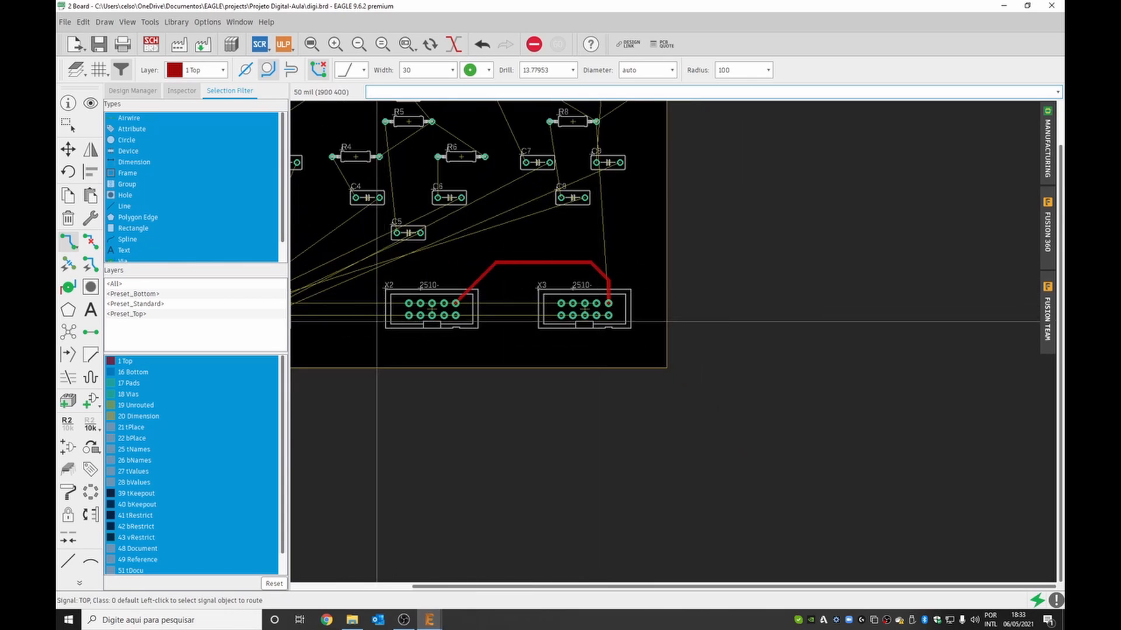
Route the TOP signal from pin 10 of X1 to pin 10 of X2 on layer 1 Top with width 30, passing above the connectors
scroll(397, 321, up, 3)
scroll(467, 315, down, 6)
scroll(556, 254, up, 4)
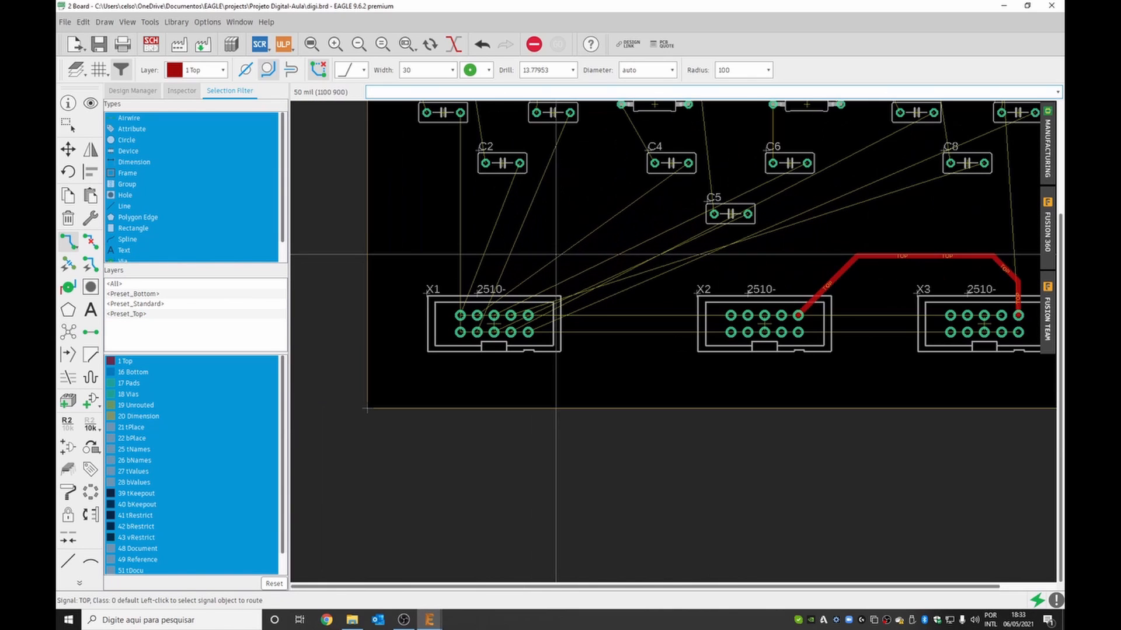
click(528, 316)
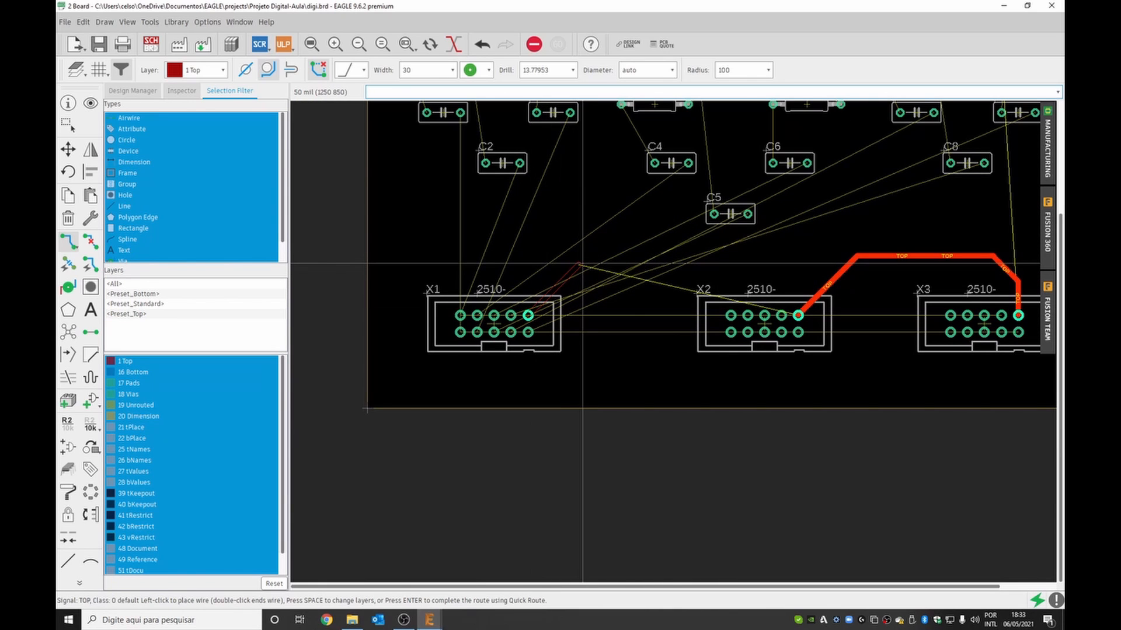
click(798, 316)
scroll(583, 269, down, 4)
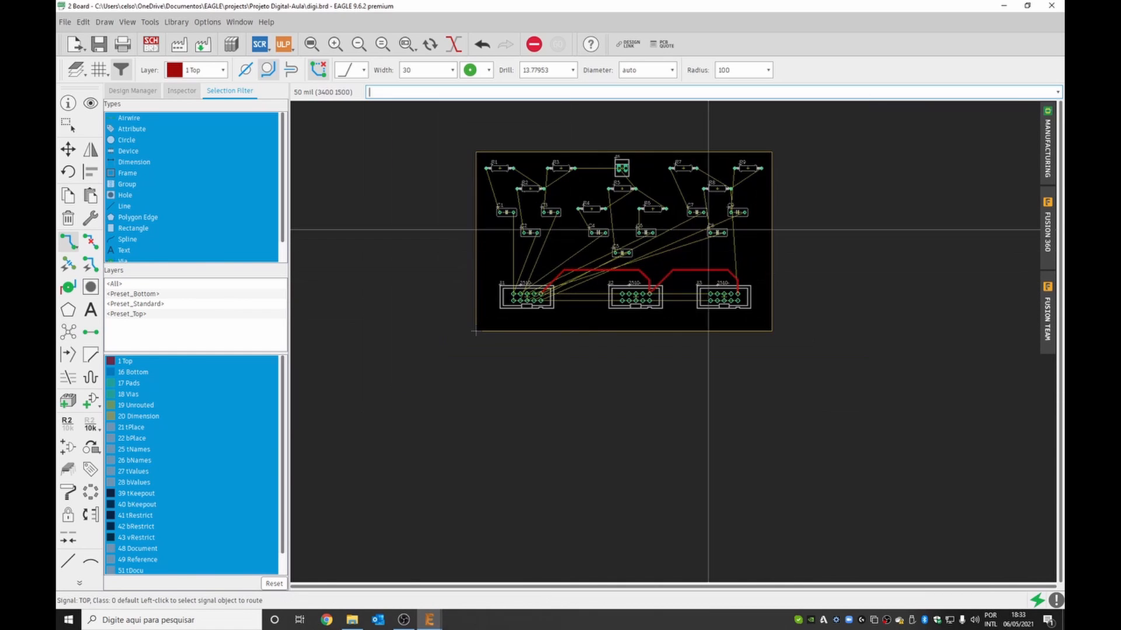
Route the TOP signal from pin 10 of X3 up along the board's right edge to the right pad of R9
scroll(759, 192, up, 3)
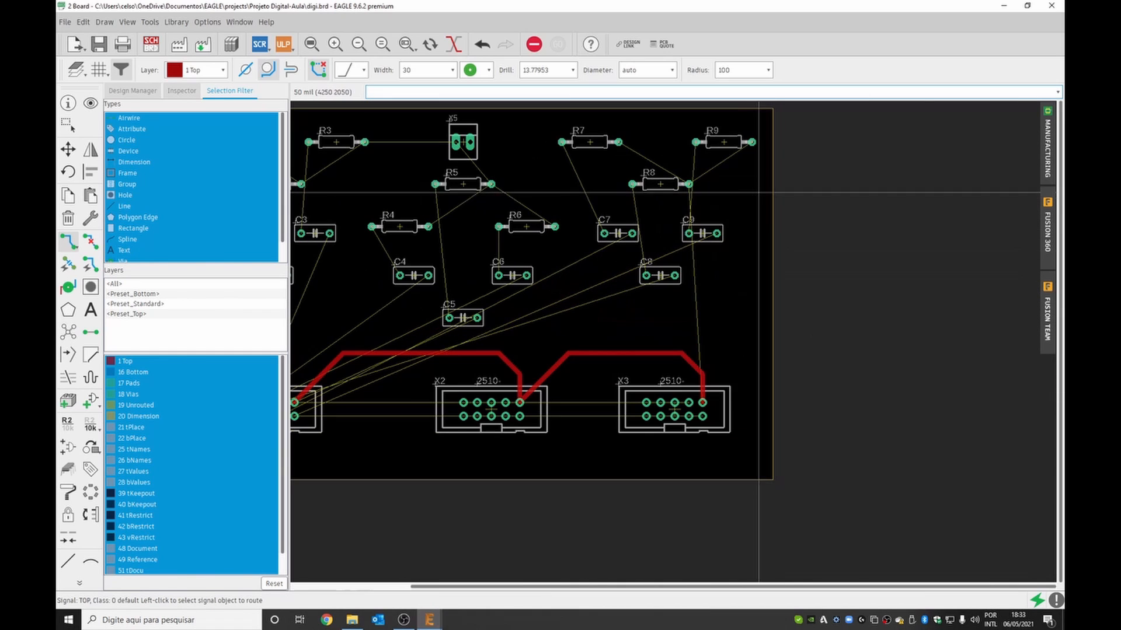
click(703, 402)
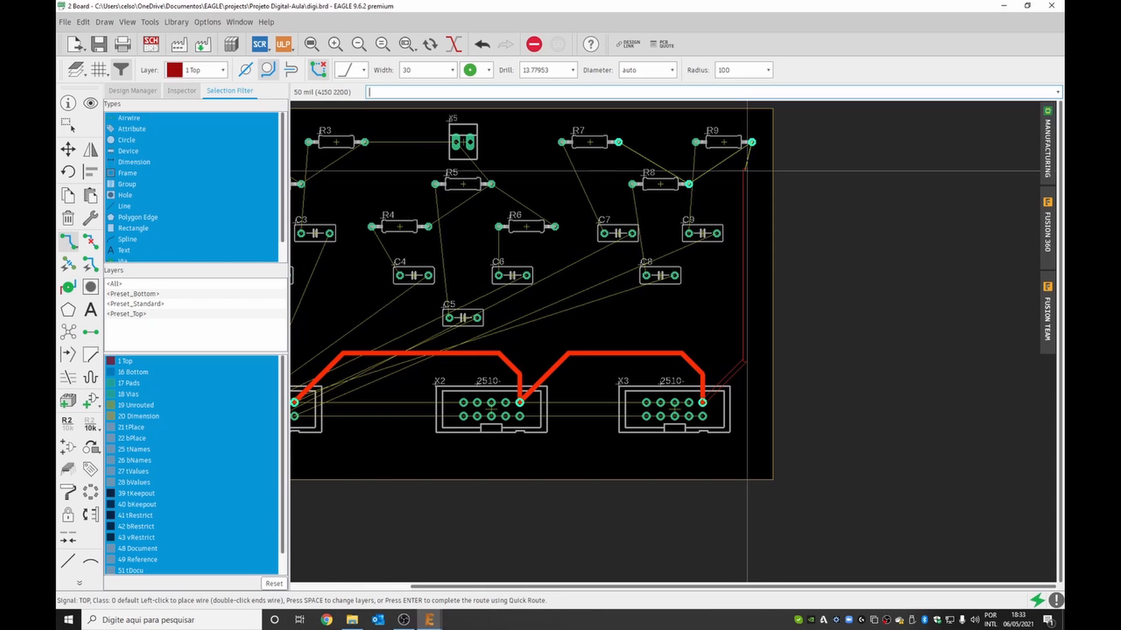
click(753, 143)
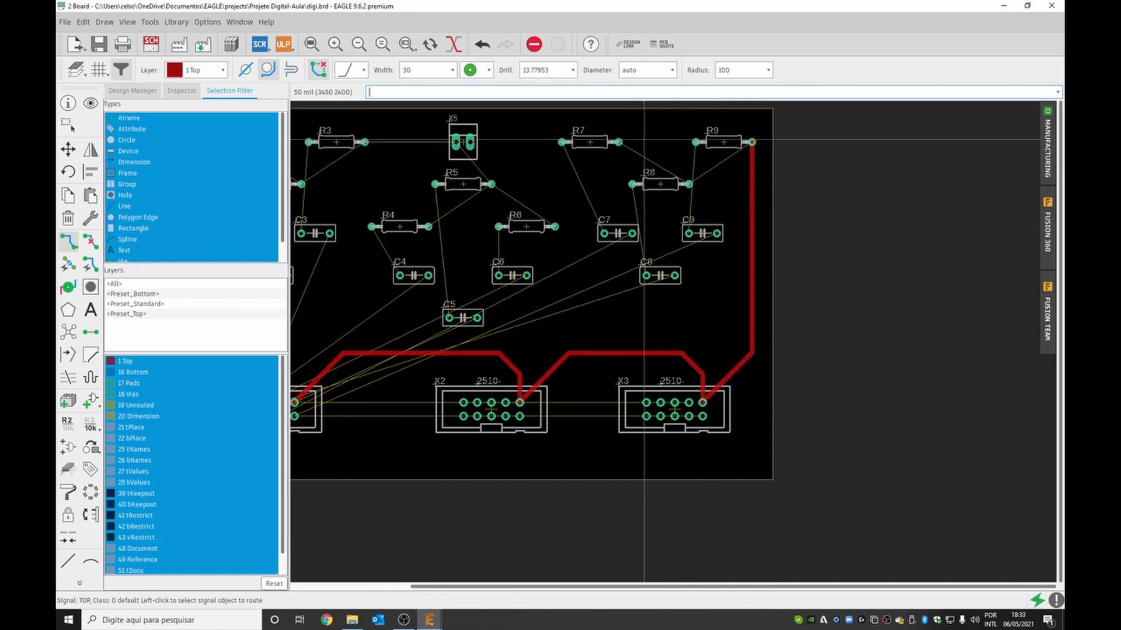
Route the TOP signal from the right pad of R7 to the right pad of R8 and on to the vertical trace beside R9
click(622, 142)
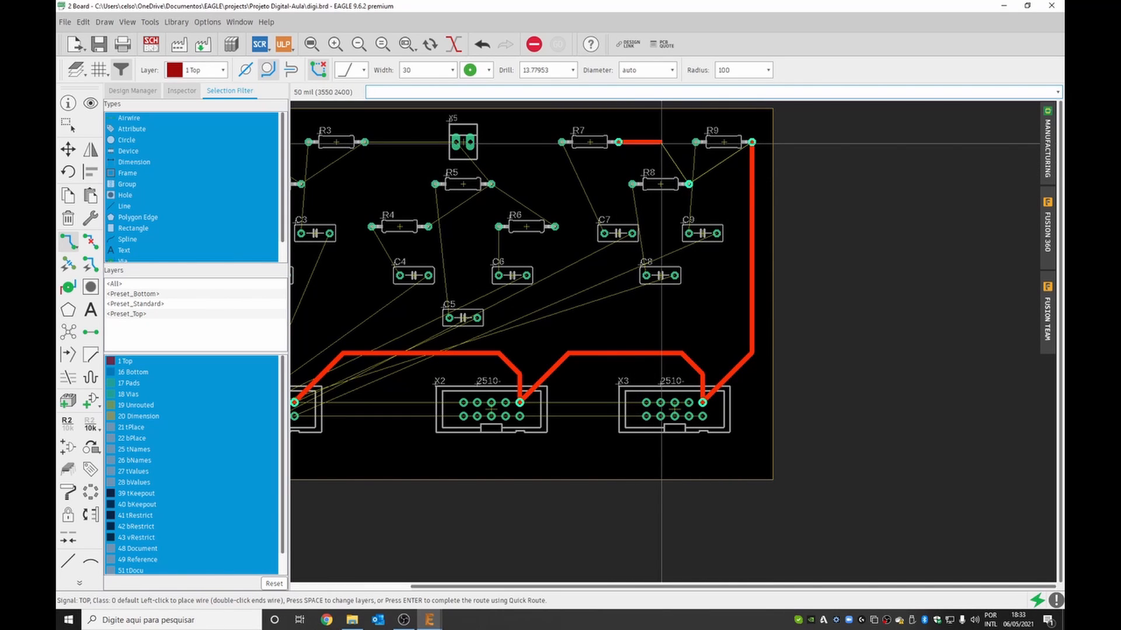
click(688, 184)
click(689, 185)
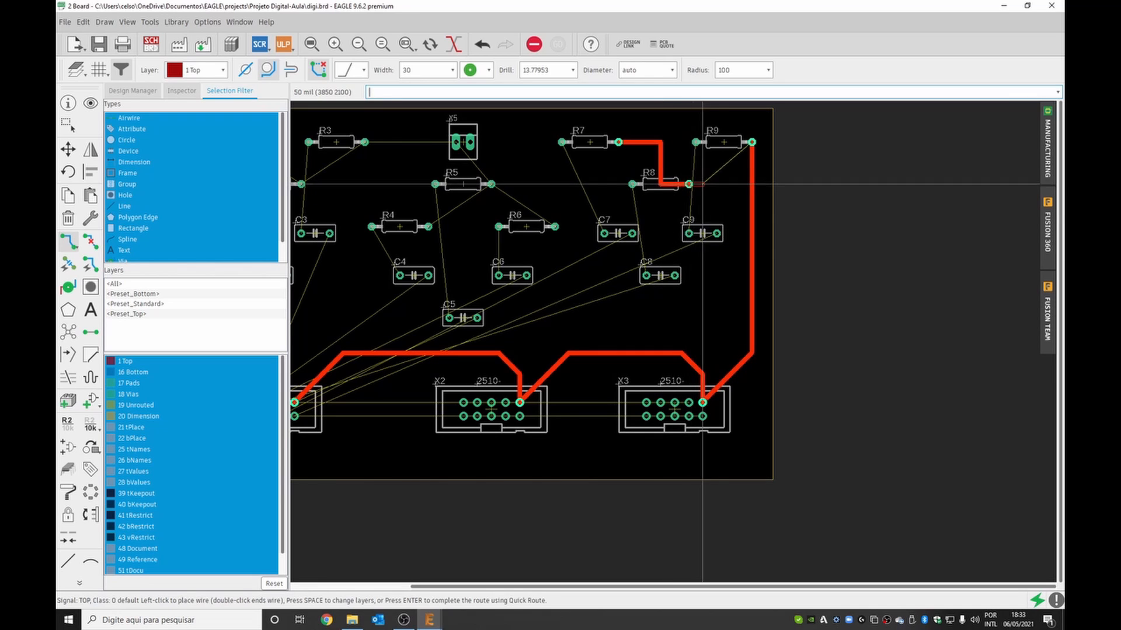
click(754, 184)
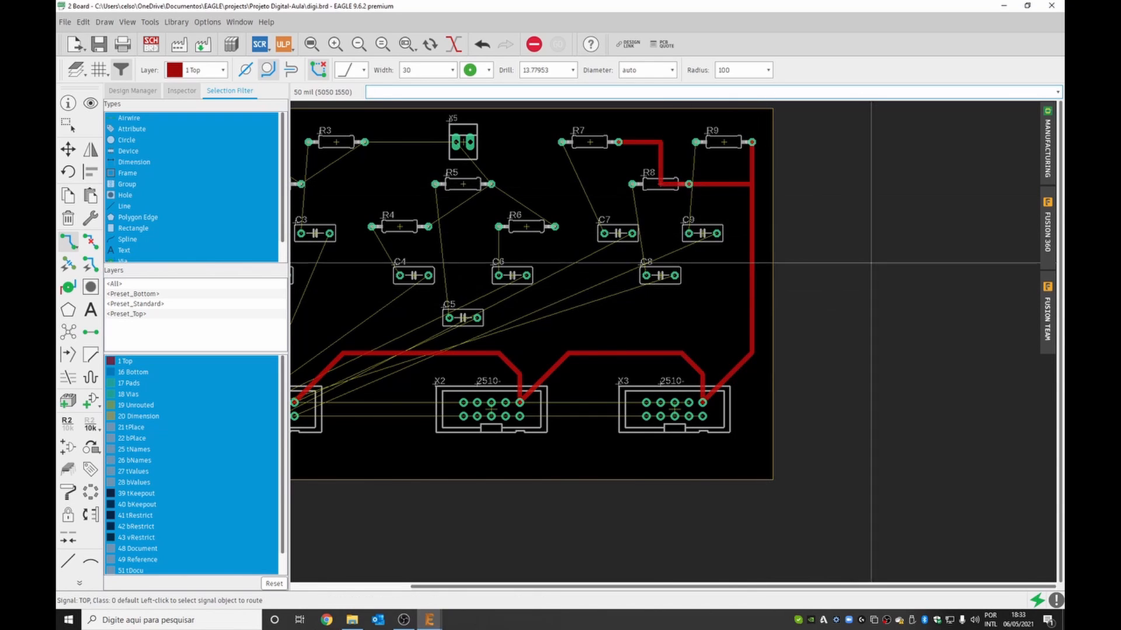
scroll(894, 251, down, 1)
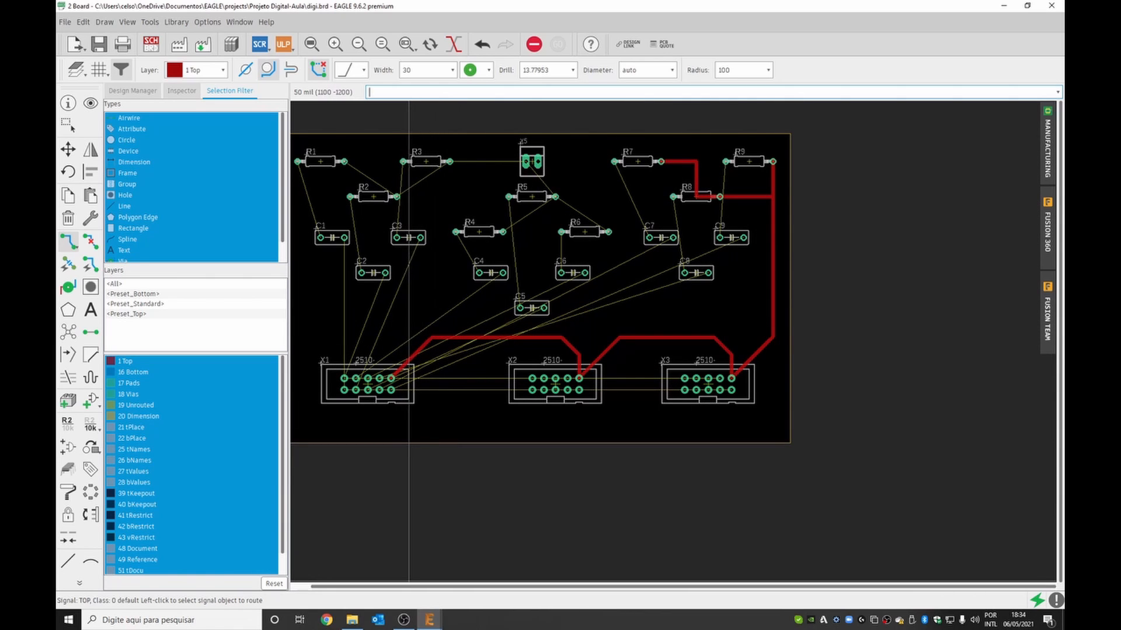
Switch to the digi.sch schematic and review sheet 1 and the connectors on sheet 2
click(155, 49)
scroll(559, 255, down, 3)
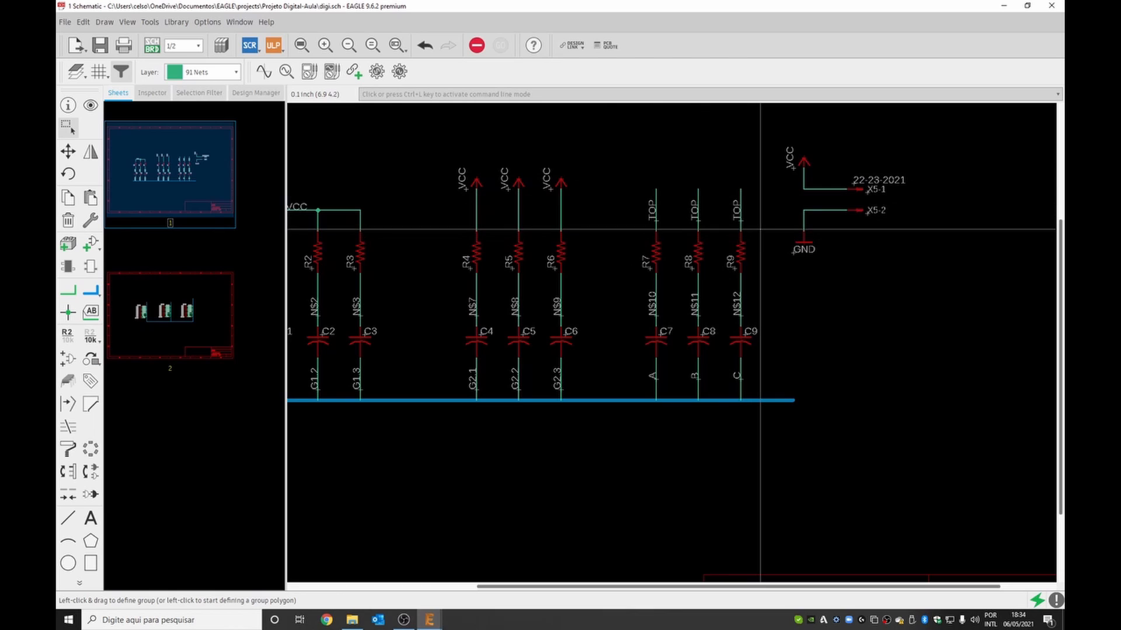
click(212, 328)
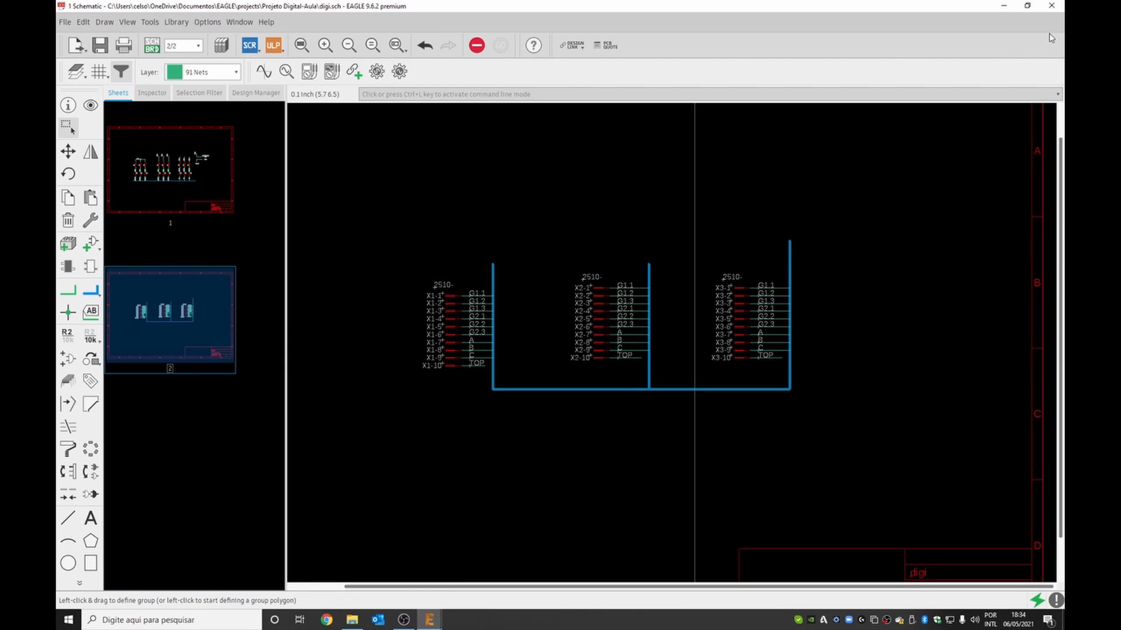
Close the digi schematic and board, saving both files, and open micro-avr.sch from the Microcontrolador project
click(1052, 7)
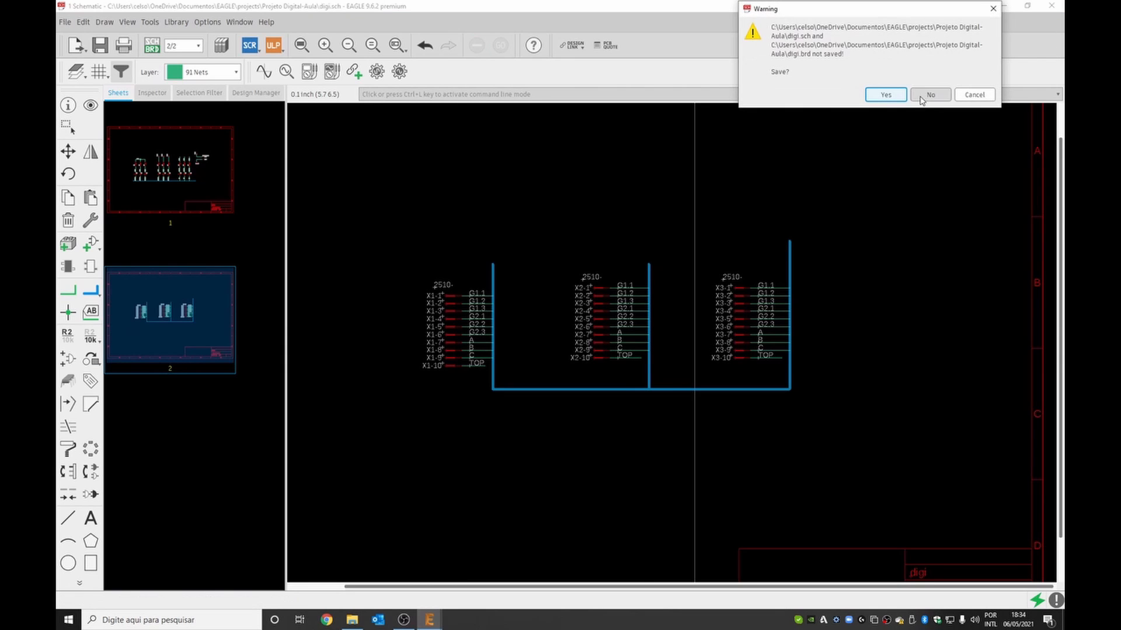
click(882, 101)
click(1051, 7)
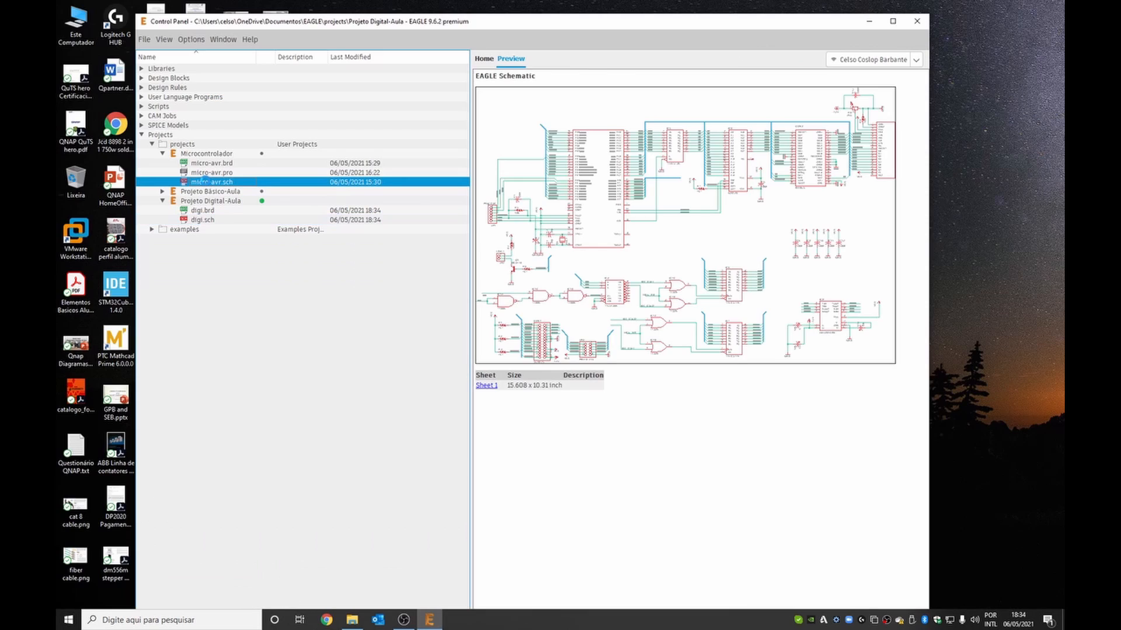
double_click(206, 185)
scroll(551, 290, down, 1)
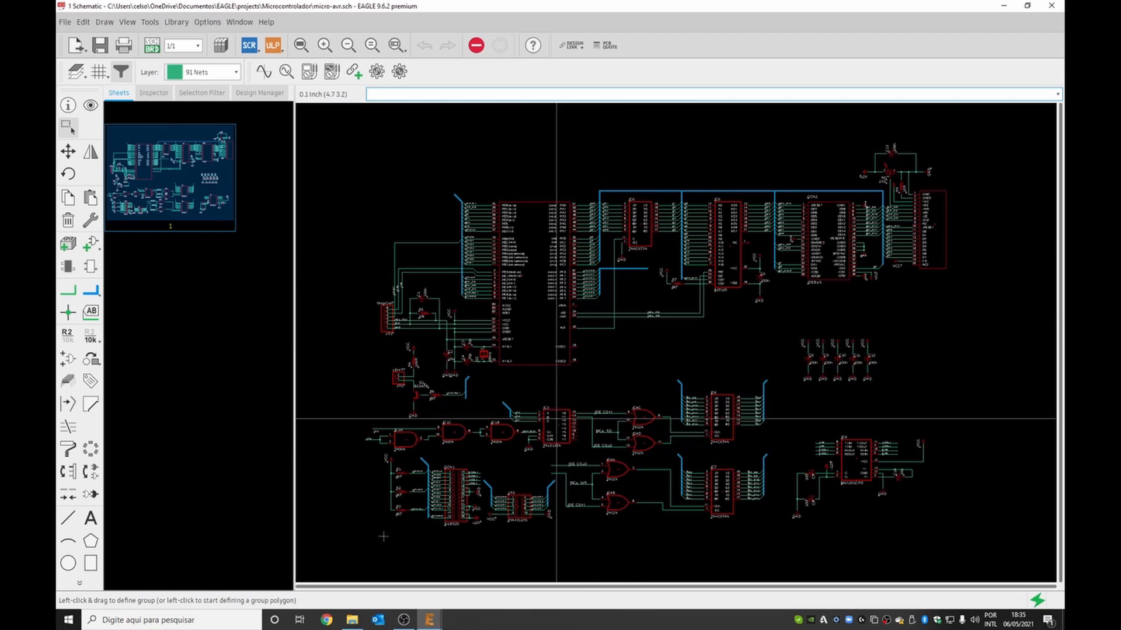
Examine the microcontroller, its programming connector, and the bus connections to IC5, memory IC8, CON2 and the display connector
scroll(442, 318, up, 5)
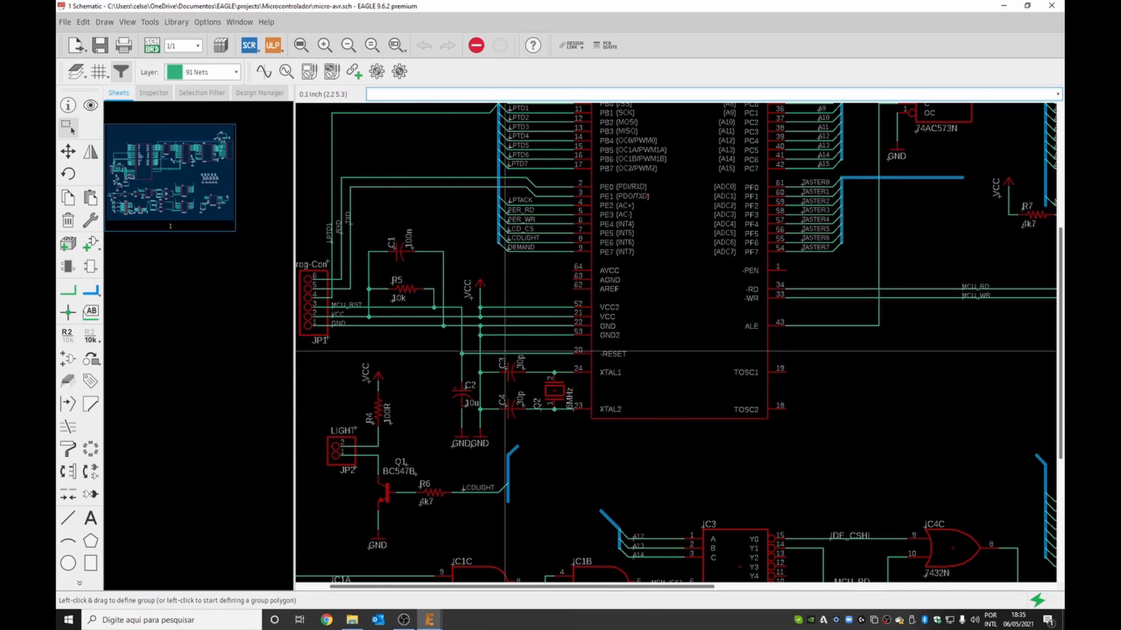
scroll(399, 195, down, 4)
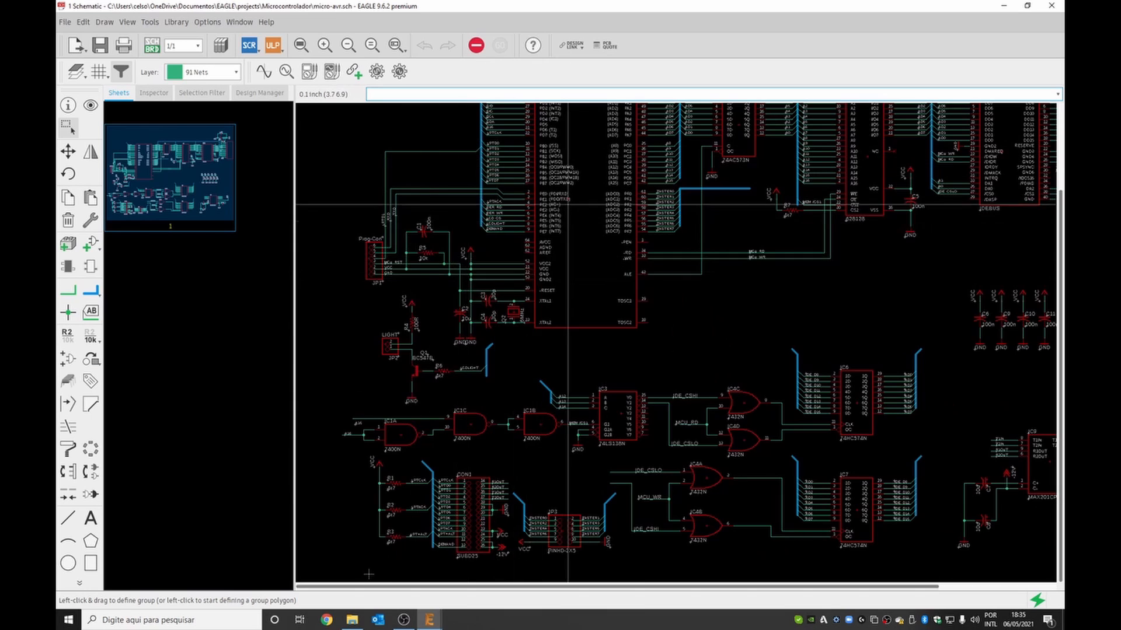
scroll(564, 143, down, 2)
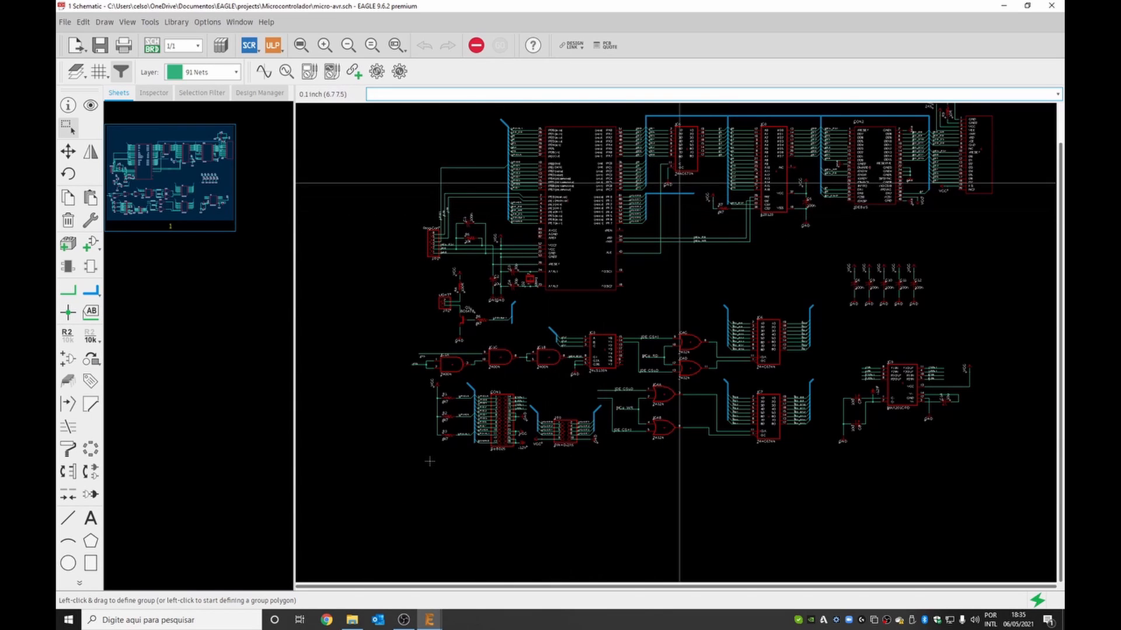
scroll(718, 145, up, 2)
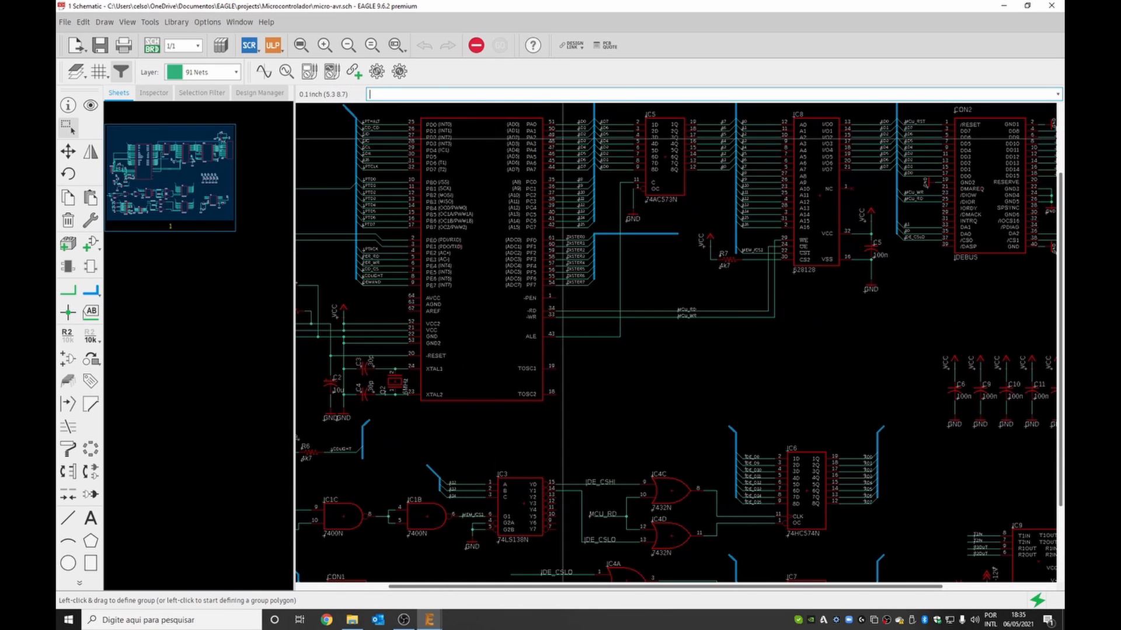
scroll(674, 164, up, 2)
scroll(657, 165, down, 2)
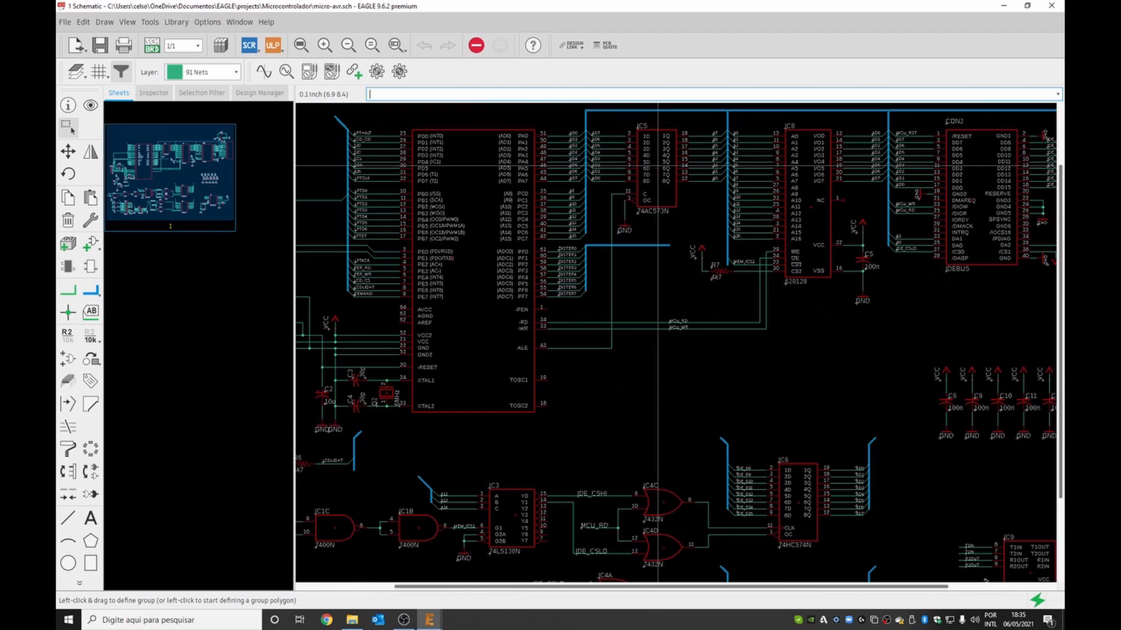
scroll(642, 190, down, 2)
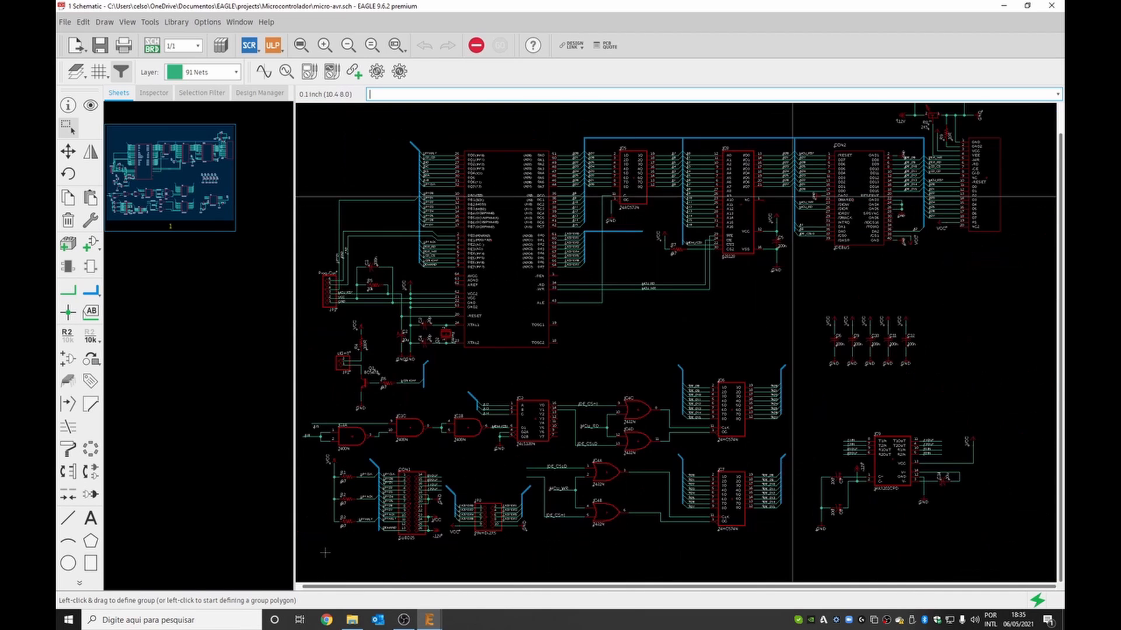
scroll(777, 190, up, 4)
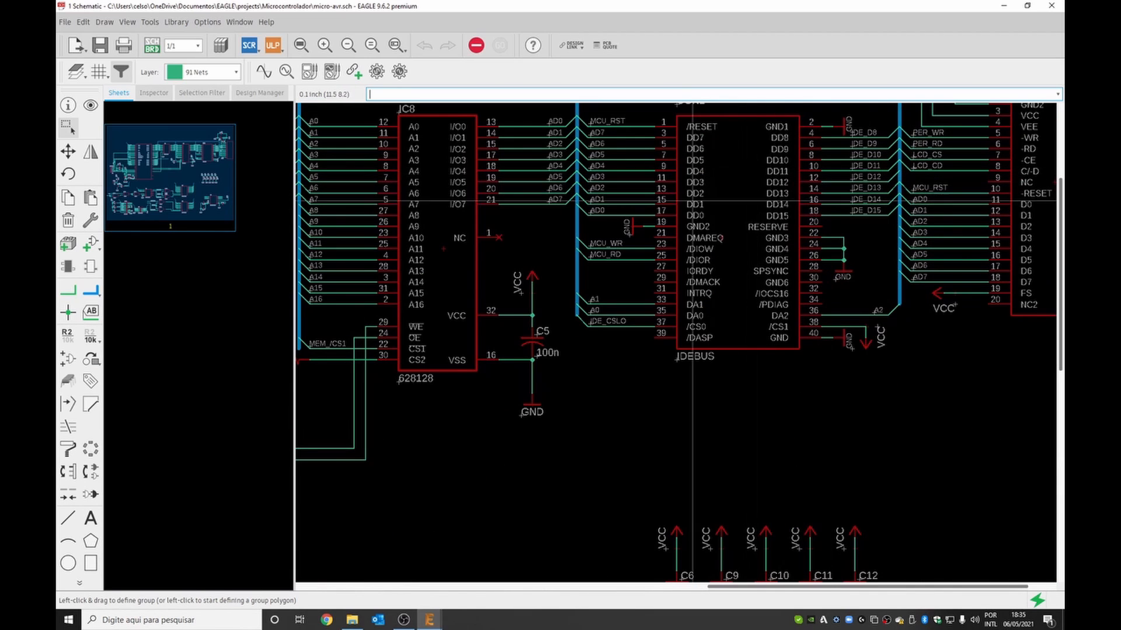
scroll(693, 201, down, 2)
scroll(899, 136, up, 1)
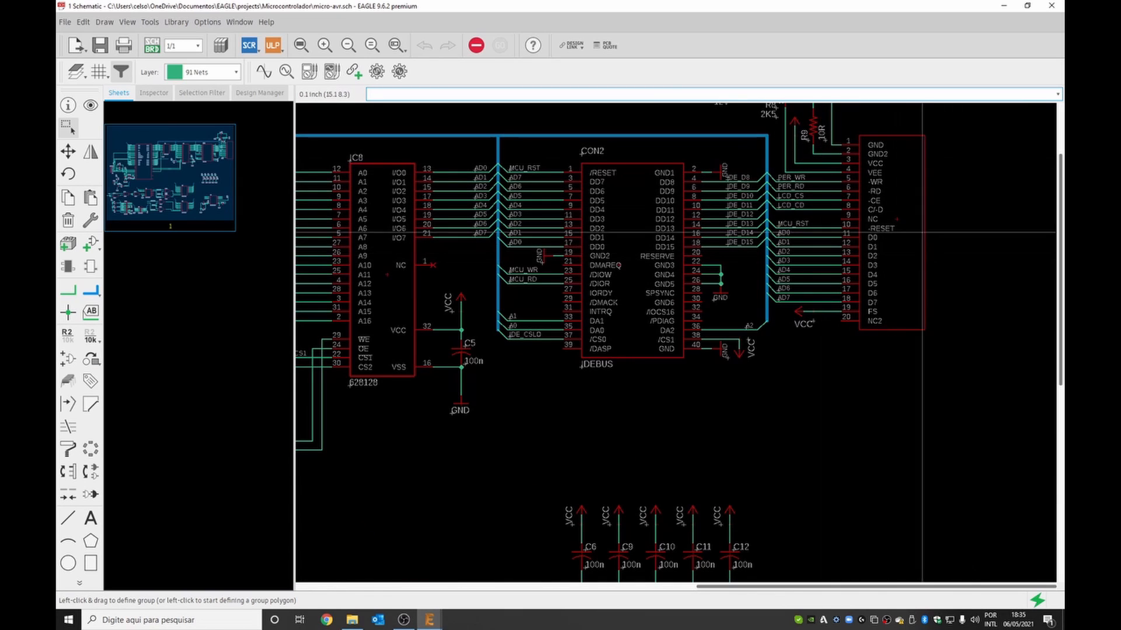
scroll(899, 199, down, 3)
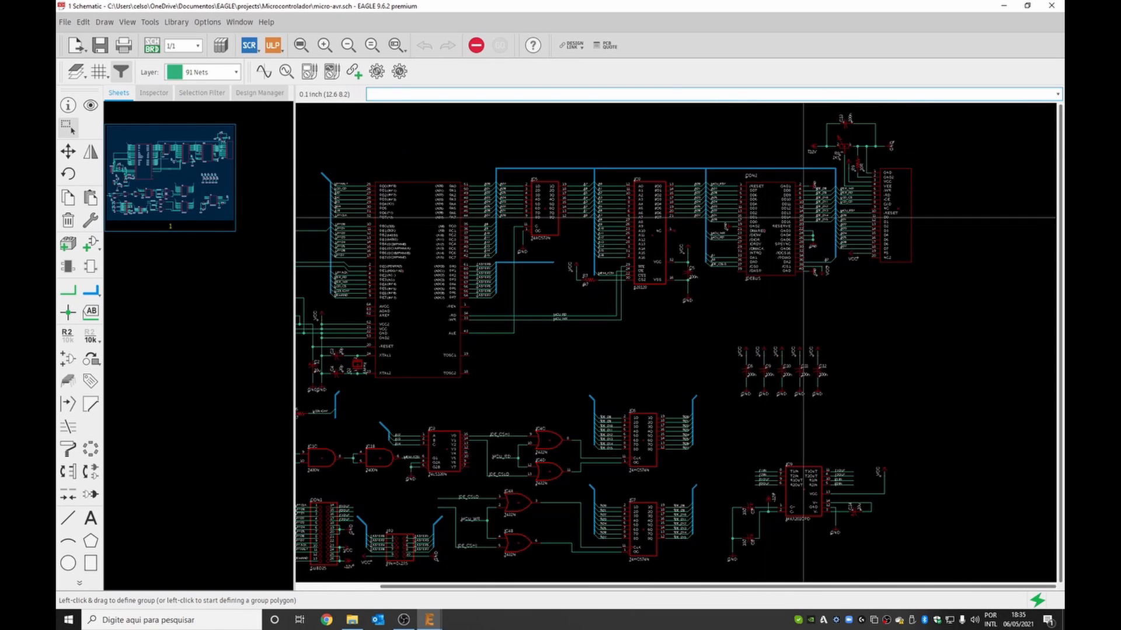
scroll(803, 218, down, 2)
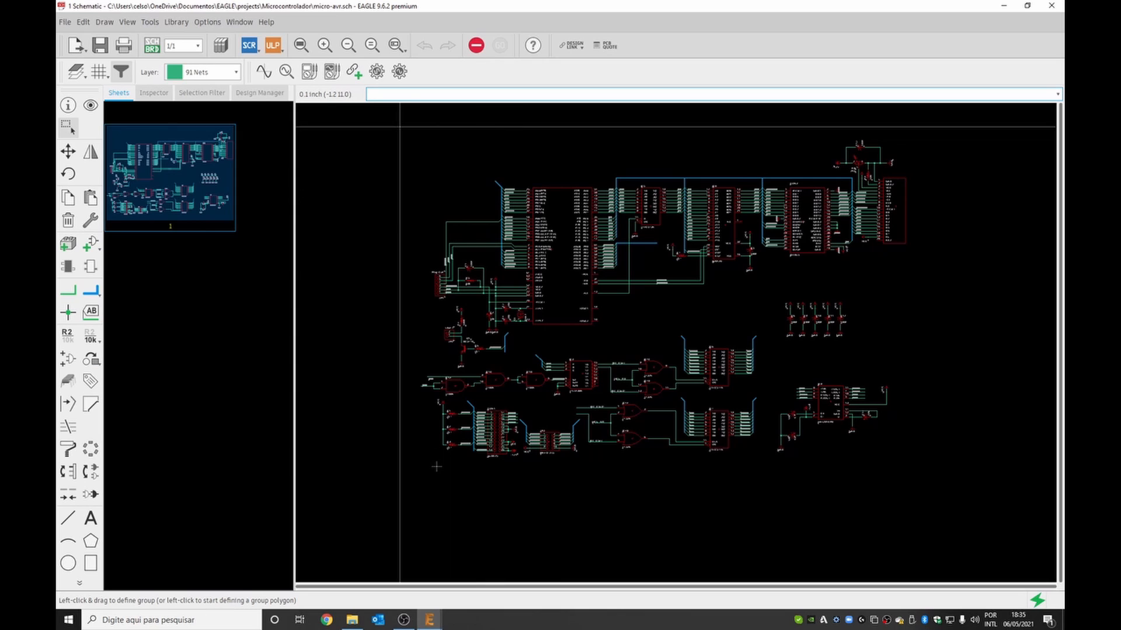
Group-select the upper half of the schematic, from the microcontroller to the display connector, and clear the selection
click(67, 126)
drag(390, 116, 1054, 310)
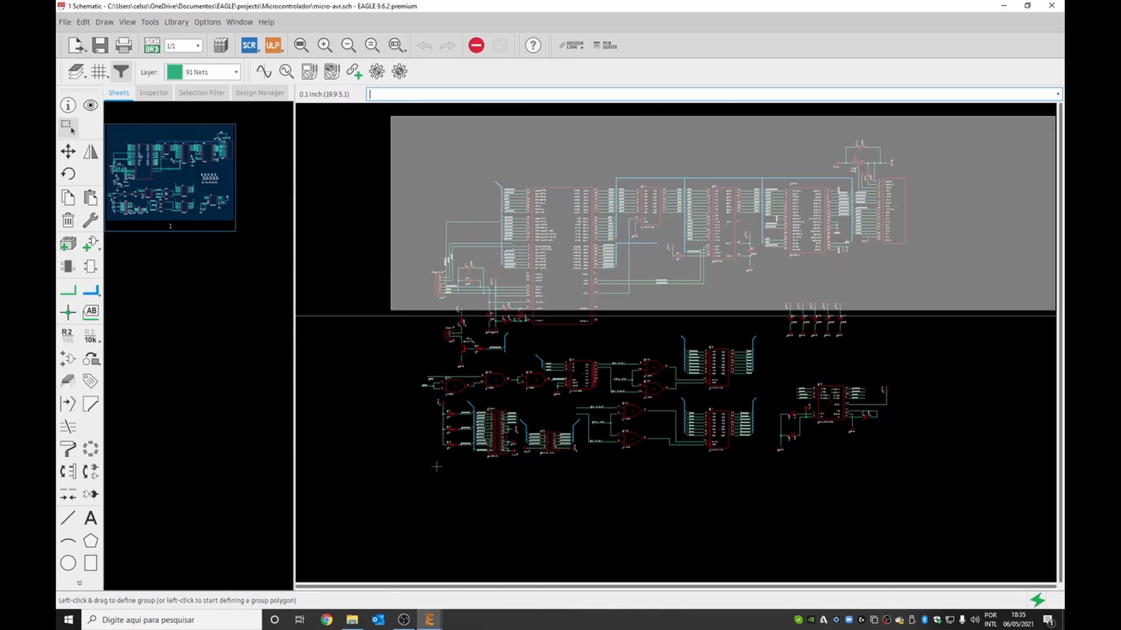
drag(1054, 362, 1022, 332)
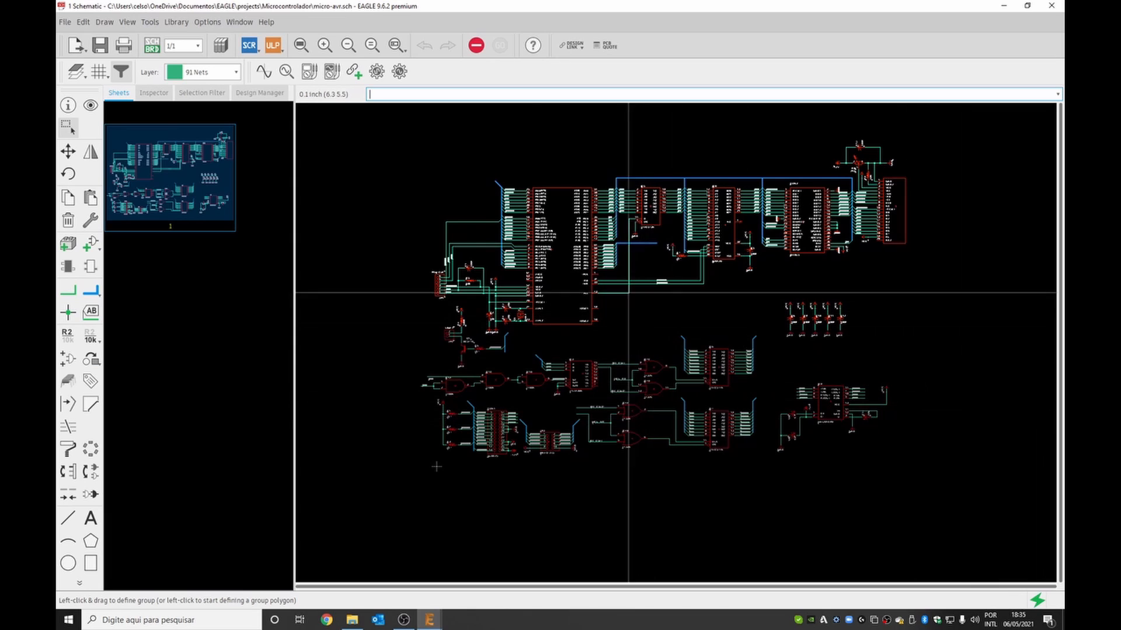
drag(532, 235, 522, 197)
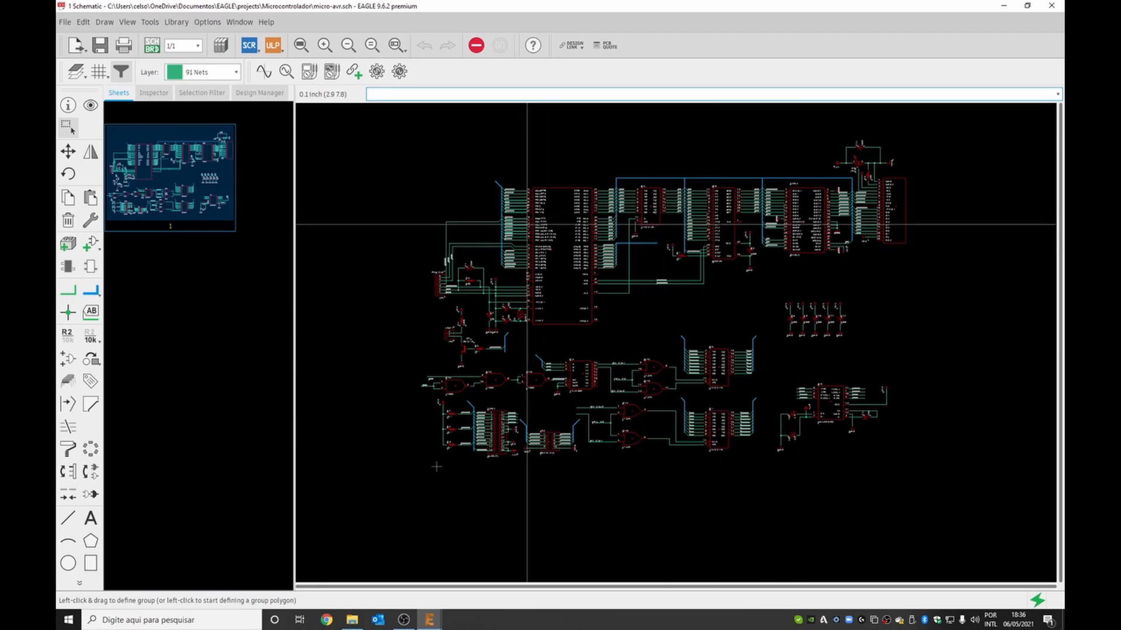
Examine the microcontroller's bus wiring and the logic below it, including decoder IC3, the IC4 gates and latches IC6 and IC7
scroll(529, 229, up, 5)
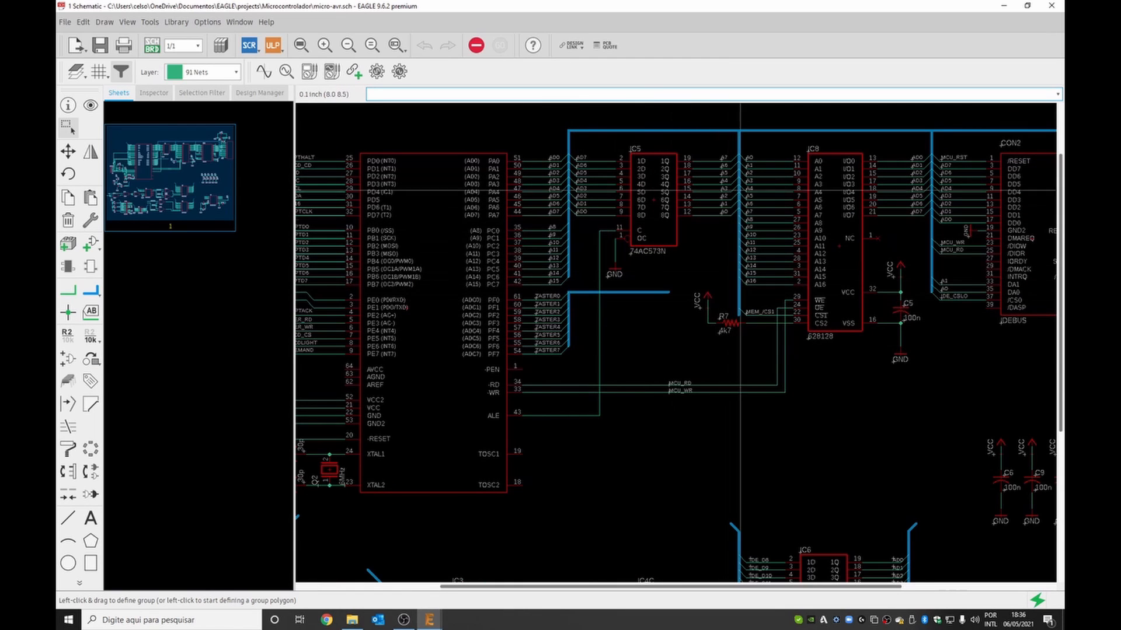
scroll(561, 262, down, 3)
scroll(490, 265, up, 2)
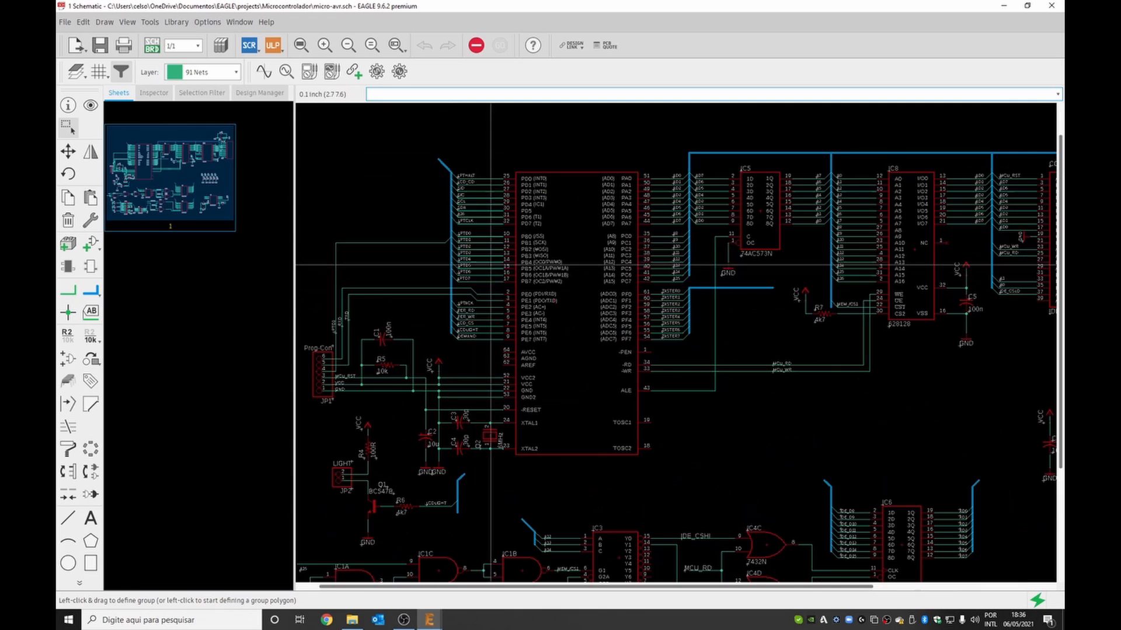
scroll(884, 175, down, 1)
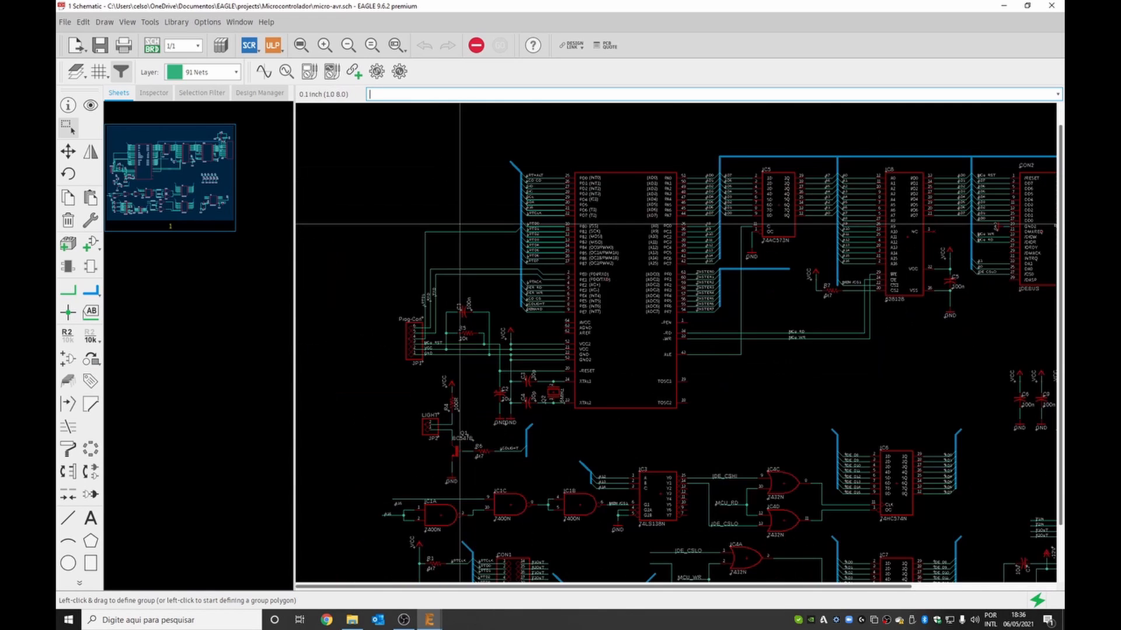
scroll(557, 230, down, 3)
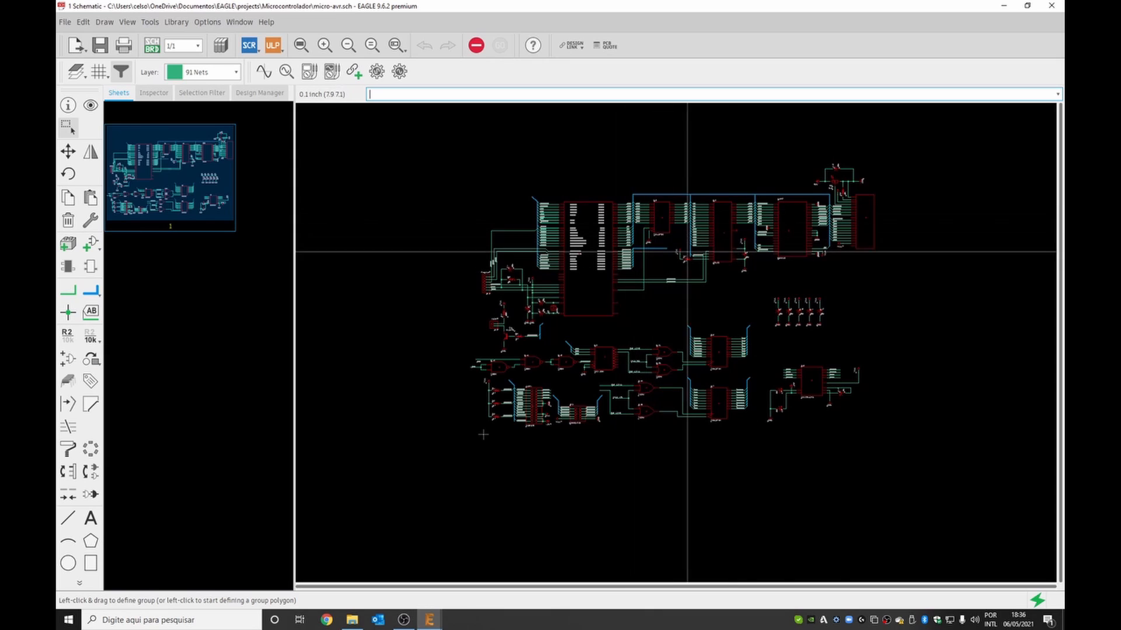
scroll(705, 386, up, 3)
scroll(762, 398, up, 3)
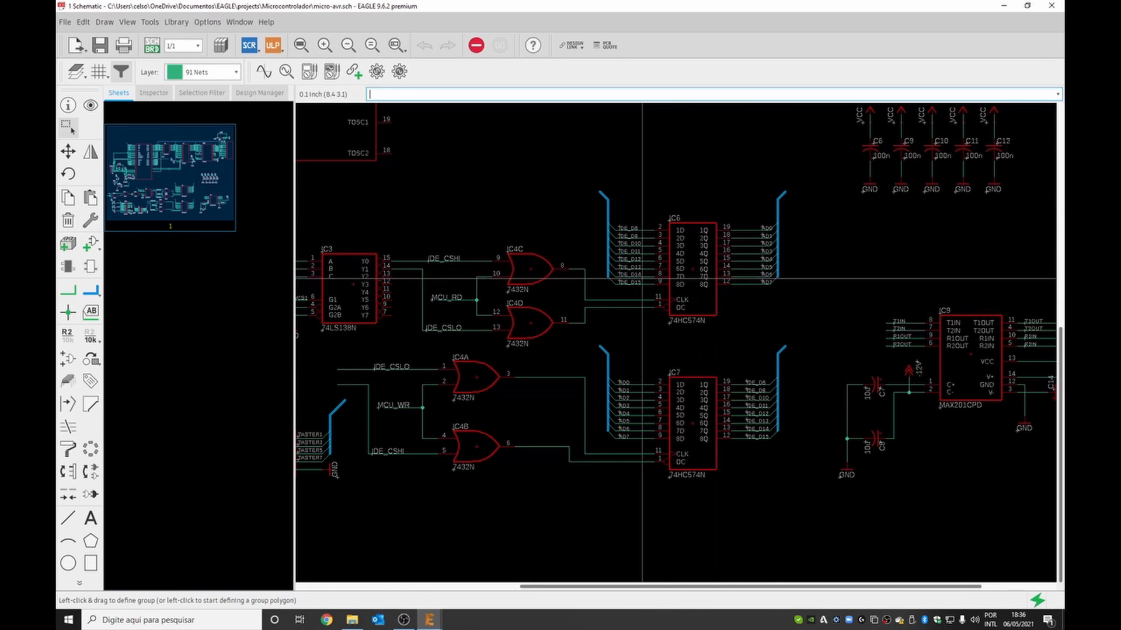
scroll(639, 270, down, 2)
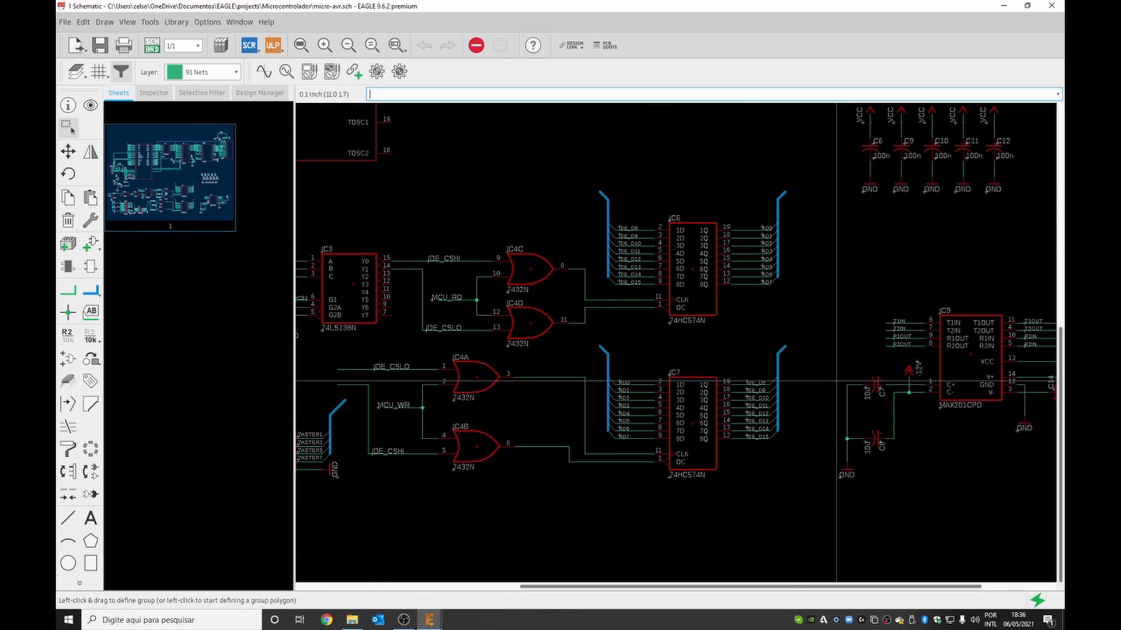
scroll(843, 396, down, 2)
scroll(508, 379, up, 3)
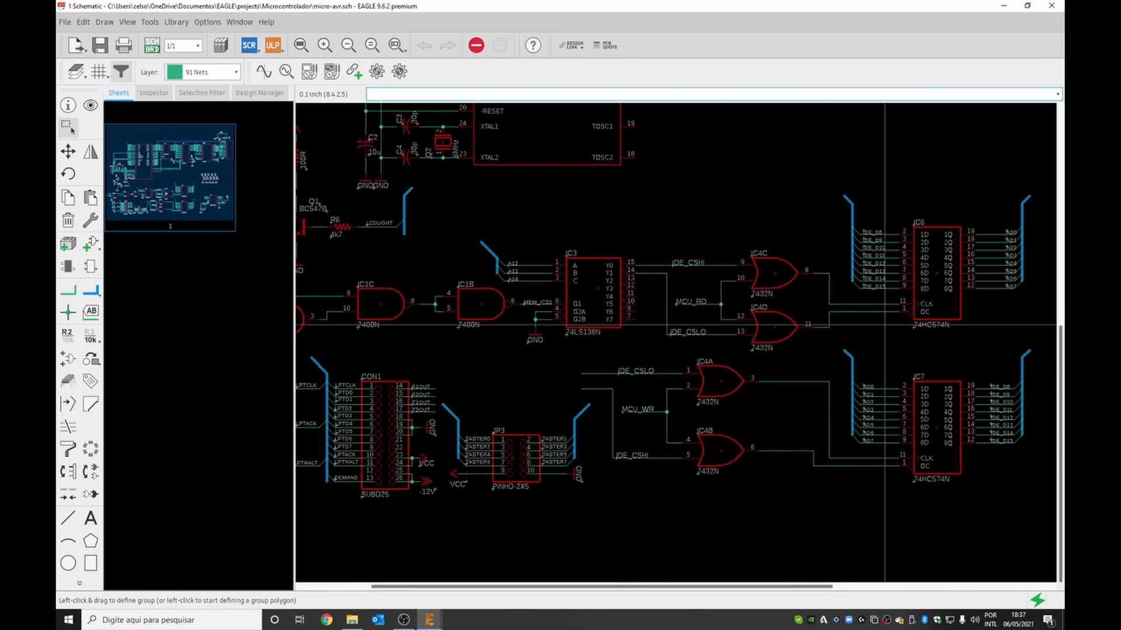
Examine the schematic's lower gates, connectors CON1 and JP3, and overall block layout, and switch to the micro-avr board
scroll(880, 325, down, 2)
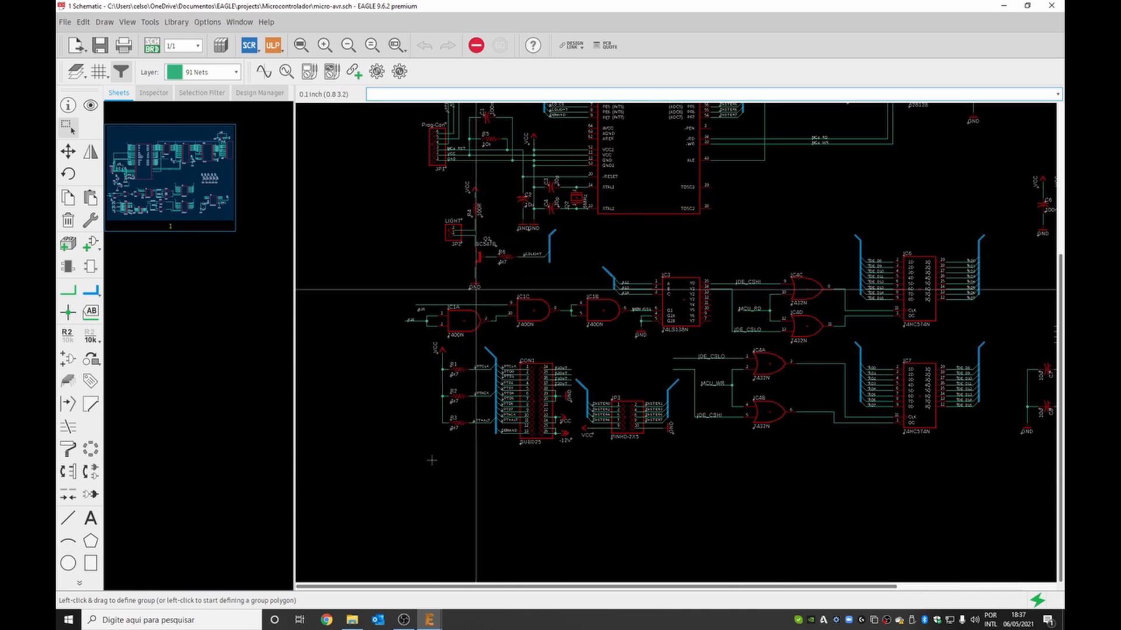
scroll(477, 318, up, 2)
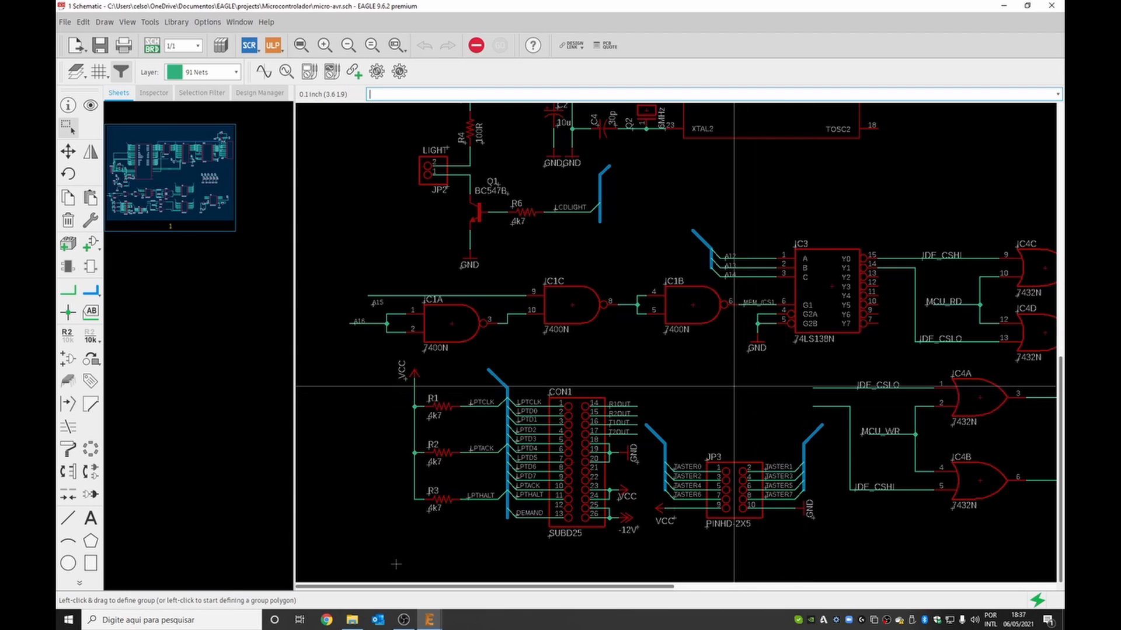
scroll(569, 316, down, 3)
scroll(605, 303, down, 2)
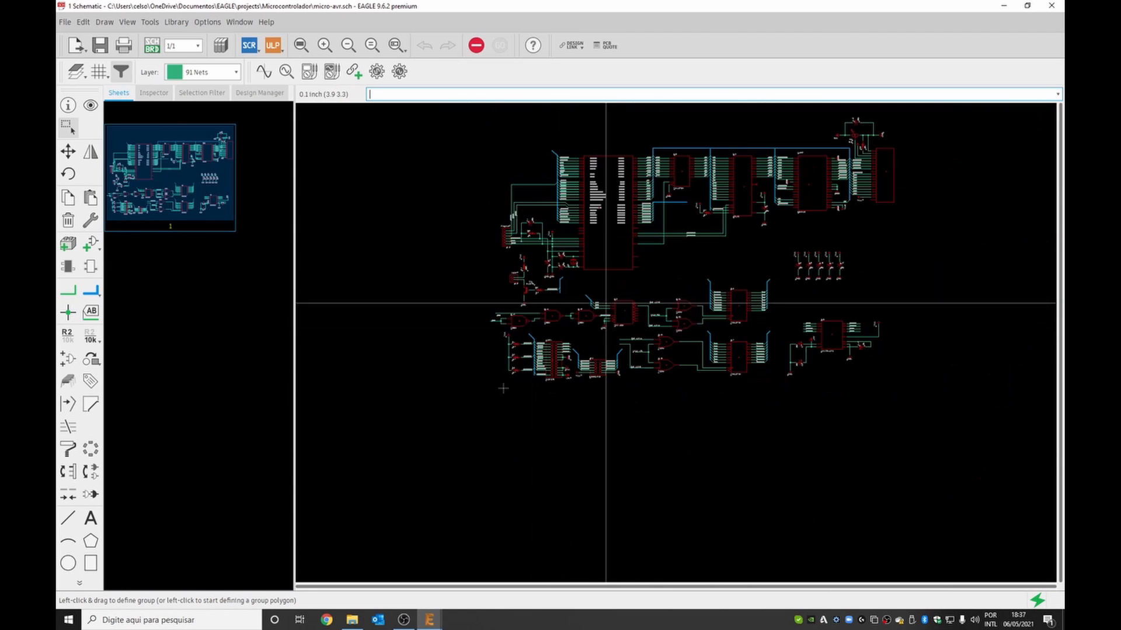
scroll(715, 216, up, 2)
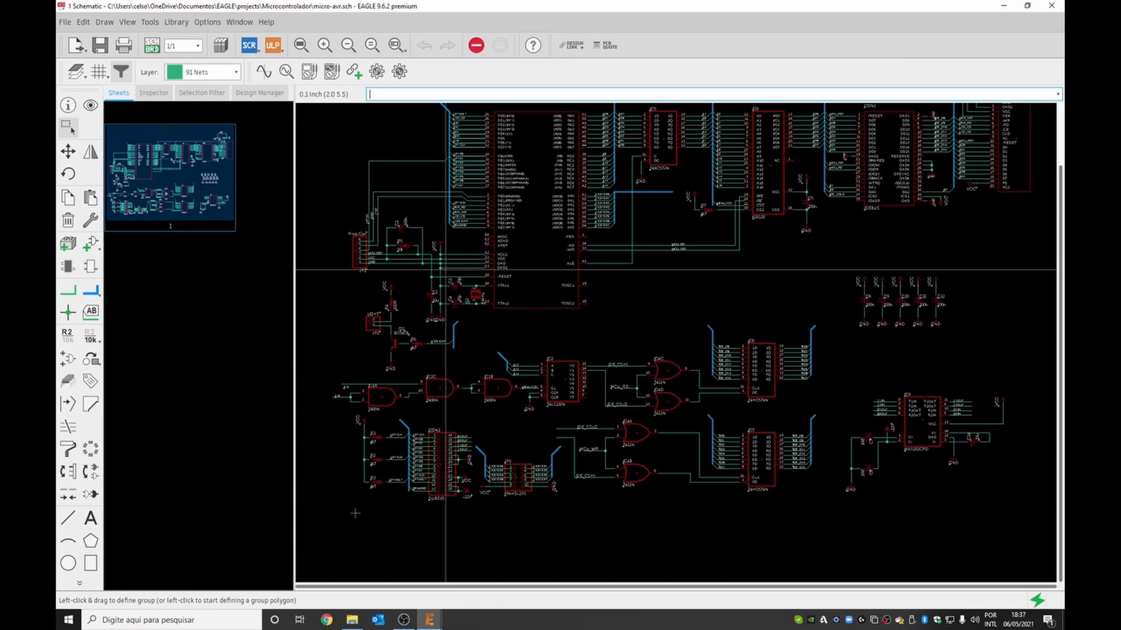
scroll(445, 268, down, 2)
scroll(655, 187, up, 1)
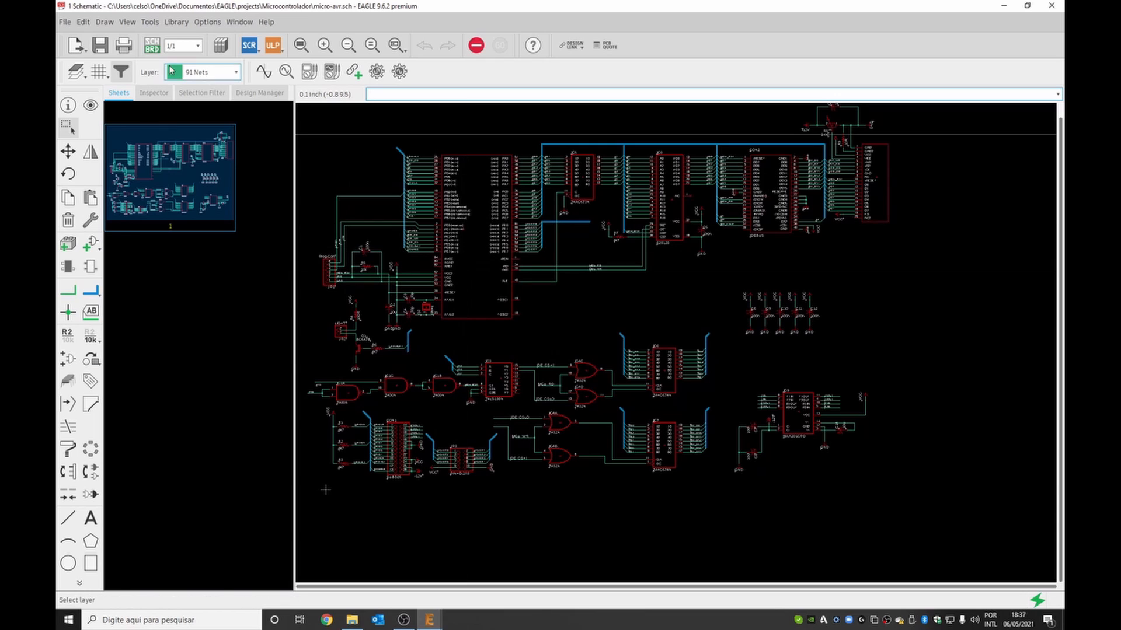
click(153, 49)
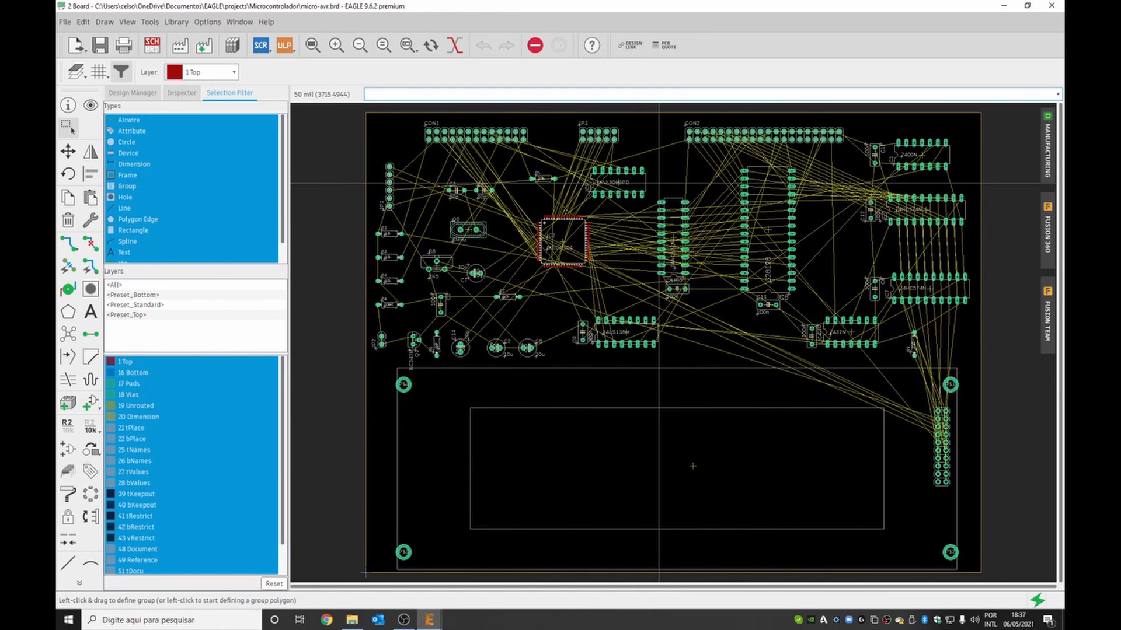
scroll(859, 261, down, 2)
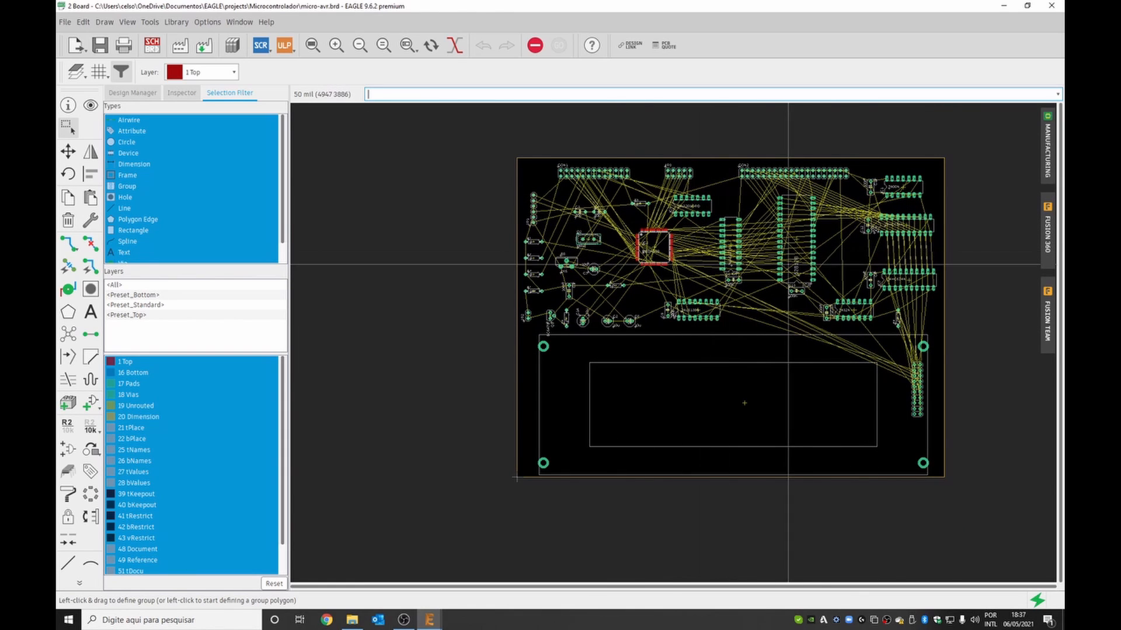
Try autorouting the board on the Bottom layer only with Medium effort, ending the job with the first variant, and rip up all traces
click(87, 268)
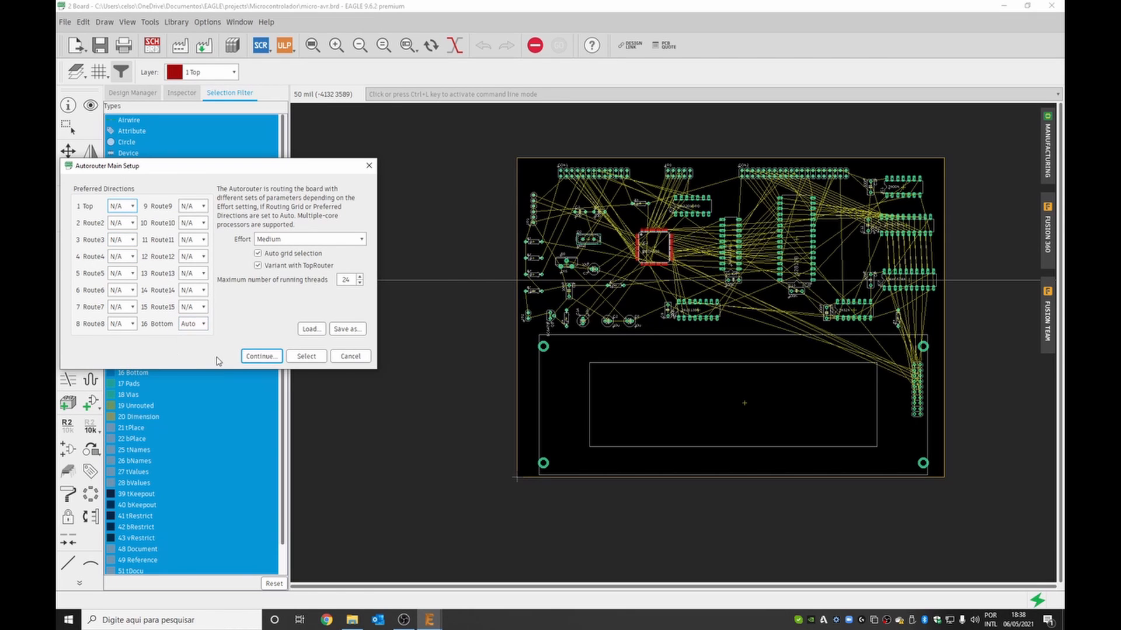
click(260, 356)
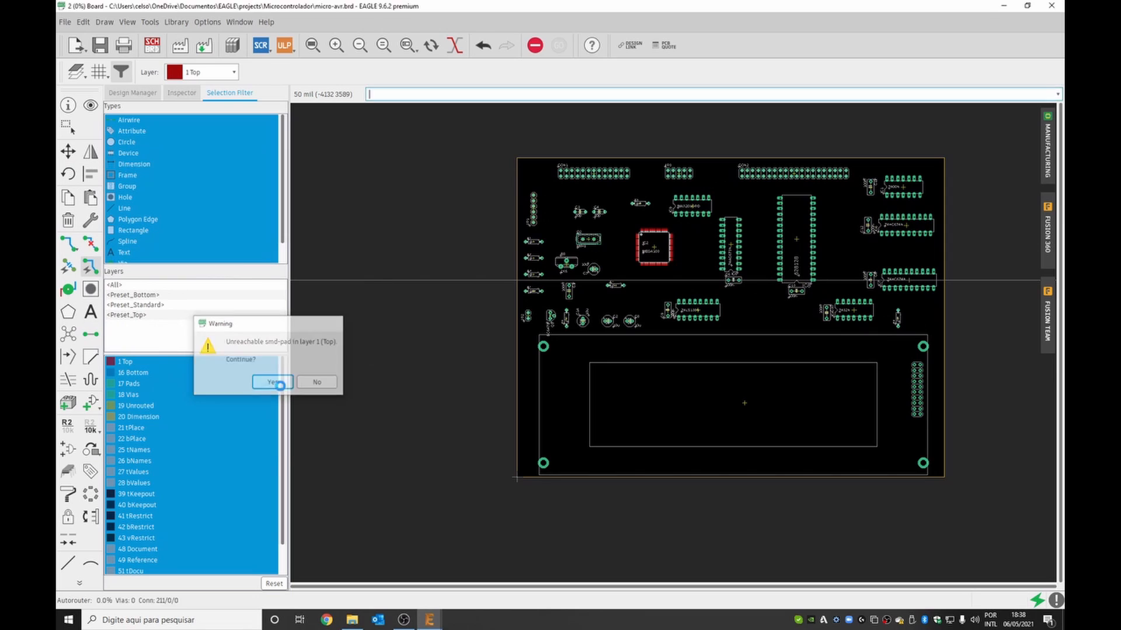
click(280, 384)
click(259, 445)
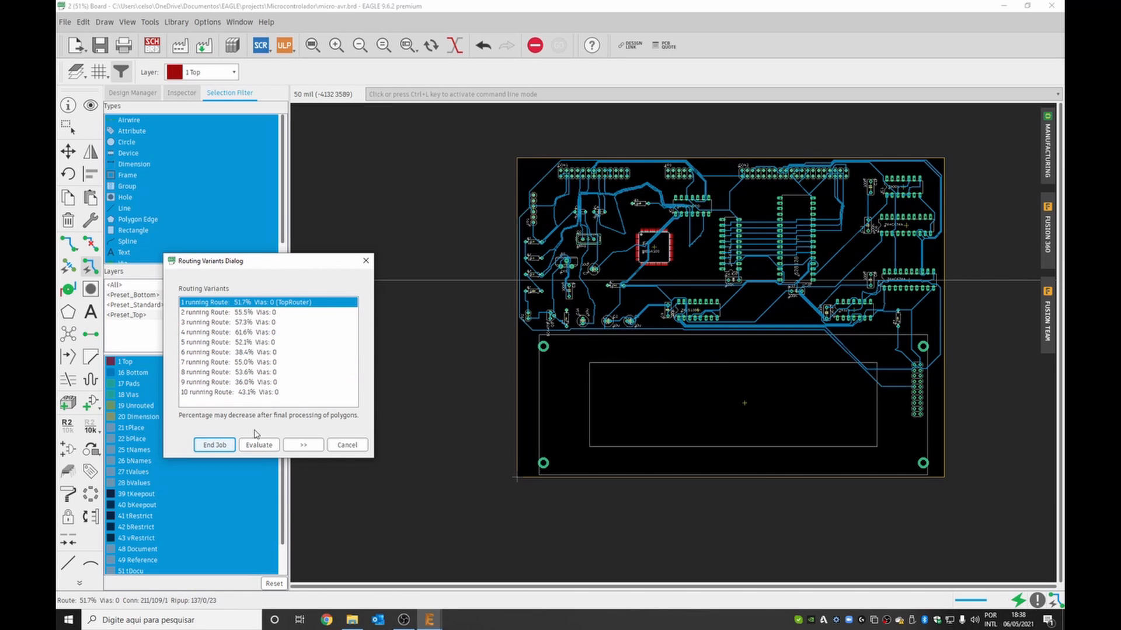
click(220, 446)
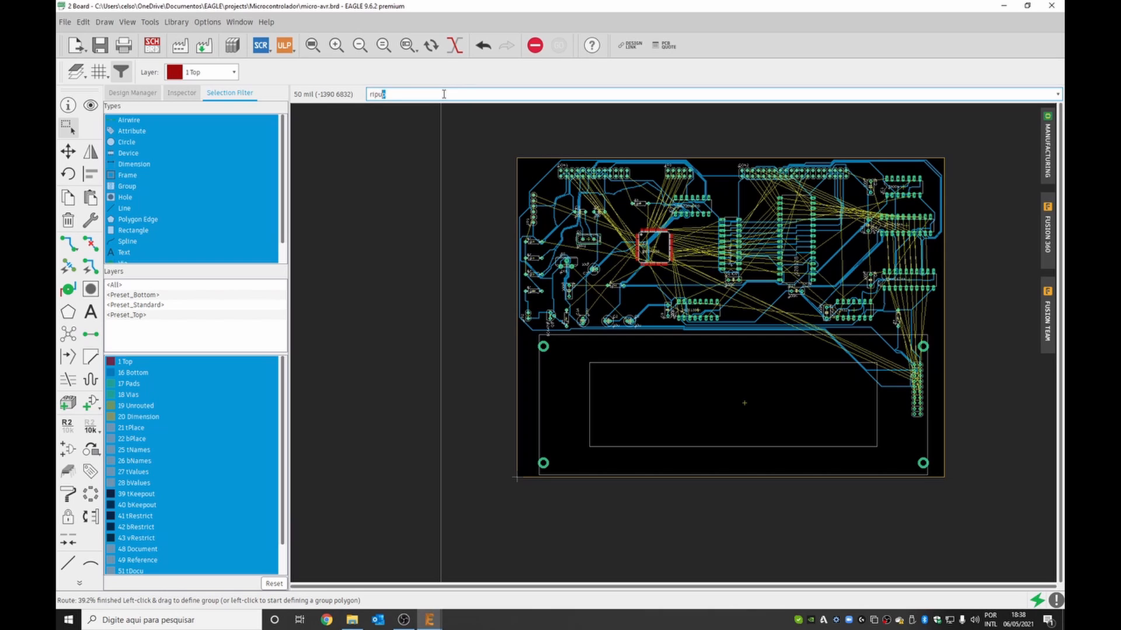
key(Return)
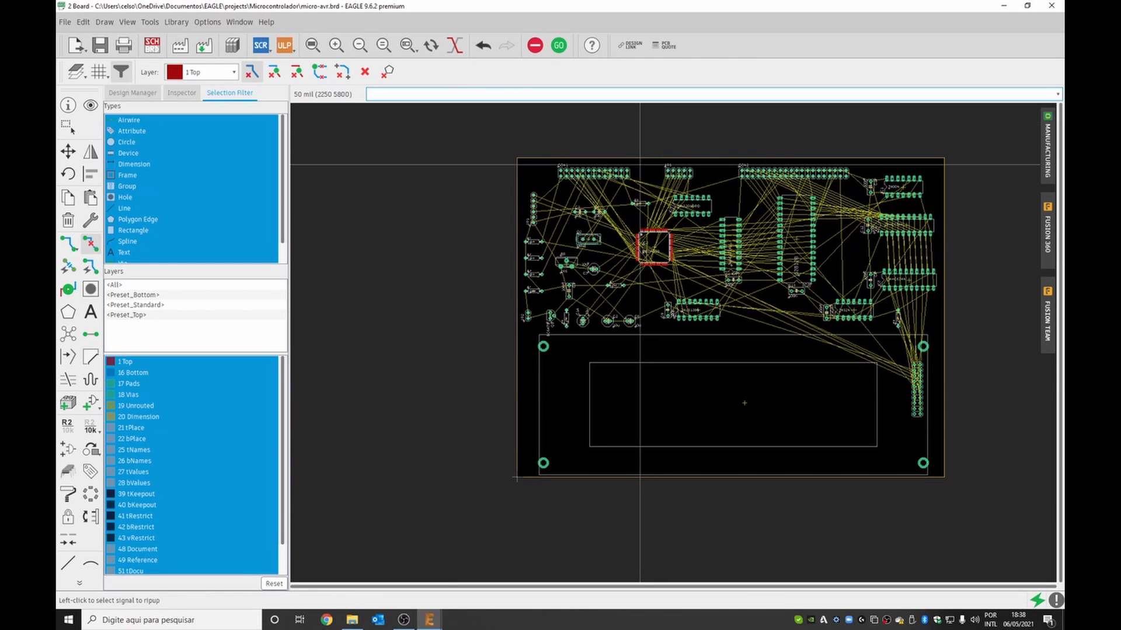
Examine the unrouted board's airwires around the MEGA103 microcontroller IC2, latch IC5 and memory IC8
scroll(654, 257, up, 5)
scroll(640, 294, up, 3)
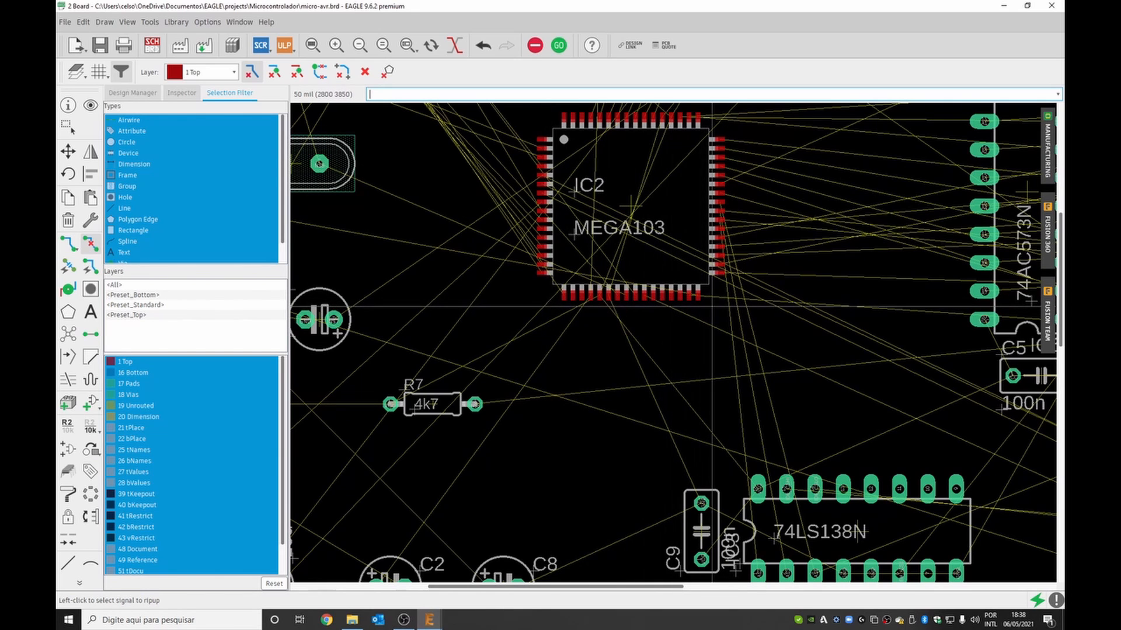
scroll(528, 297, down, 5)
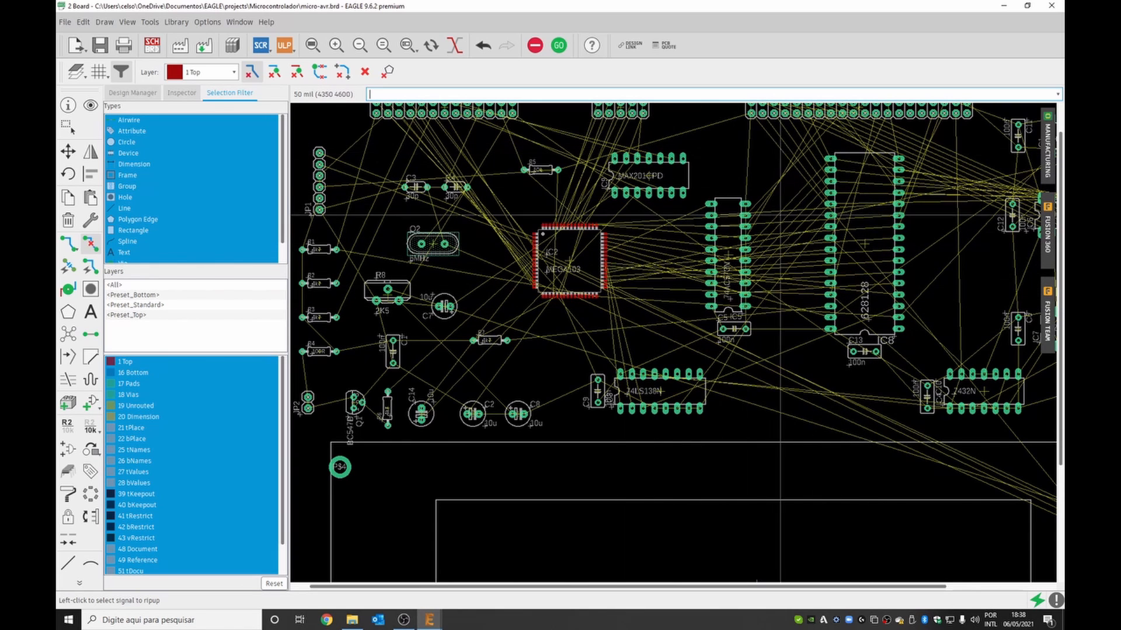
scroll(764, 233, up, 6)
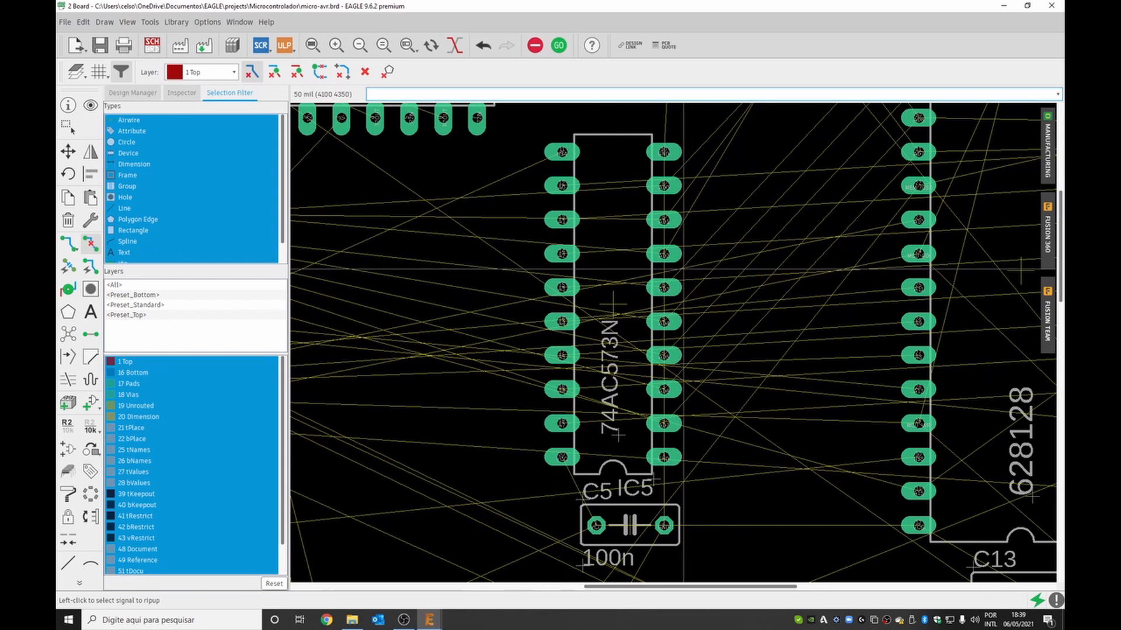
scroll(725, 261, down, 3)
scroll(622, 258, down, 2)
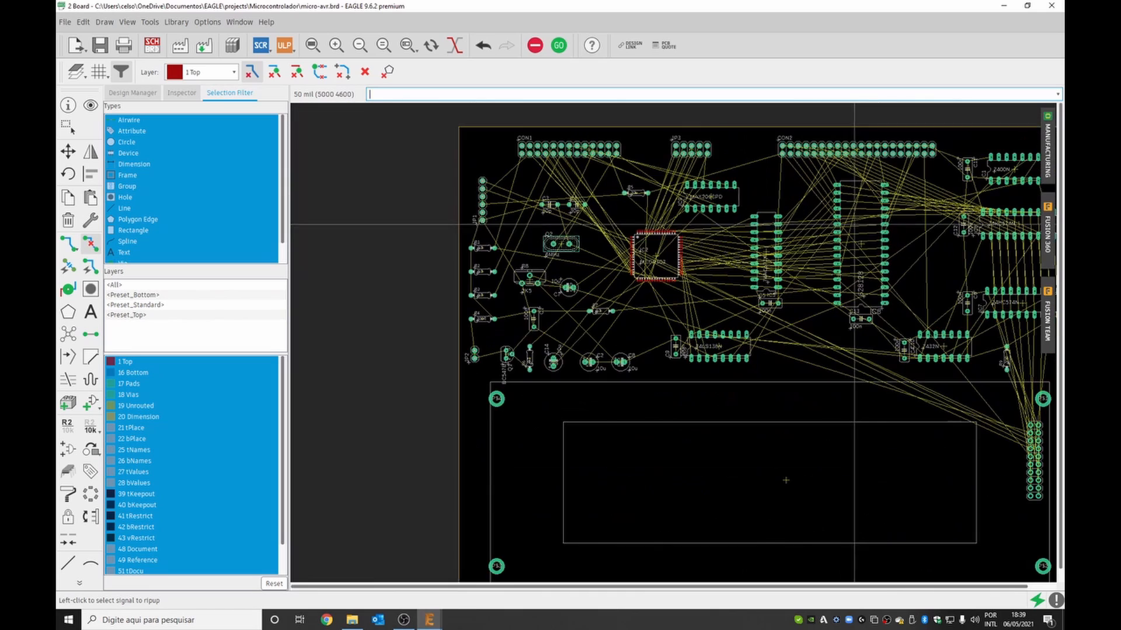
scroll(408, 293, down, 1)
scroll(766, 292, up, 1)
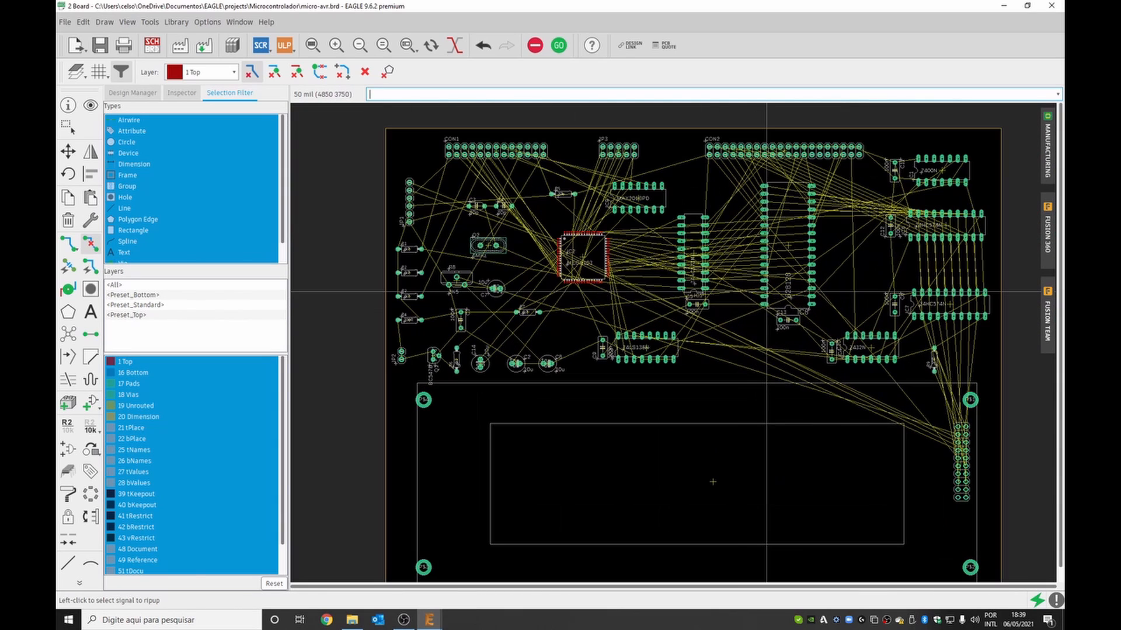
scroll(747, 293, up, 2)
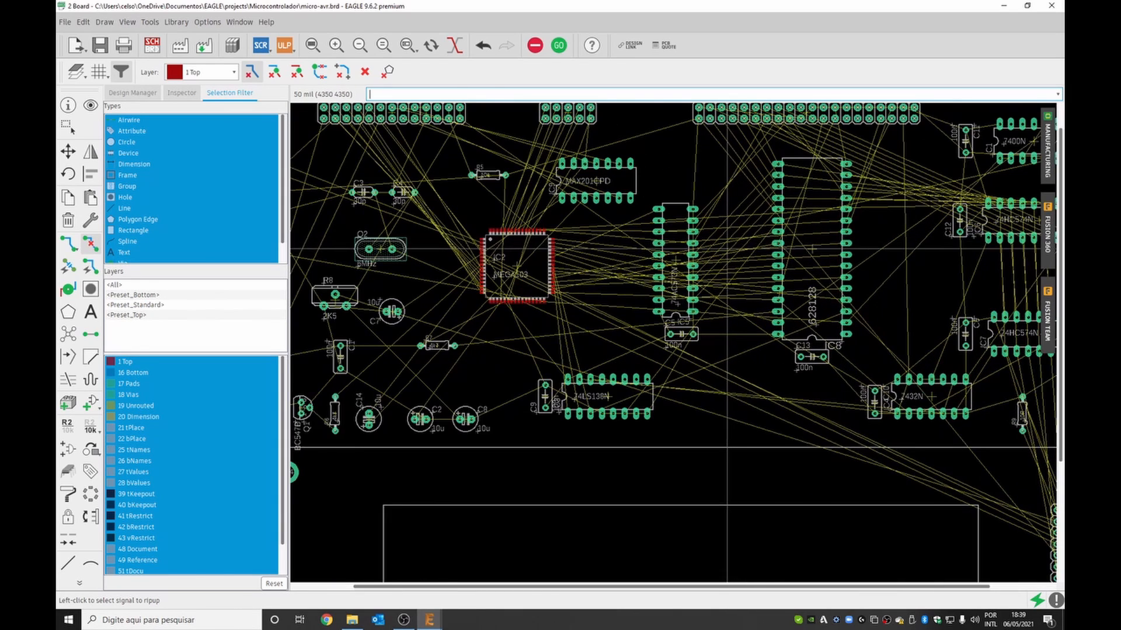
scroll(727, 252, down, 1)
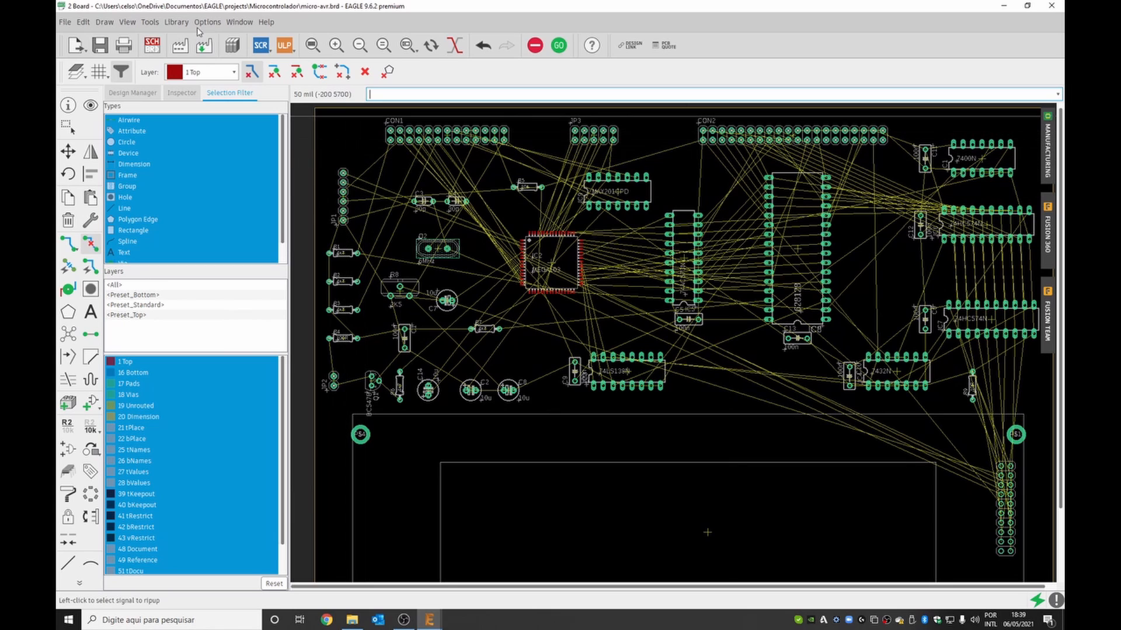
Review the board's design rules for clearance, distance, minimum sizes and layer setup, leaving them without changes
click(155, 22)
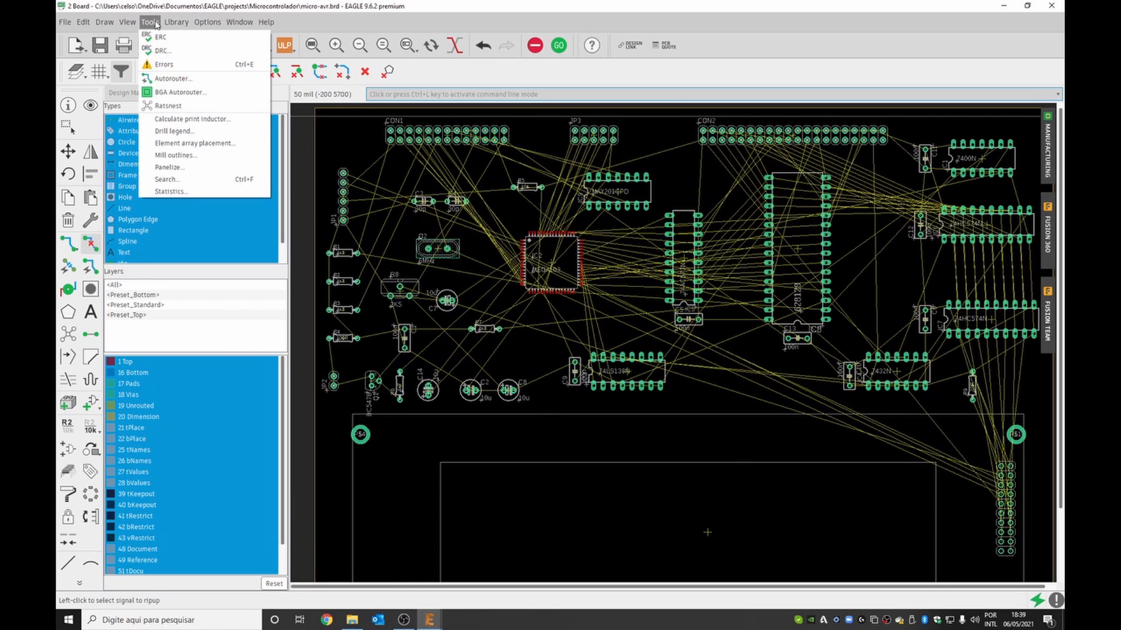
click(164, 51)
drag(180, 15, 432, 214)
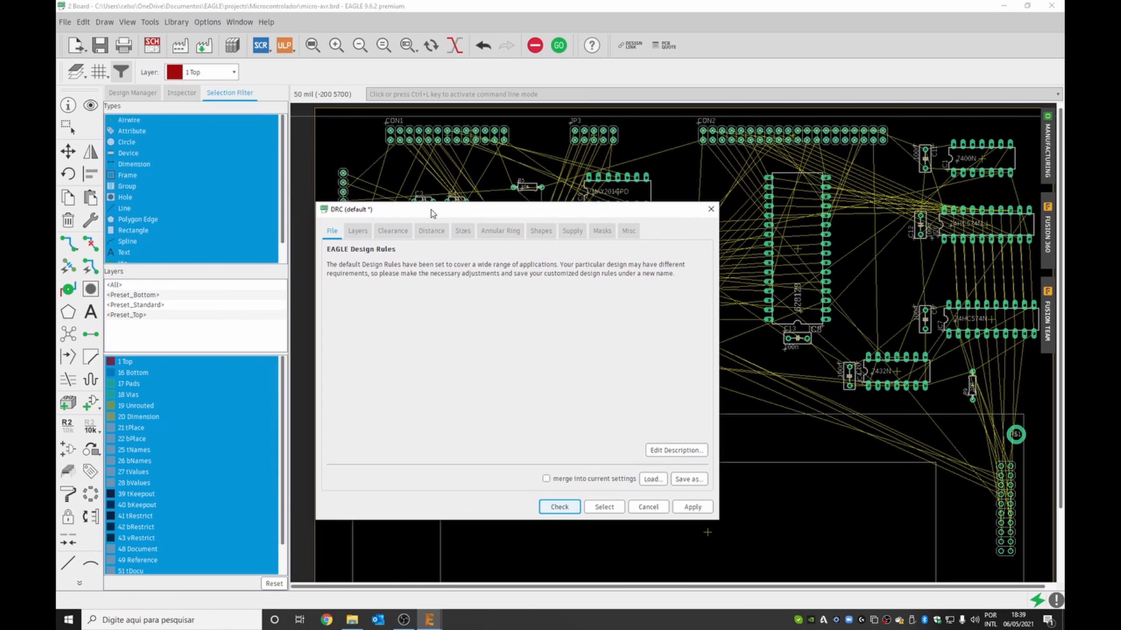
click(395, 233)
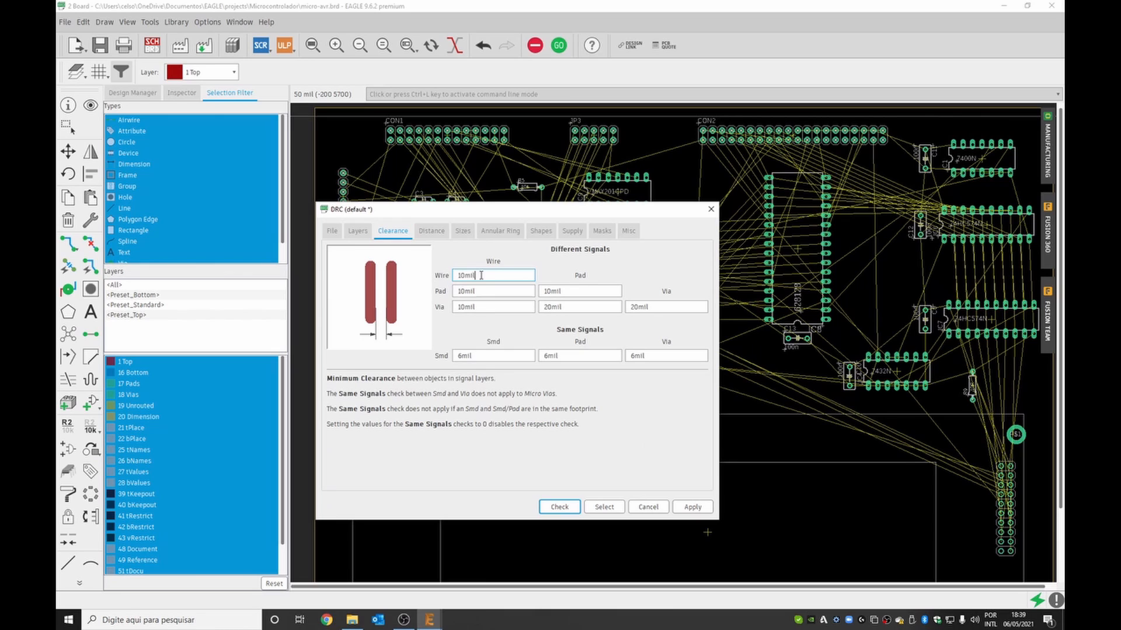
click(432, 232)
click(464, 231)
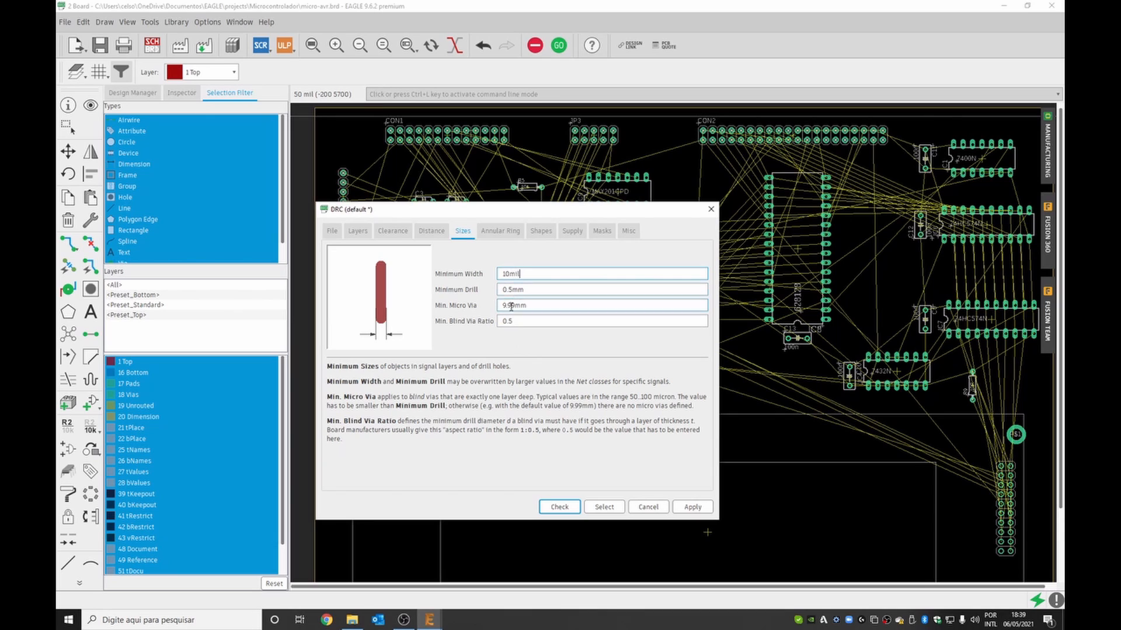
click(358, 232)
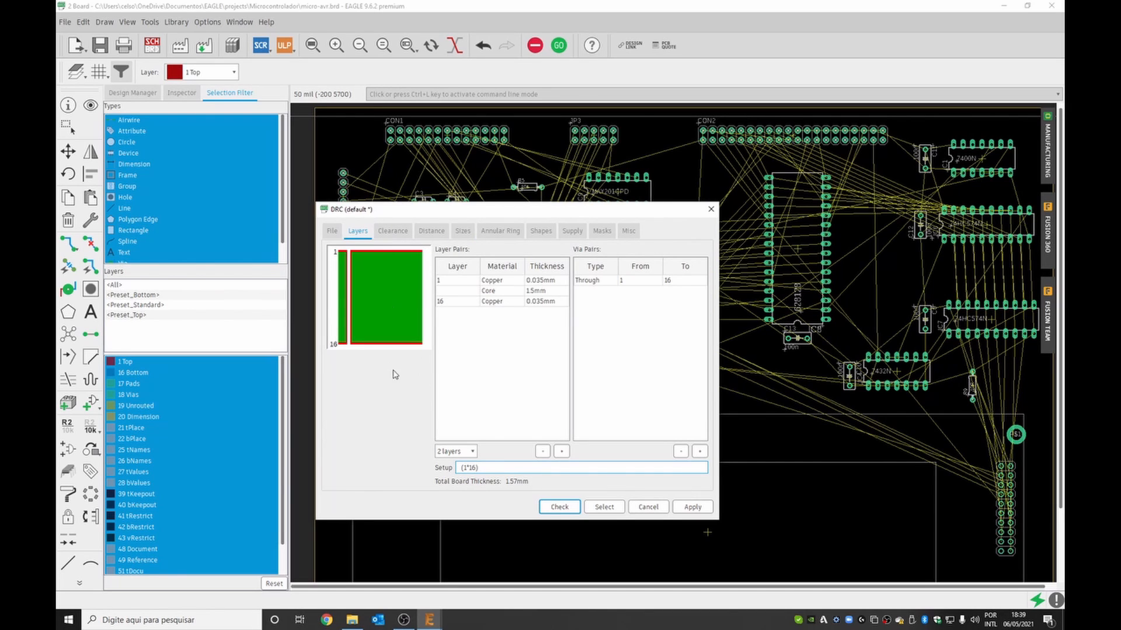
click(667, 506)
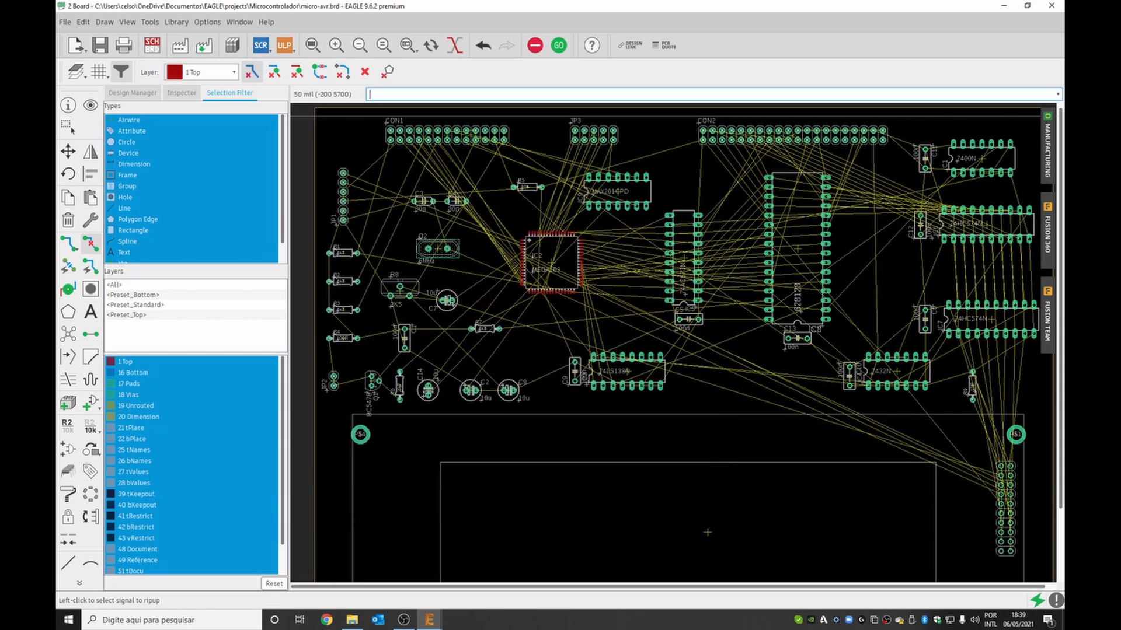
Autoroute the whole board on the Top and Bottom layers with Medium effort, ending the job with the first variant (TopRouter) selected
click(86, 267)
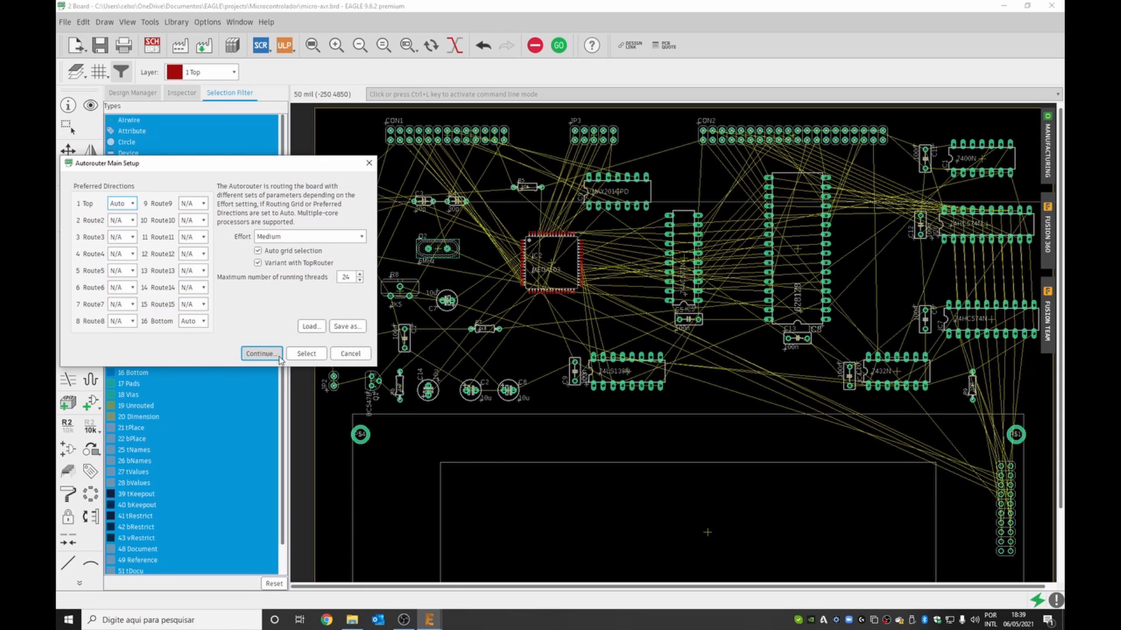
click(311, 358)
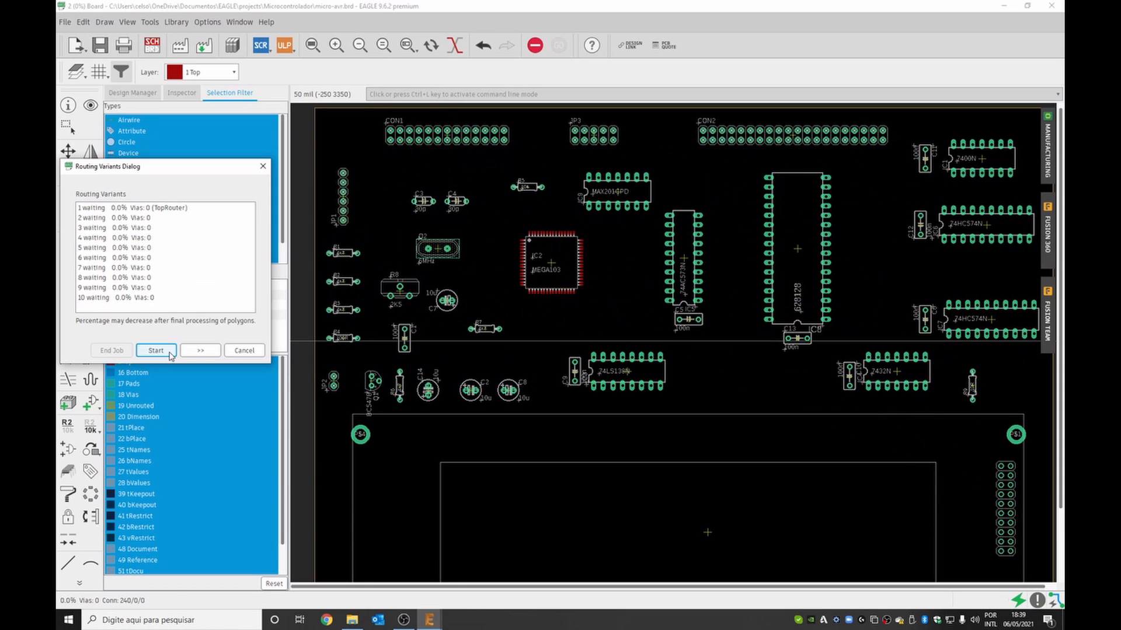
click(166, 352)
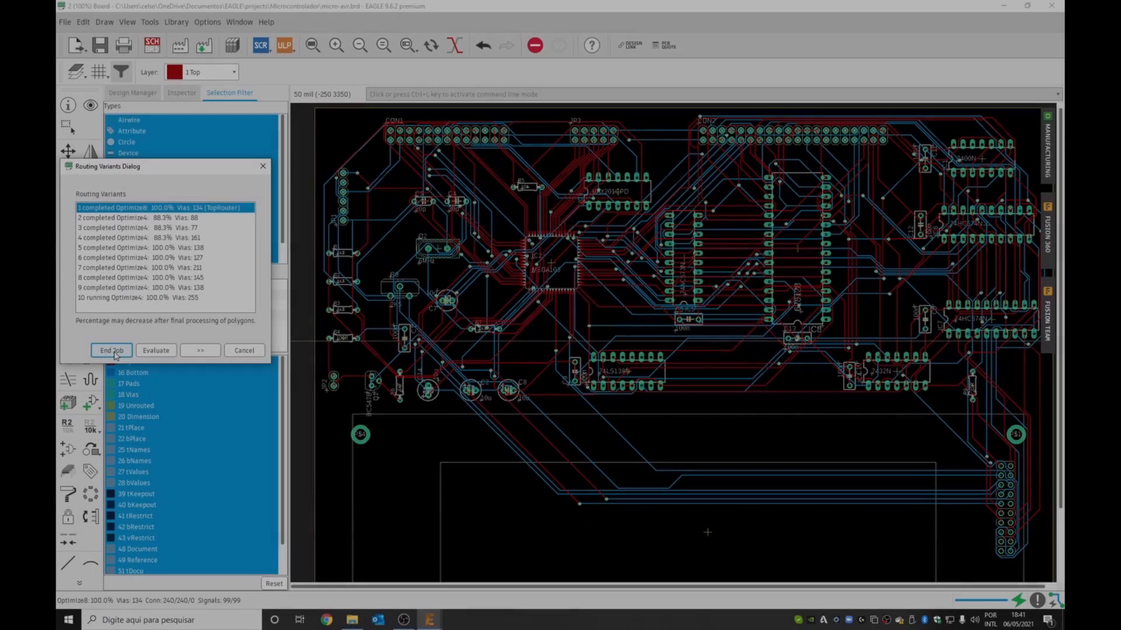
click(112, 350)
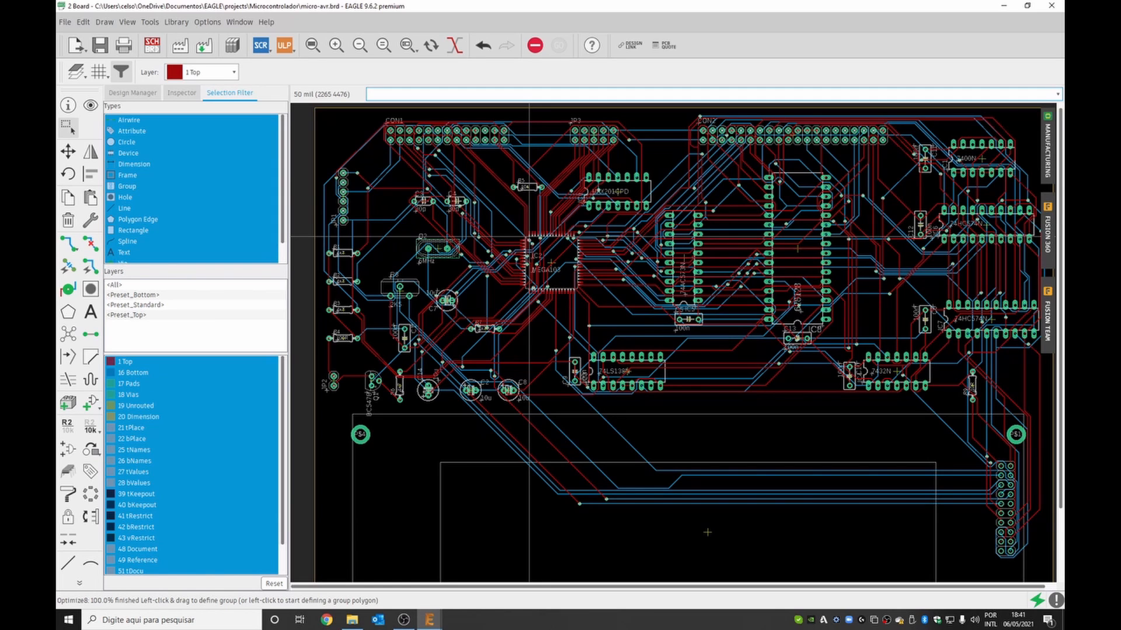
Inspect the routed tracks and vias around IC2, IC5, the 74LS138N and the capacitors, and across the whole board
scroll(443, 329, up, 1)
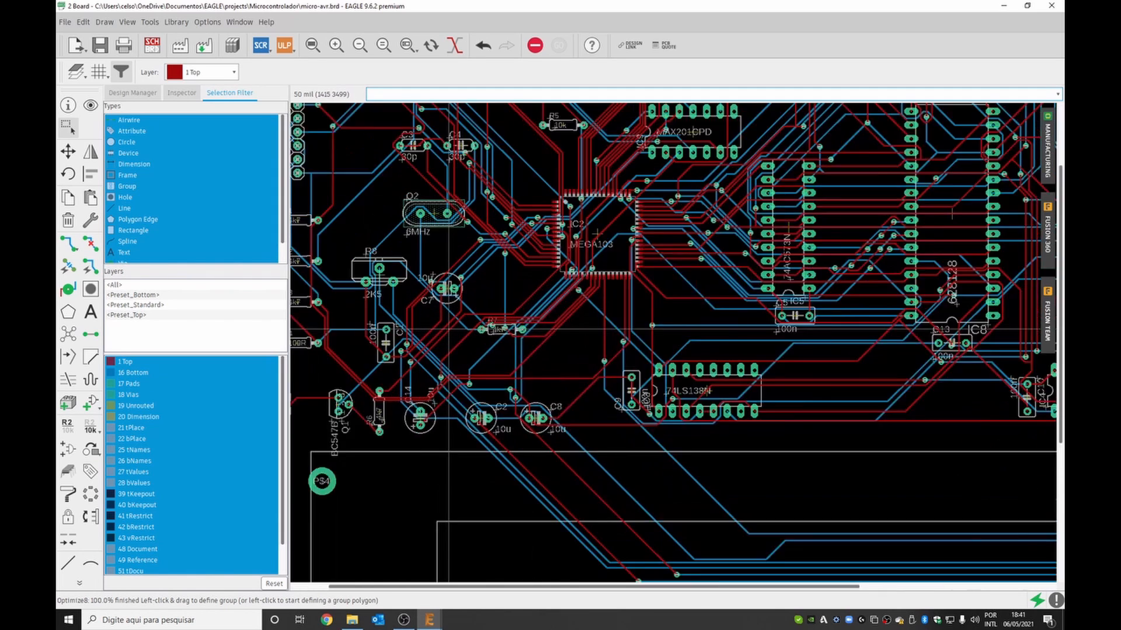
scroll(448, 329, up, 3)
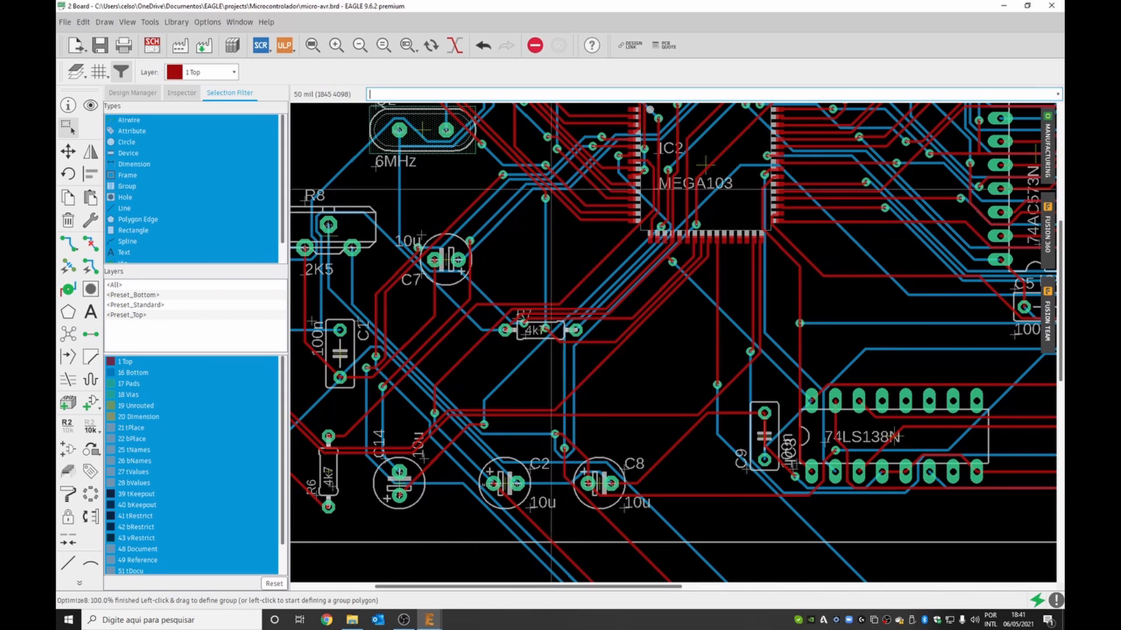
scroll(480, 301, down, 2)
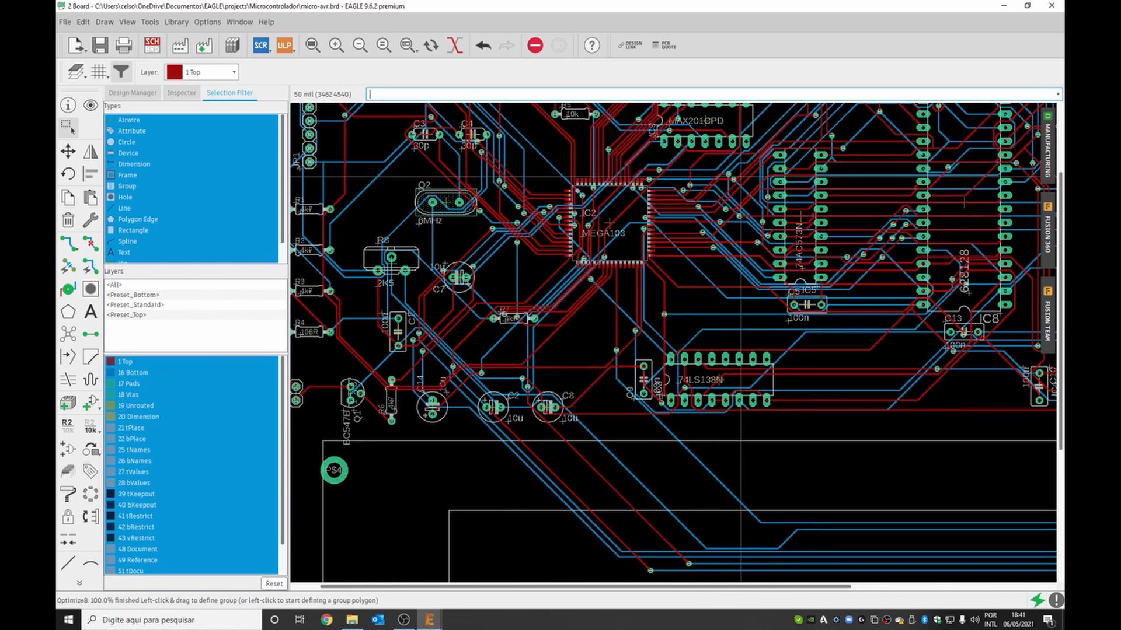
scroll(771, 175, up, 2)
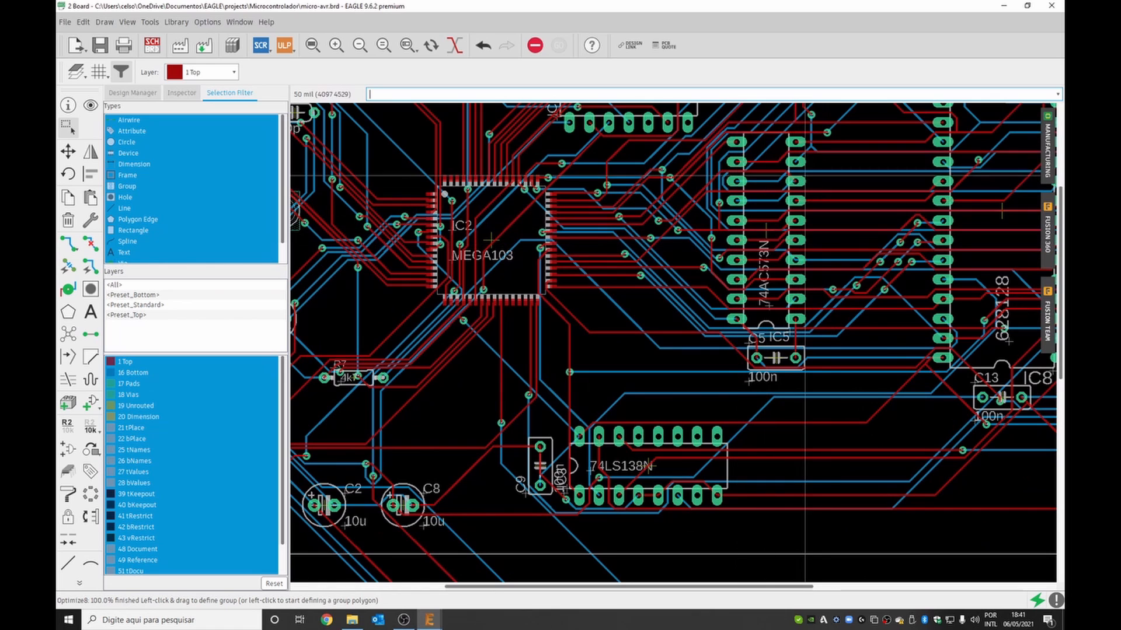
scroll(659, 268, down, 2)
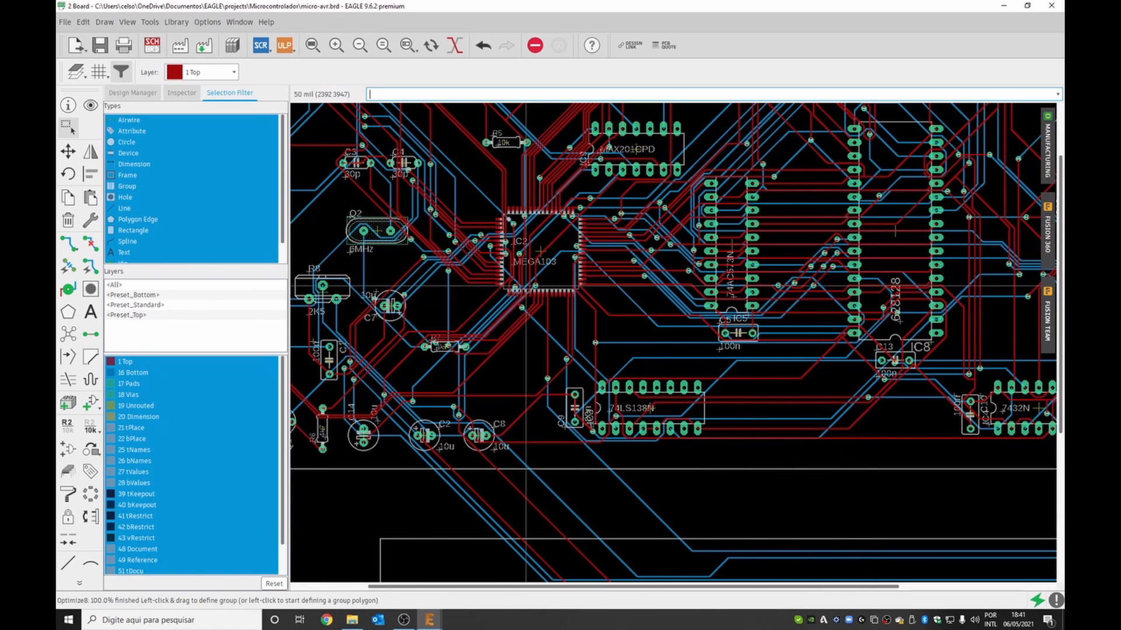
scroll(610, 282, down, 3)
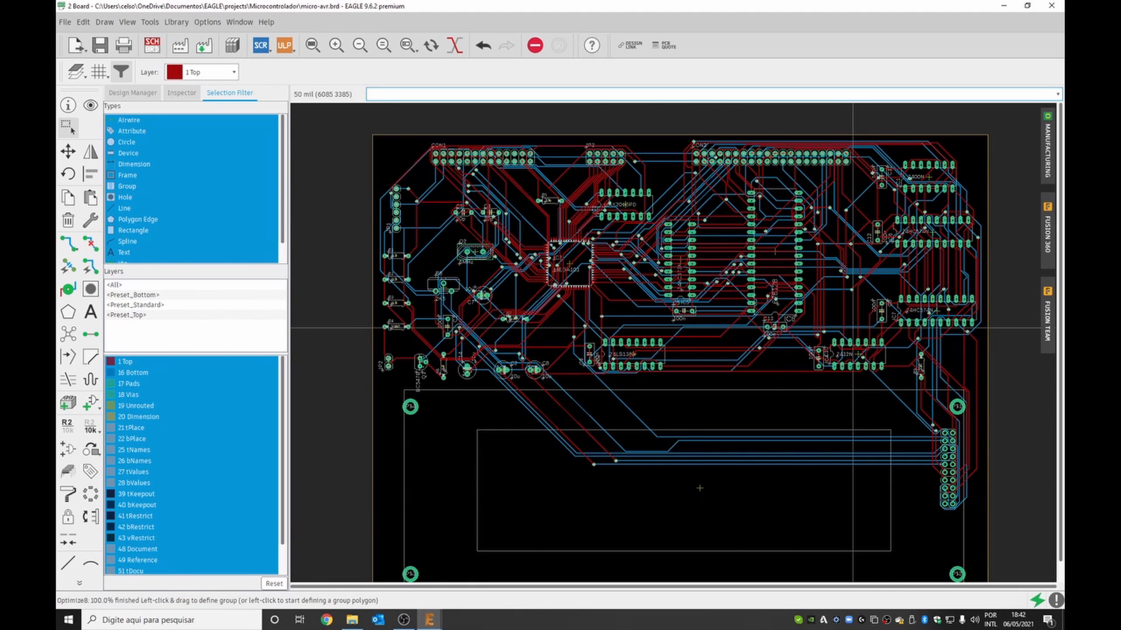
Examine the two-layer routing around microcontroller IC2, the MAX201CPD, latch IC5, memory IC8 and the 74HC574N chips IC6 and IC7
scroll(595, 178, up, 8)
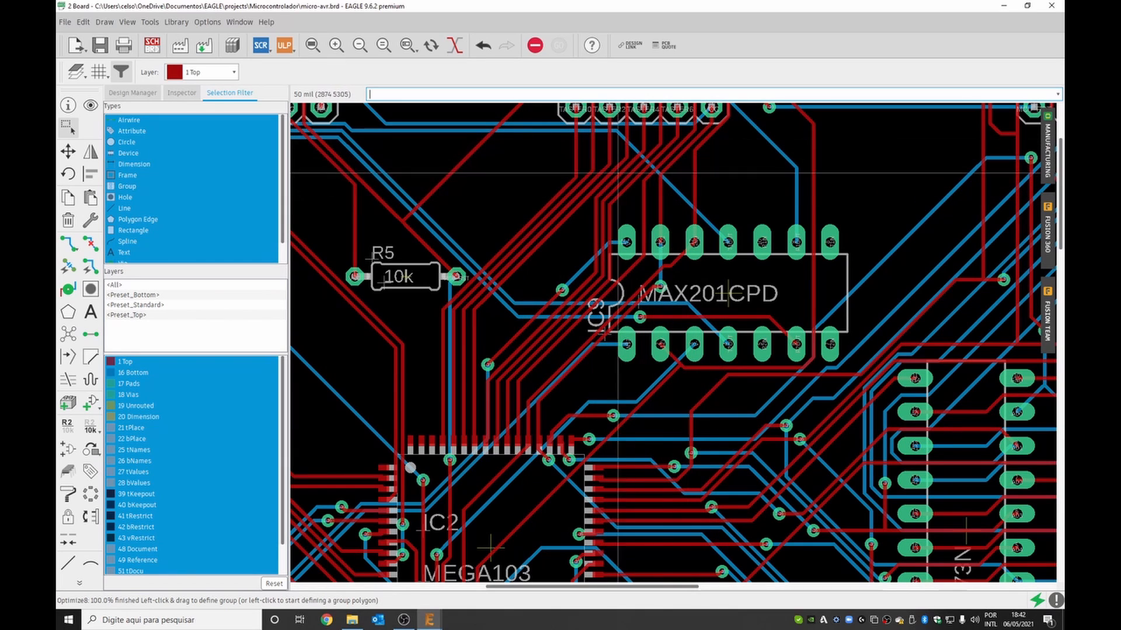
scroll(695, 229, down, 3)
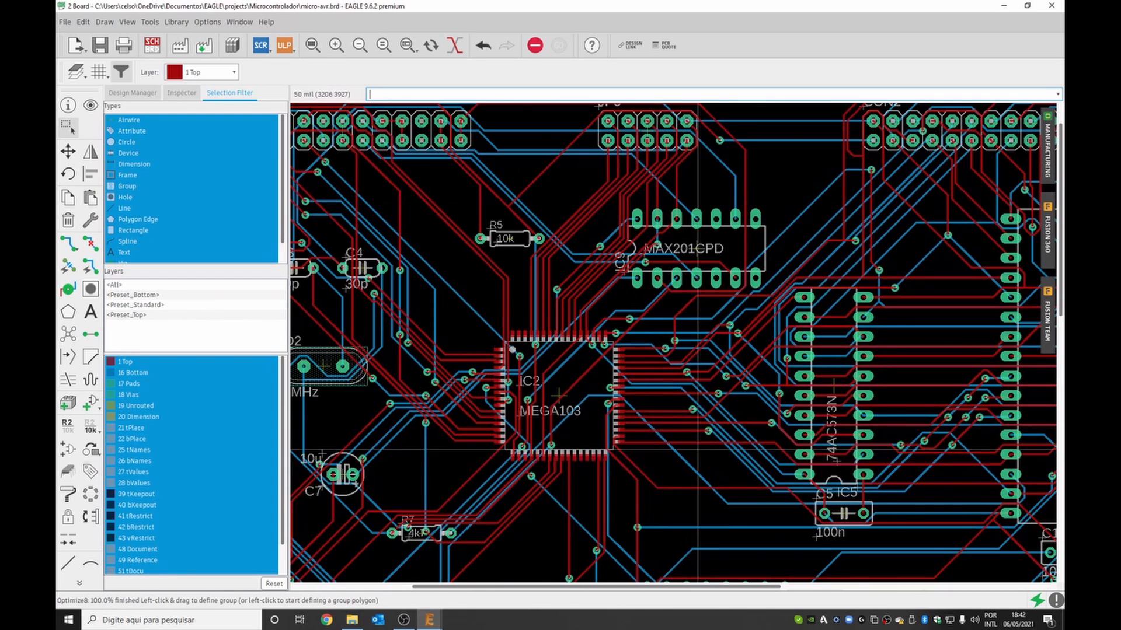
scroll(753, 401, up, 3)
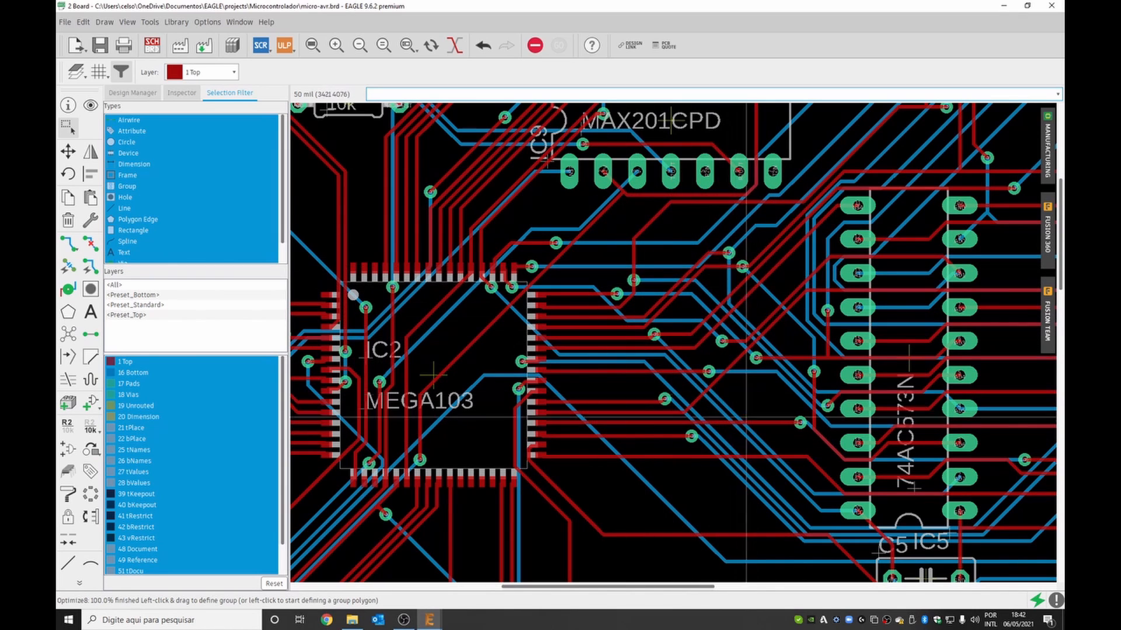
scroll(652, 387, down, 2)
scroll(652, 387, down, 5)
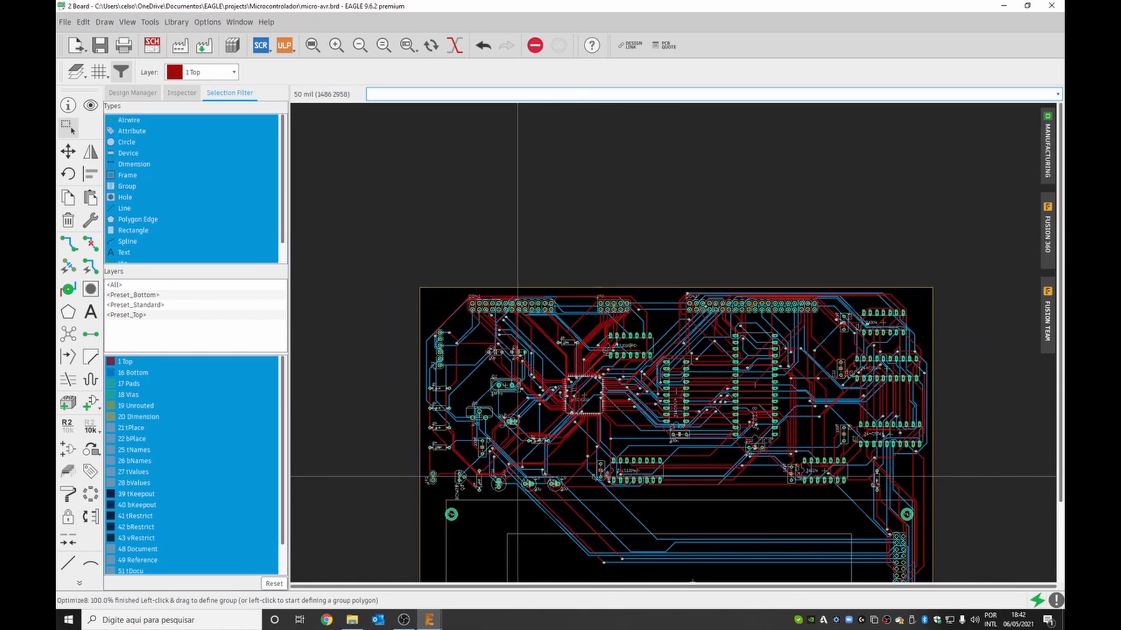
scroll(577, 574, up, 3)
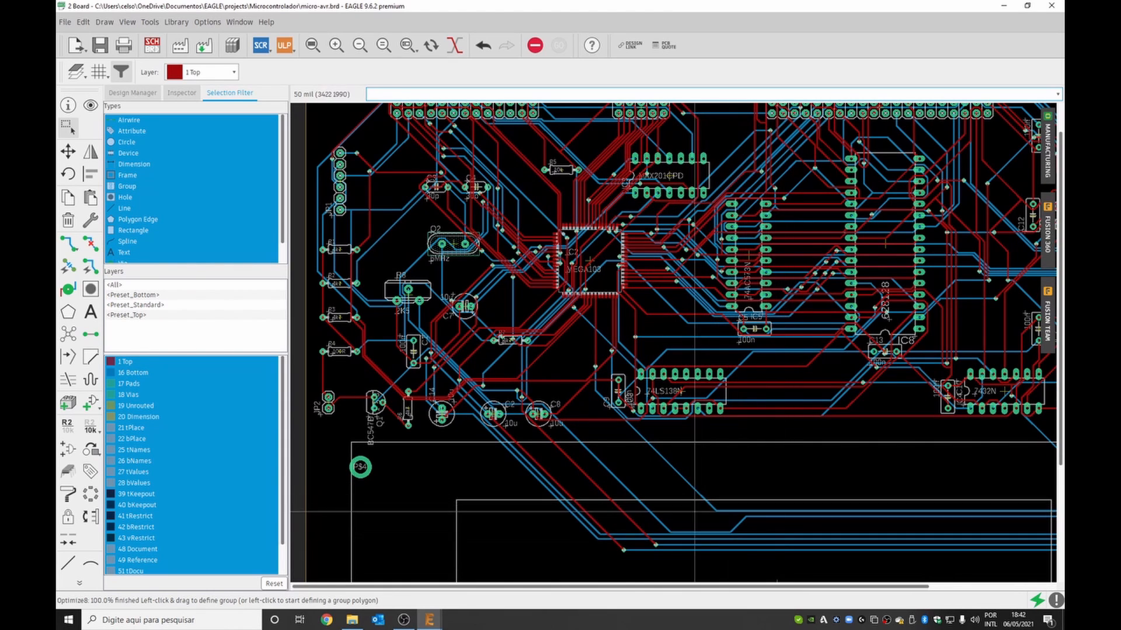
scroll(691, 441, down, 4)
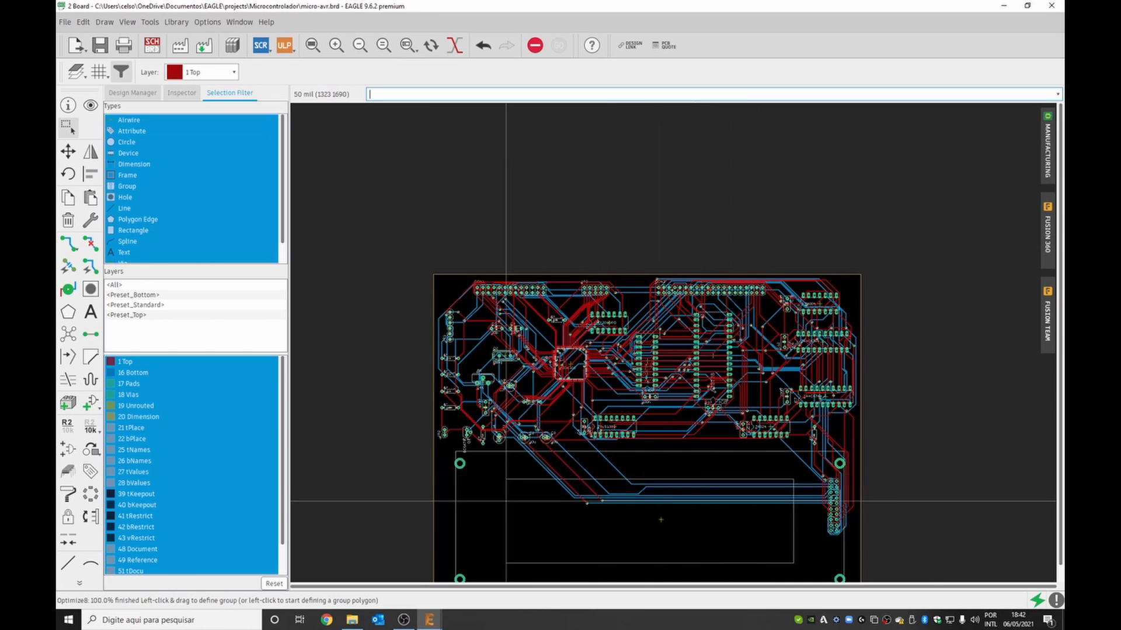
scroll(506, 501, up, 1)
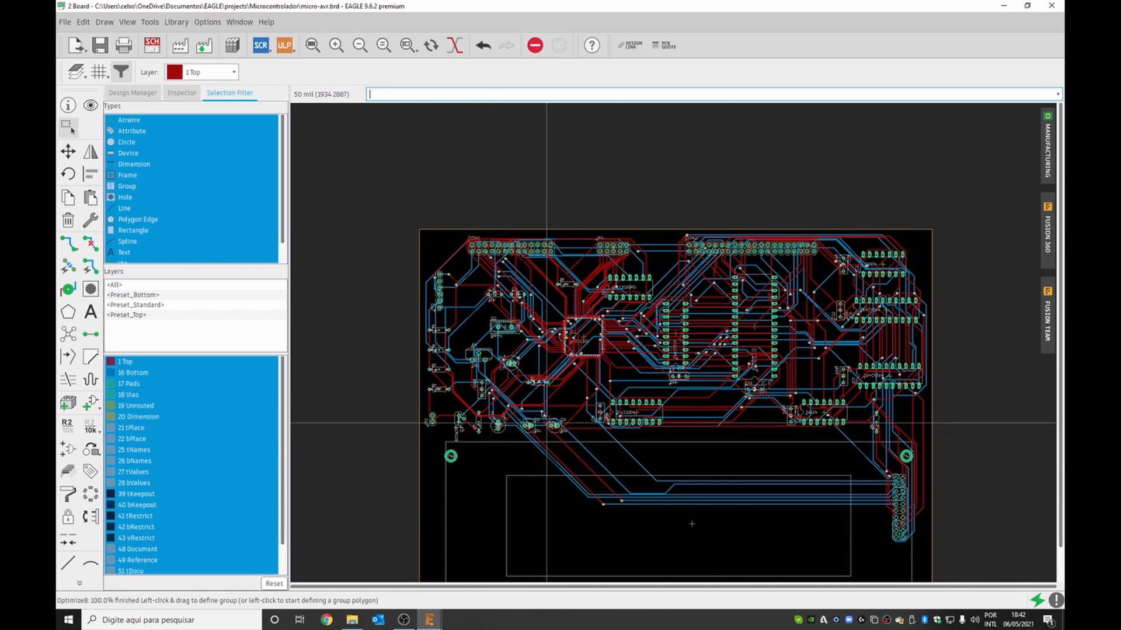
scroll(943, 344, up, 4)
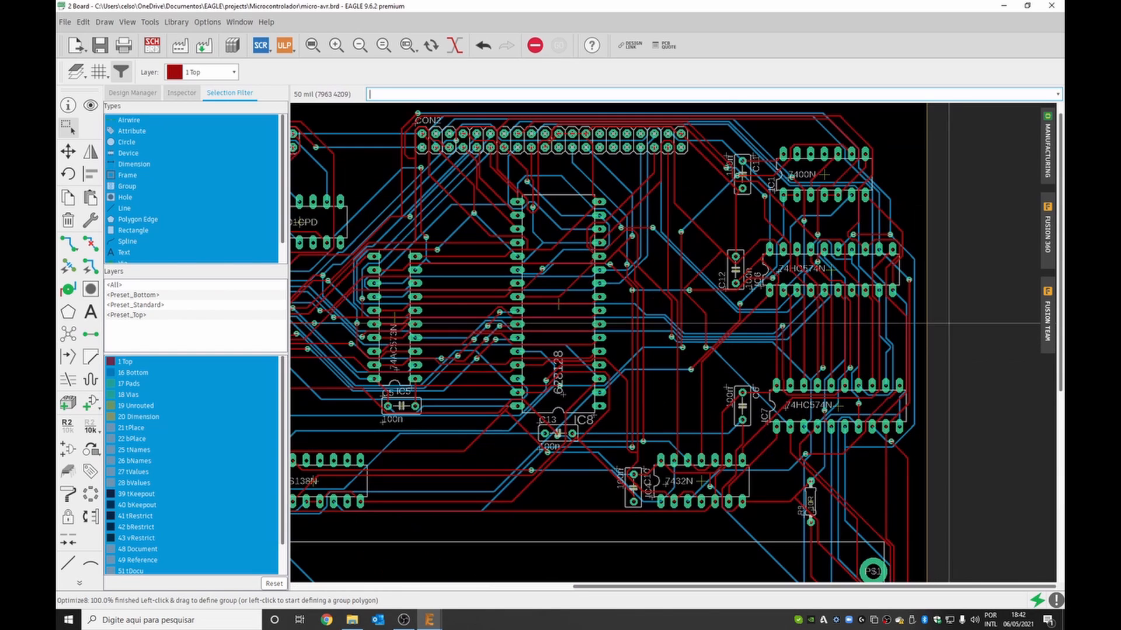
scroll(925, 320, up, 3)
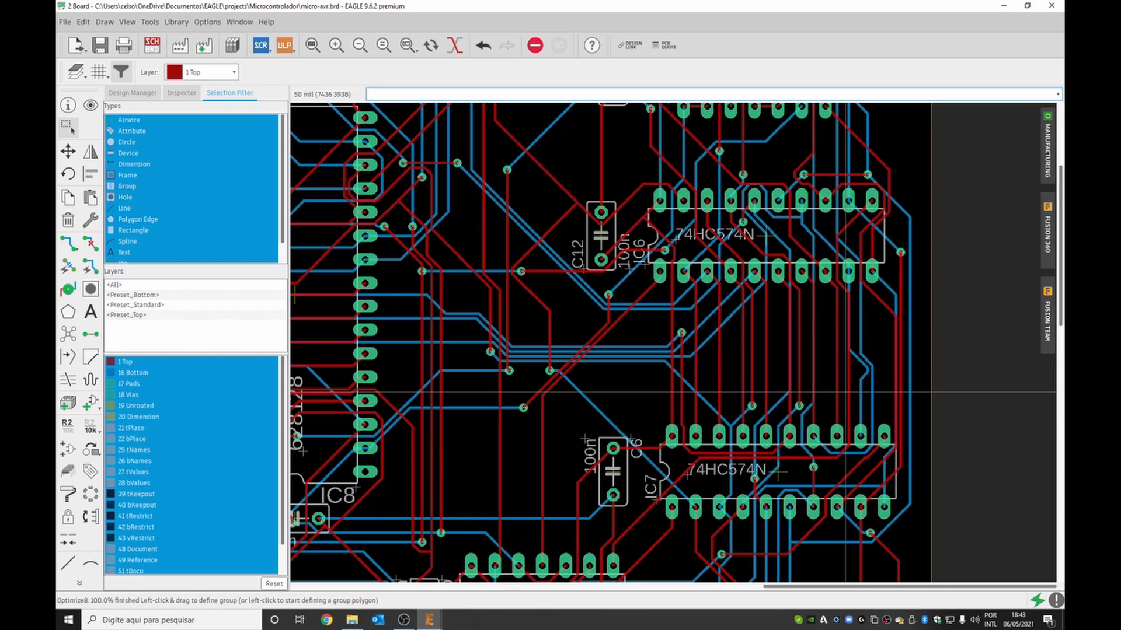
scroll(817, 292, down, 4)
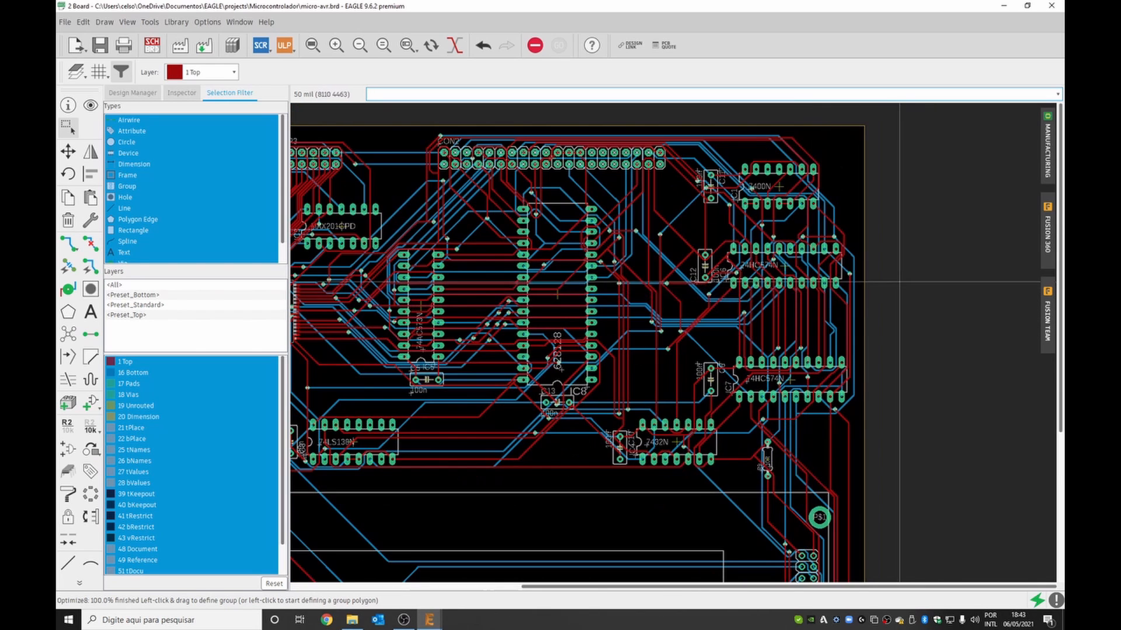
Rip up all routed tracks on the board with the command ripup *, and switch to the schematic
scroll(900, 282, down, 3)
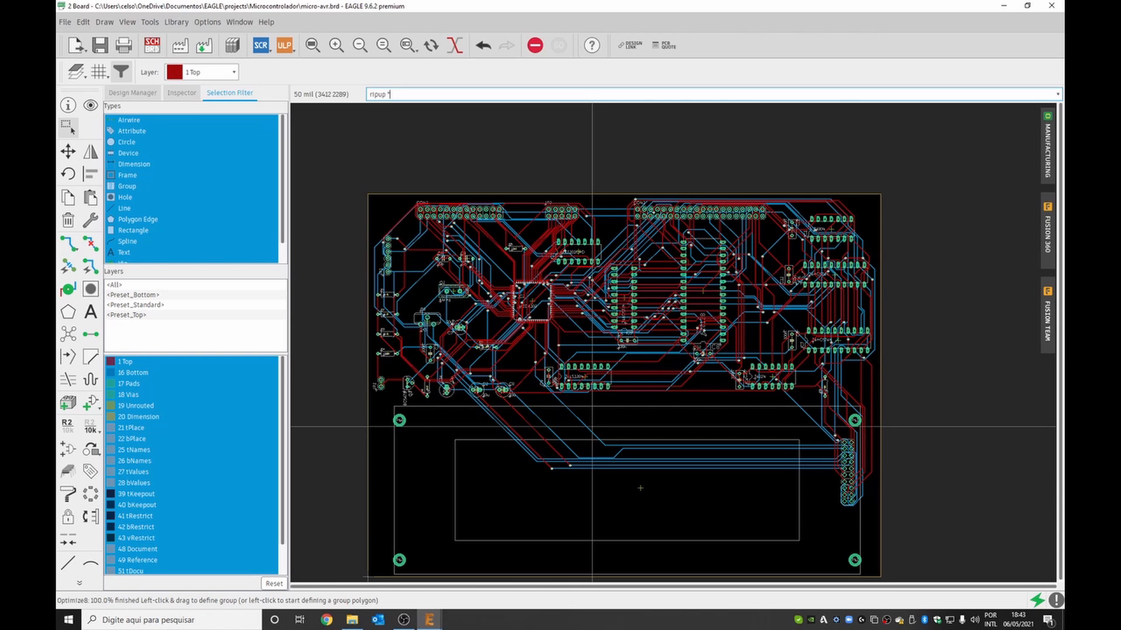
key(Return)
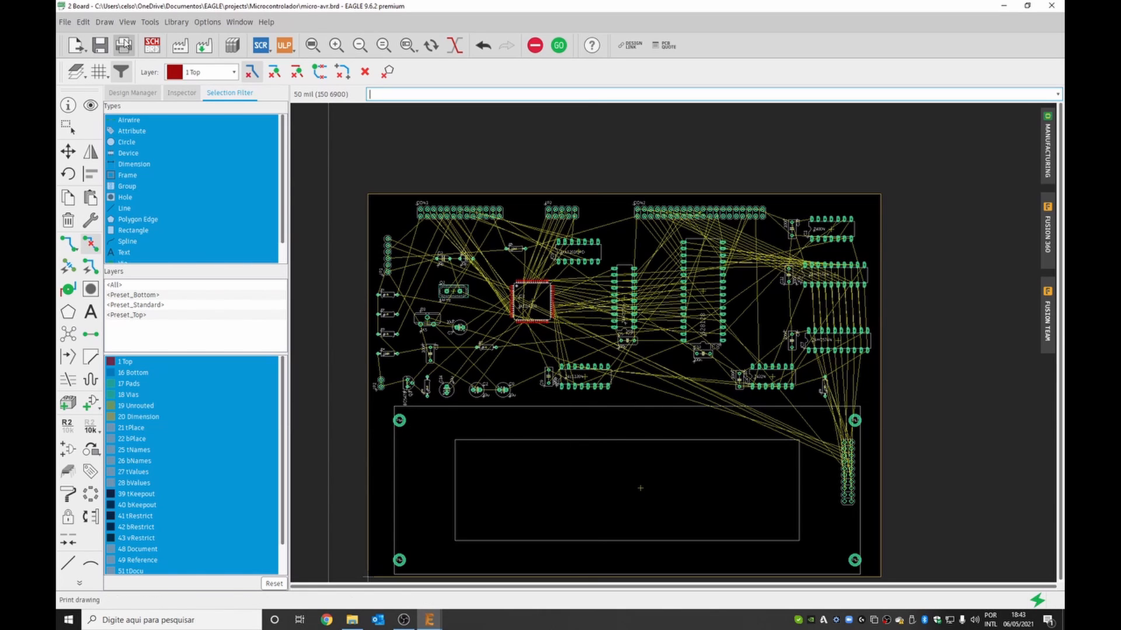
click(153, 45)
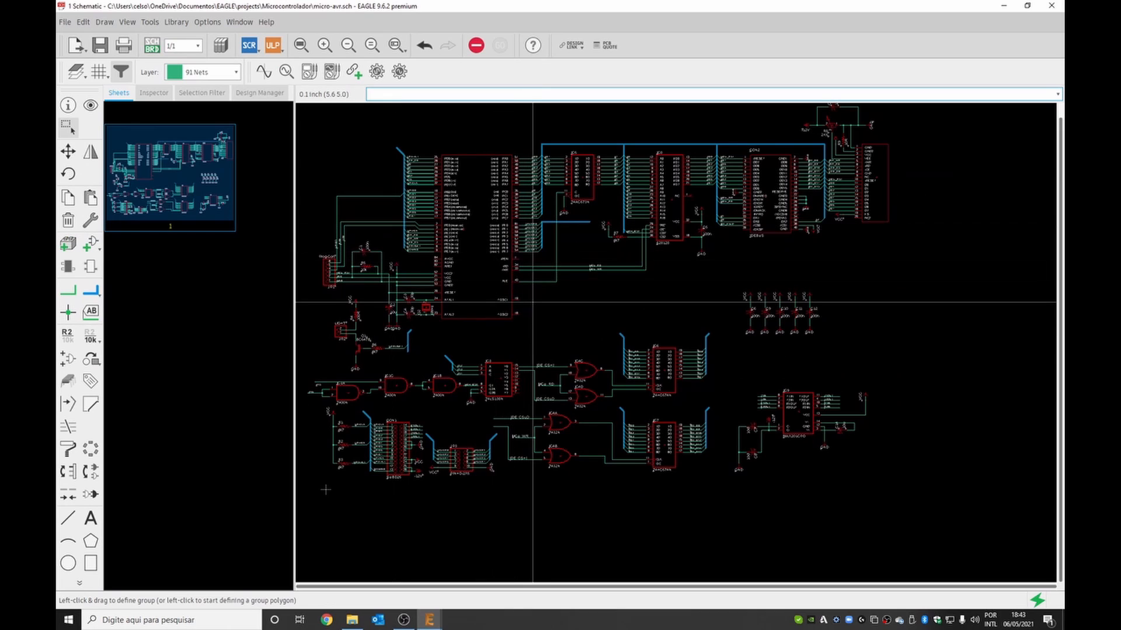